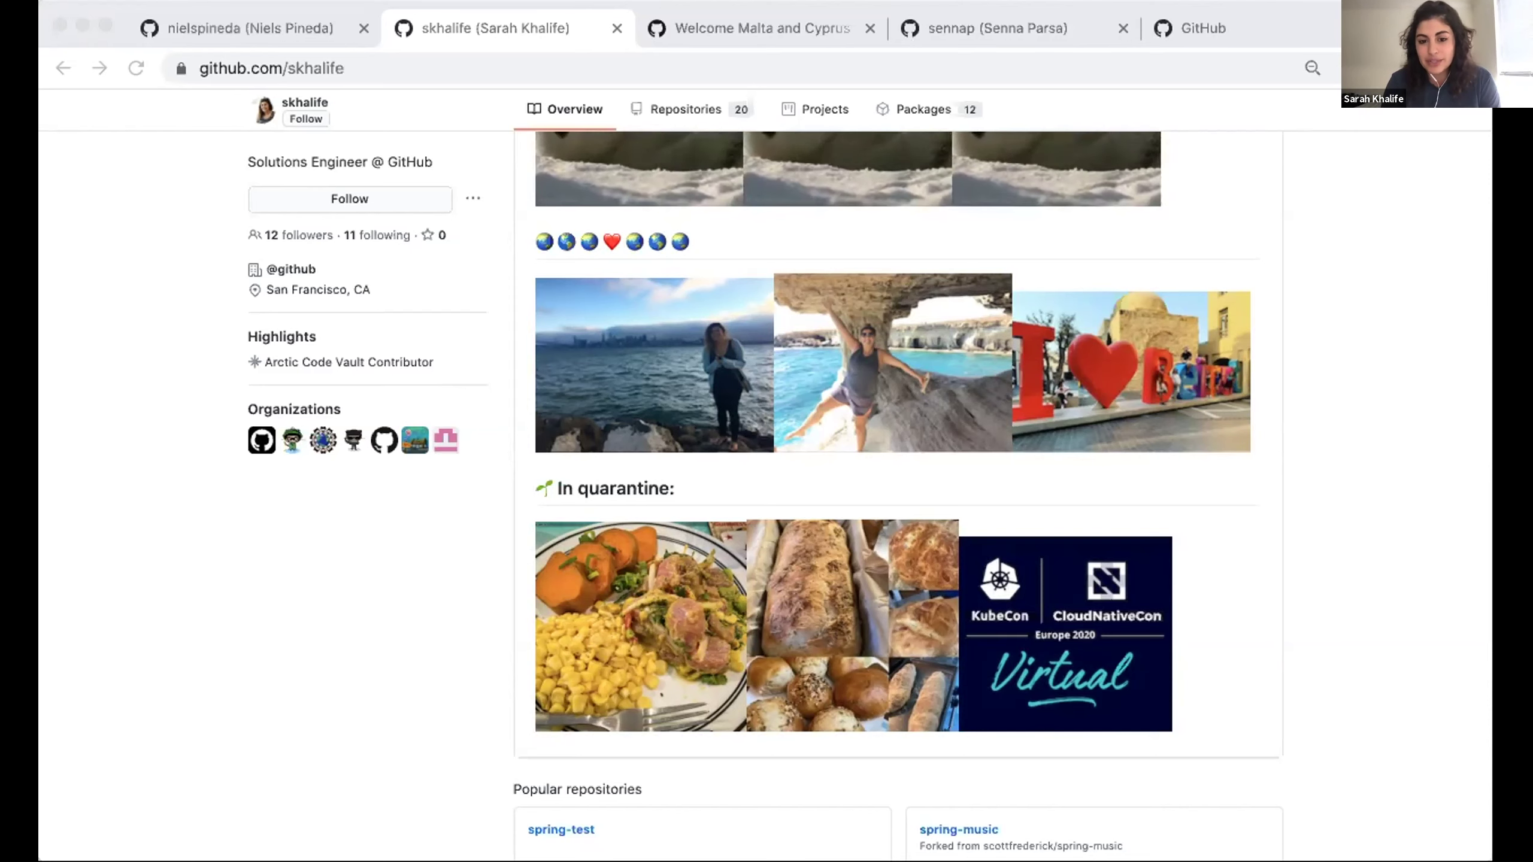
# - Open the GitHub Blog post welcoming Malta and Cyprus to GitHub Sponsors and view its introduction
pyautogui.click(677, 12)
pyautogui.scroll(-5, 628, 436)
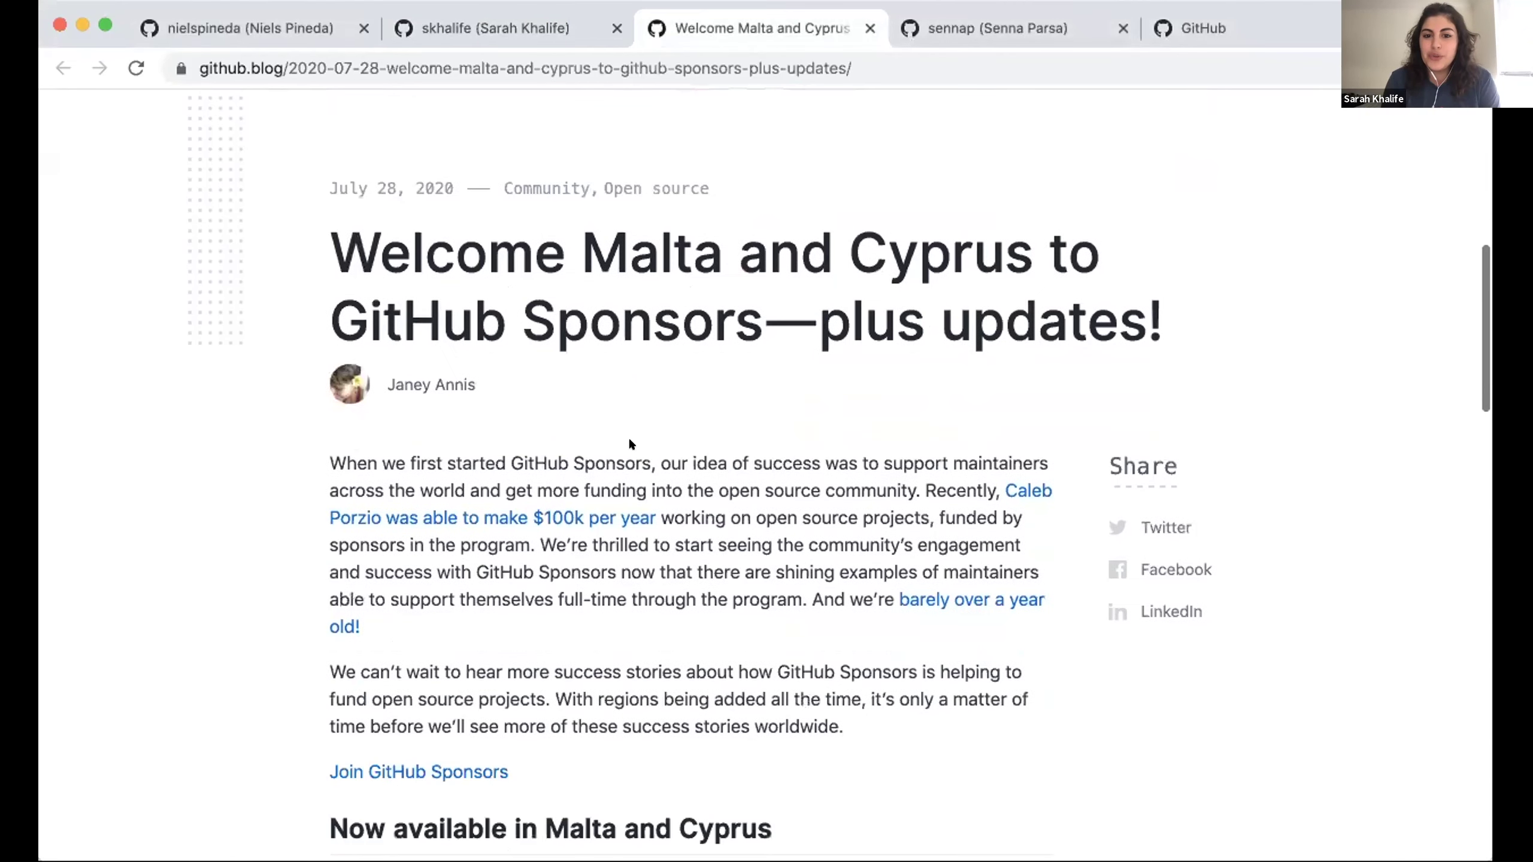
pyautogui.scroll(-2, 631, 445)
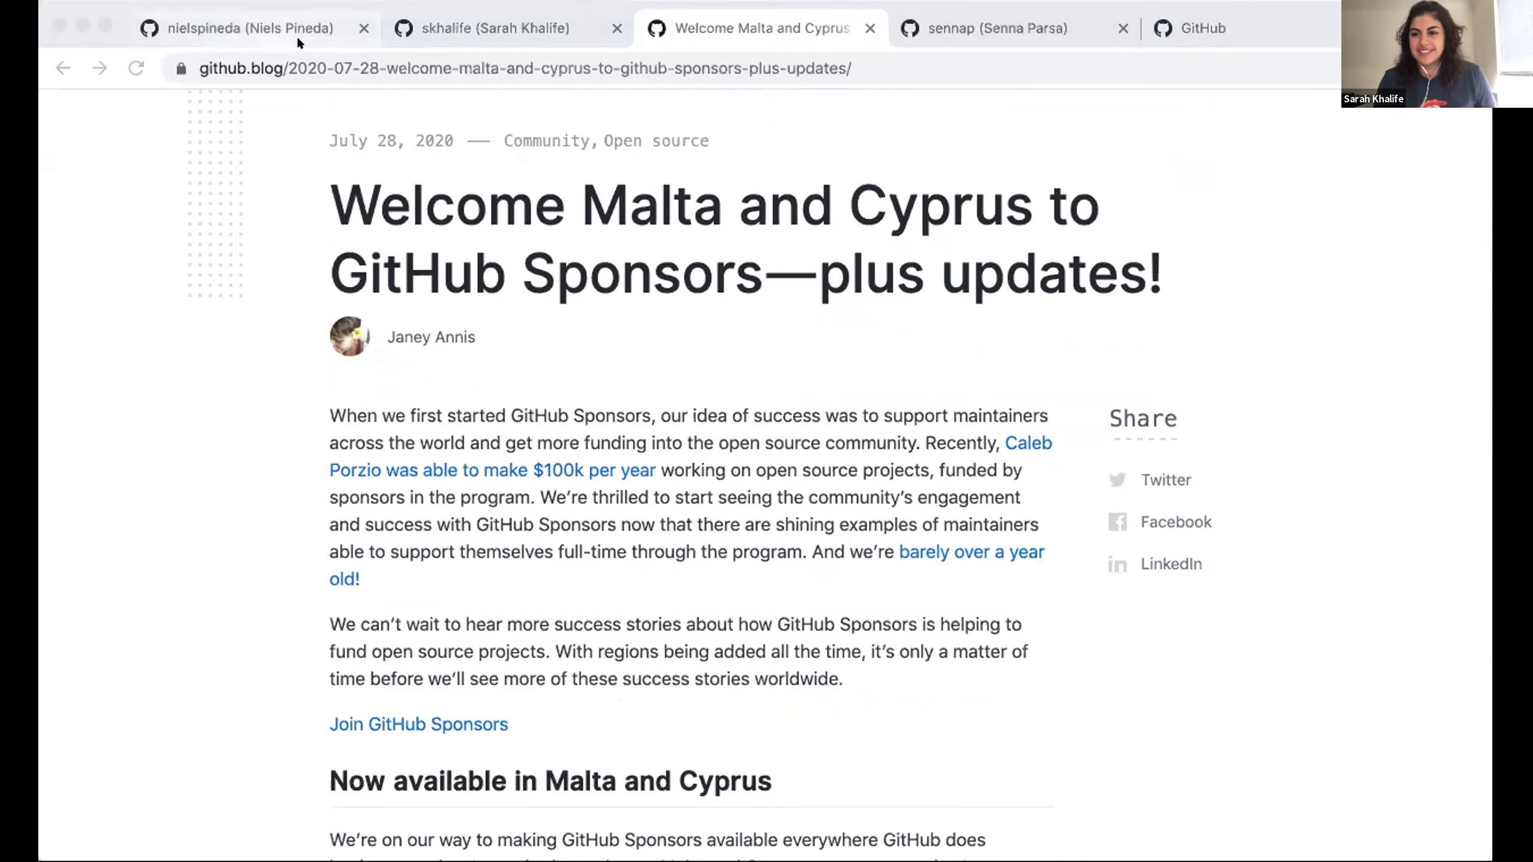
# - Switch to the last solutions engineer's open GitHub profile, closing the Malta and Cyprus blog post and the first engineer's profile
pyautogui.click(967, 27)
pyautogui.click(870, 28)
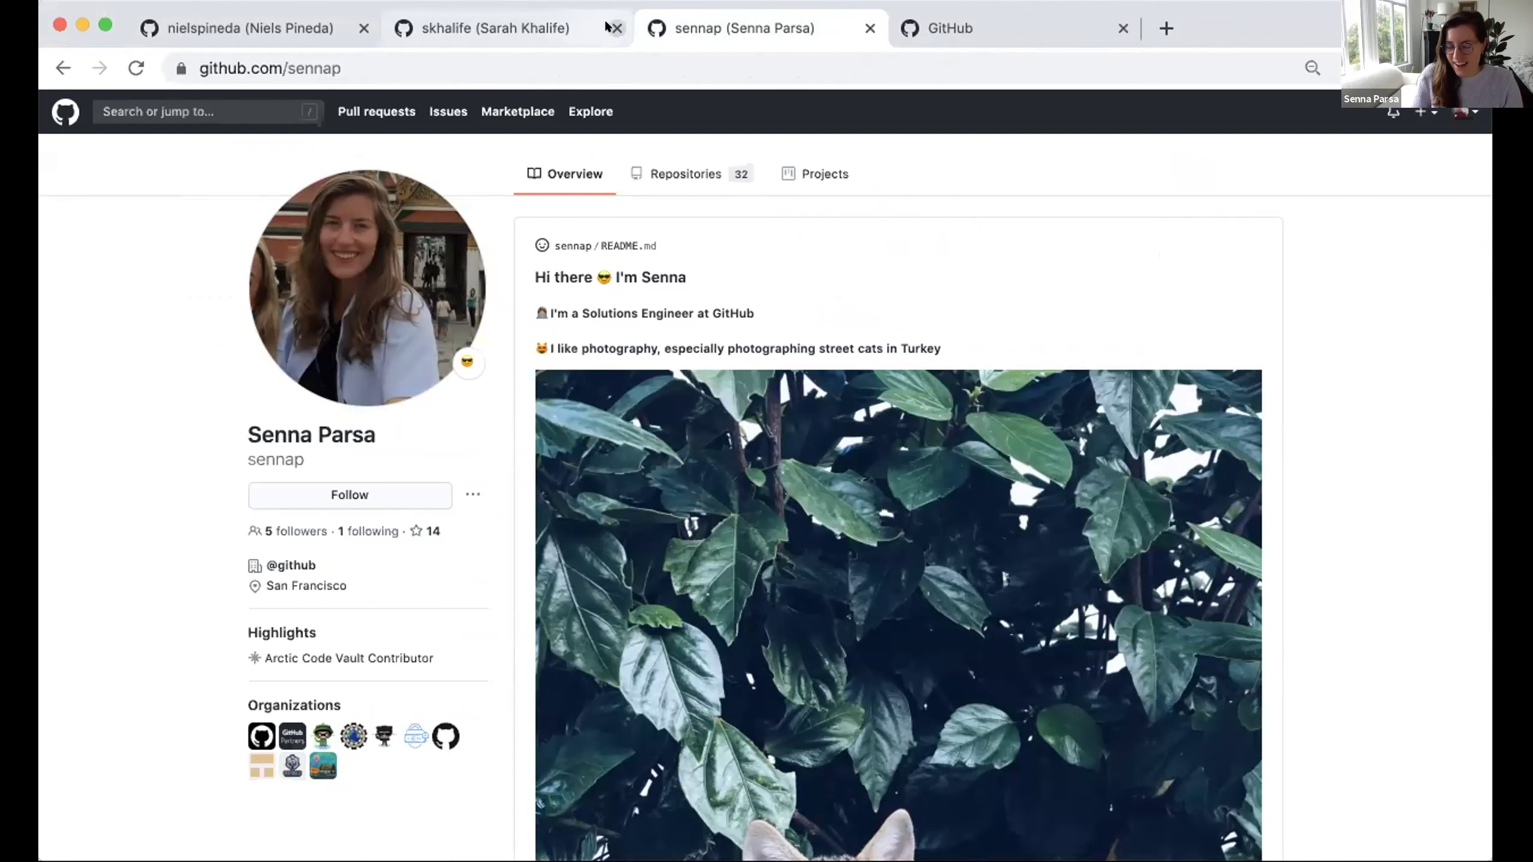
pyautogui.click(364, 27)
# - Examine the introduction and the street cat photo in the profile README
pyautogui.scroll(-2, 794, 355)
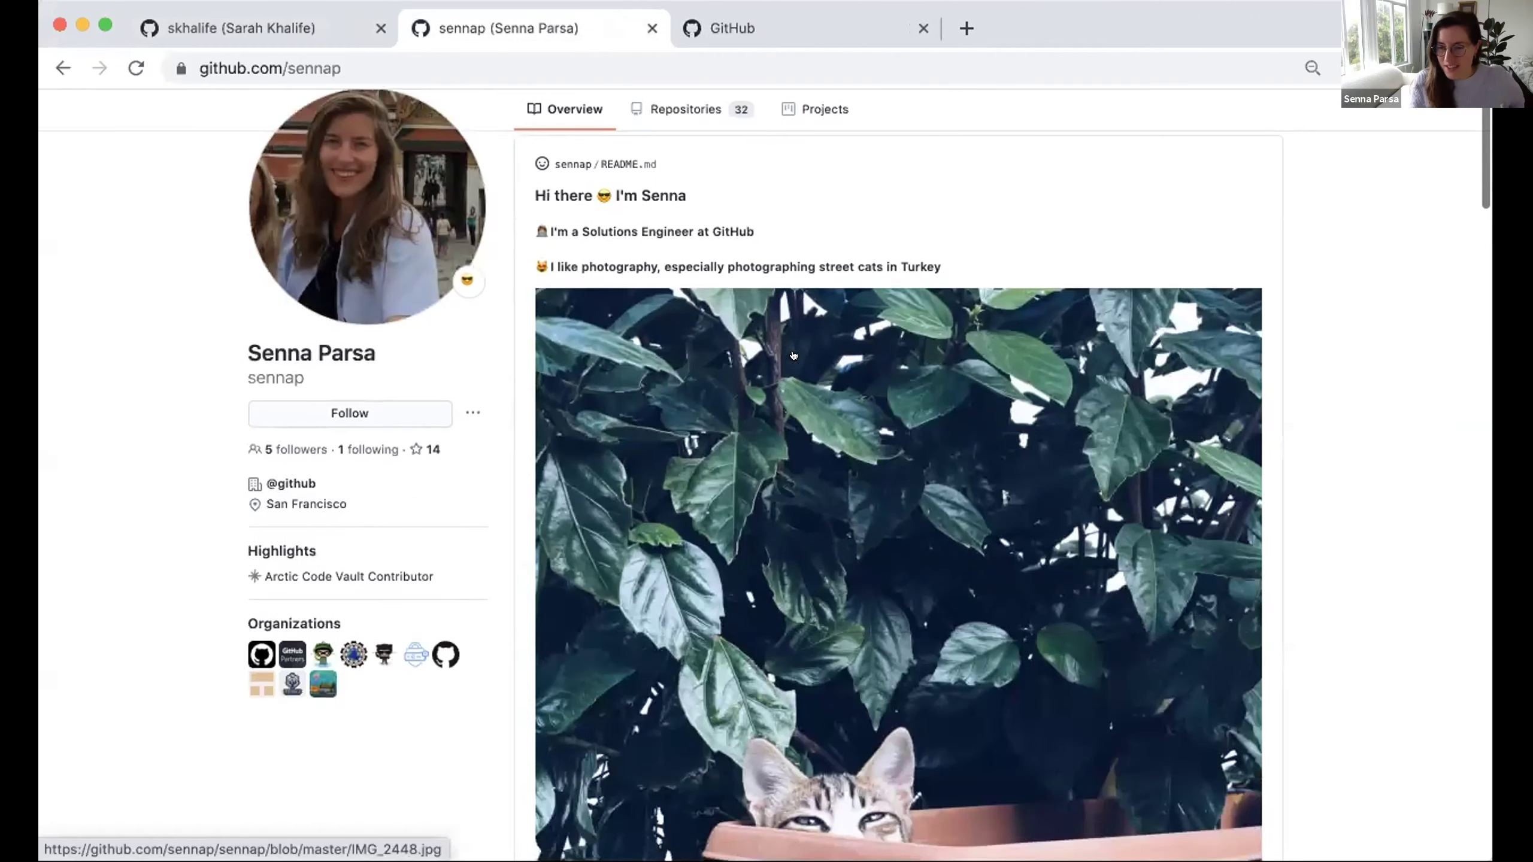
pyautogui.scroll(-2, 1421, 519)
pyautogui.scroll(-1, 1421, 520)
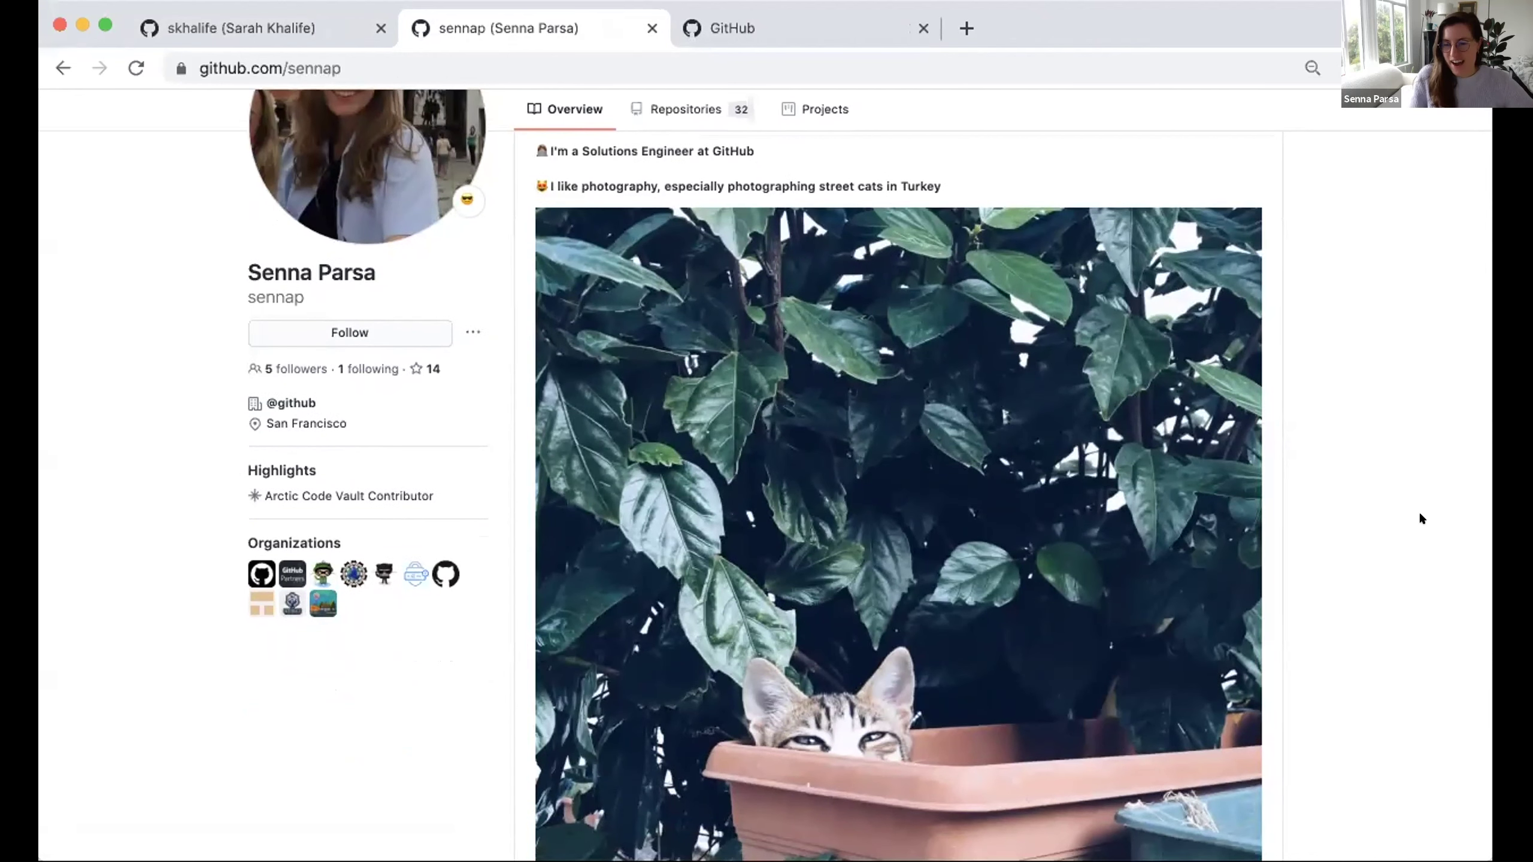
pyautogui.scroll(-2, 1421, 519)
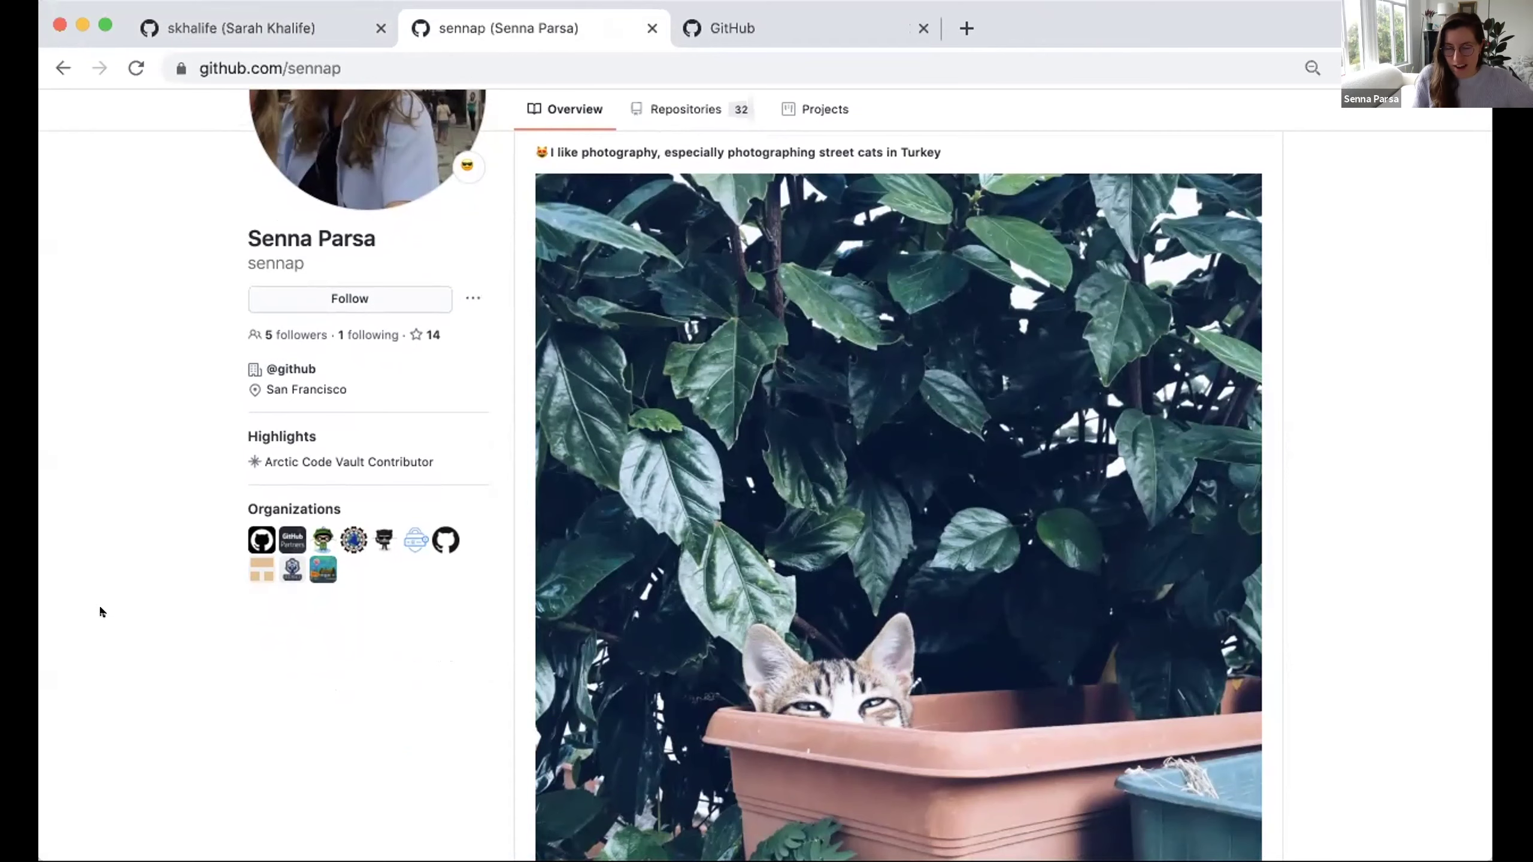
pyautogui.scroll(-1, 102, 612)
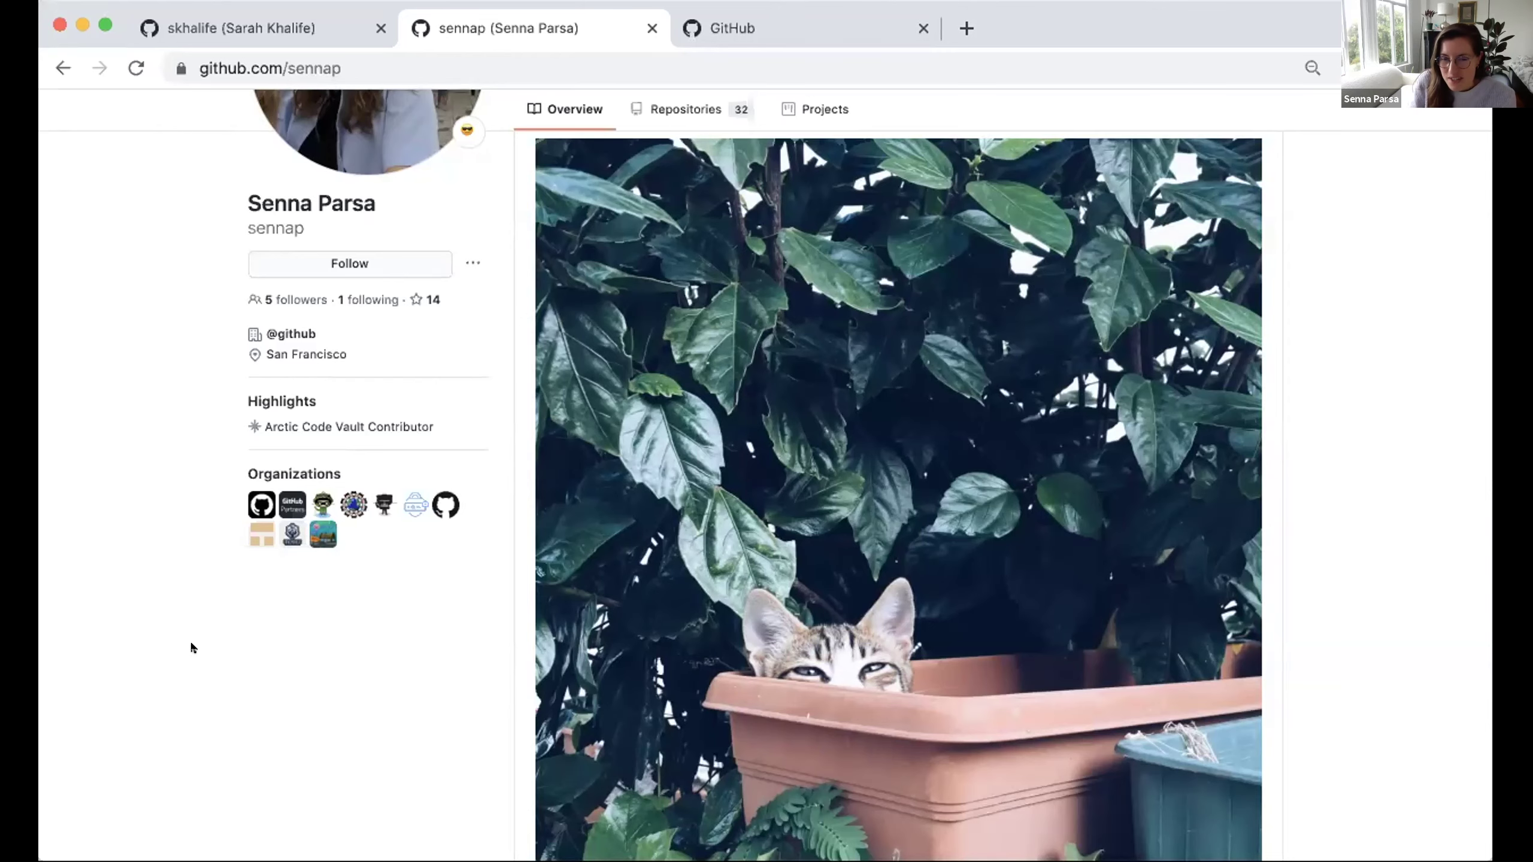
# - Continue down the profile README to examine the potted plants photo
pyautogui.scroll(-15, 320, 713)
pyautogui.scroll(-3, 320, 713)
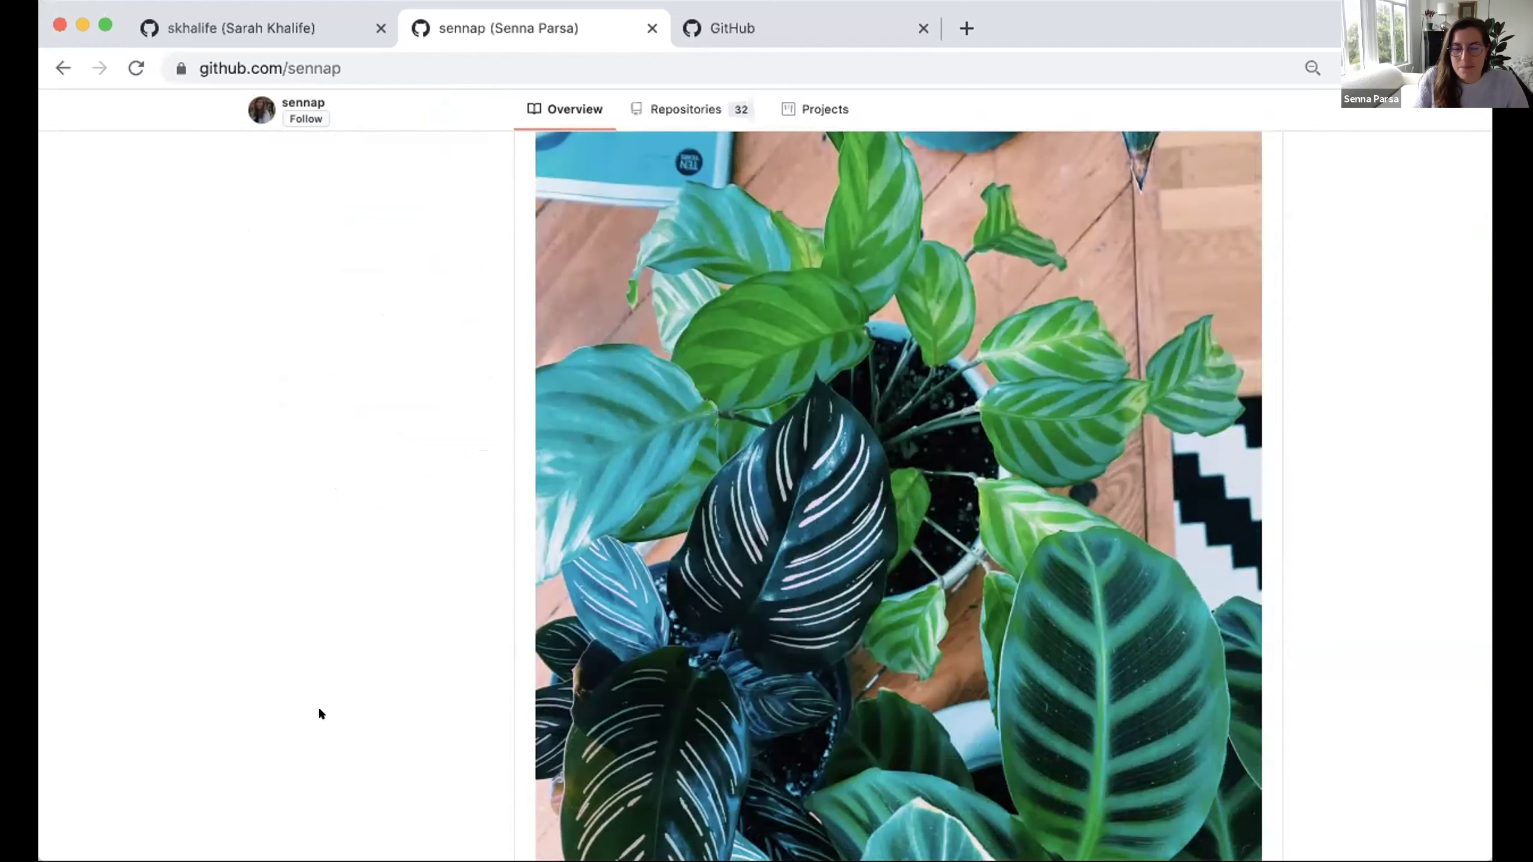
pyautogui.scroll(2, 321, 711)
pyautogui.scroll(-3, 320, 711)
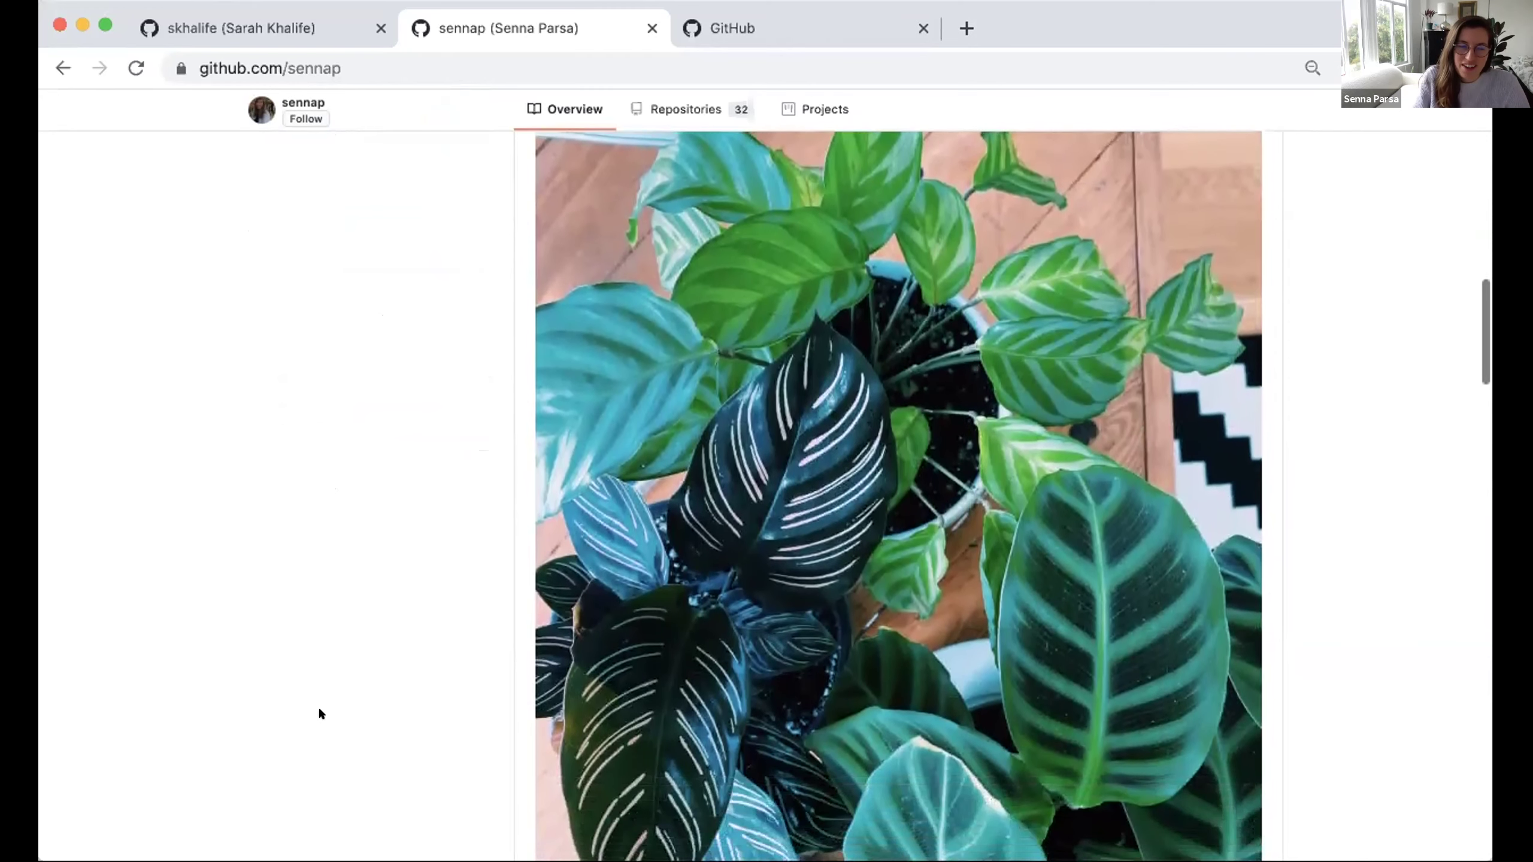
pyautogui.scroll(-3, 321, 713)
pyautogui.scroll(3, 321, 713)
pyautogui.scroll(-1, 320, 713)
pyautogui.scroll(1, 321, 713)
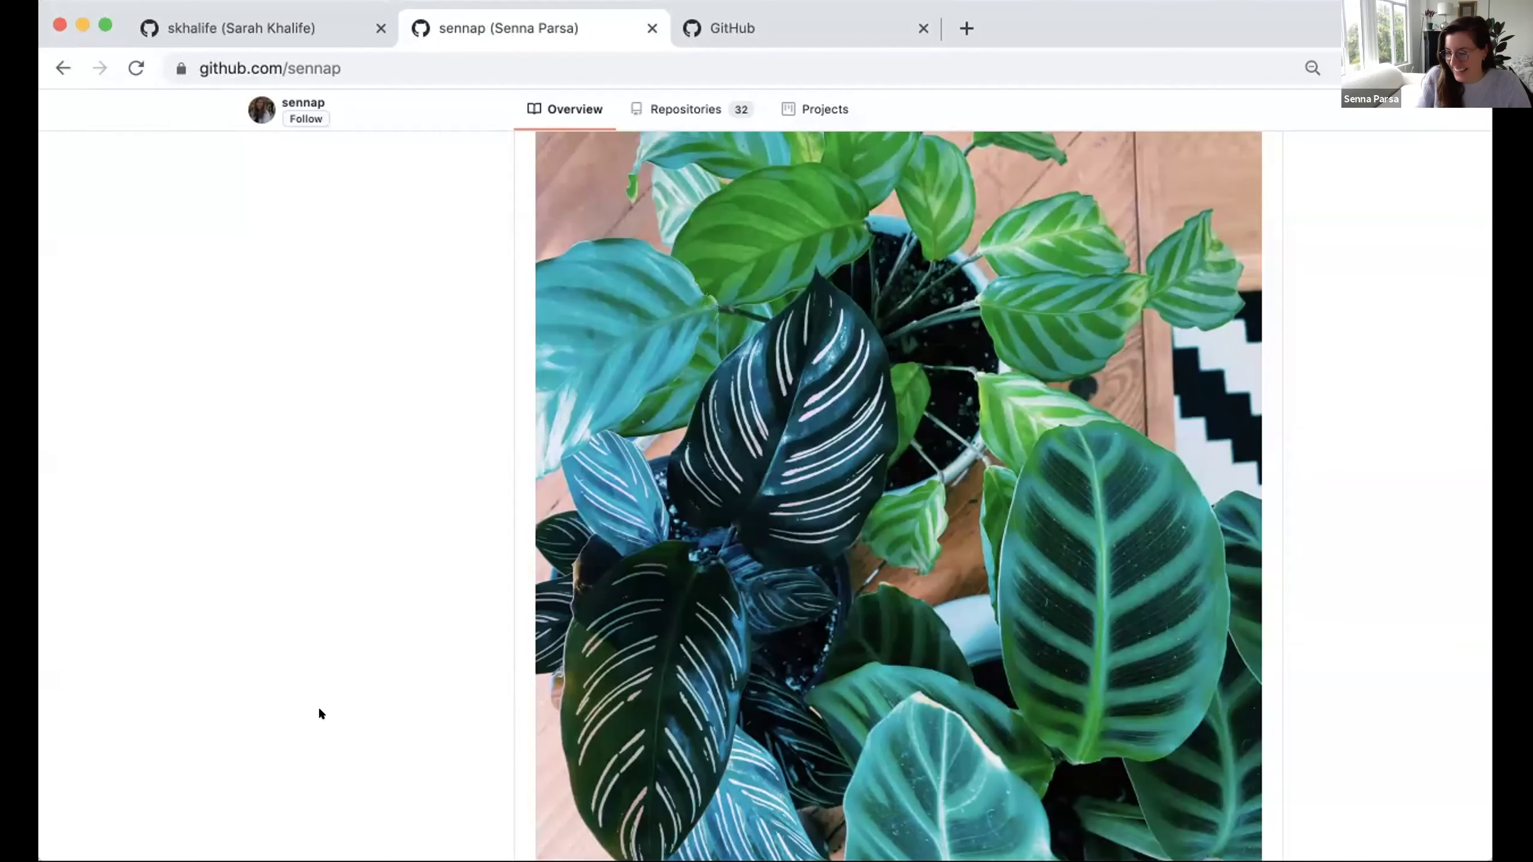
pyautogui.scroll(-2, 320, 711)
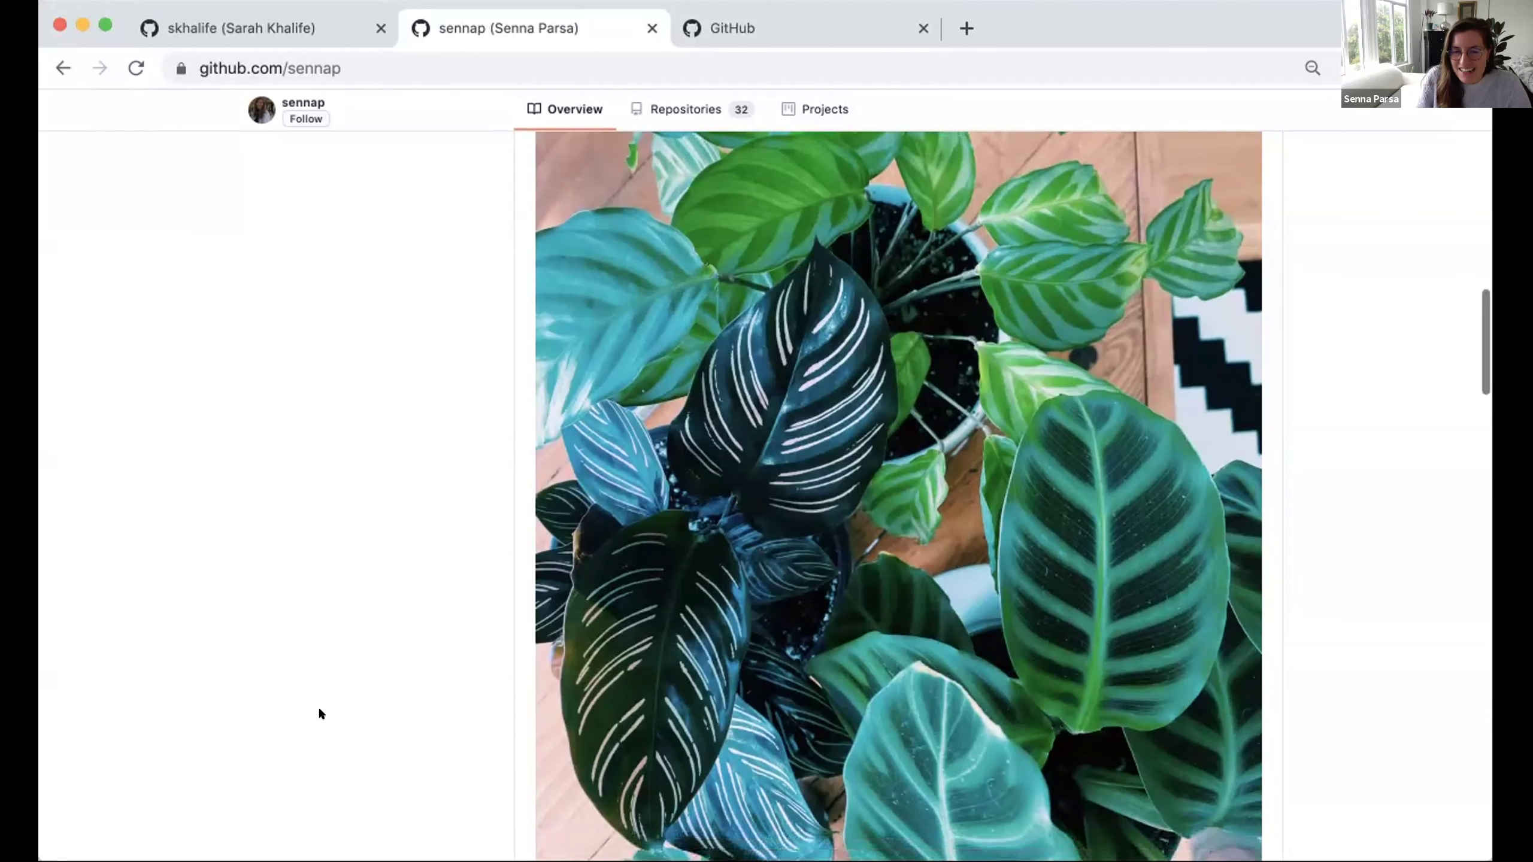
pyautogui.scroll(-1, 320, 711)
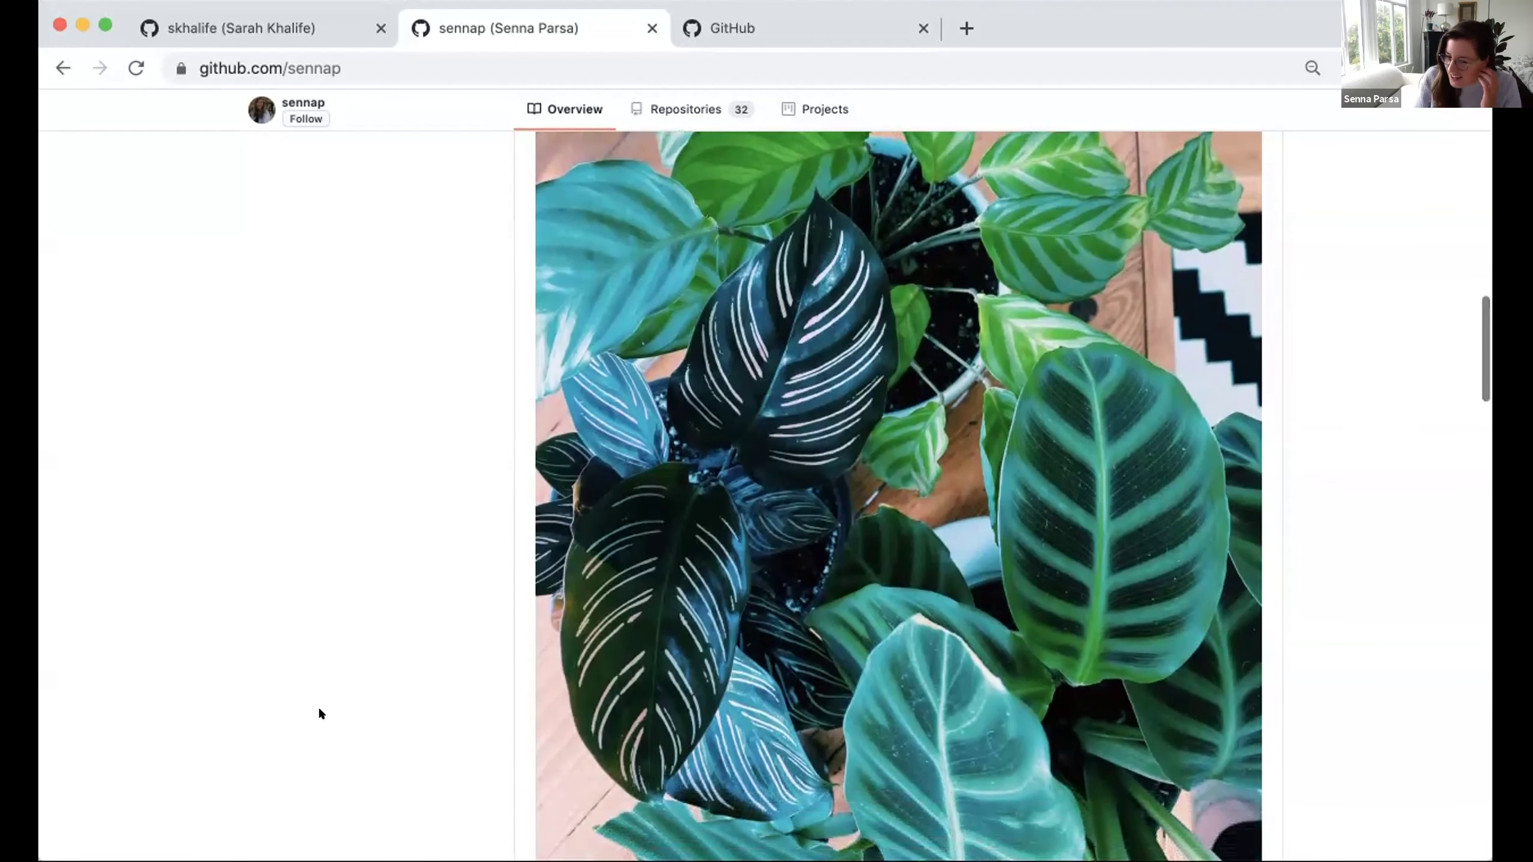
# - View the coastal cycling road photo at the end of the profile README
pyautogui.scroll(-10, 321, 713)
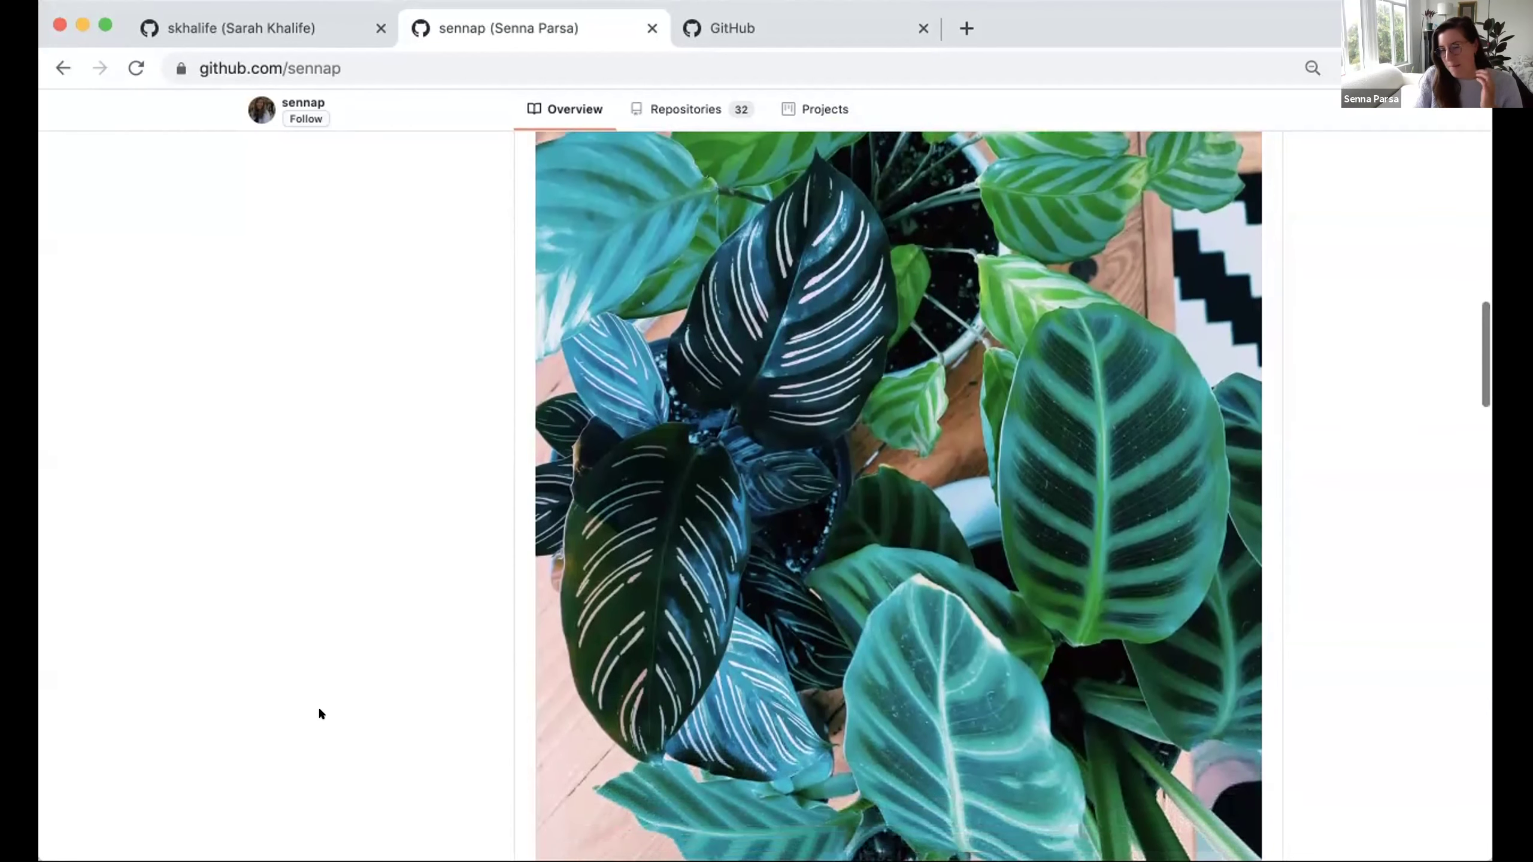
pyautogui.scroll(1, 319, 714)
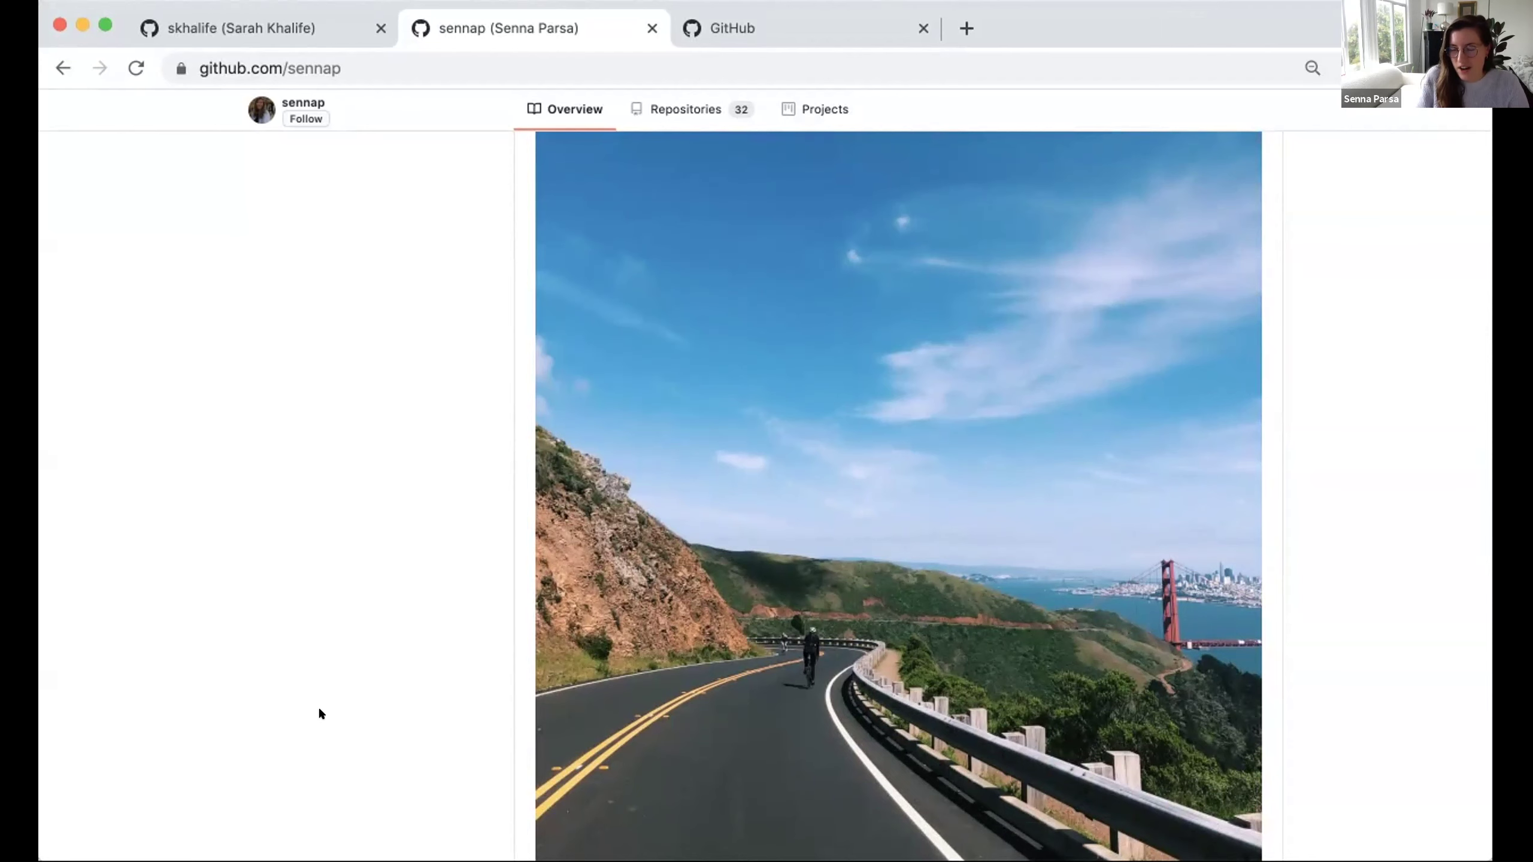
pyautogui.scroll(-3, 320, 713)
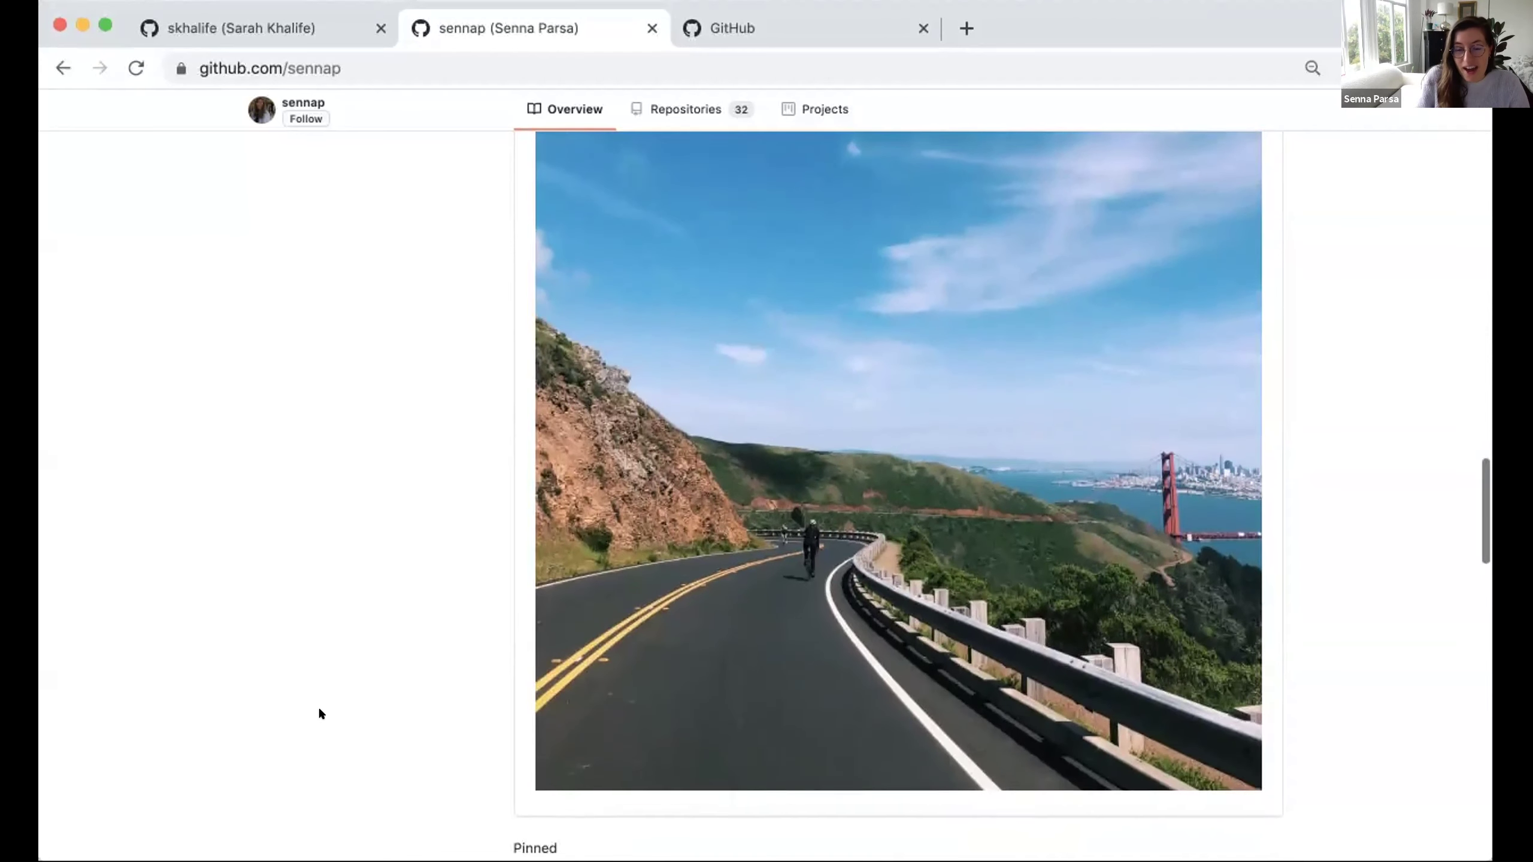
pyautogui.scroll(1, 319, 525)
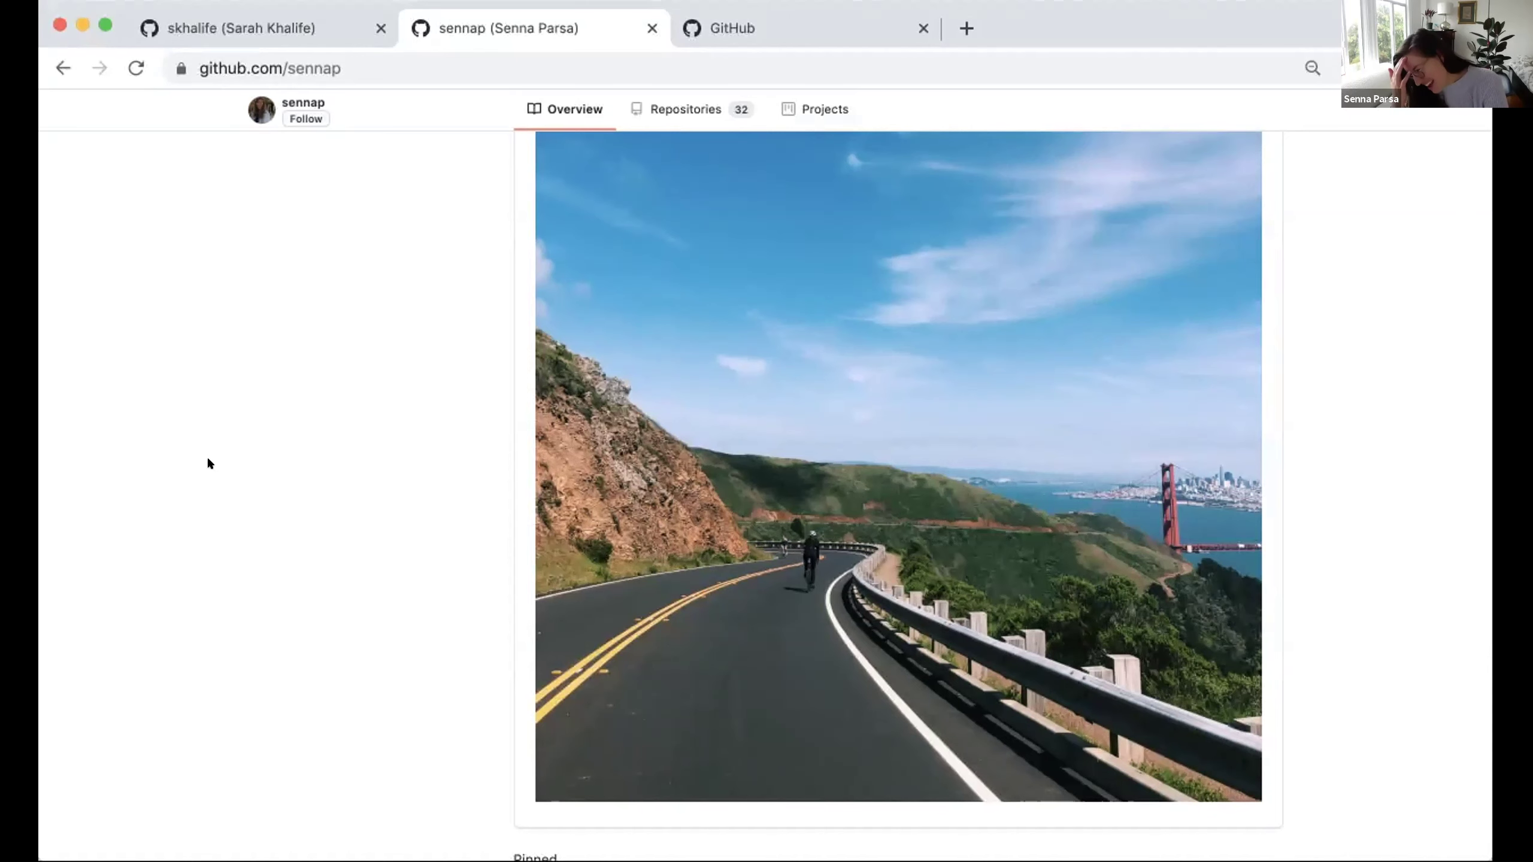
pyautogui.scroll(-1, 206, 455)
pyautogui.scroll(1, 206, 455)
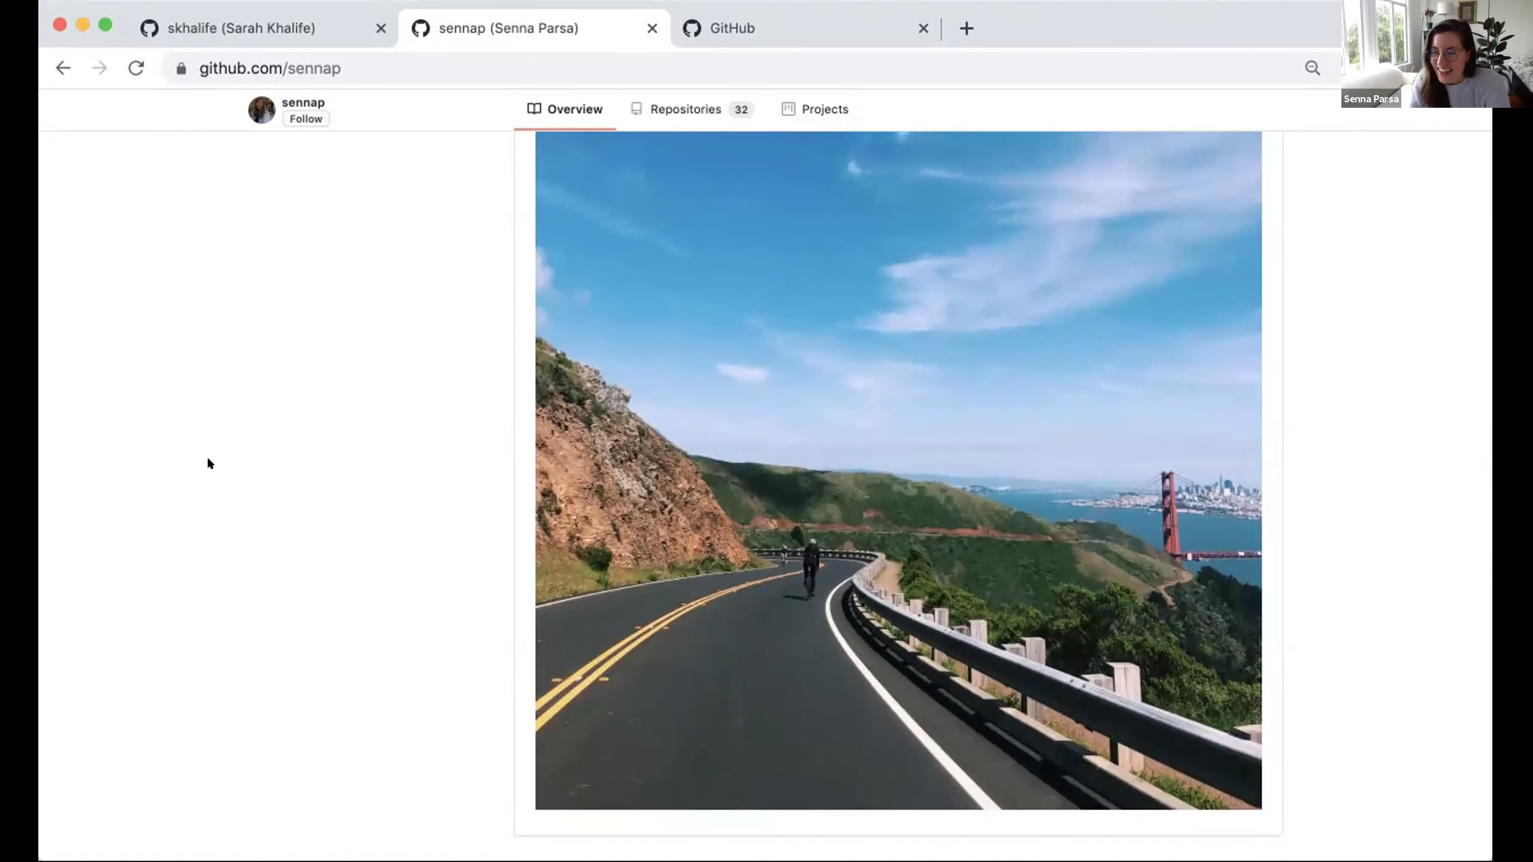
pyautogui.scroll(1, 208, 460)
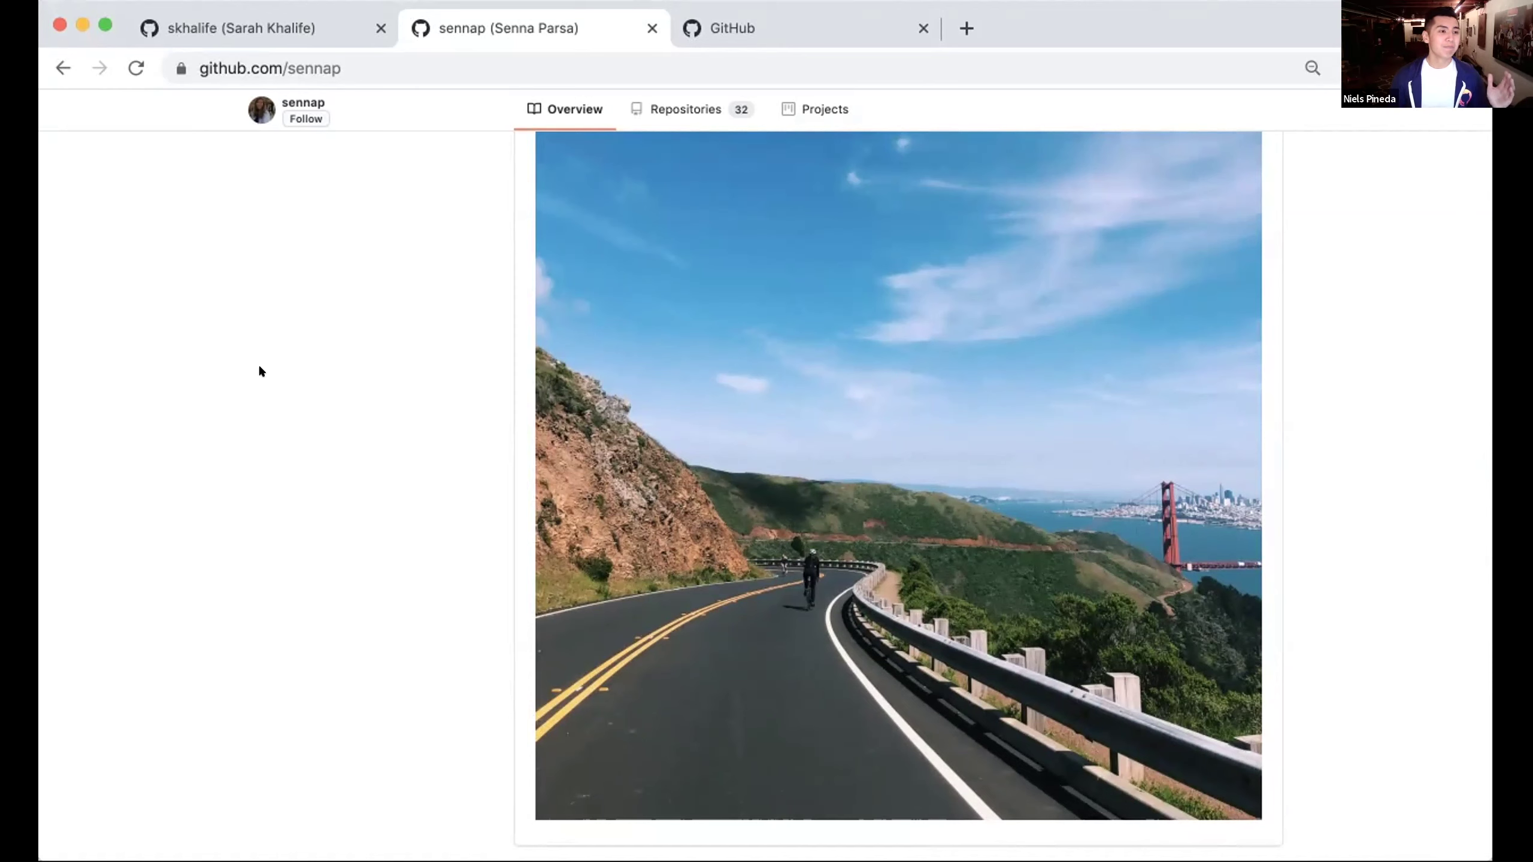
# - Close the other engineer's leftover profile and search Google in a new tab for "github public roadmap"
pyautogui.click(375, 27)
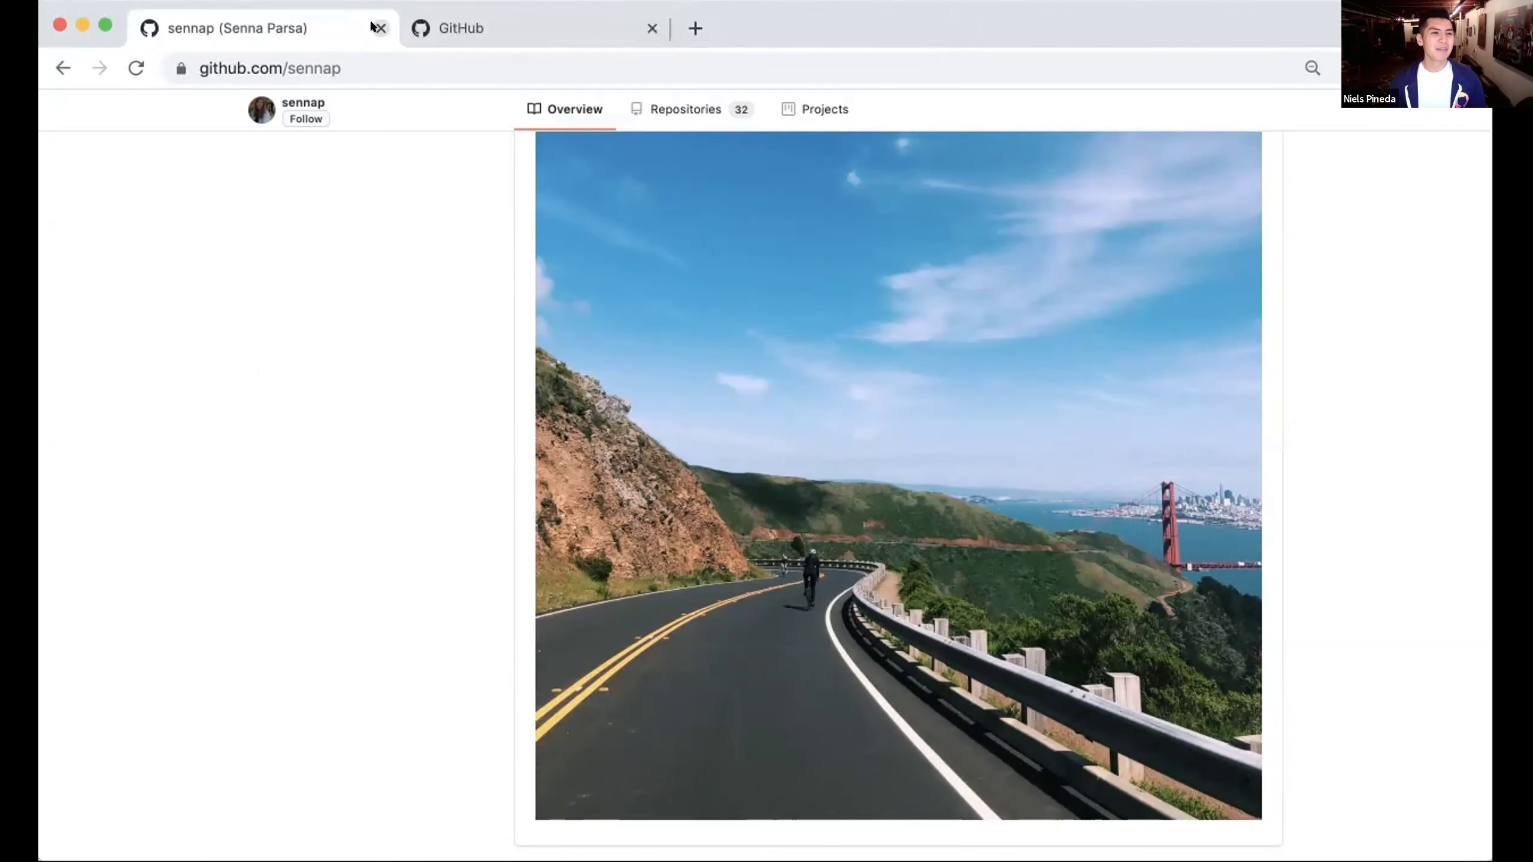
pyautogui.click(695, 27)
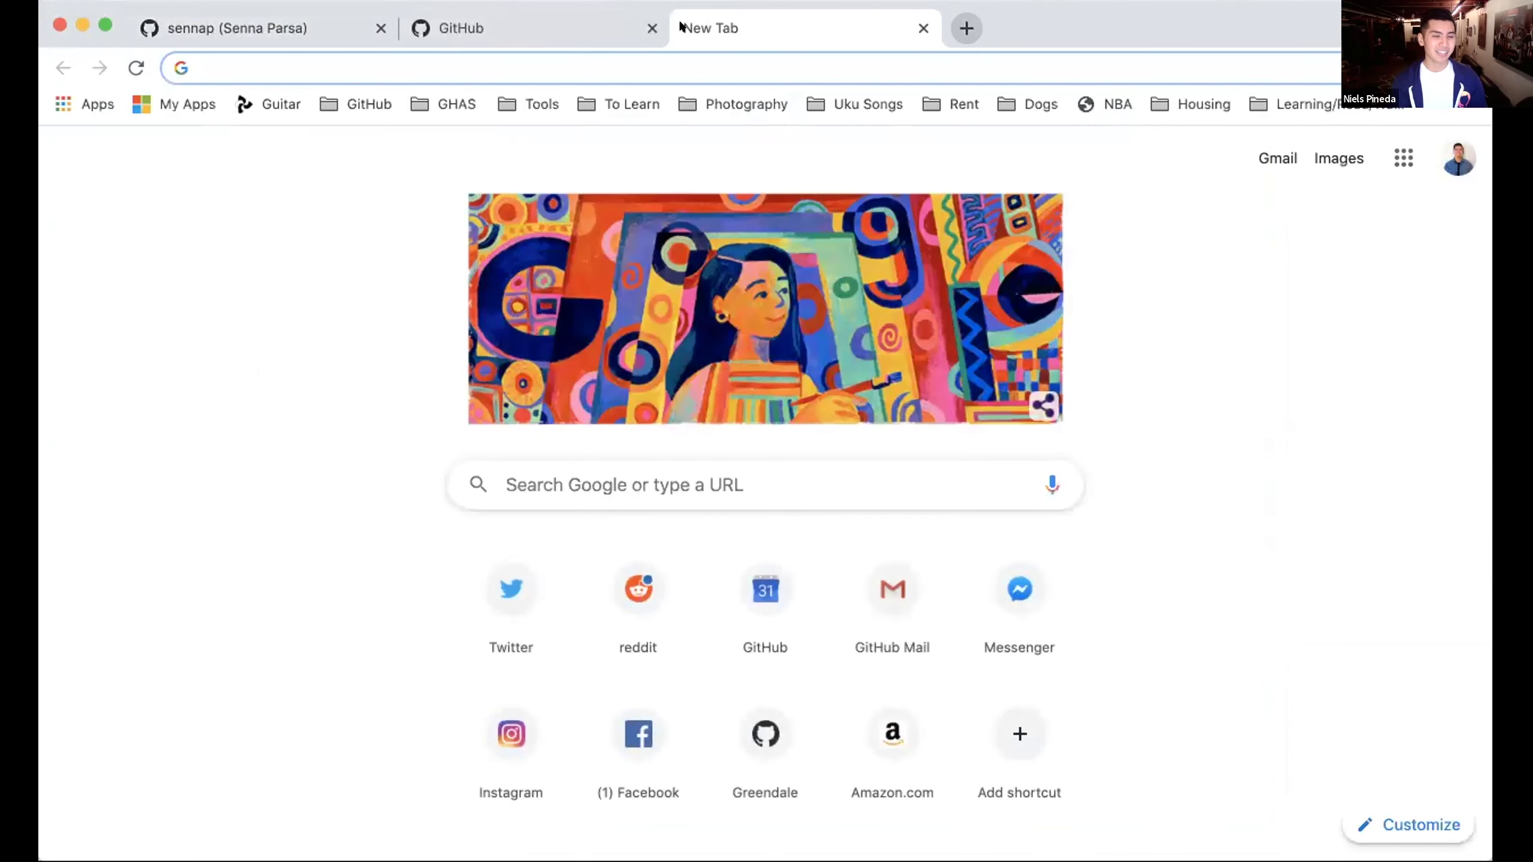
pyautogui.write('githg')
pyautogui.press('BackSpace')
pyautogui.write('ub public')
pyautogui.press('Return')
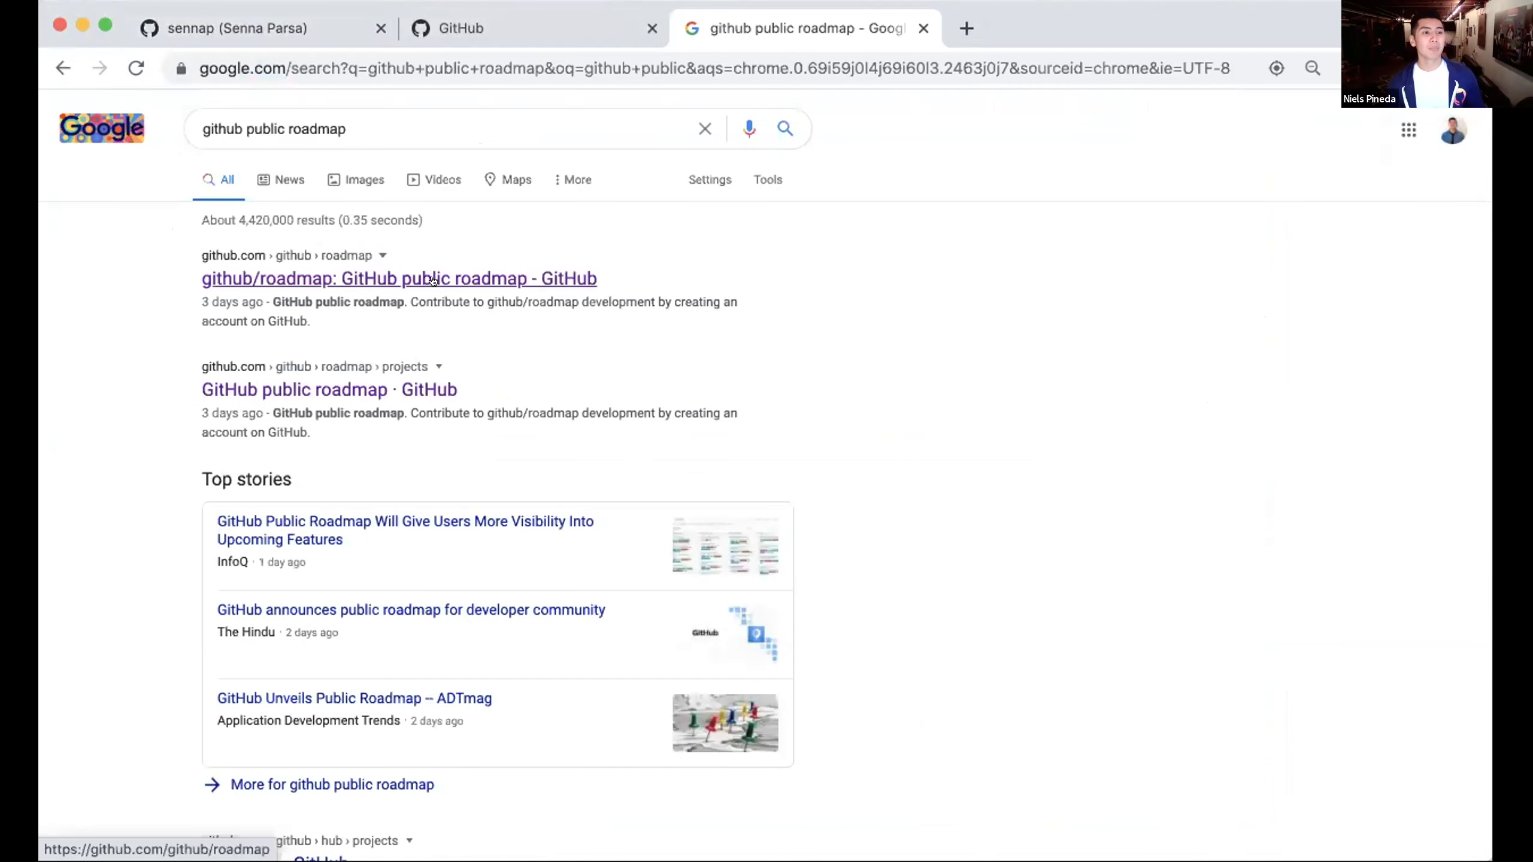
# - Open the github/roadmap repository from the search results and look through its README
pyautogui.click(434, 280)
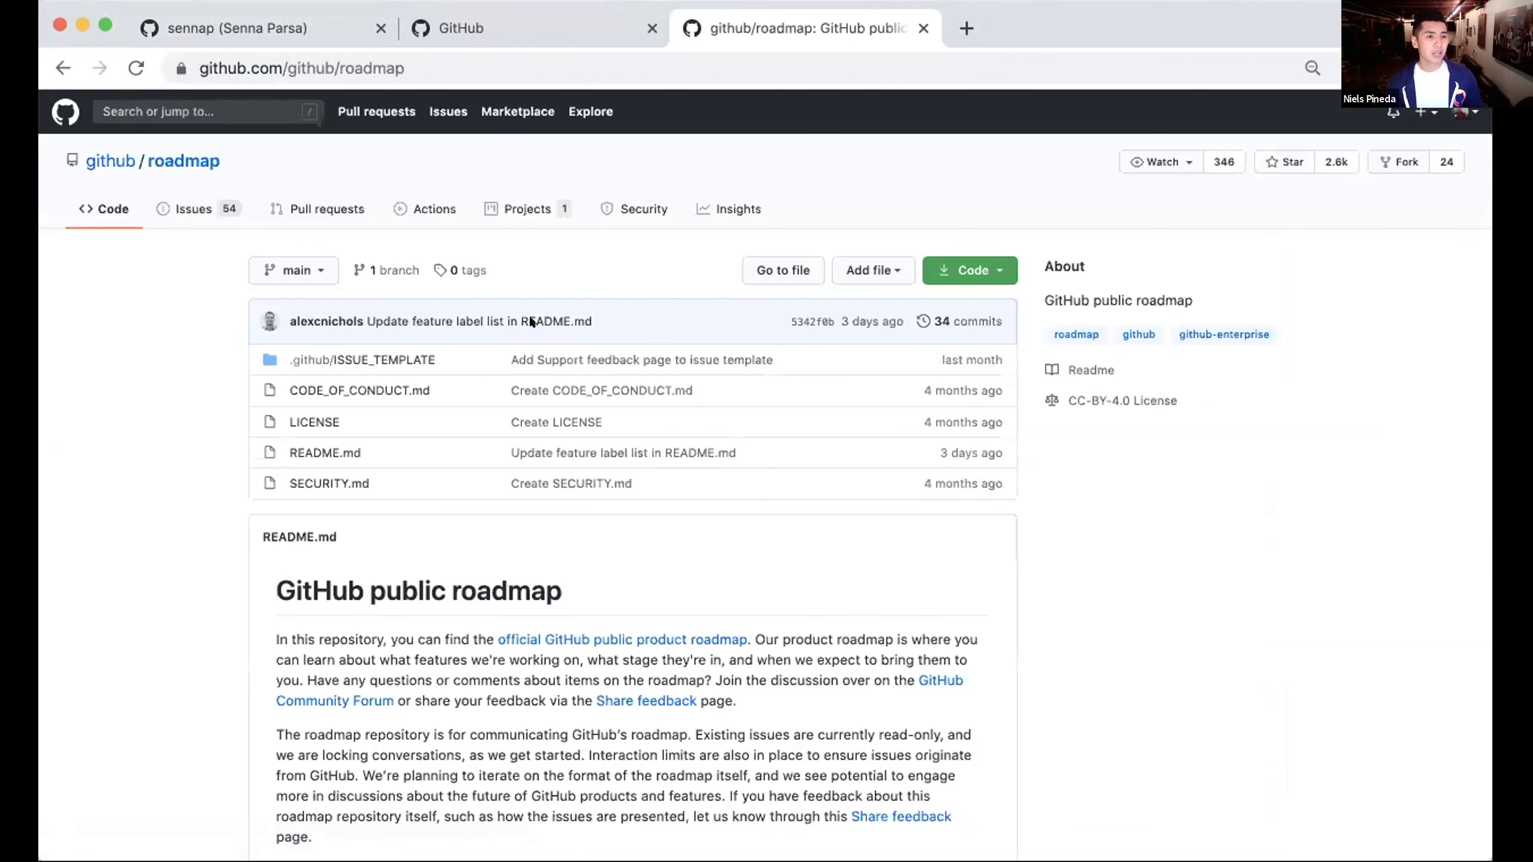
pyautogui.scroll(-10, 530, 321)
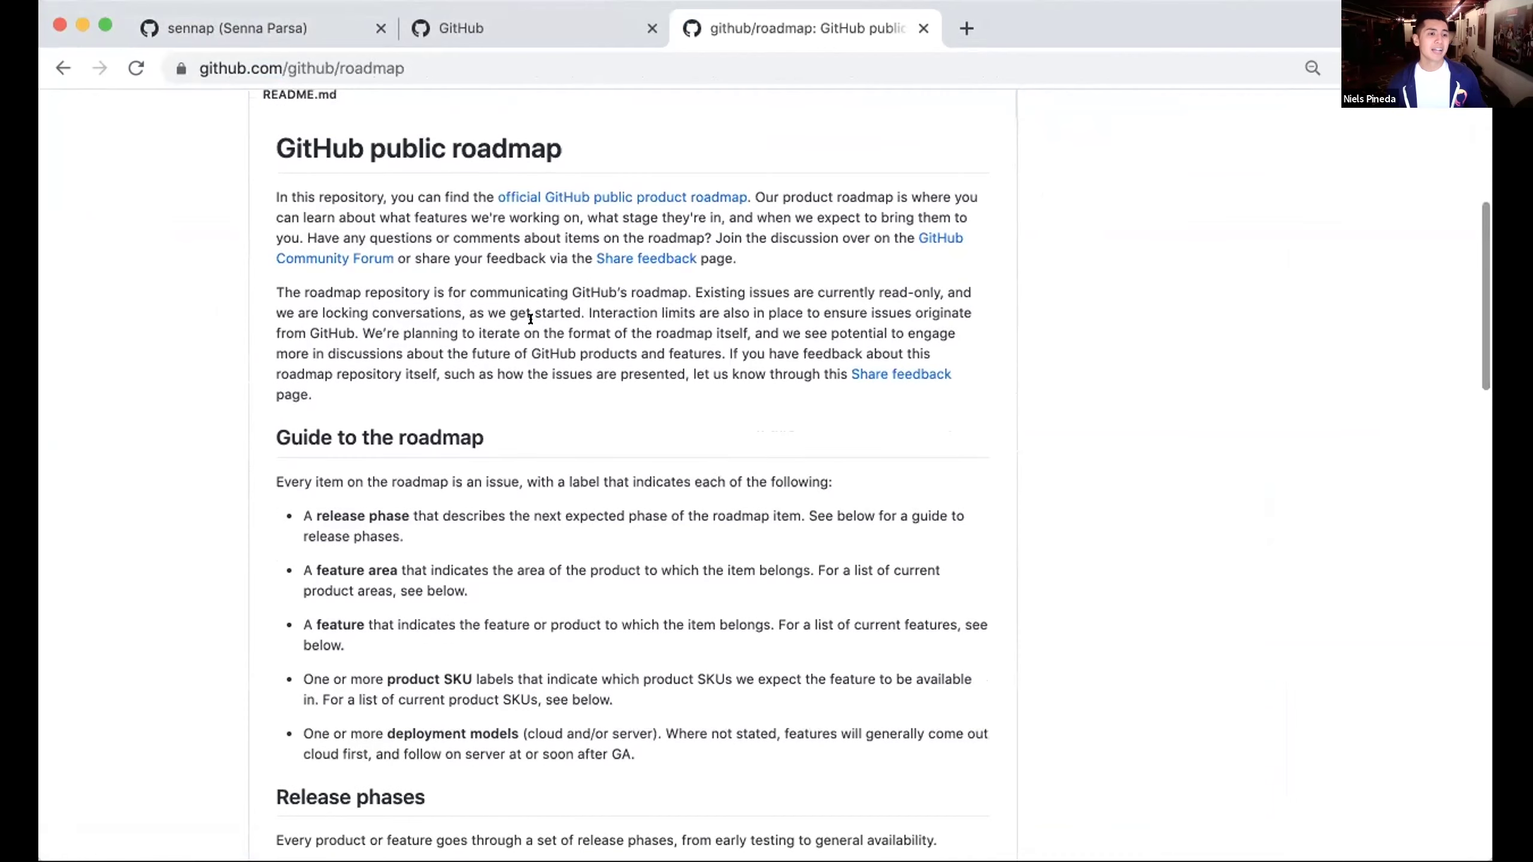
pyautogui.scroll(5, 531, 319)
pyautogui.scroll(-5, 531, 321)
pyautogui.scroll(-7, 531, 321)
pyautogui.scroll(17, 531, 316)
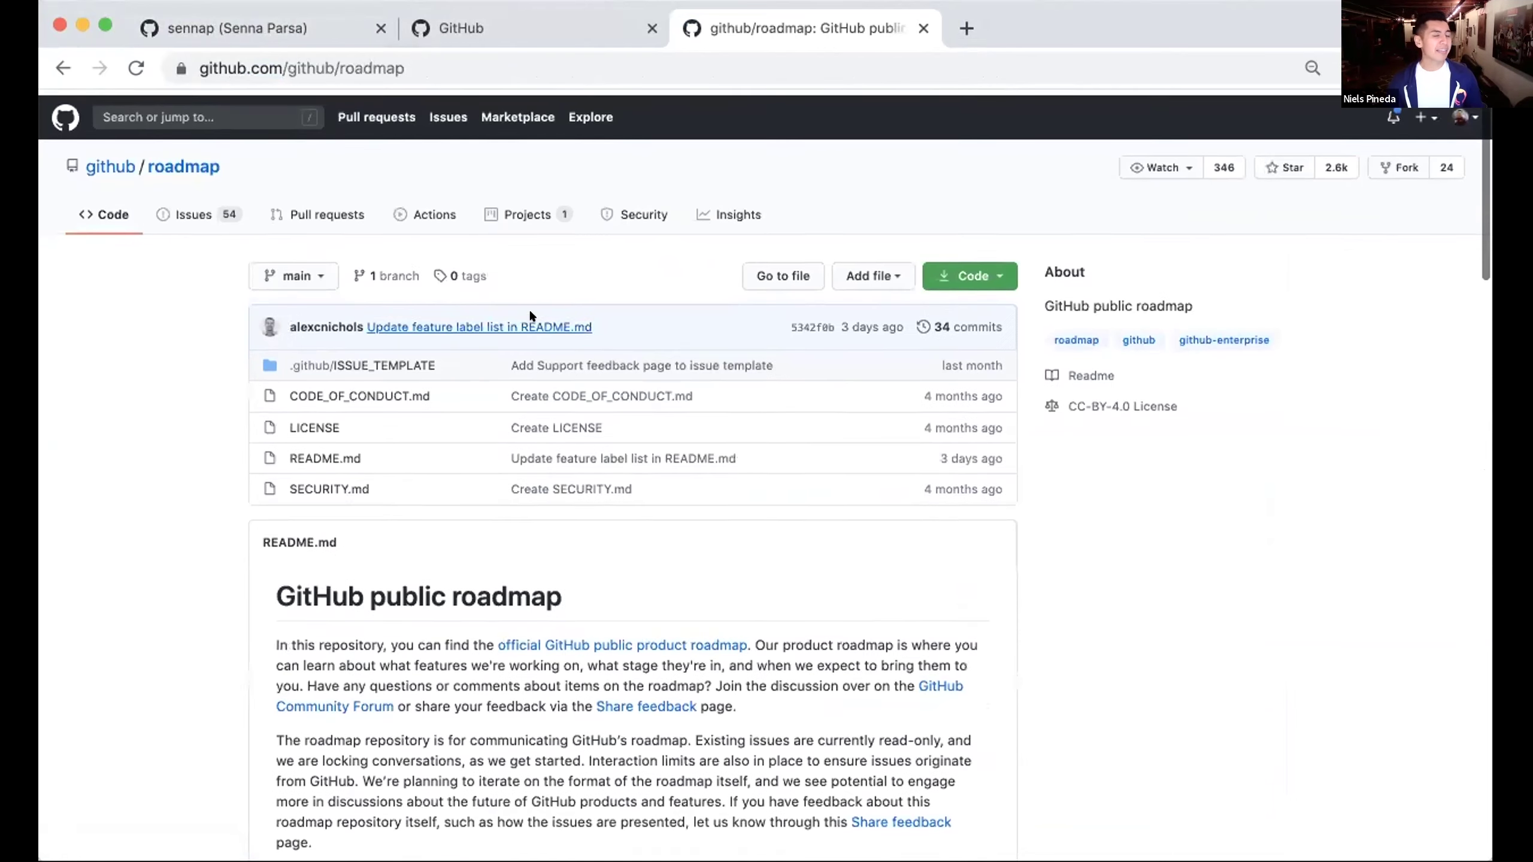
# - Open the GitHub public roadmap board among the repository's projects, continuing through single sign-on
pyautogui.click(527, 214)
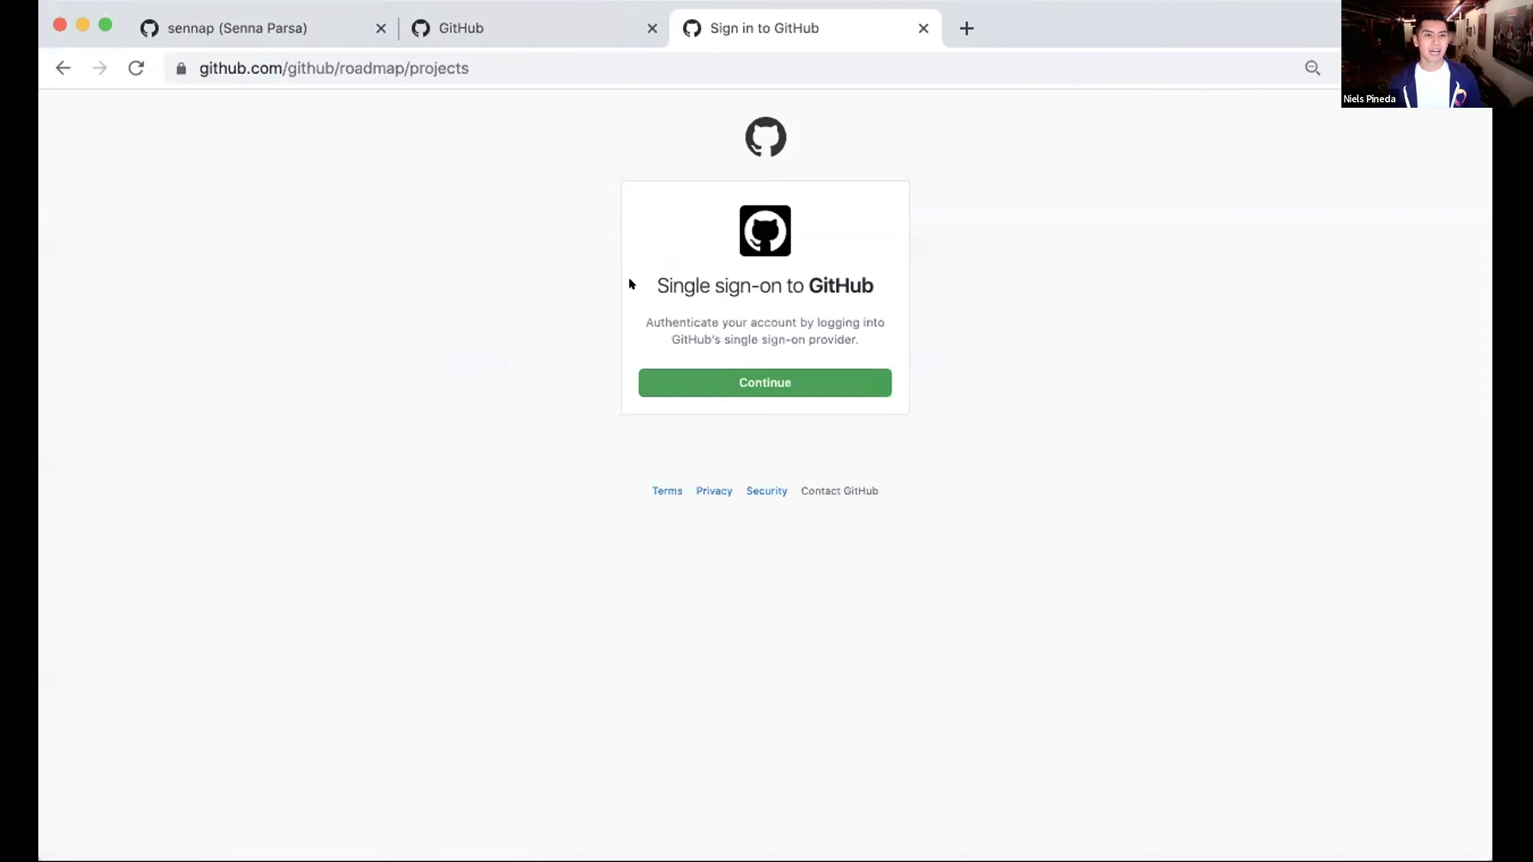
pyautogui.click(664, 375)
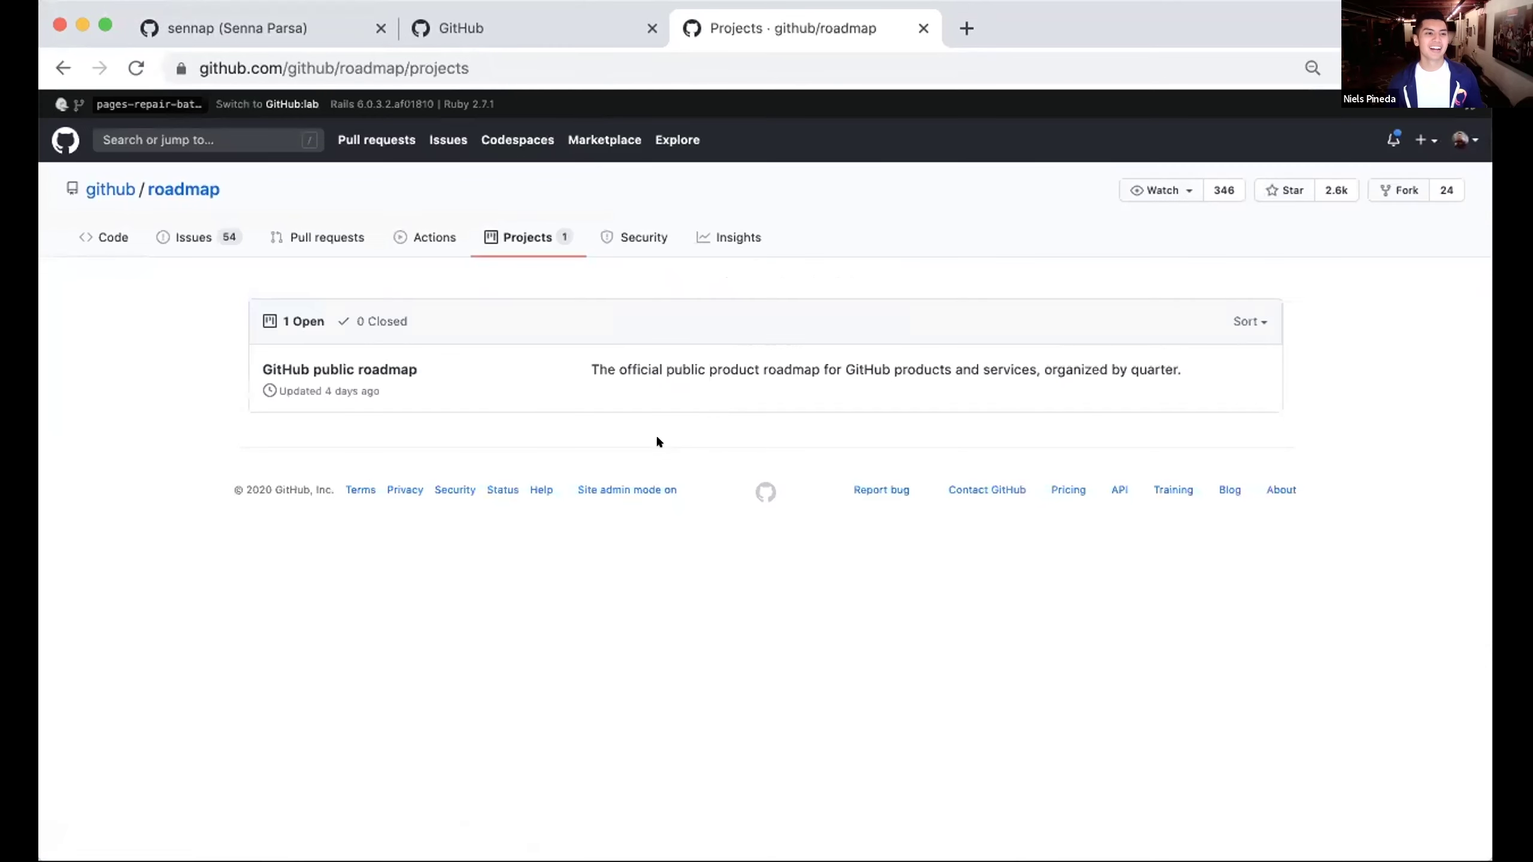
pyautogui.click(329, 366)
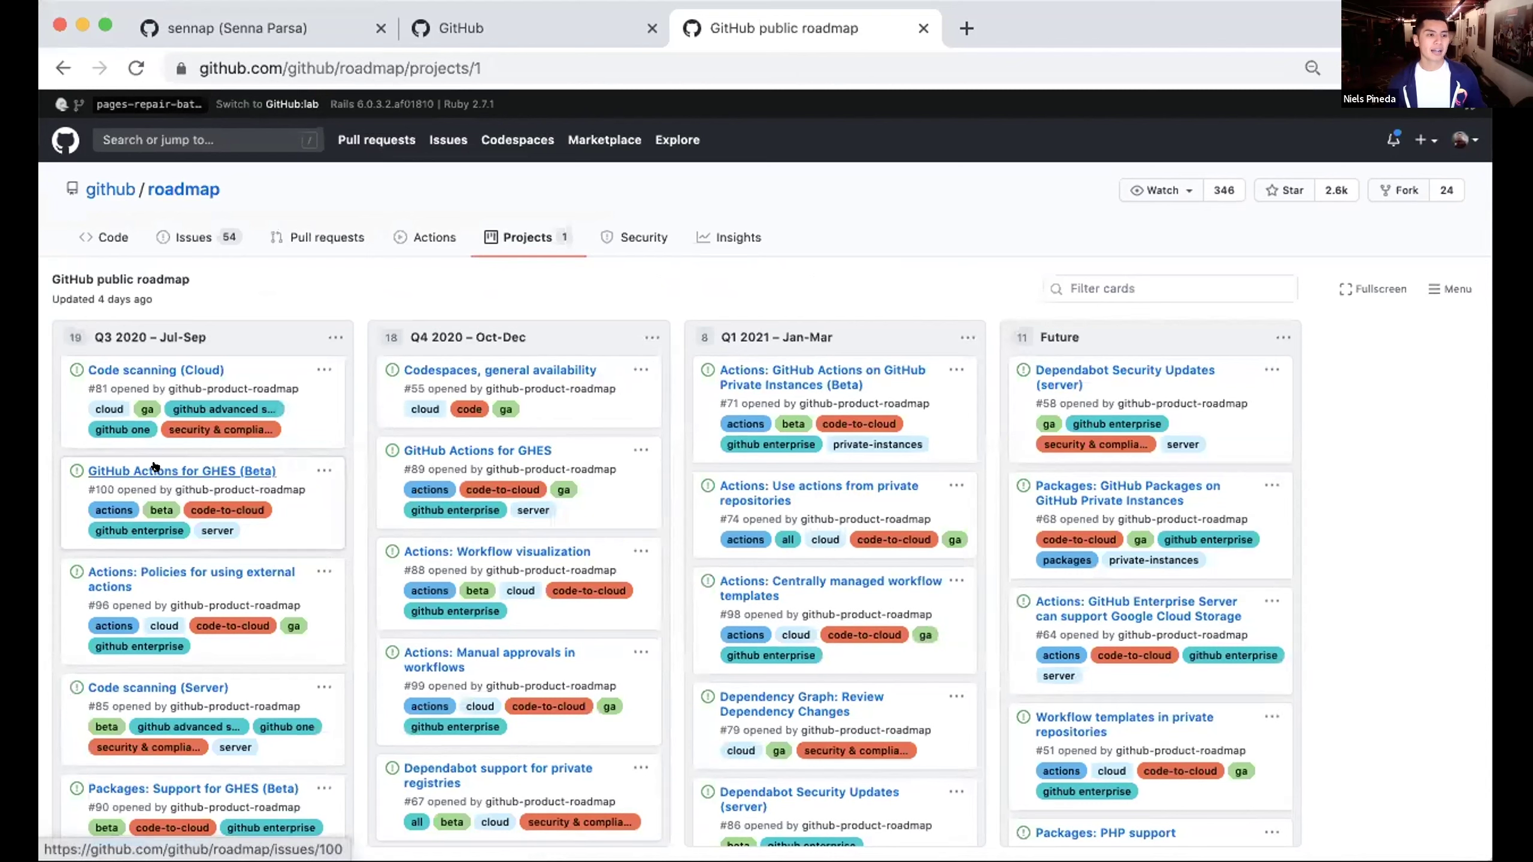
# - Filter the roadmap cards by the "security & compliance" label and look through the Q4 2020 – Oct-Dec column
pyautogui.click(236, 431)
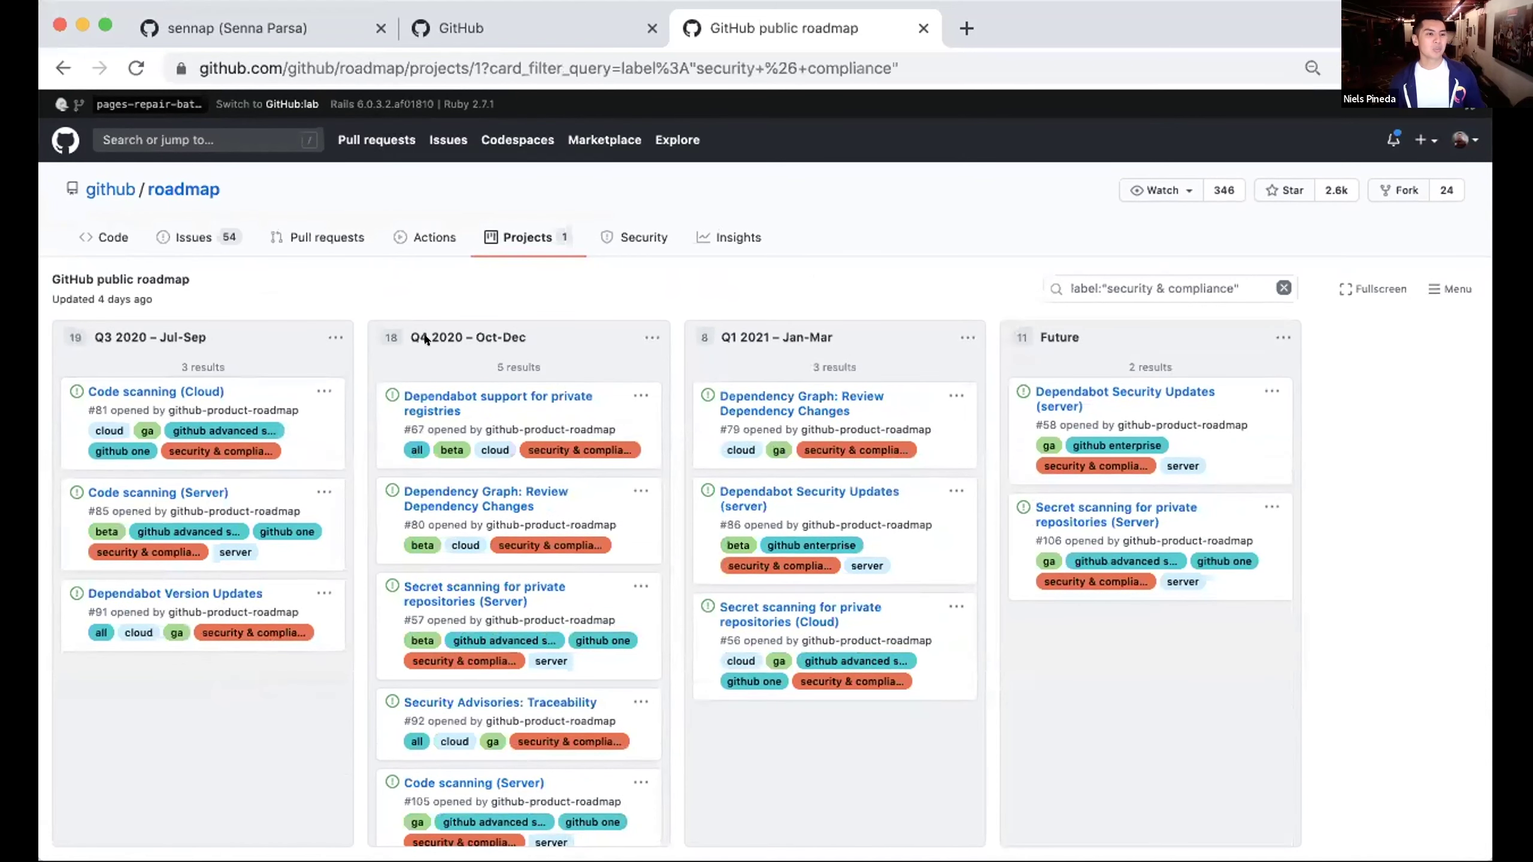
pyautogui.scroll(-1, 422, 460)
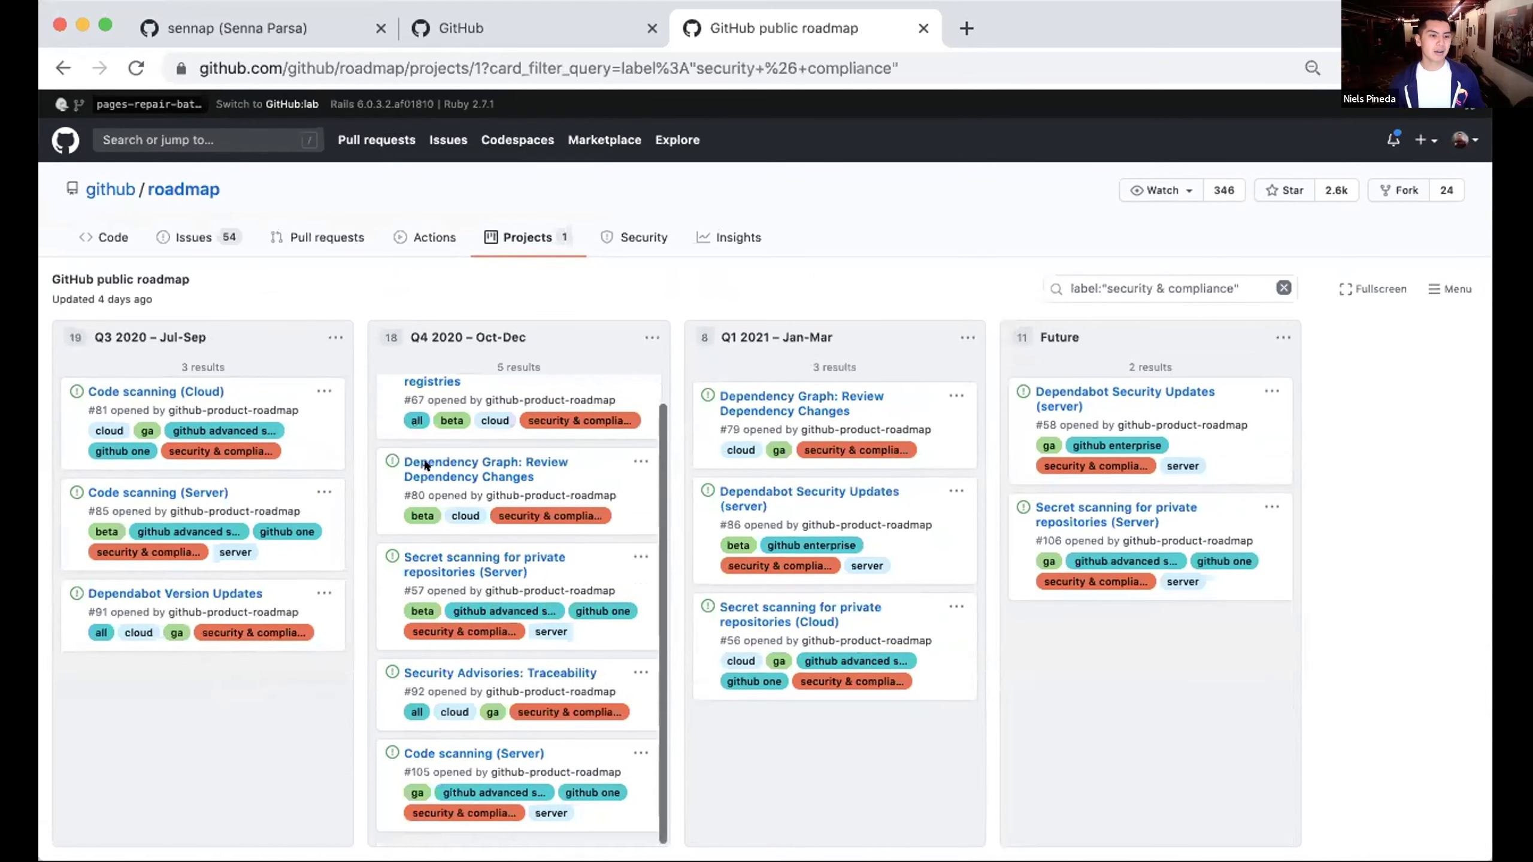
pyautogui.scroll(1, 423, 460)
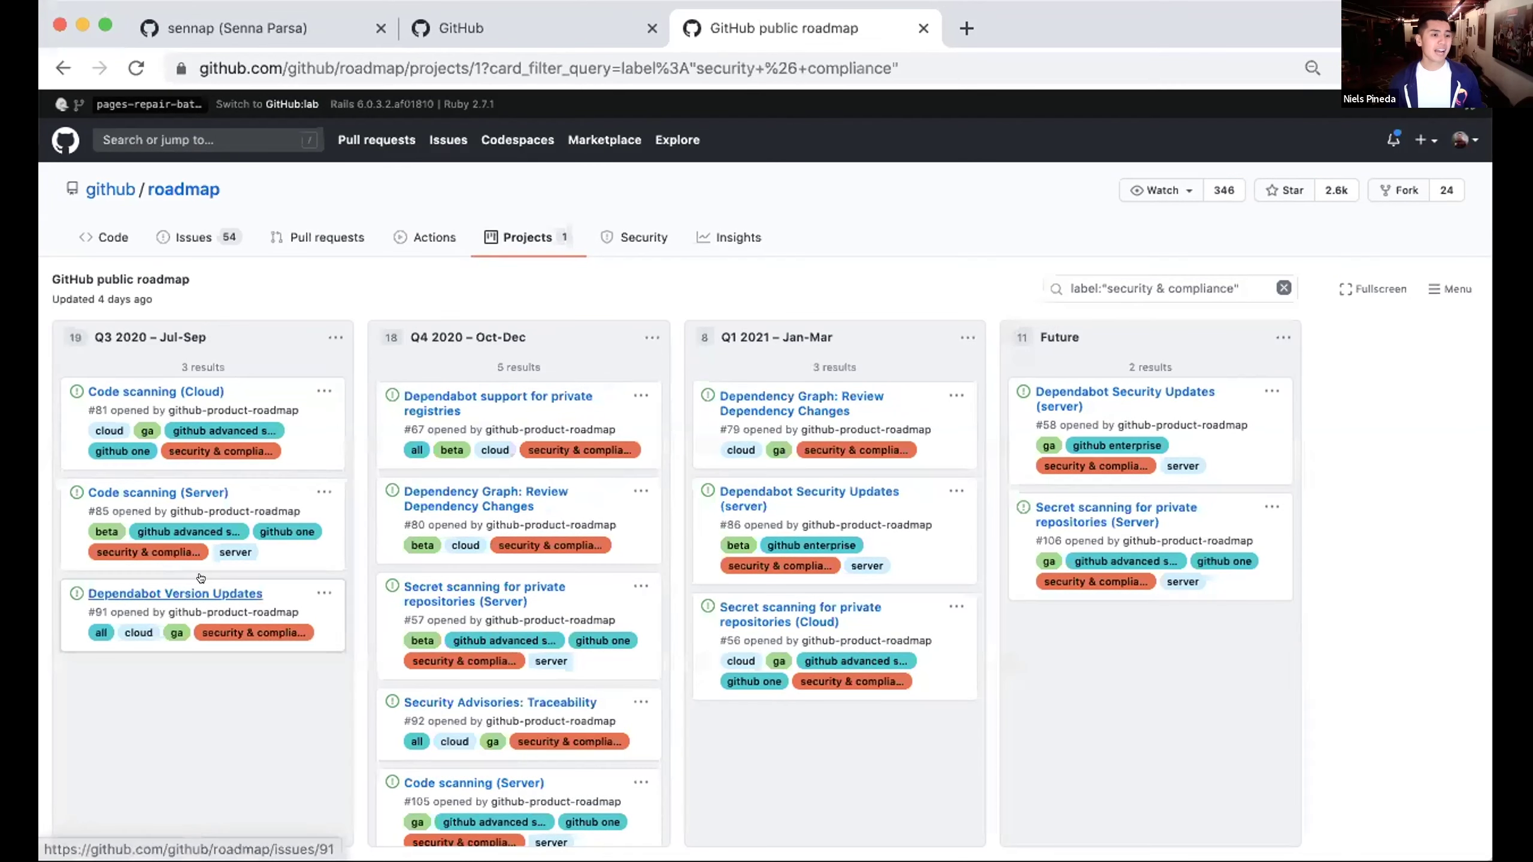
# - Open the Dependabot Version Updates card's details and read its full description, including how it will work
pyautogui.click(213, 594)
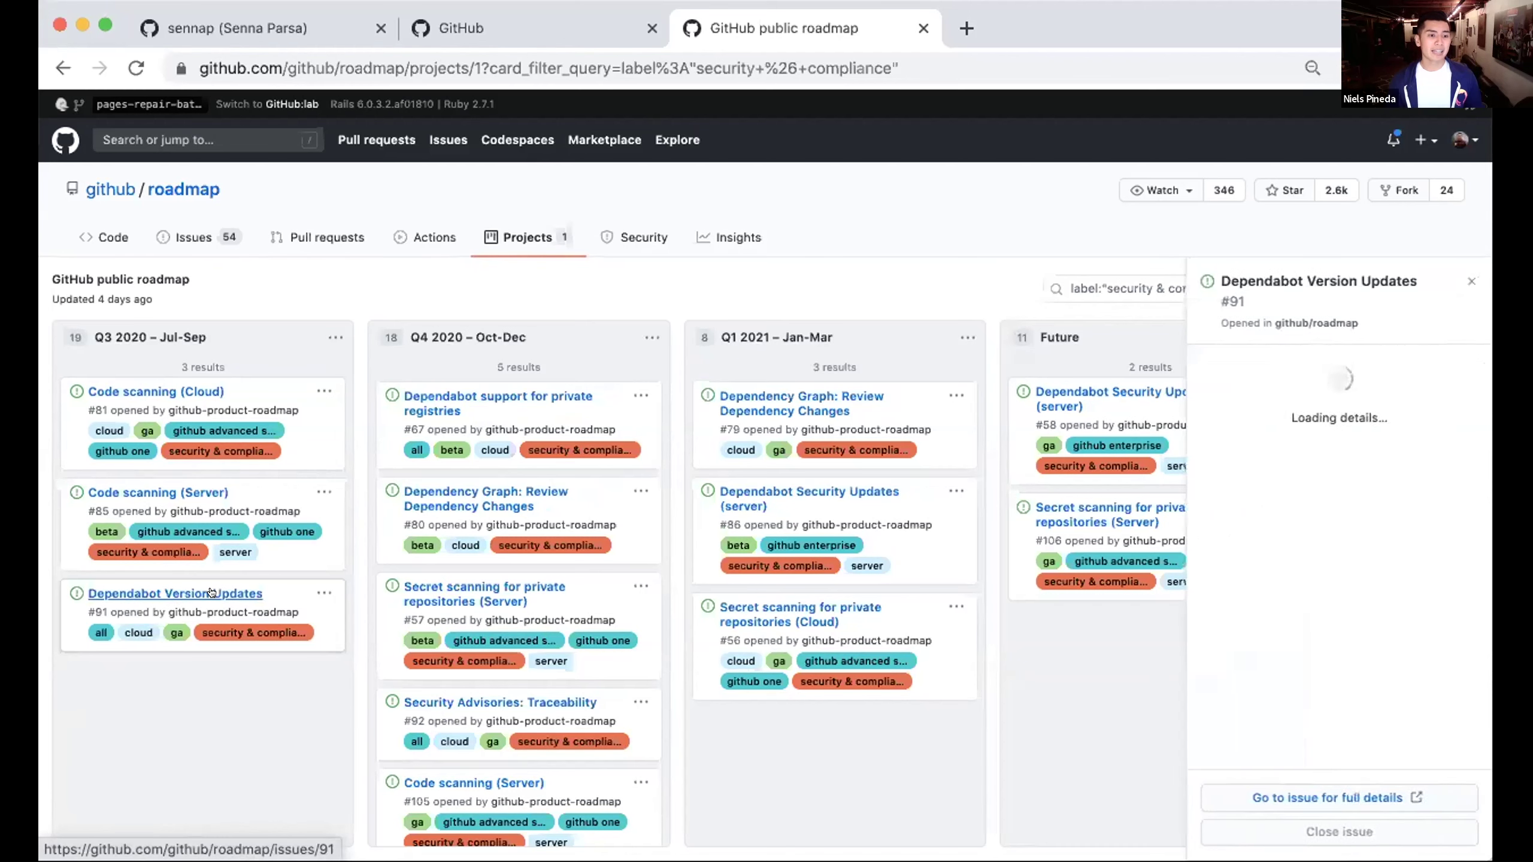
pyautogui.click(1240, 581)
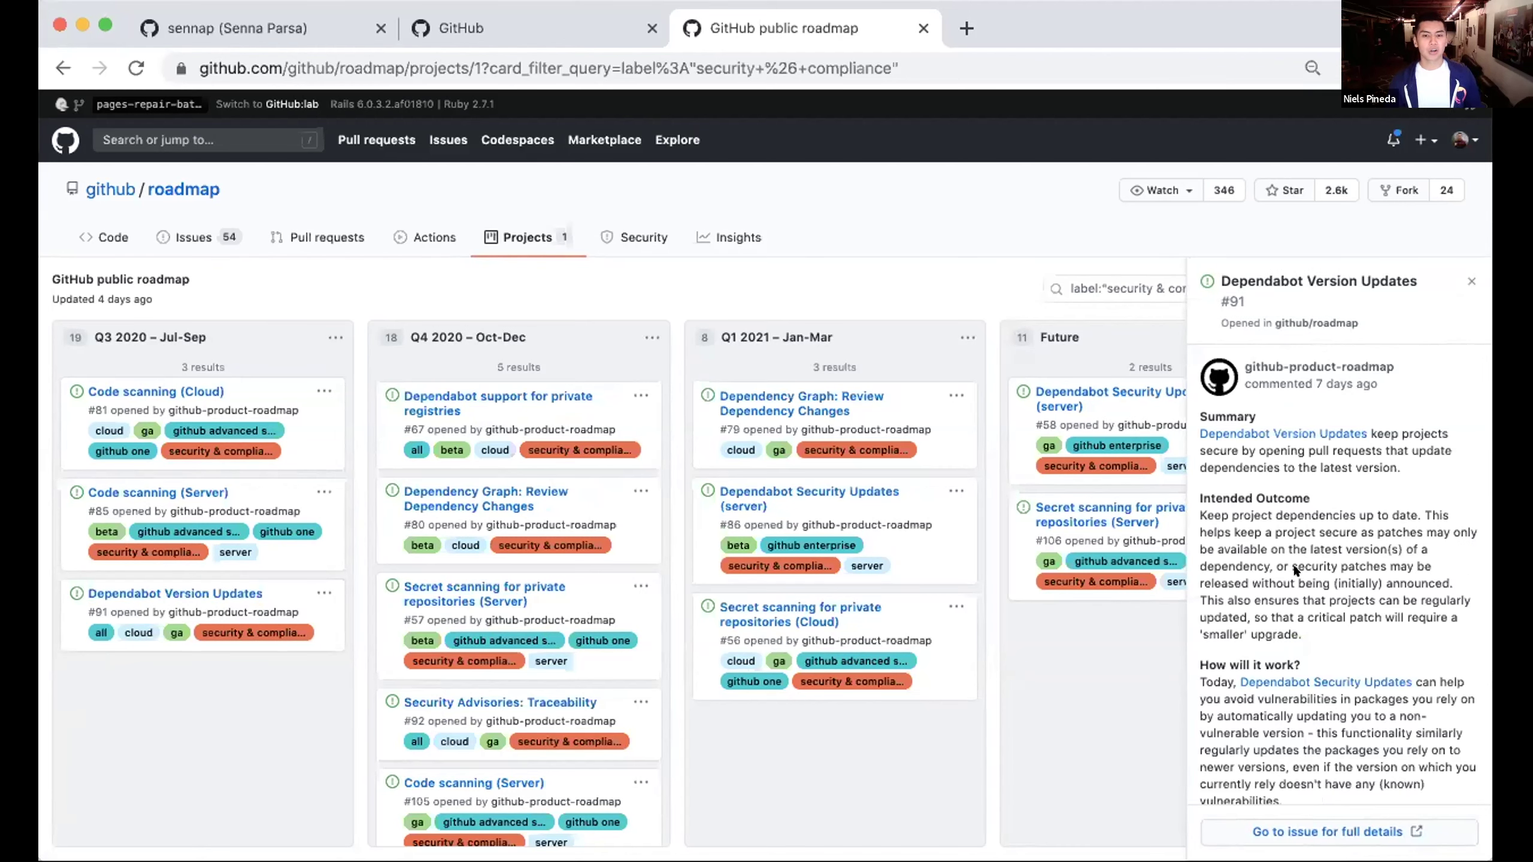
pyautogui.scroll(-2, 1293, 570)
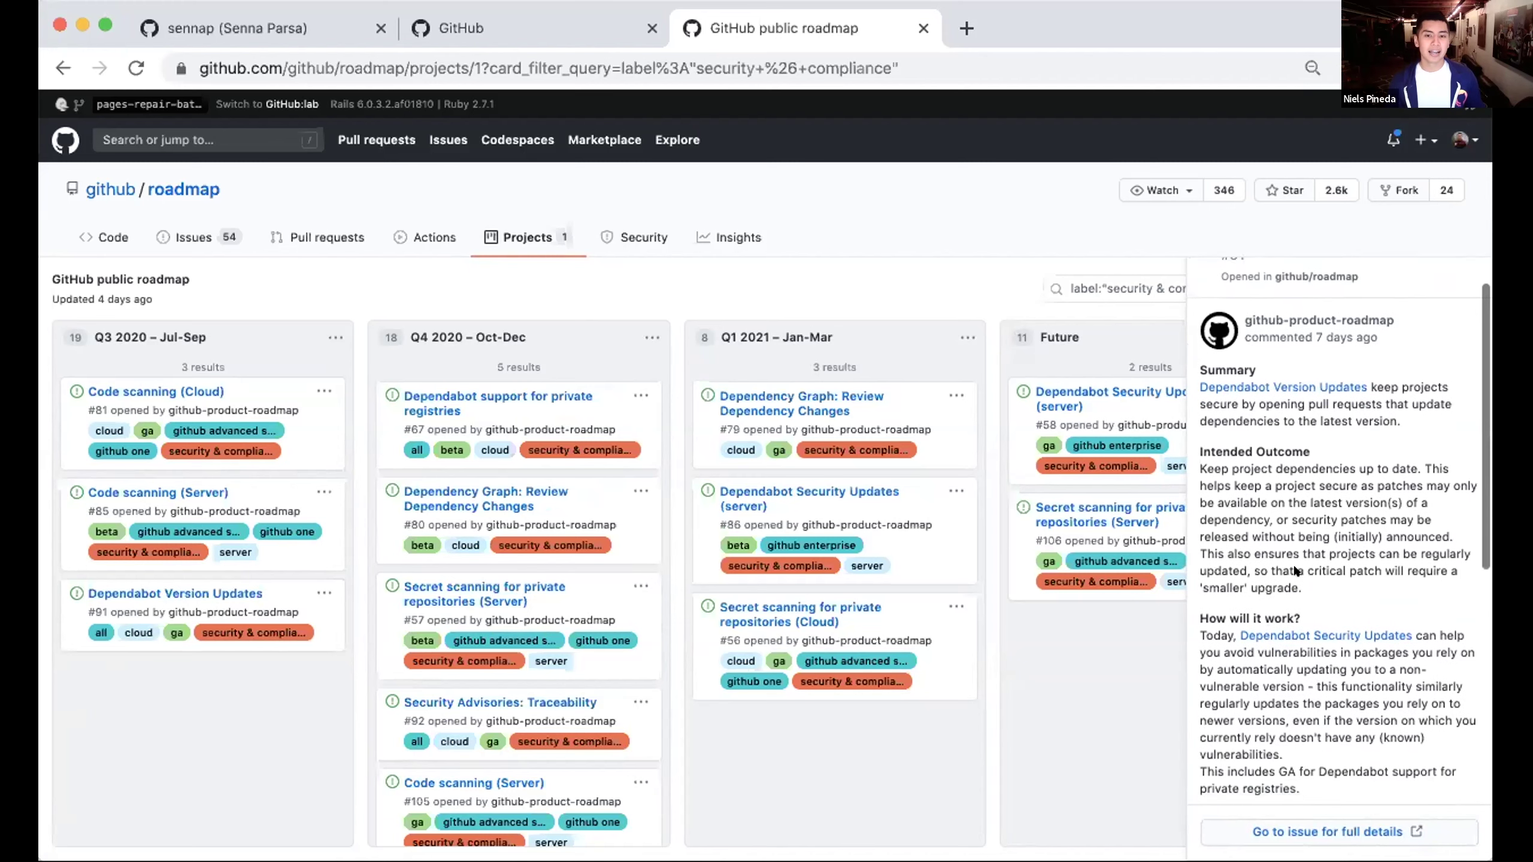
pyautogui.scroll(-1, 1293, 566)
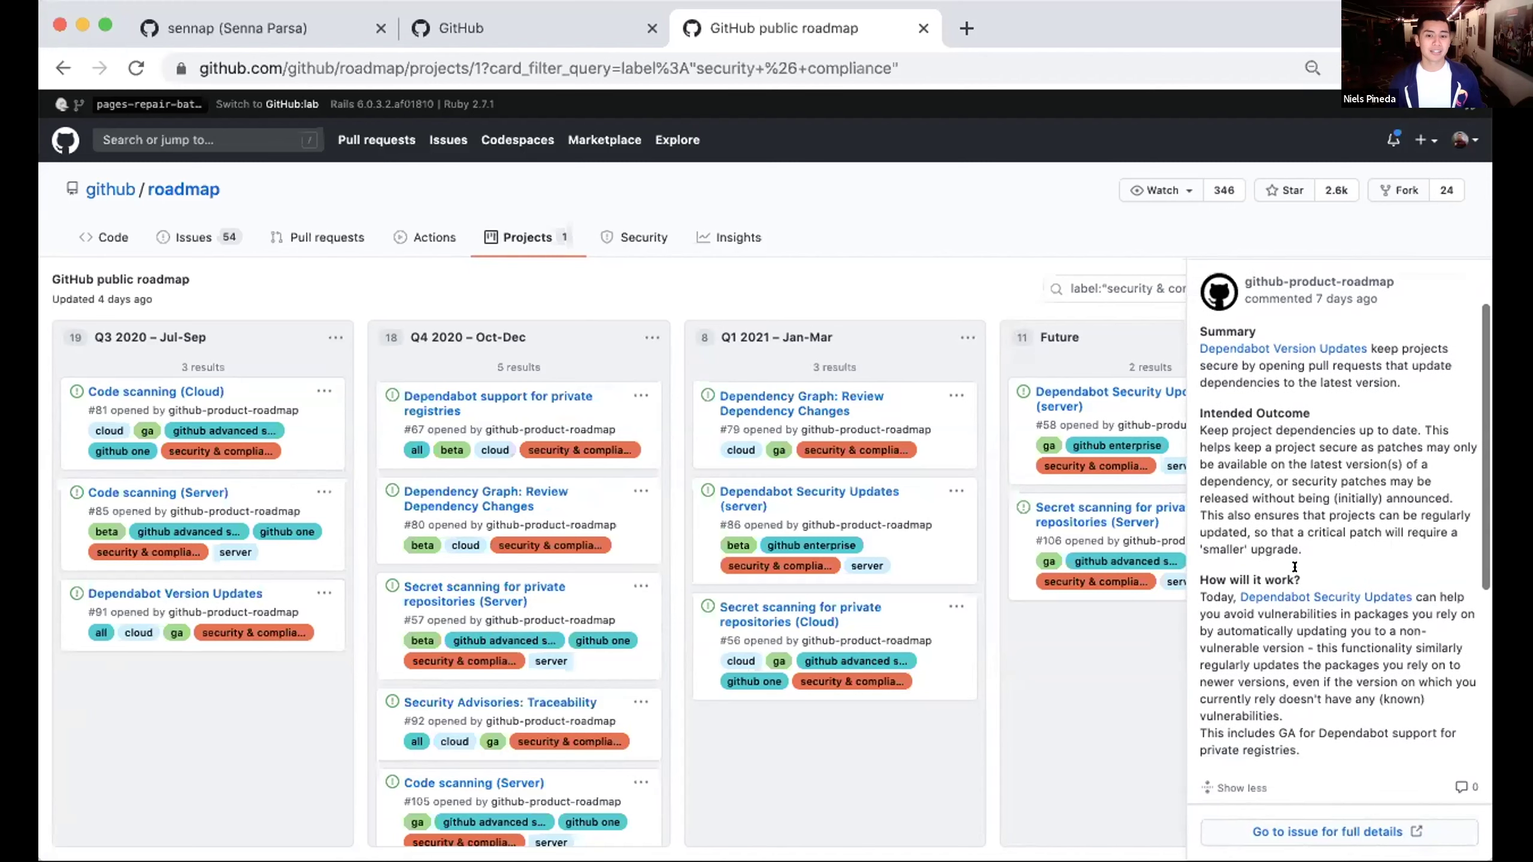
pyautogui.scroll(1, 1295, 568)
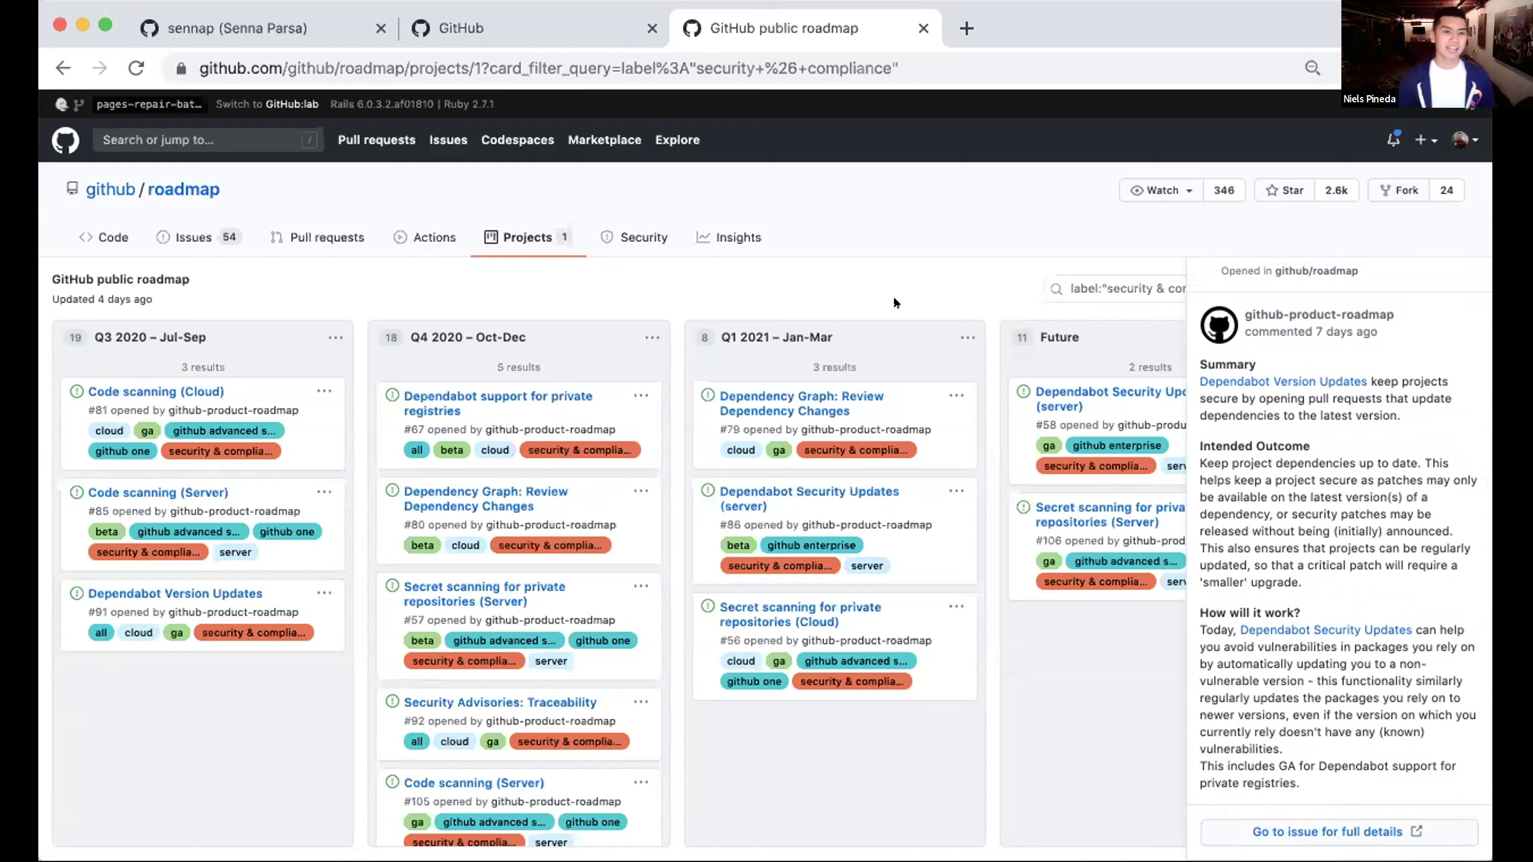
# - Look over the Dependabot Version Updates card's summary and intended outcome once more and close its details
pyautogui.scroll(2, 1226, 461)
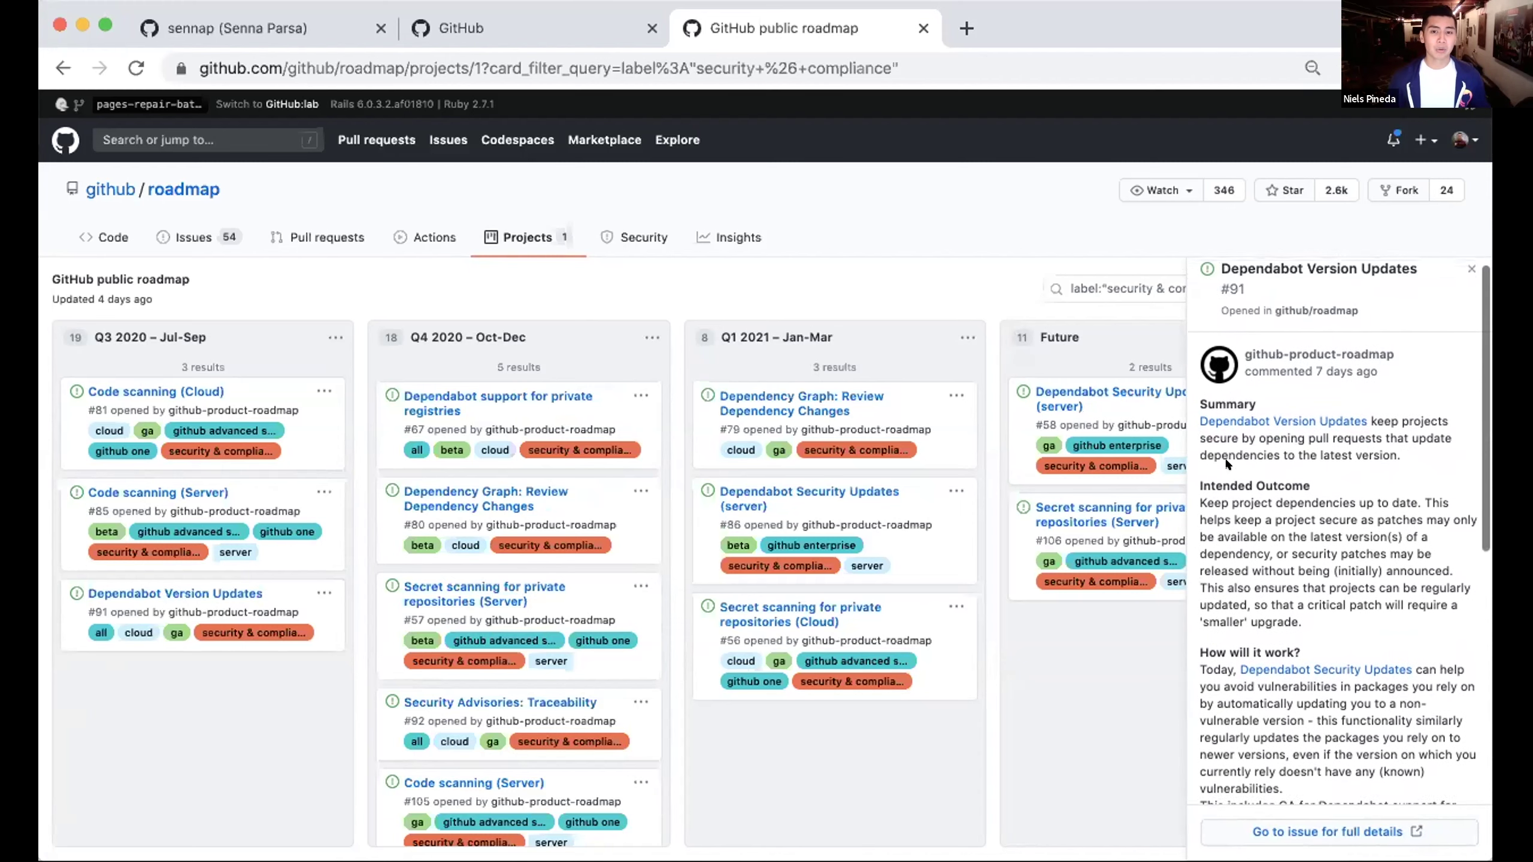
pyautogui.scroll(1, 1224, 456)
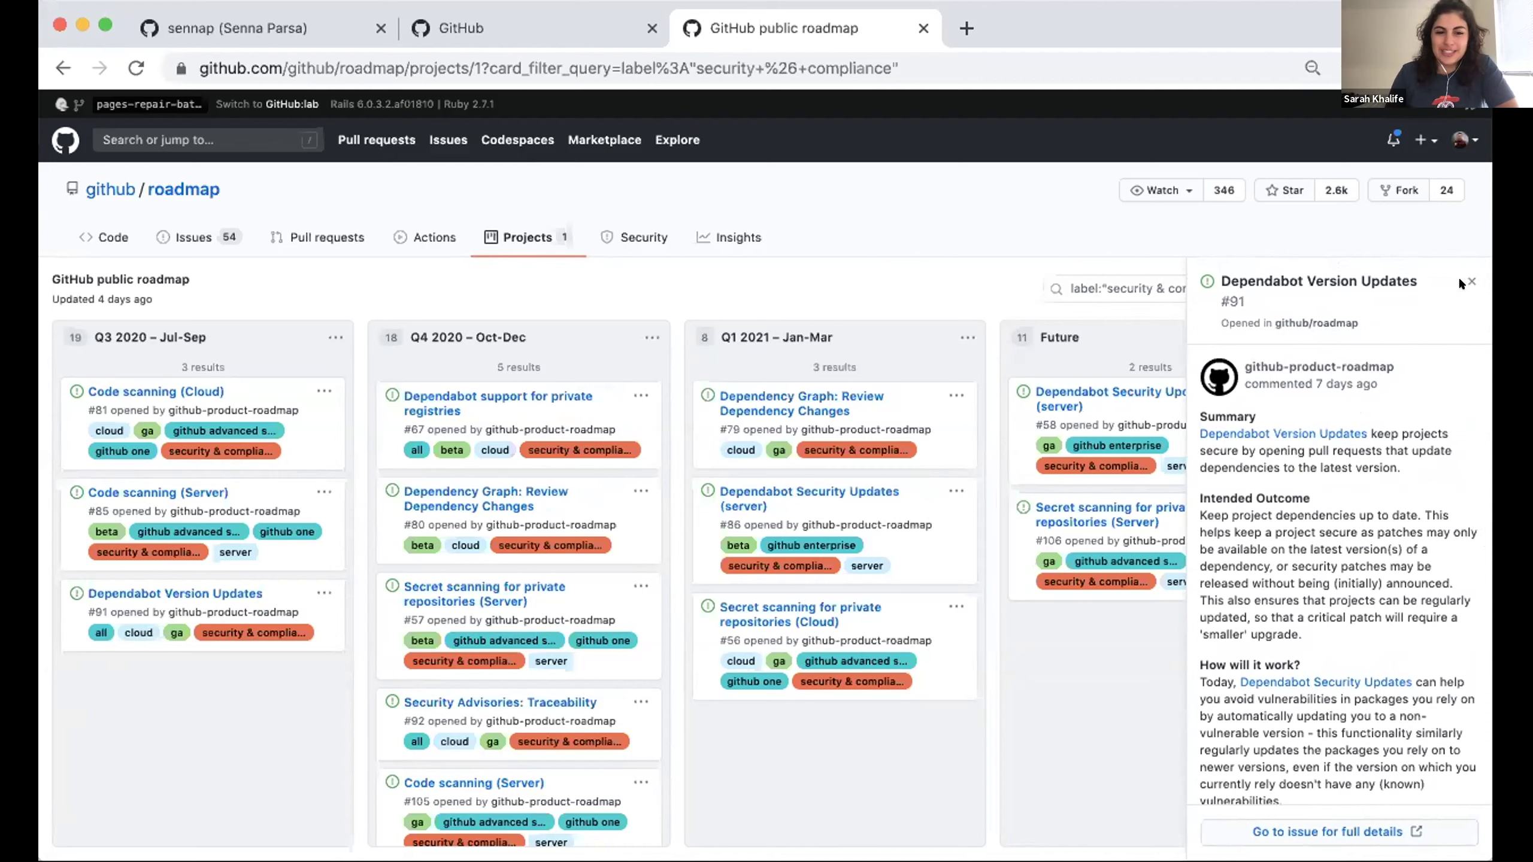
pyautogui.scroll(-1, 1299, 538)
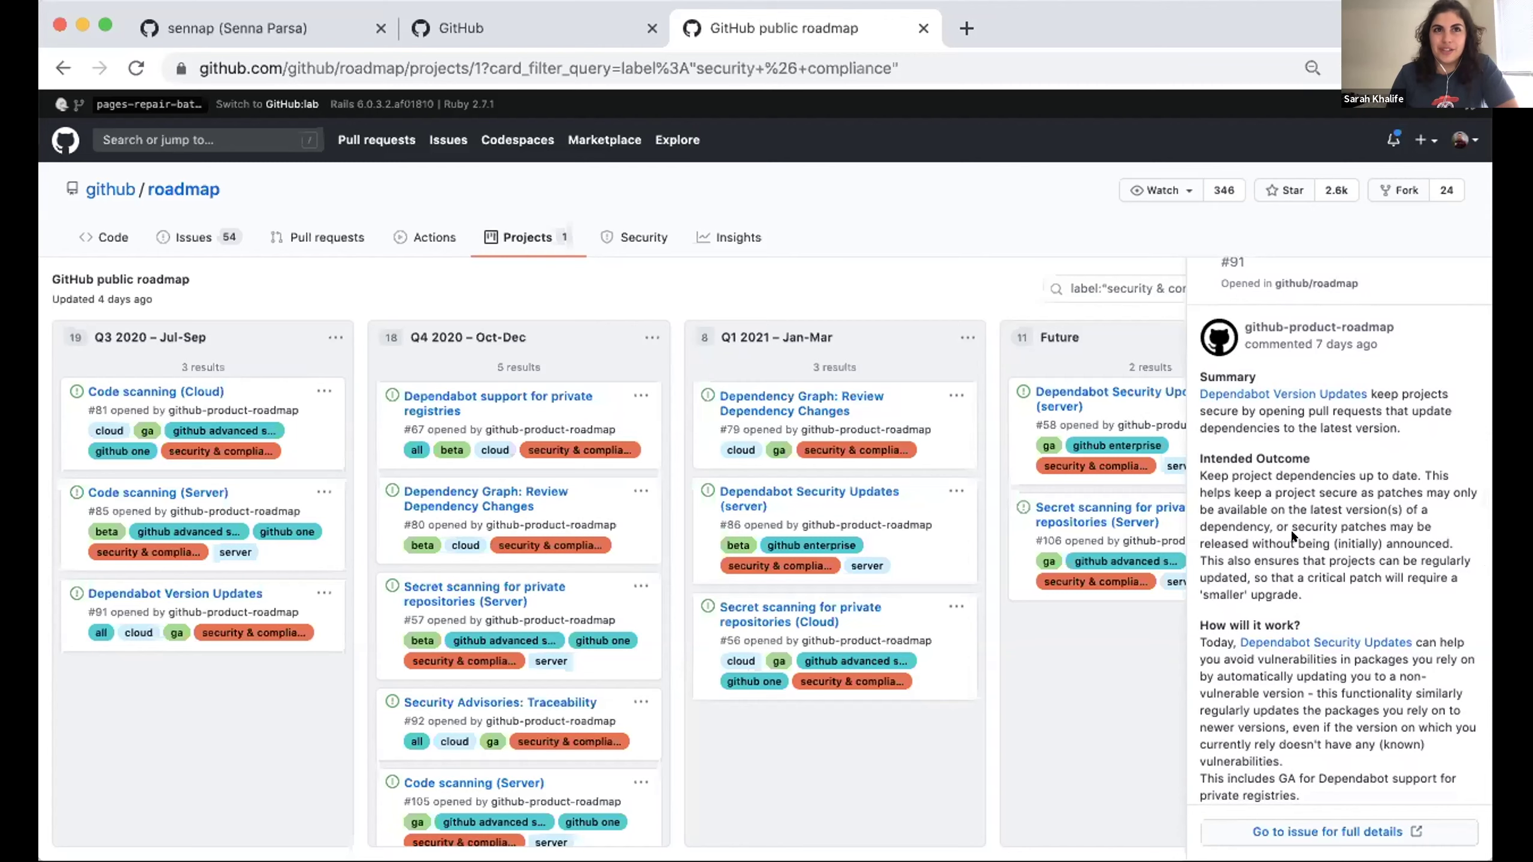
pyautogui.scroll(-1, 932, 185)
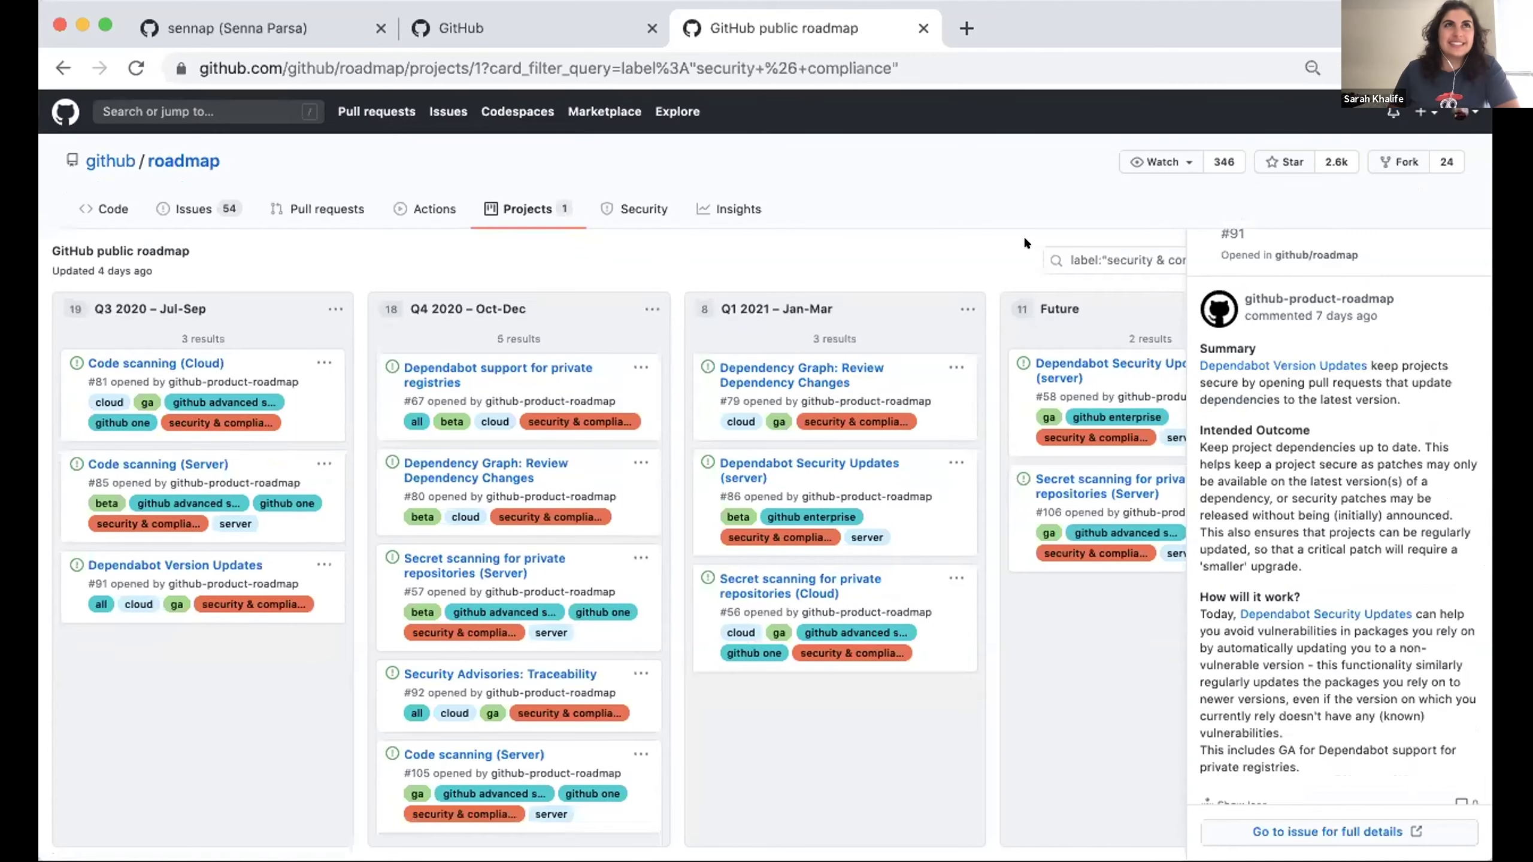
pyautogui.scroll(1, 1478, 286)
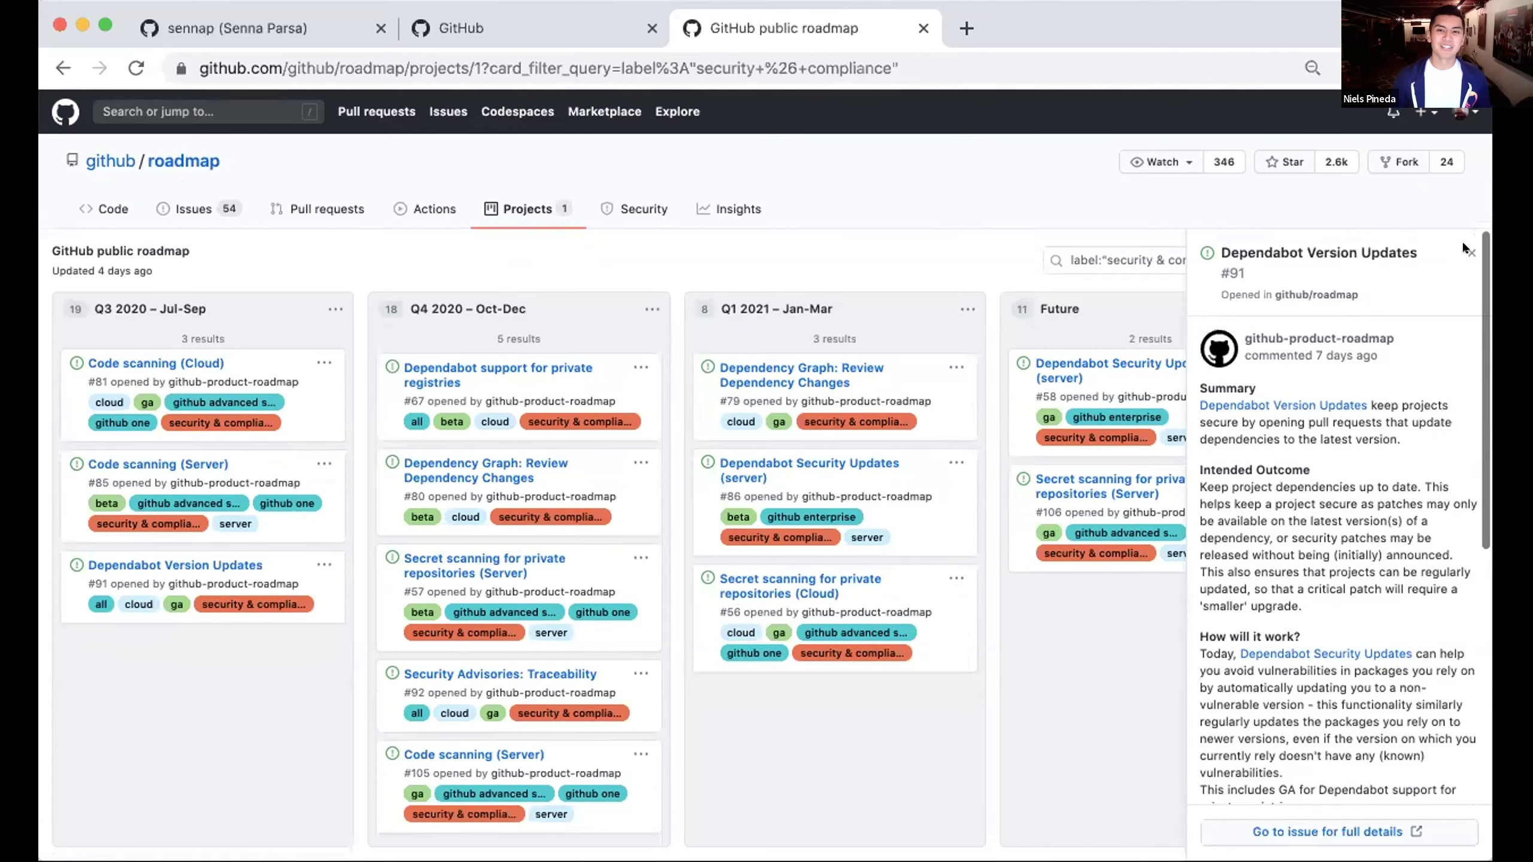
pyautogui.click(1469, 252)
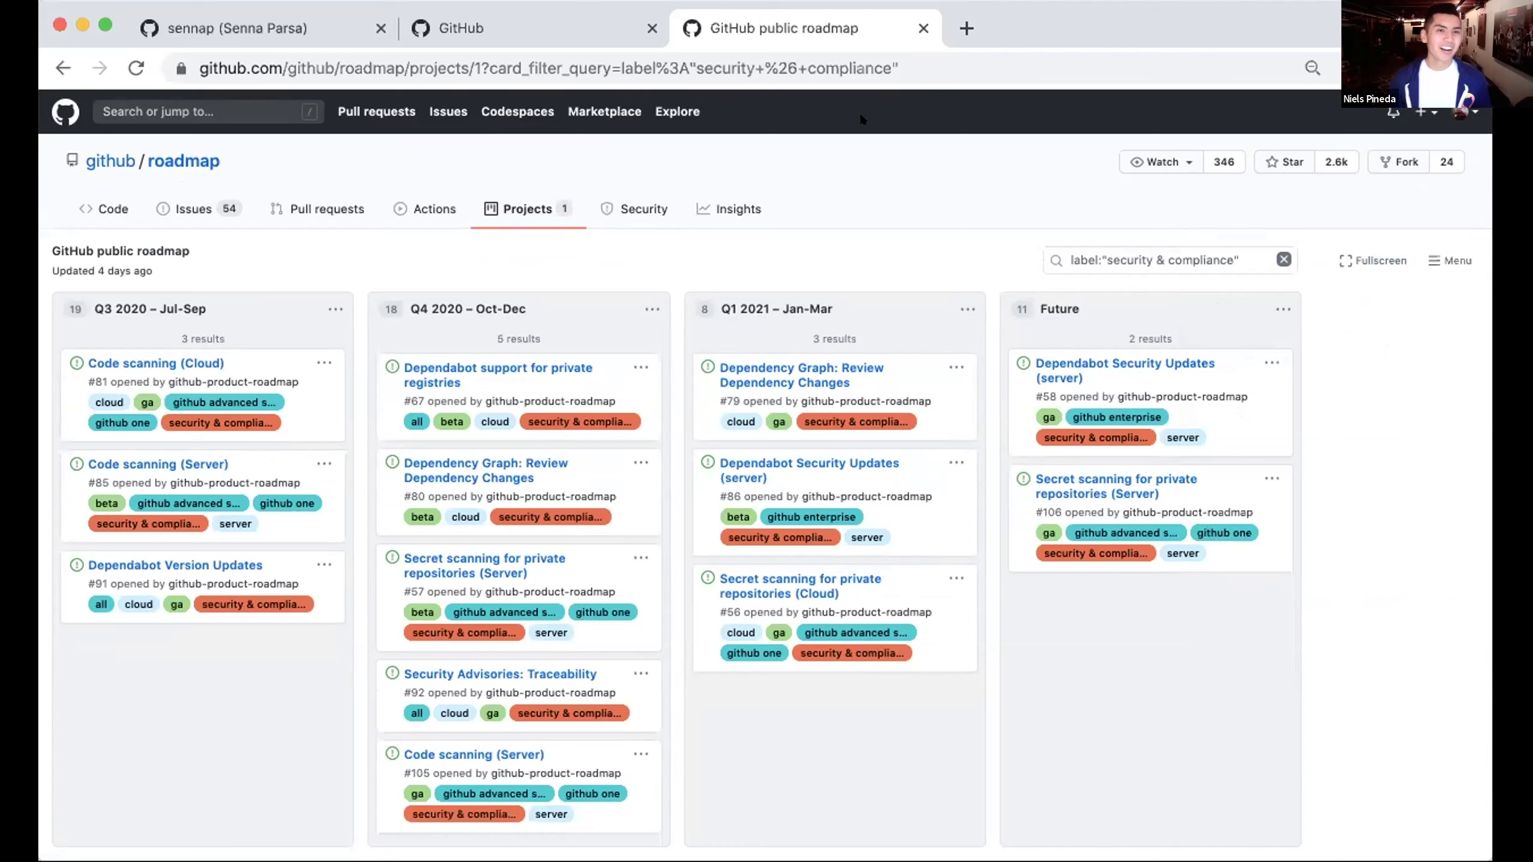
# - Go to the Enterprise Sandbox account's page on github.com and look through its list of organizations
pyautogui.click(861, 66)
pyautogui.write('gith')
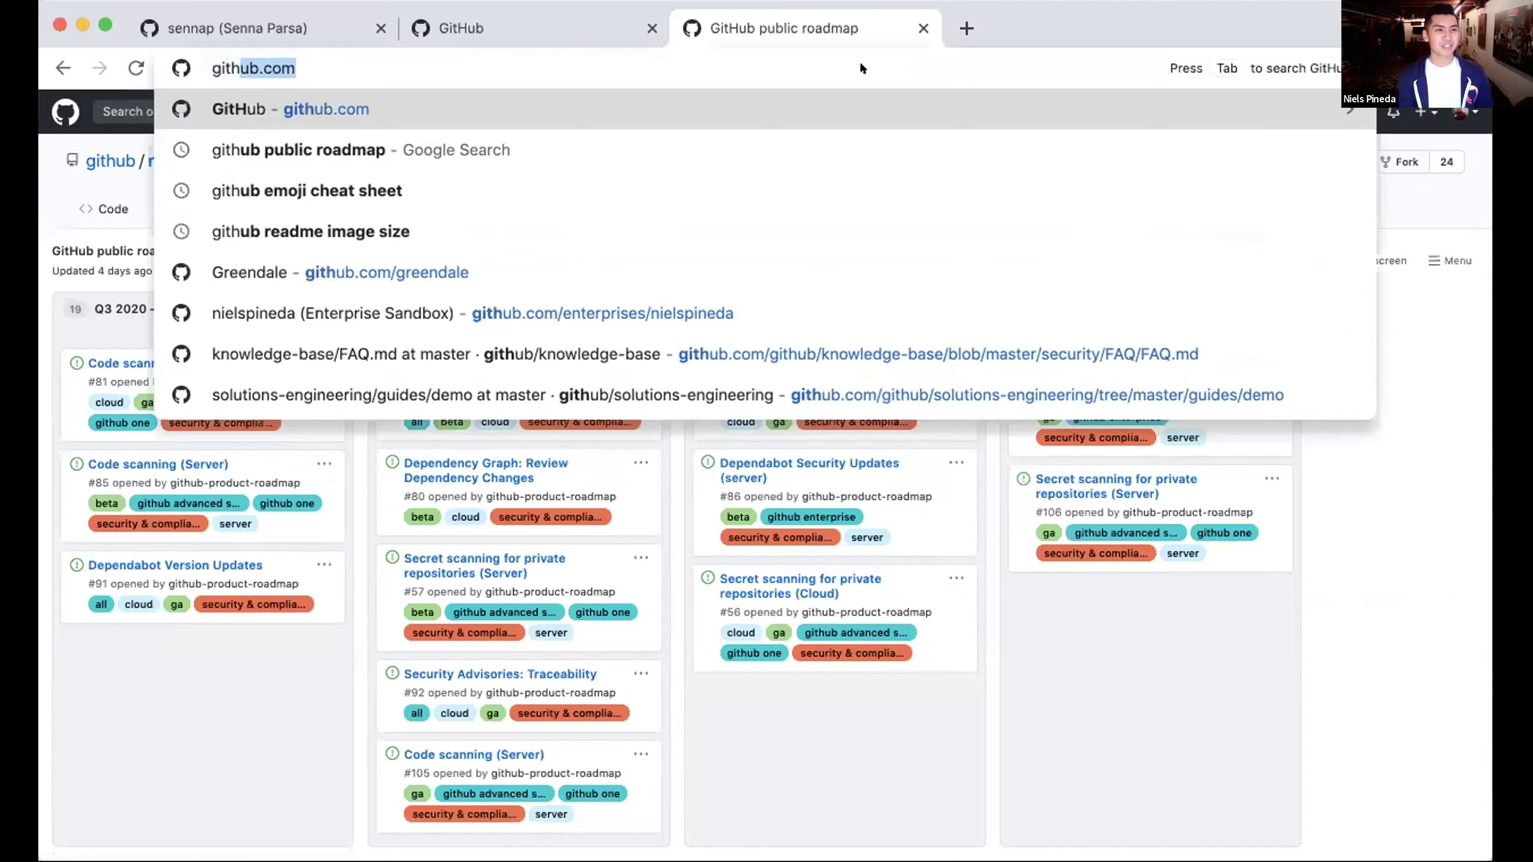
pyautogui.write('ub.com/en')
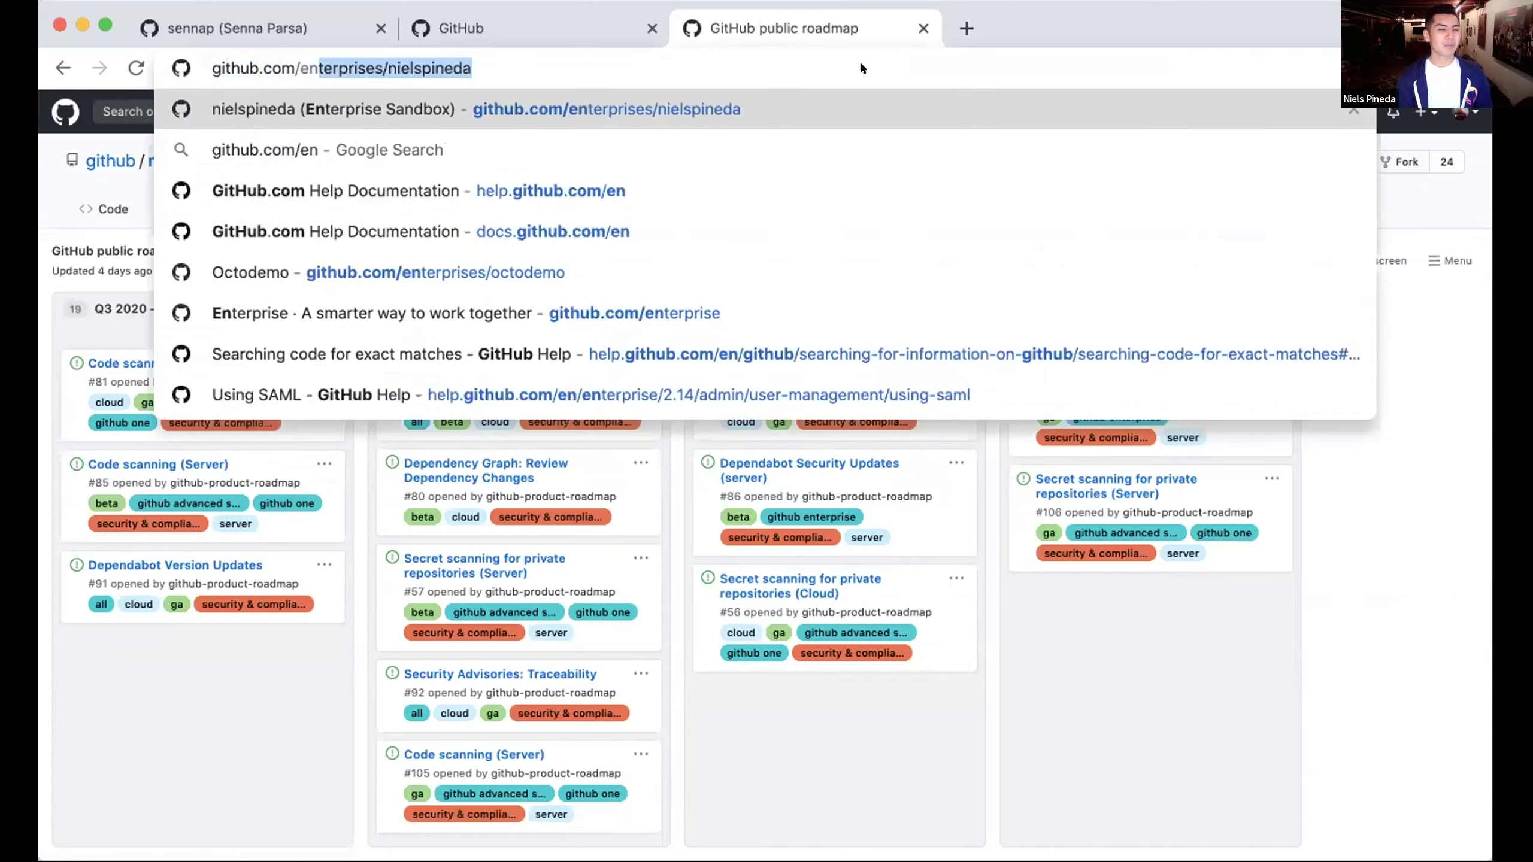
pyautogui.press('Return')
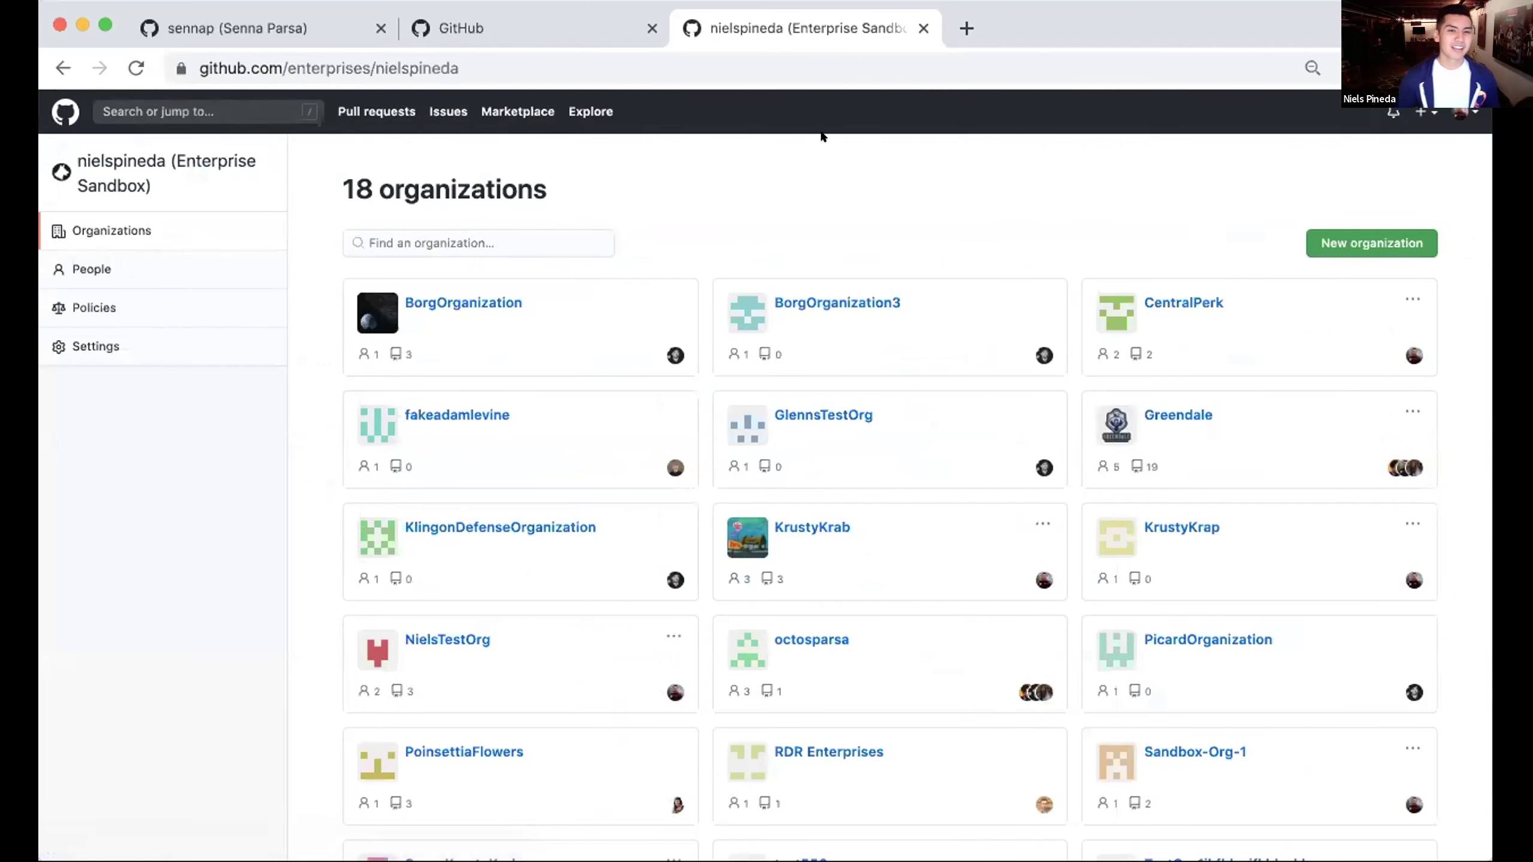
pyautogui.scroll(-2, 819, 129)
pyautogui.scroll(2, 820, 129)
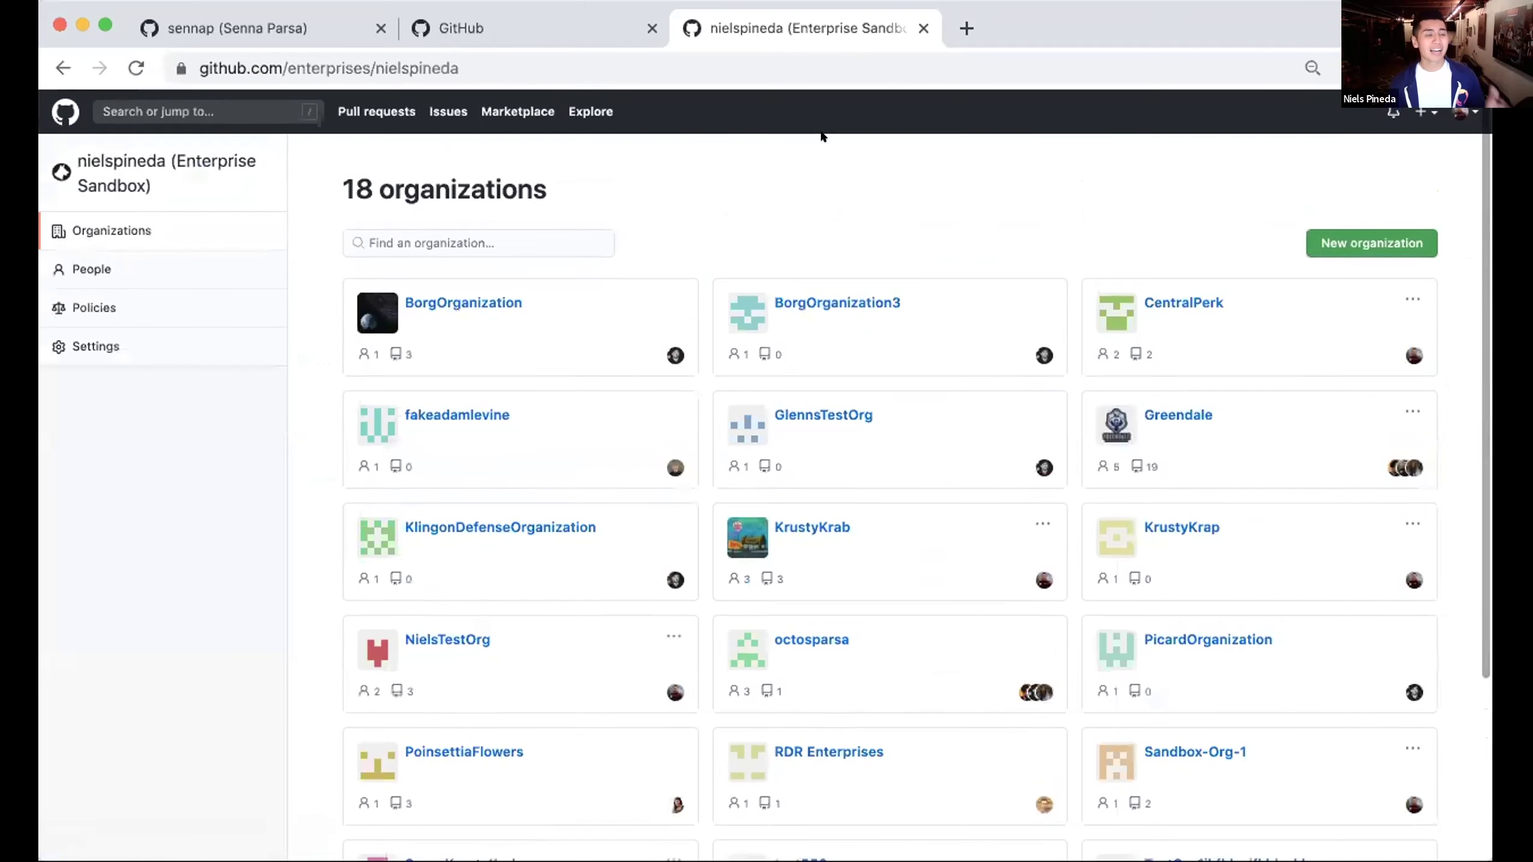
pyautogui.scroll(-1, 821, 135)
pyautogui.scroll(1, 821, 137)
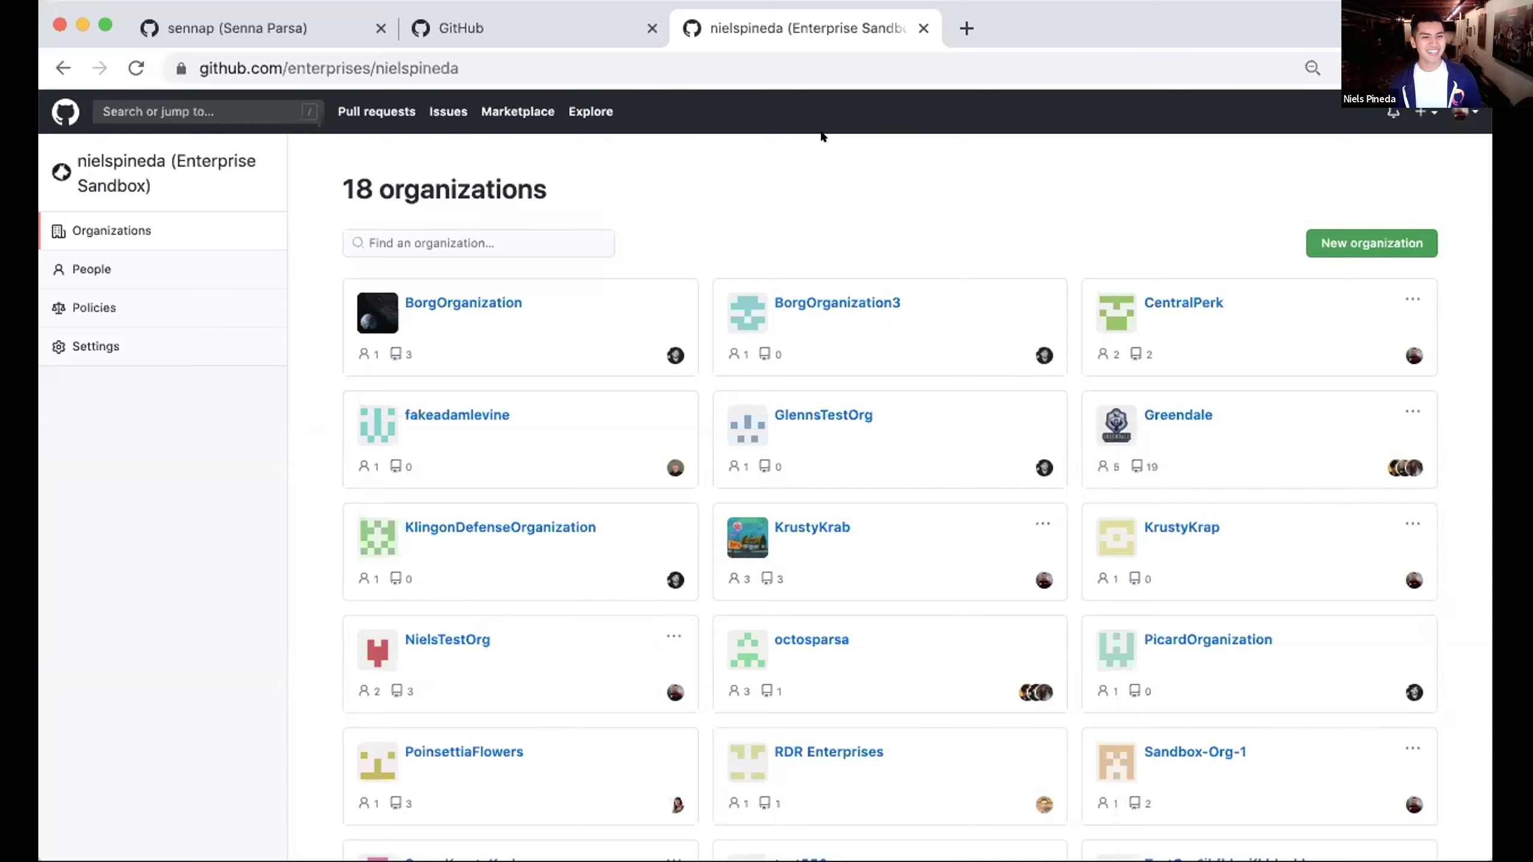
# - Open the KrustyKrab organization, view the README of its private Secret-Formula repository, and return to the organization's repository list
pyautogui.click(792, 517)
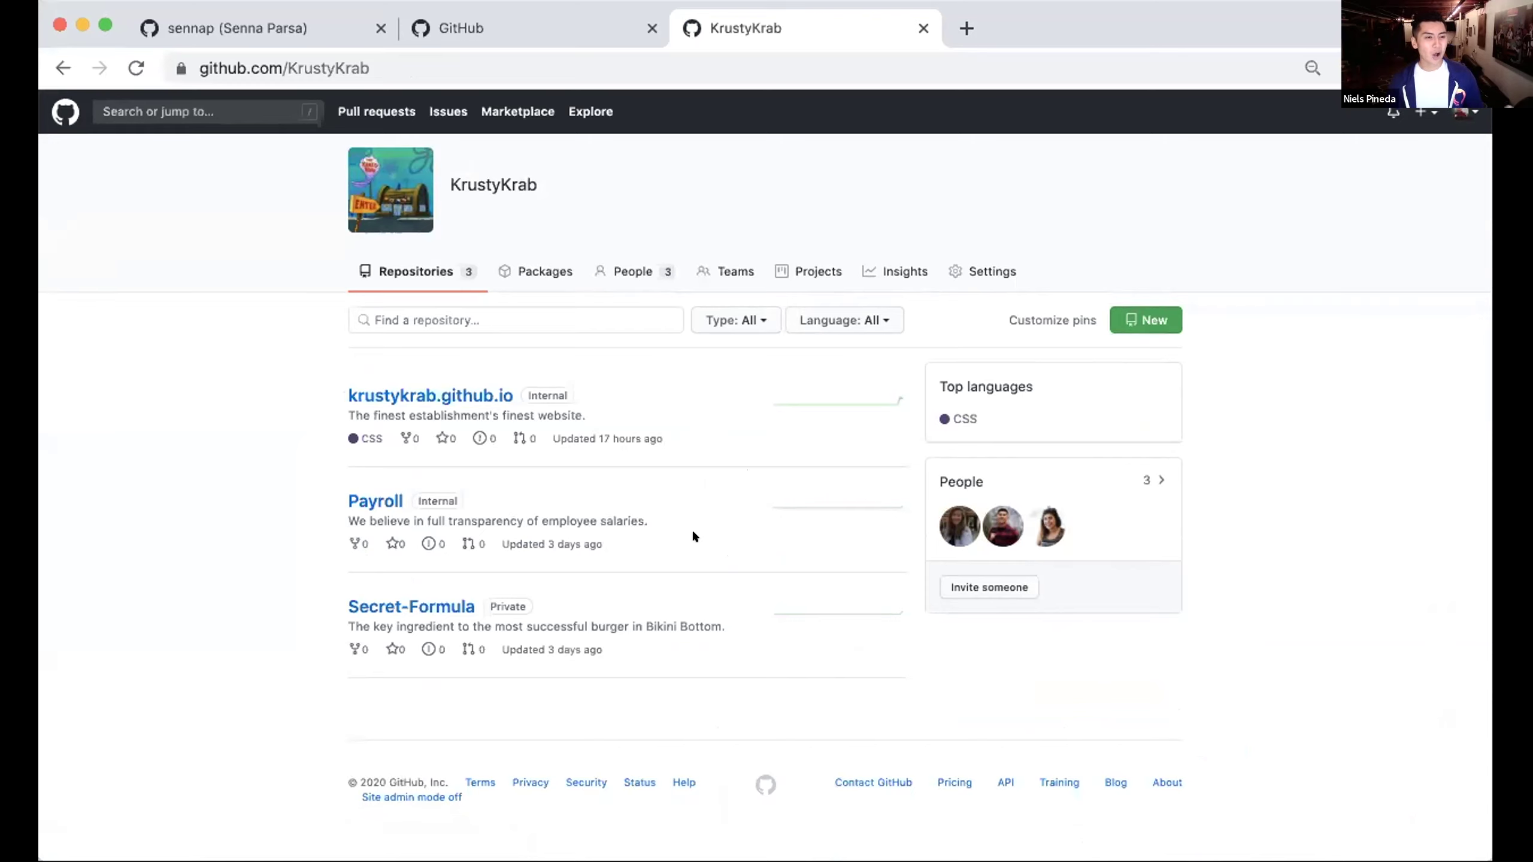
pyautogui.click(447, 606)
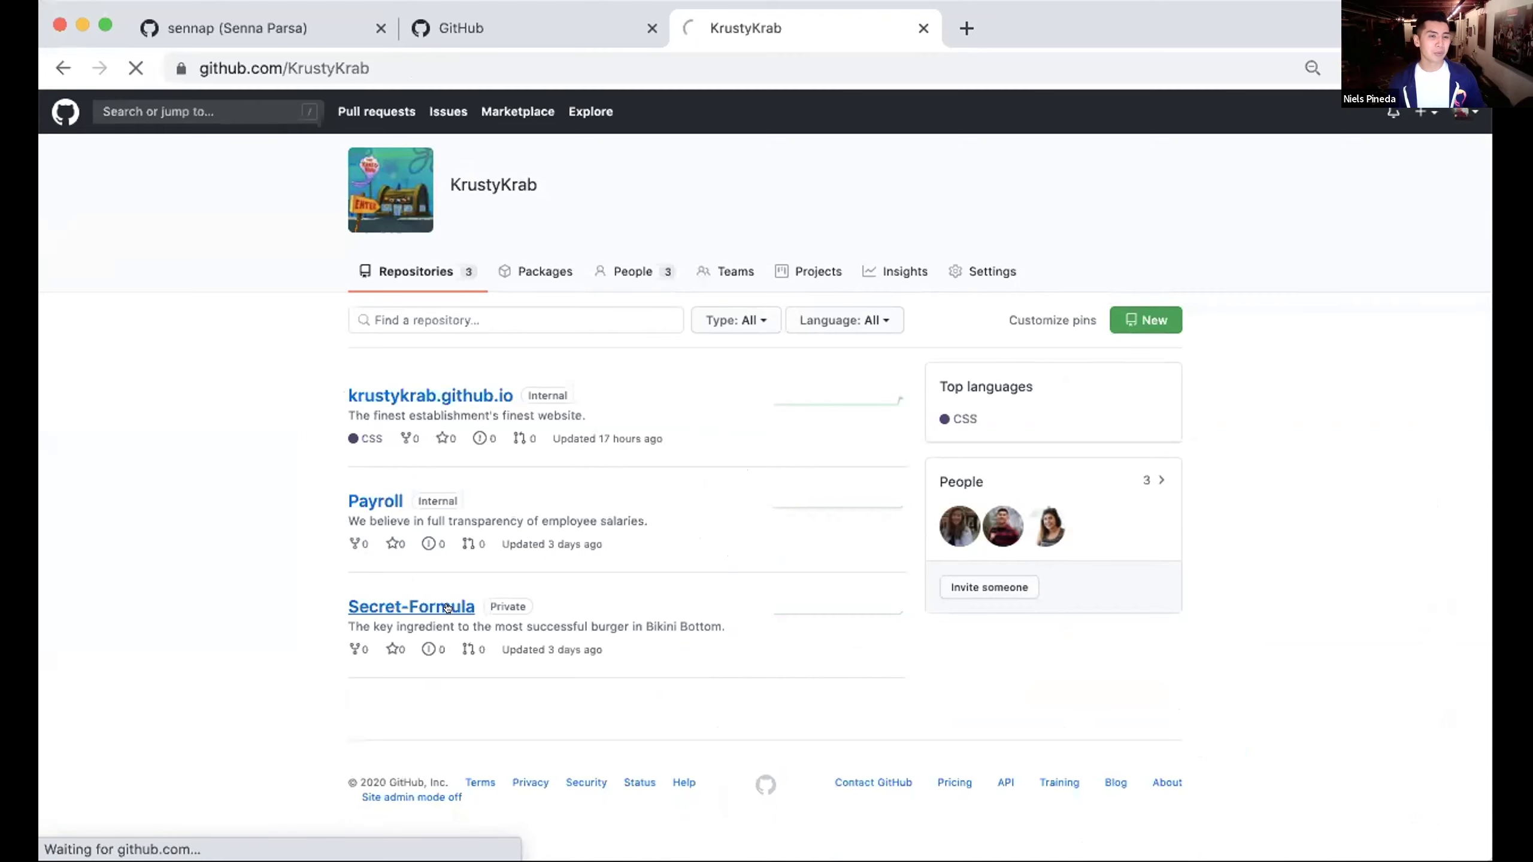
pyautogui.scroll(-5, 153, 568)
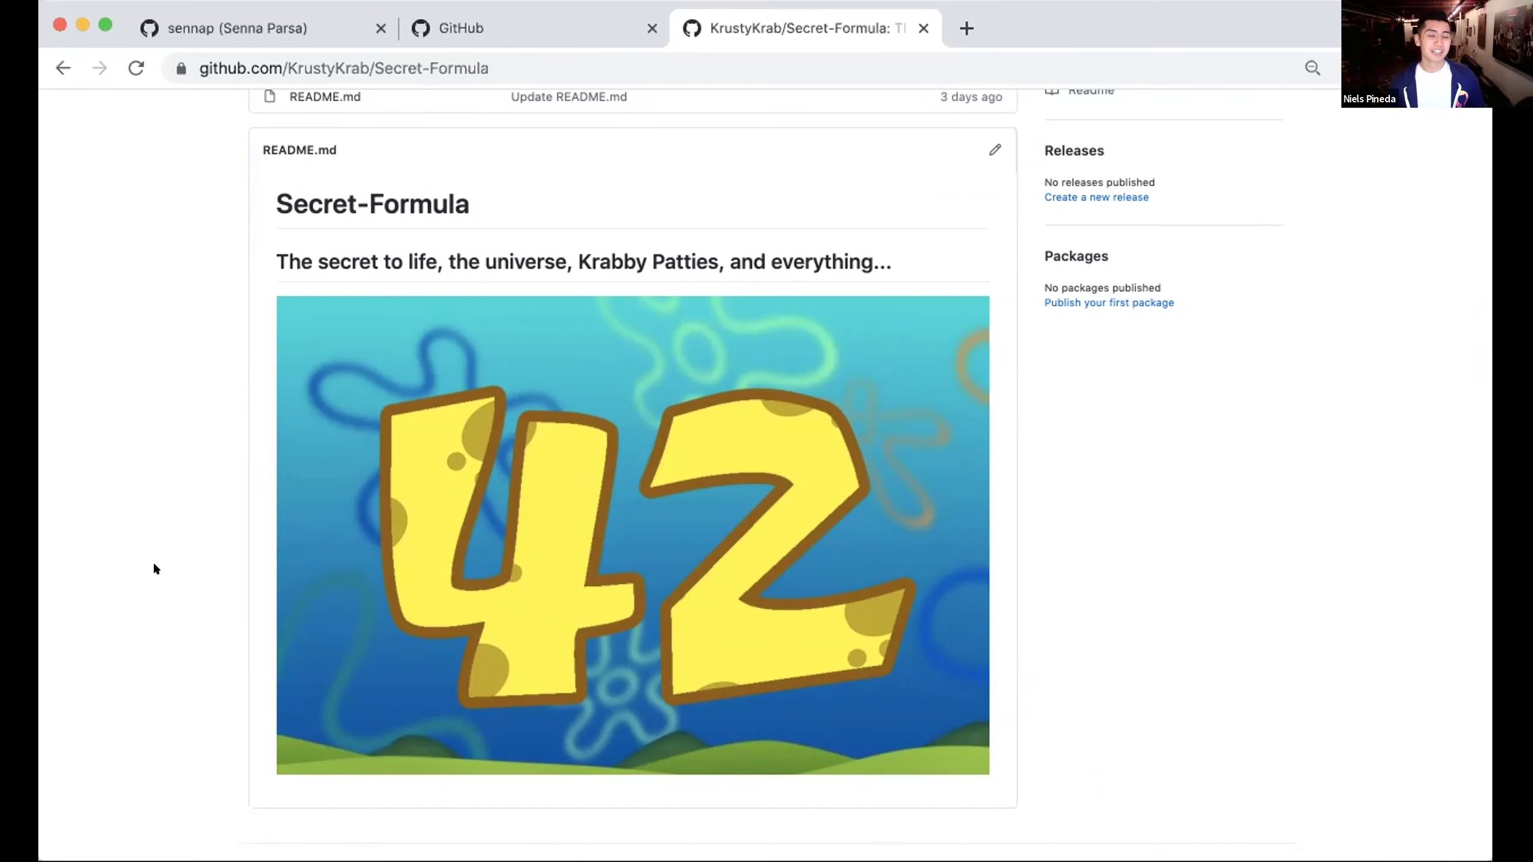
pyautogui.hscroll(-5, 154, 561)
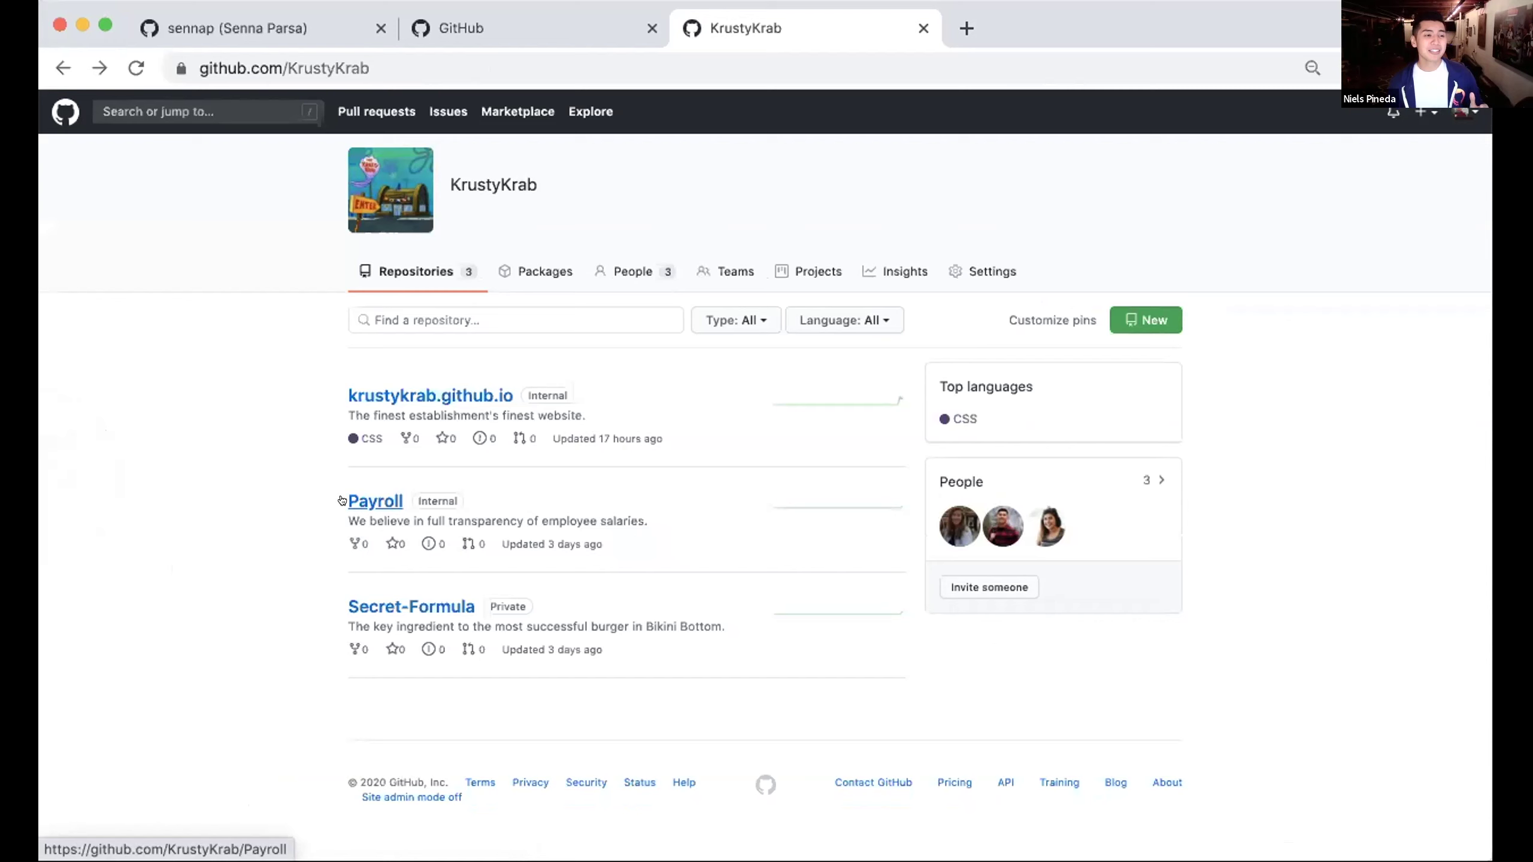
# - View the payroll table in the internal Payroll repository's README and return to the KrustyKrab organization page
pyautogui.click(341, 500)
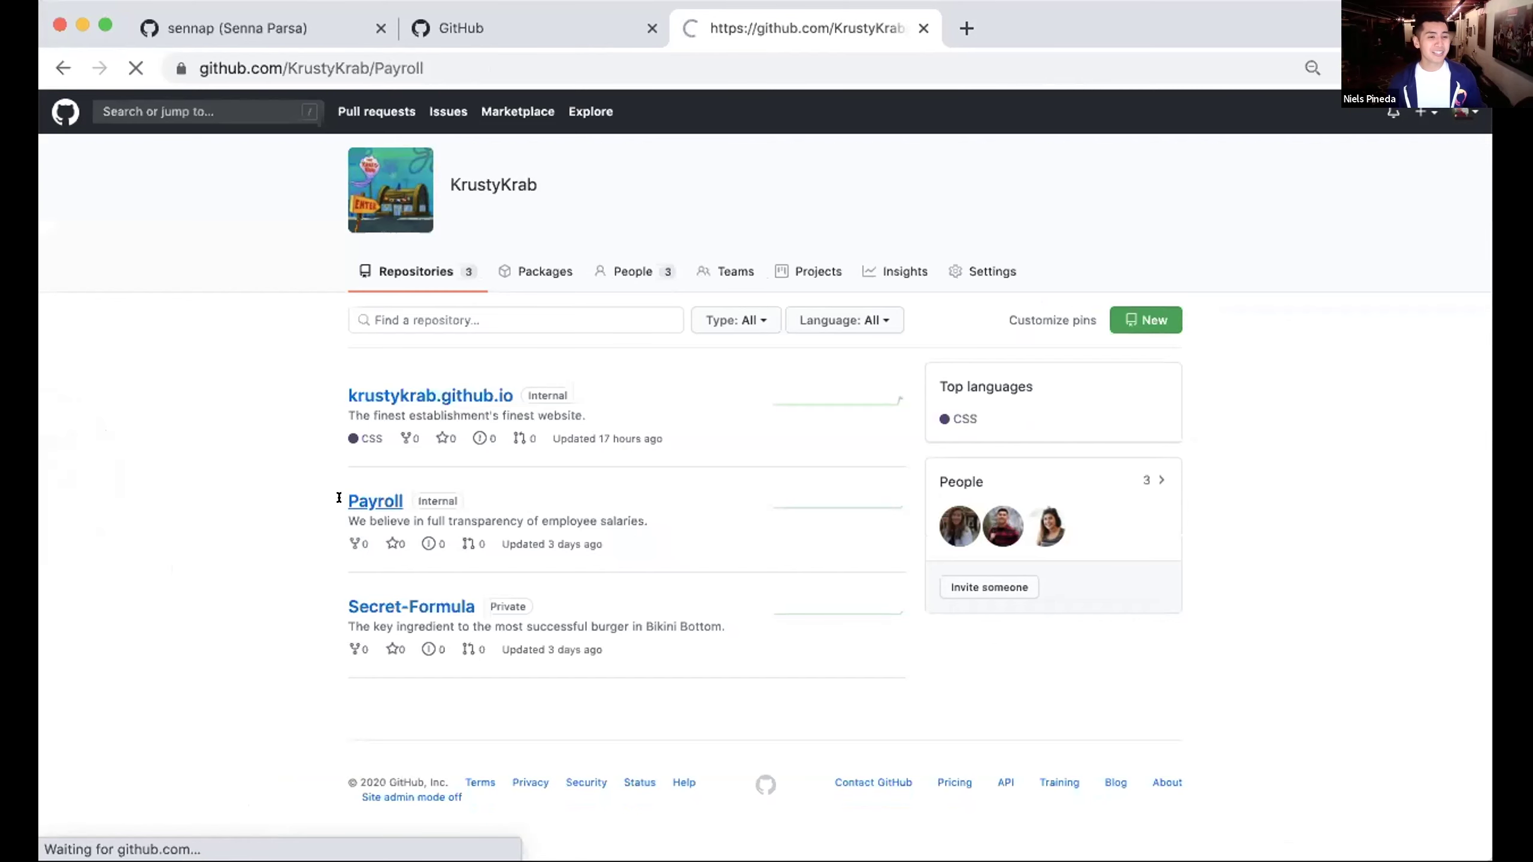
pyautogui.scroll(-1, 226, 602)
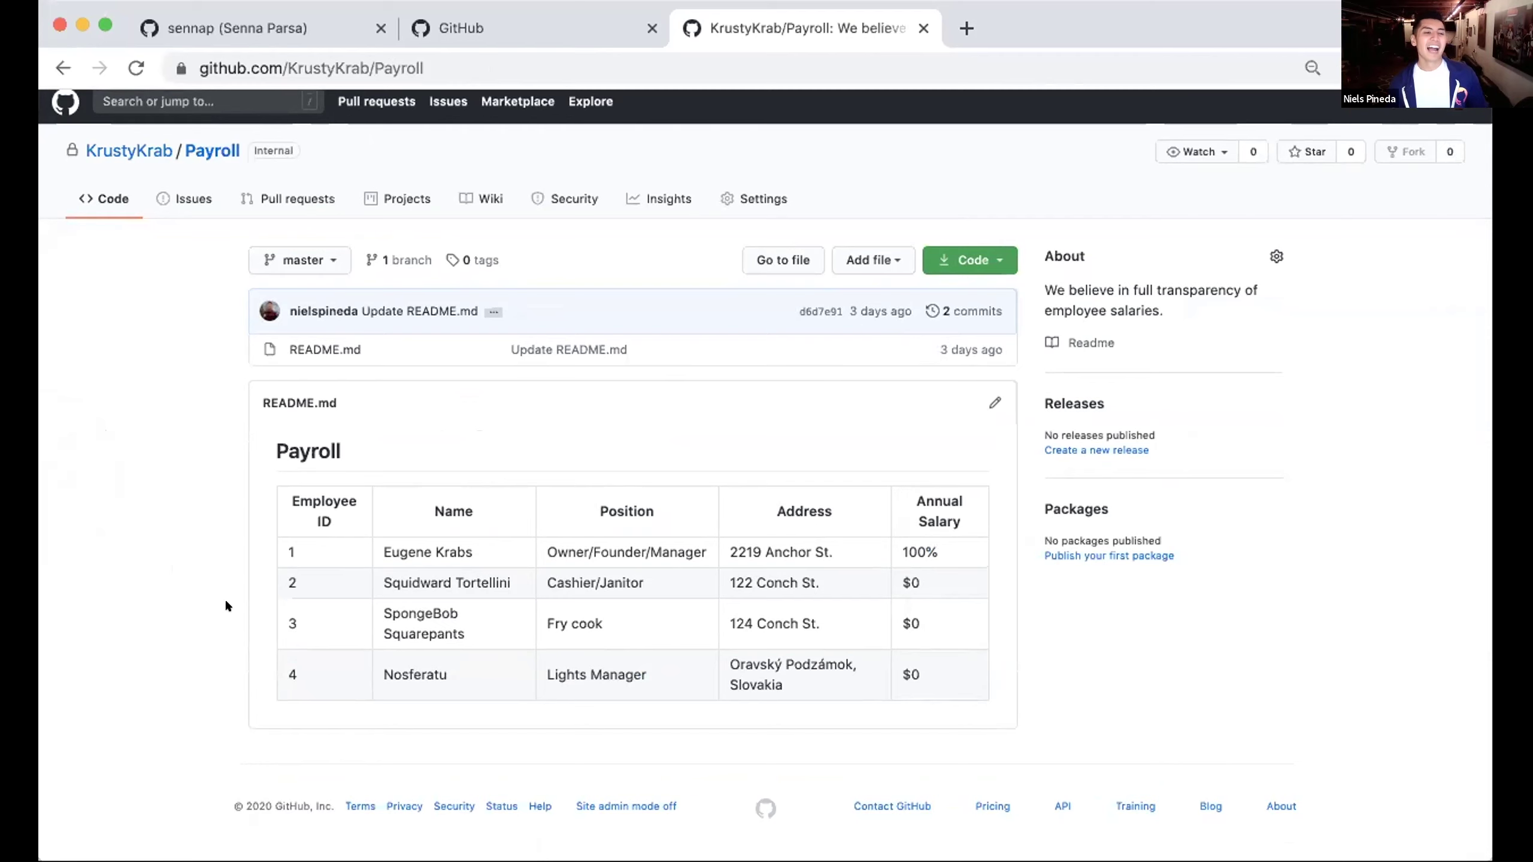
pyautogui.hscroll(-5, 225, 599)
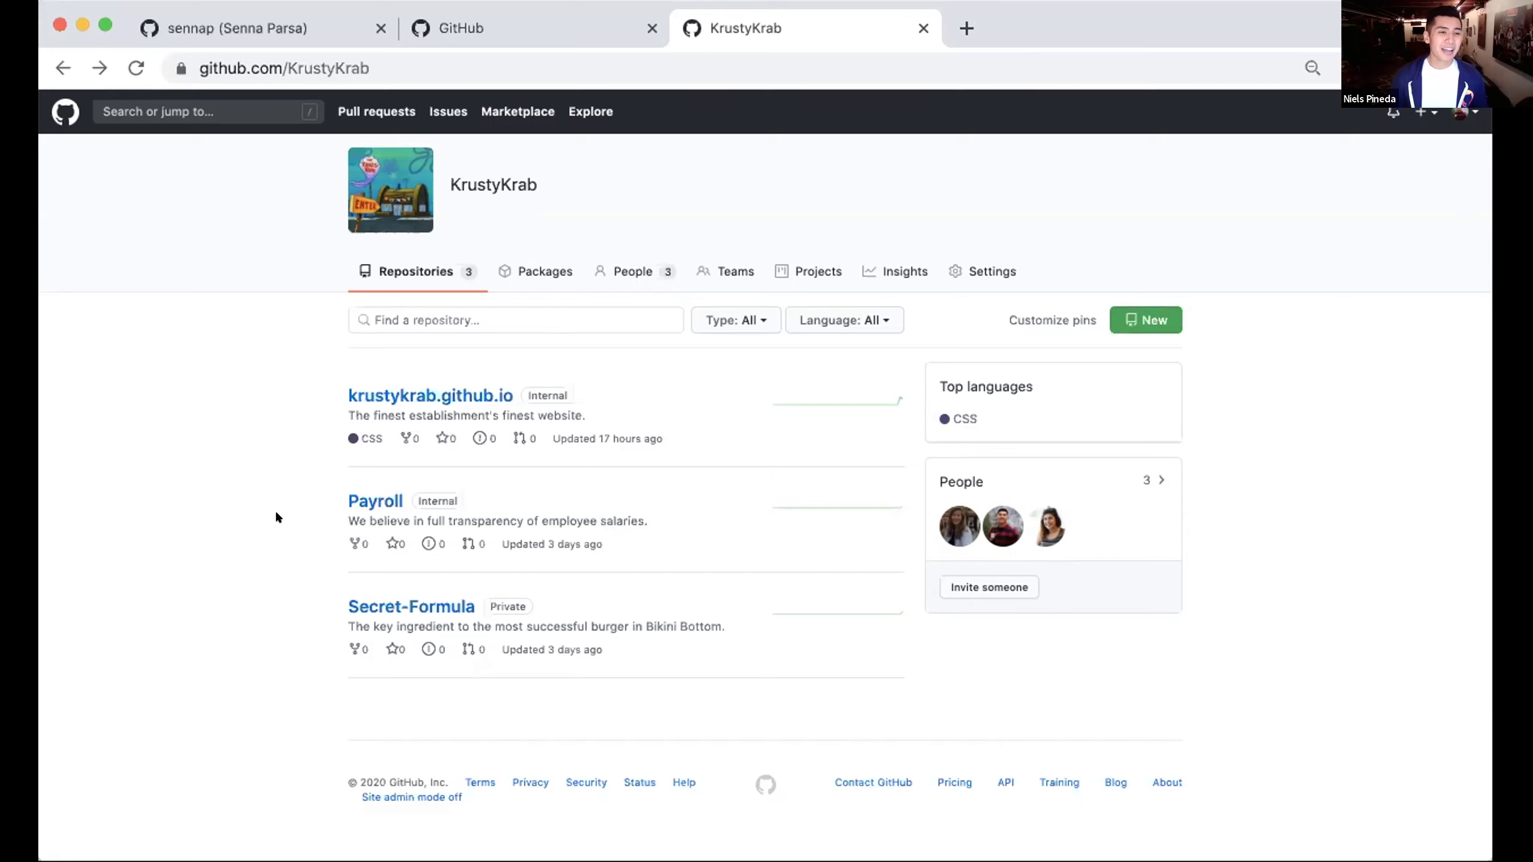
# - Open the internal krustykrab.github.io repository and look over its files, README and environments
pyautogui.click(362, 396)
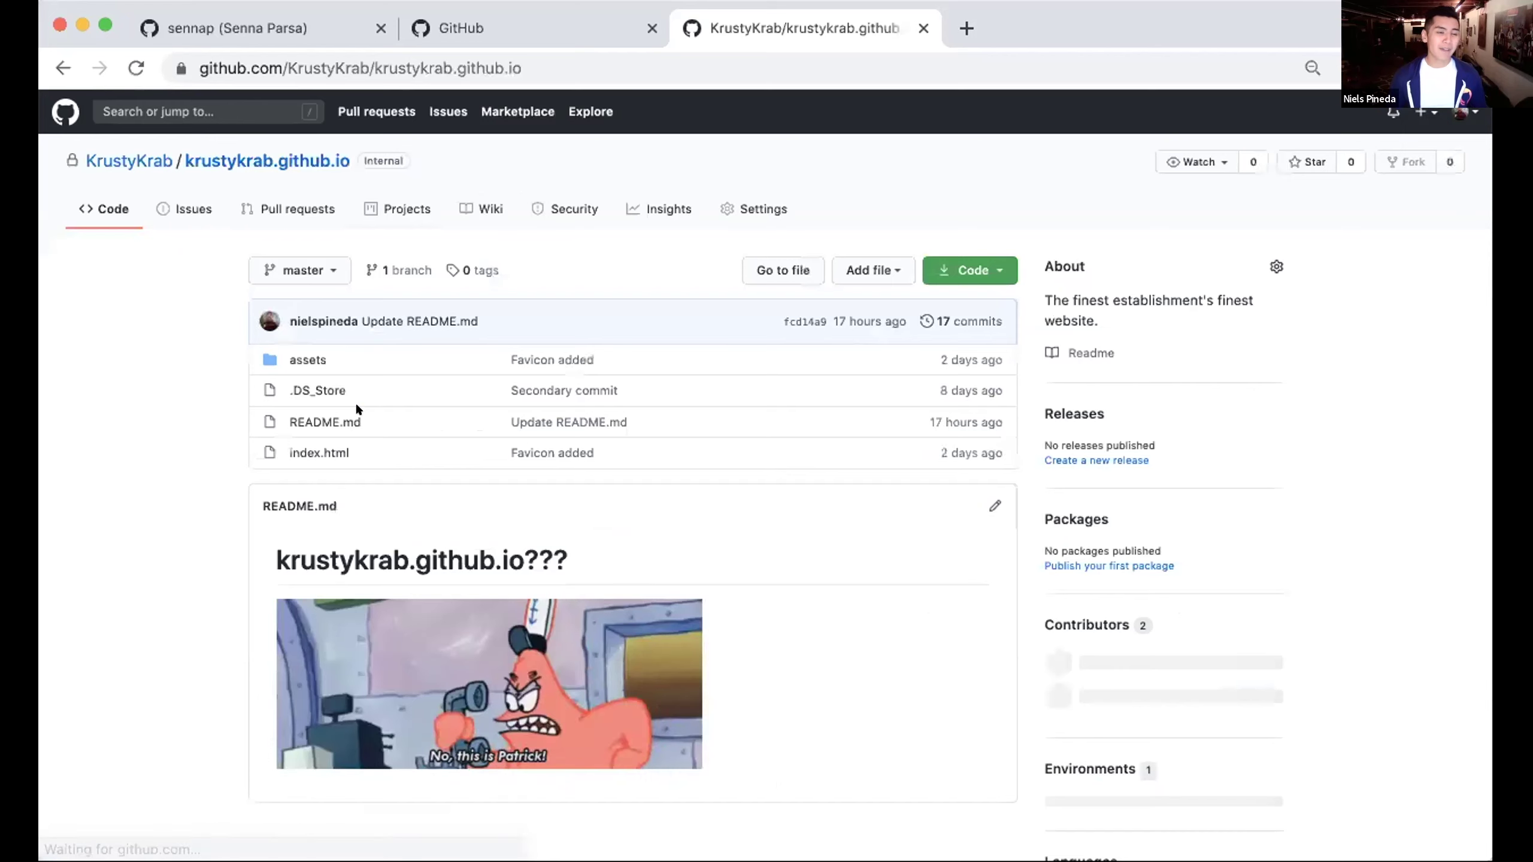
pyautogui.scroll(-1, 135, 629)
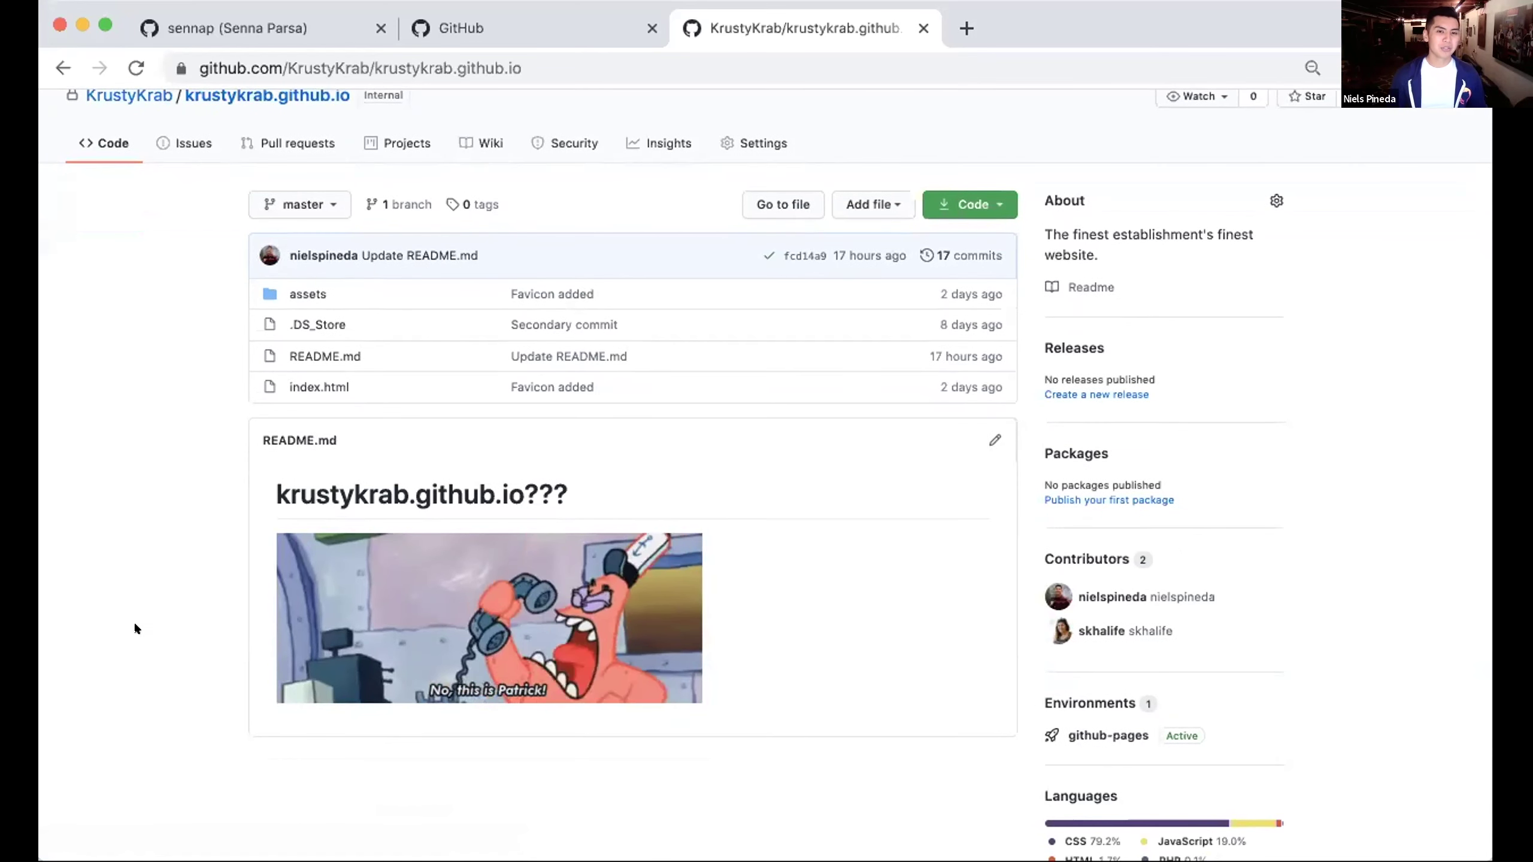
pyautogui.scroll(1, 135, 627)
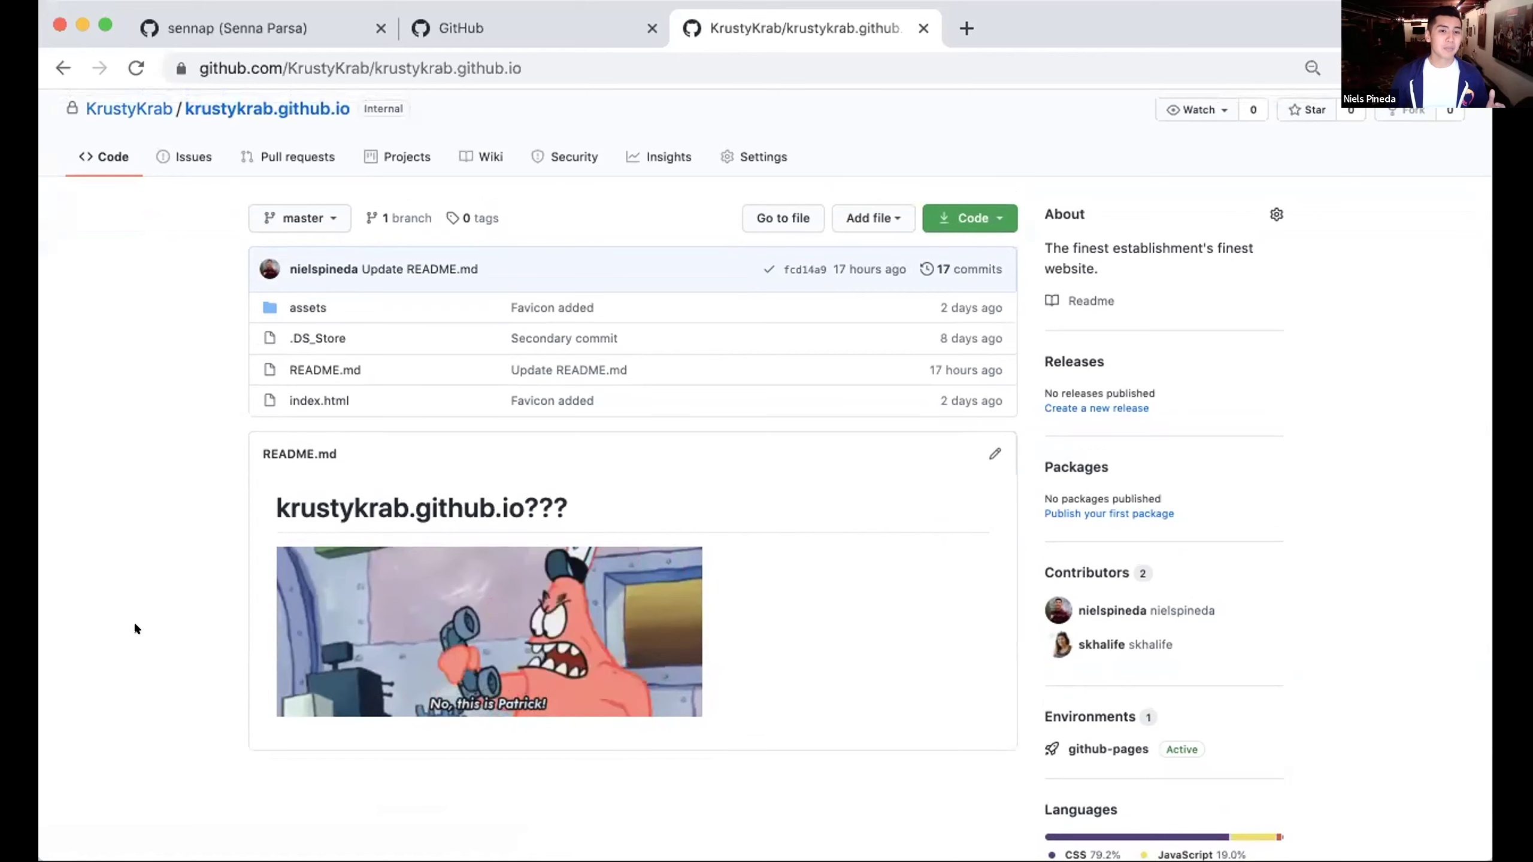
pyautogui.scroll(2, 136, 625)
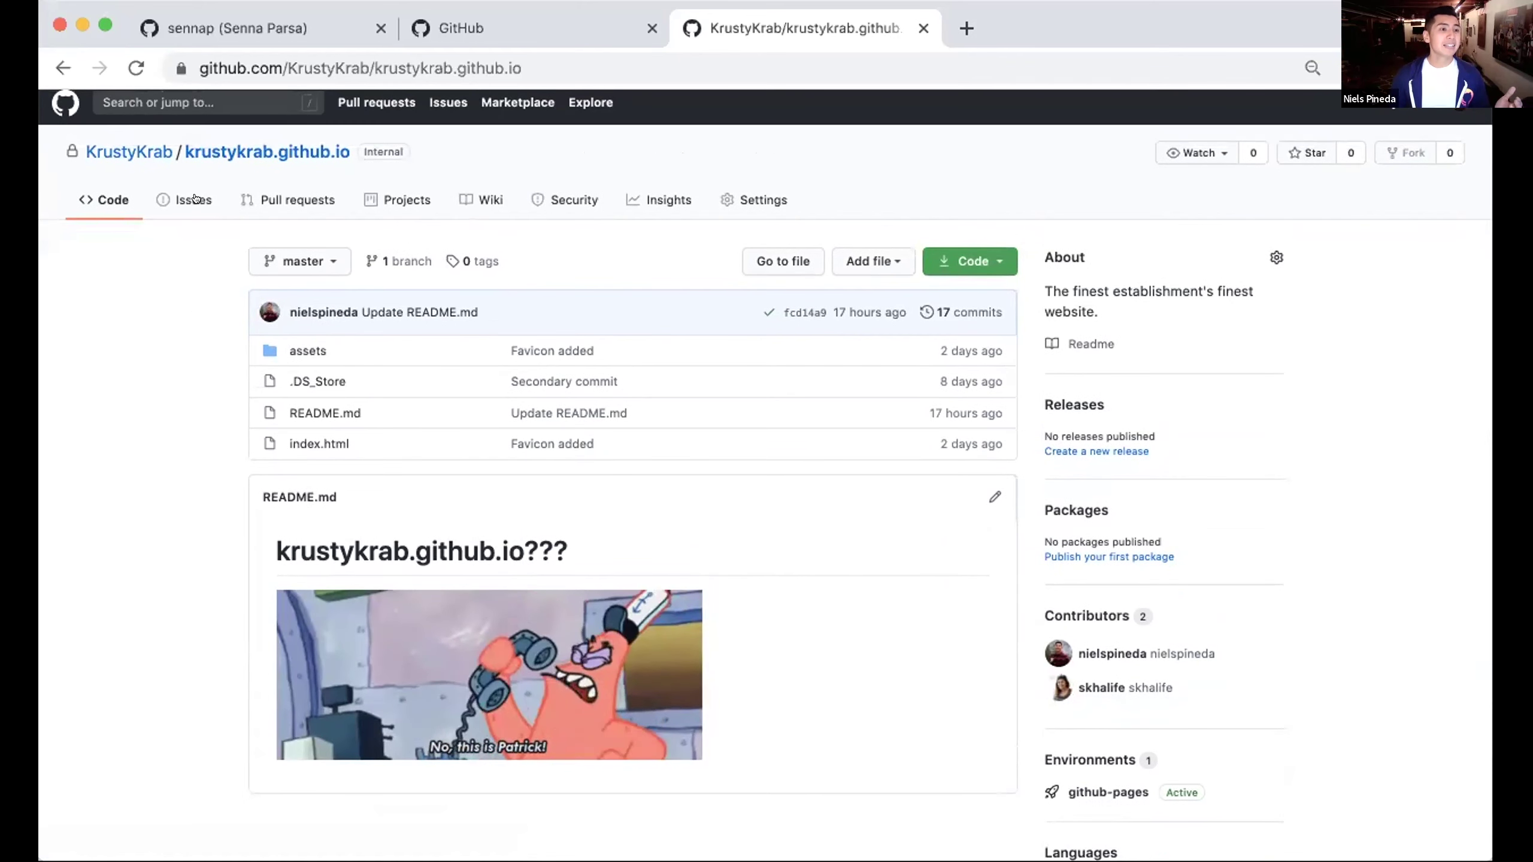
pyautogui.moveTo(141, 155)
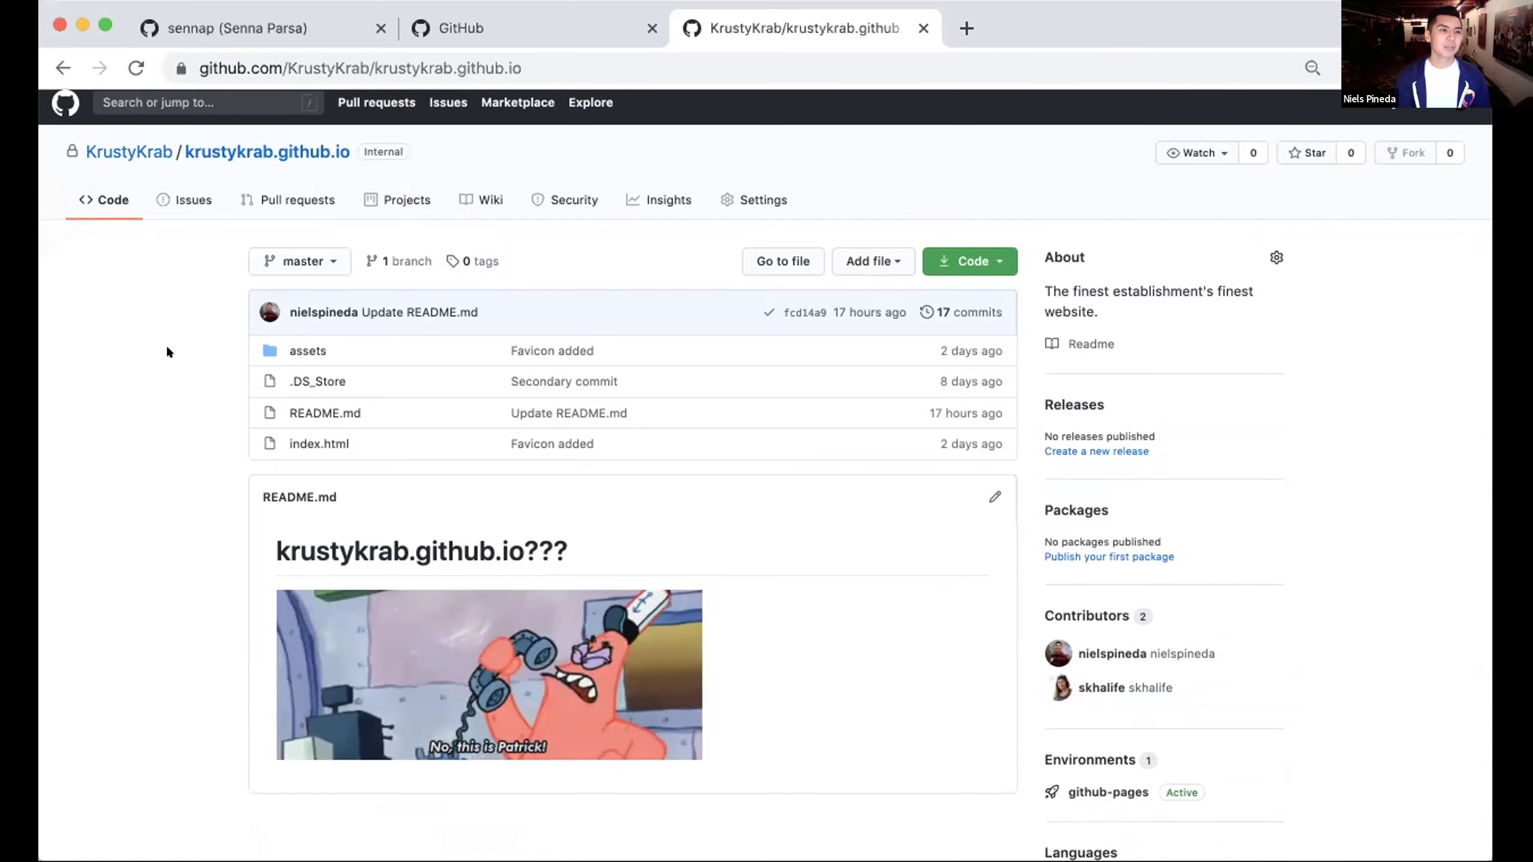
# - Open the published website krustykrab.github.io in a new browser tab
pyautogui.hotkey('ctrl', 't')
pyautogui.write('krustykrab.github.io')
pyautogui.press('Return')
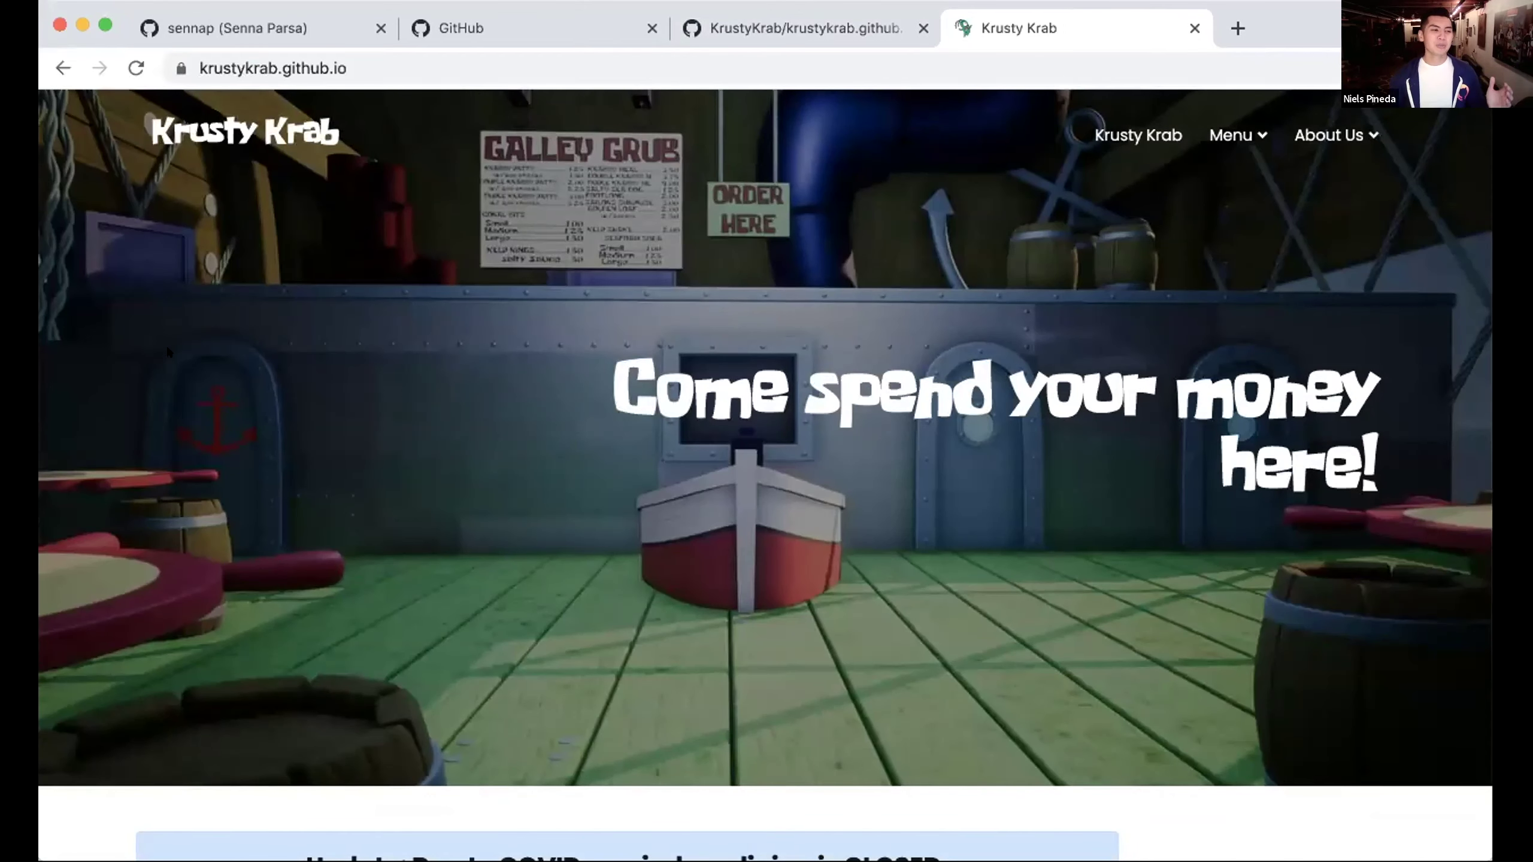
# - Look through the Krusty Krab homepage from the banner and COVID notice to the feature cards and the welcome section
pyautogui.scroll(-1, 168, 351)
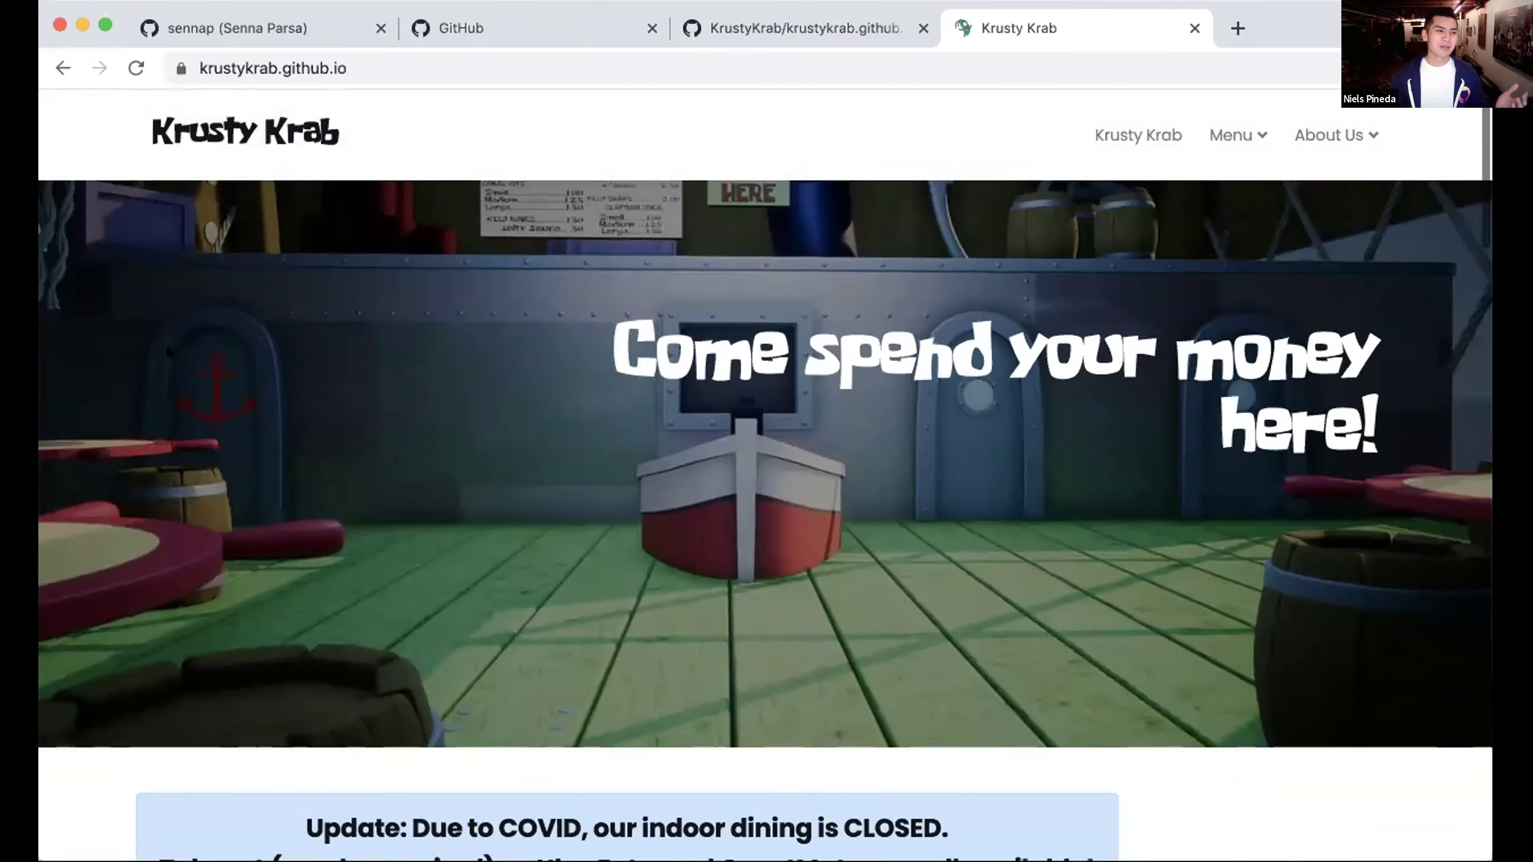
pyautogui.scroll(1, 168, 352)
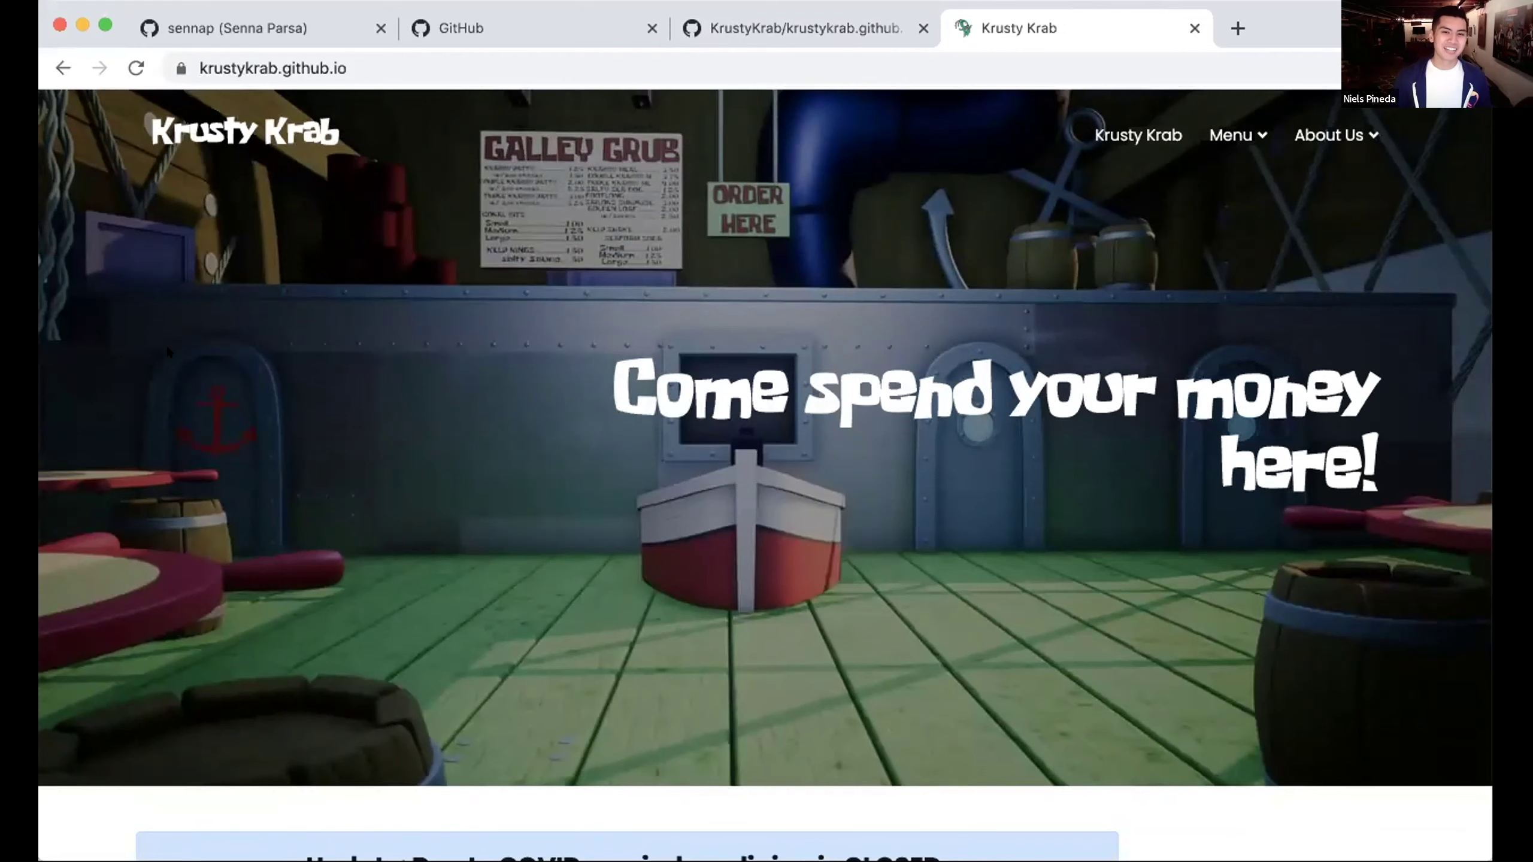
pyautogui.scroll(-1, 169, 352)
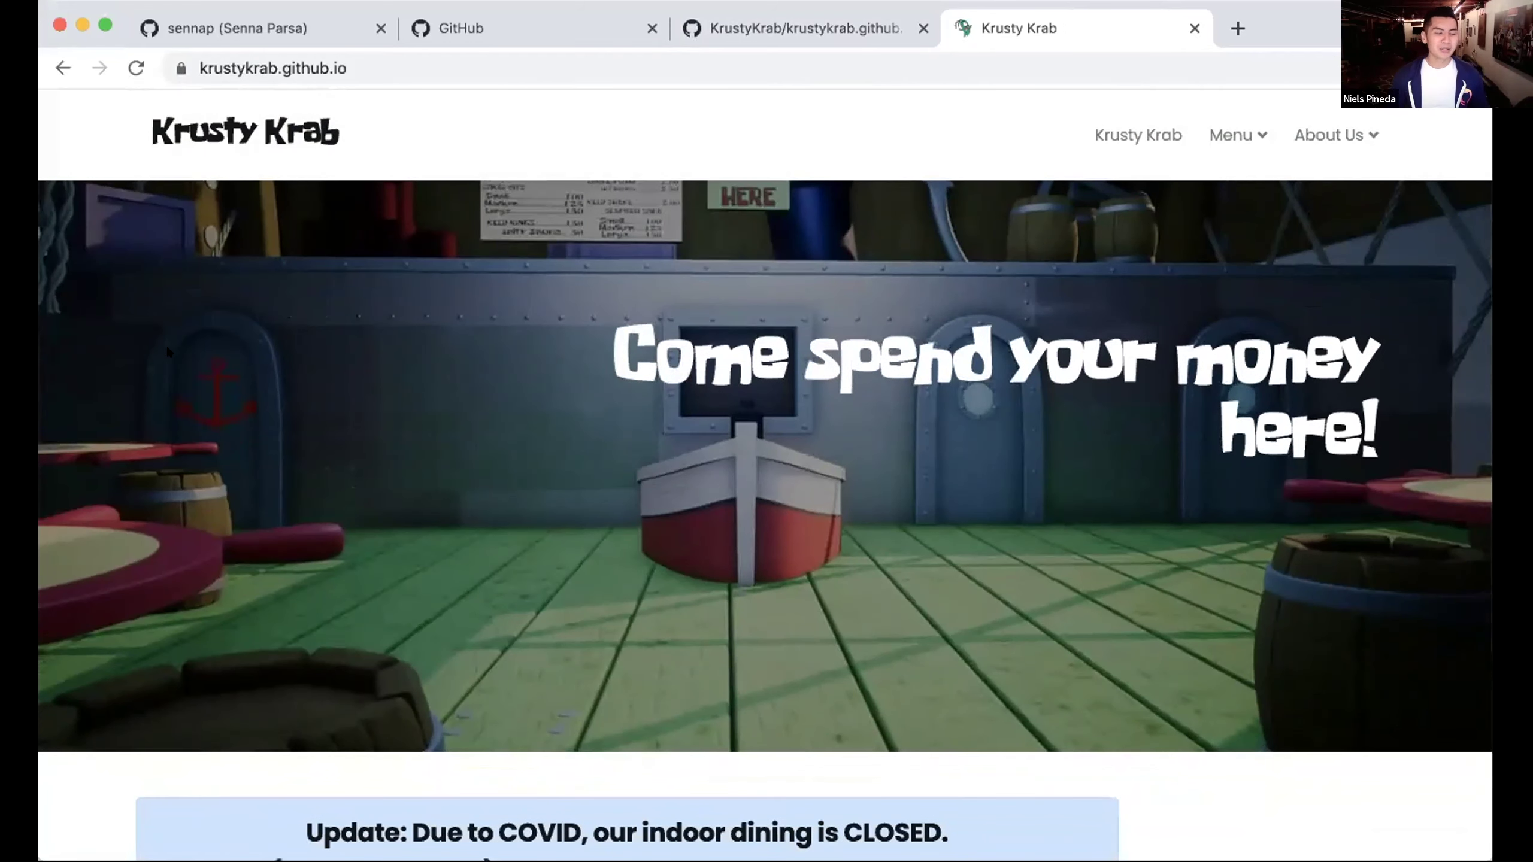
pyautogui.scroll(-2, 167, 349)
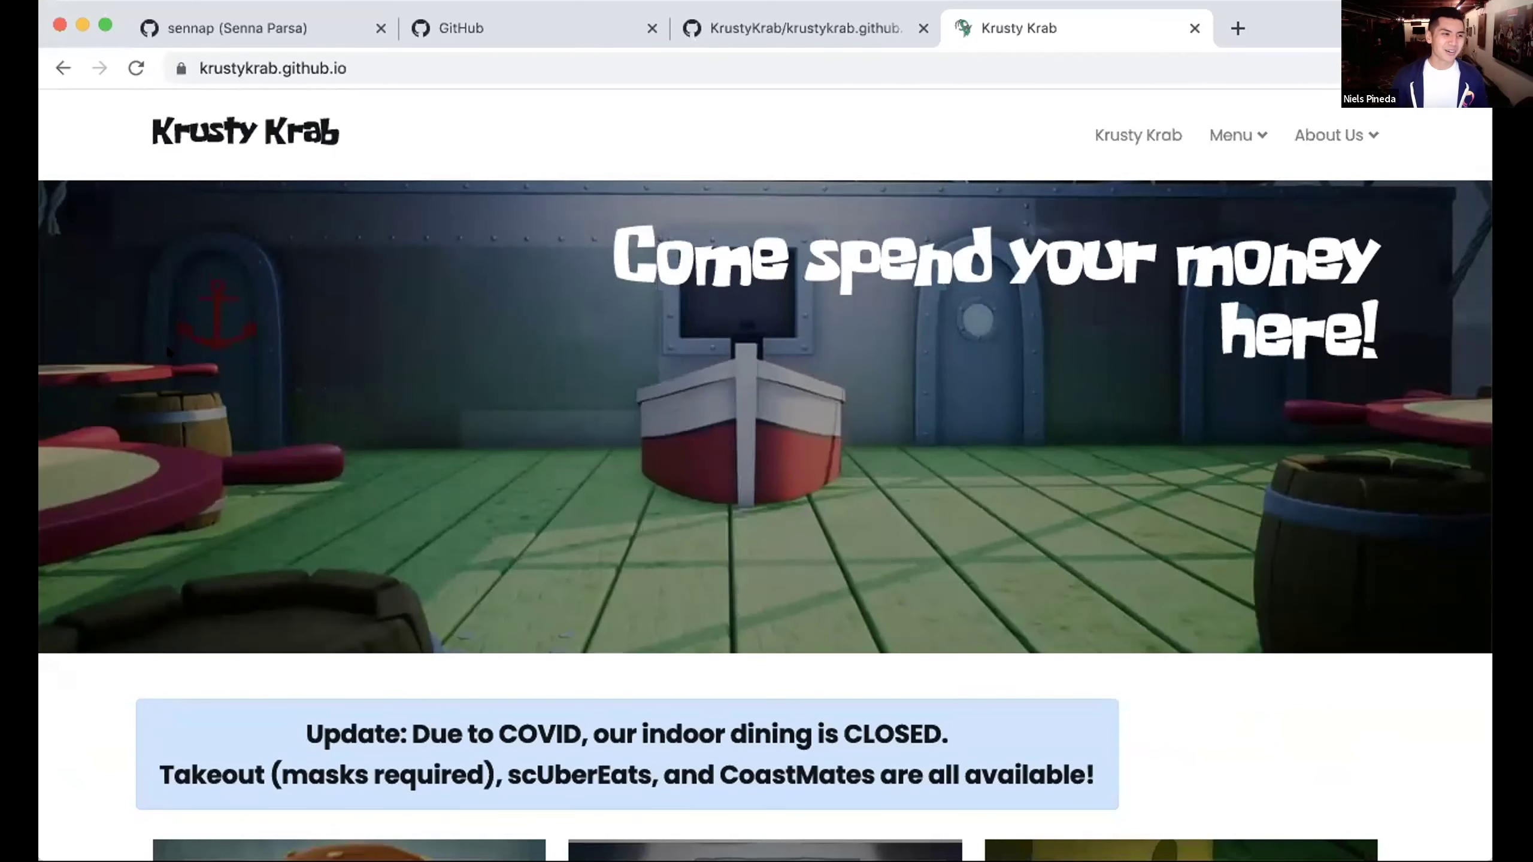
pyautogui.scroll(-2, 165, 344)
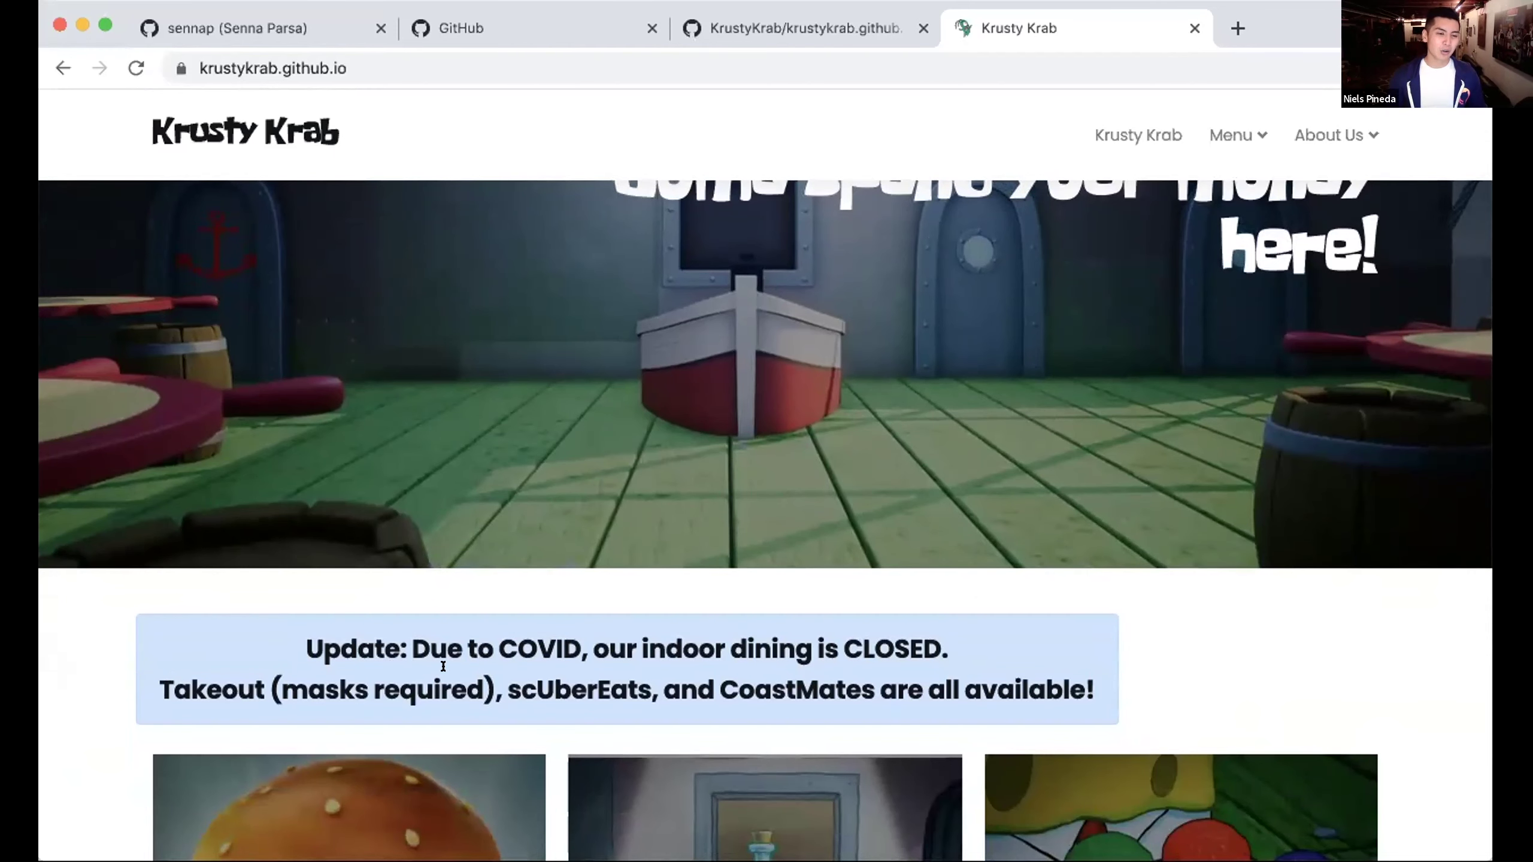
pyautogui.scroll(-3, 389, 673)
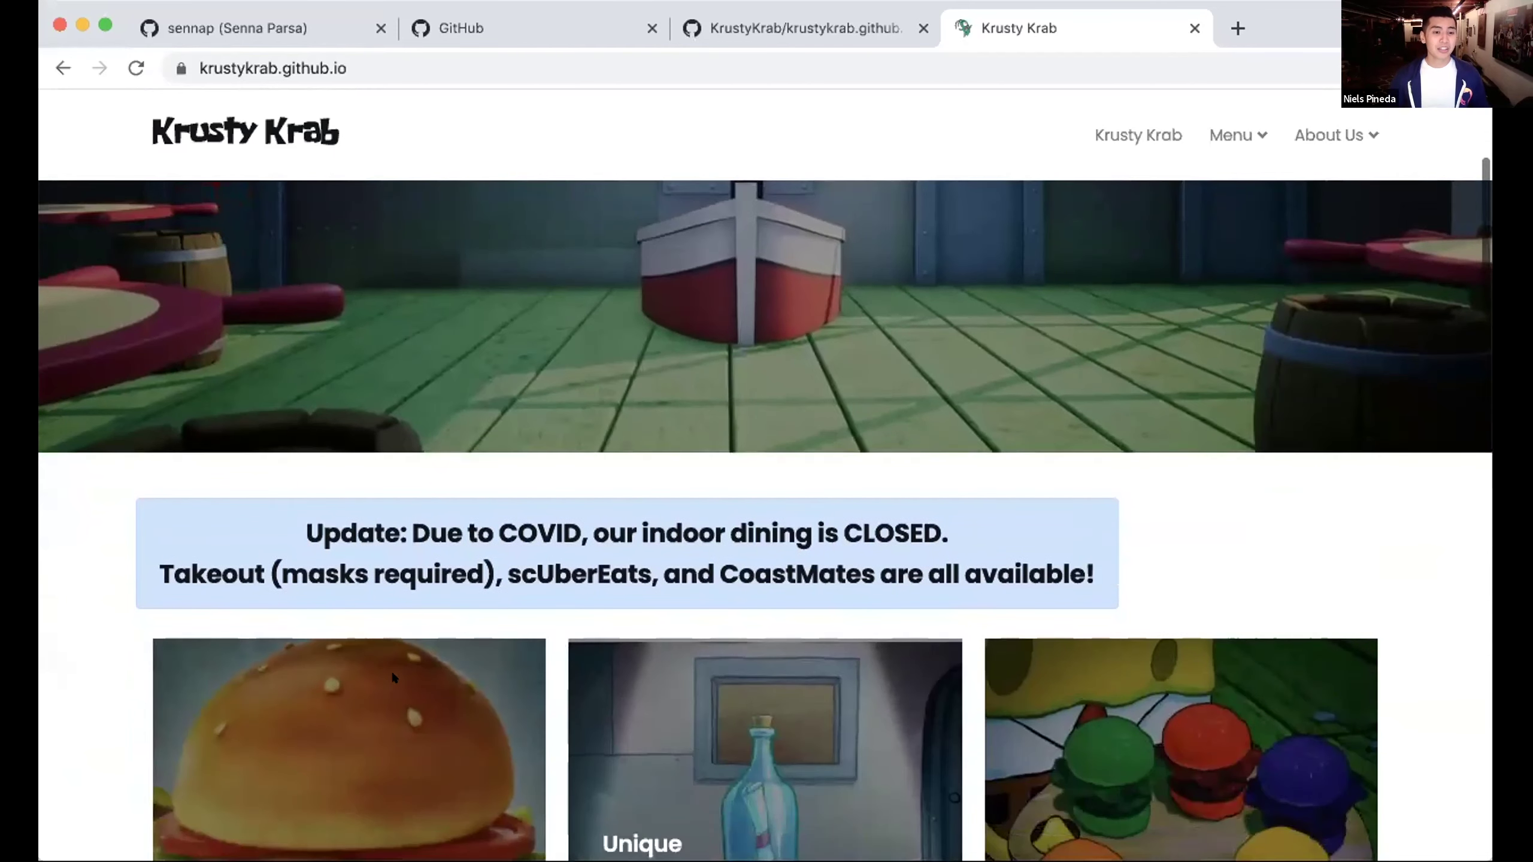
pyautogui.scroll(-5, 697, 604)
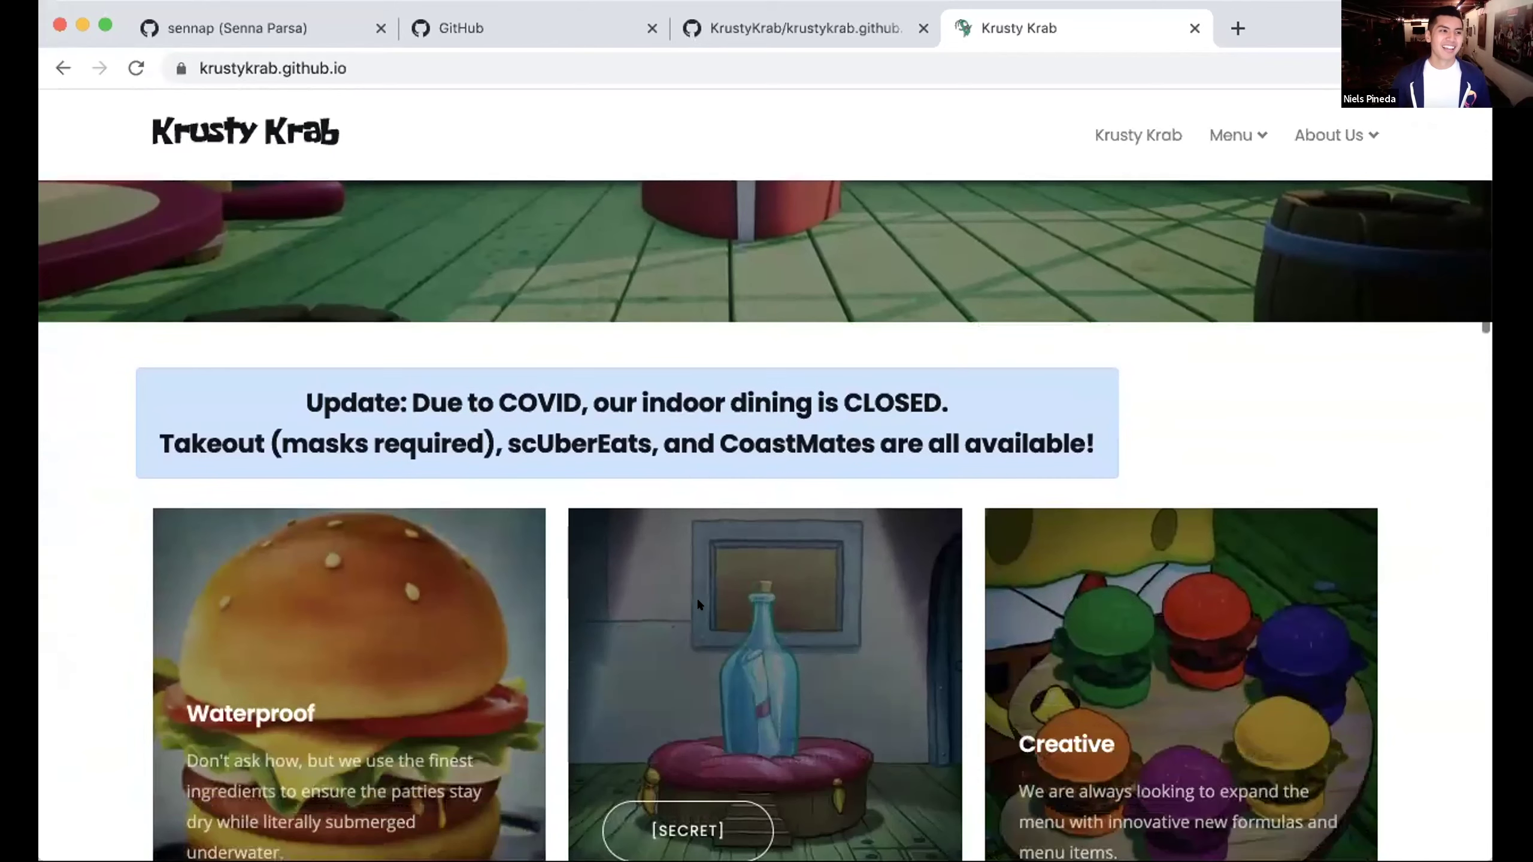
pyautogui.scroll(-2, 550, 696)
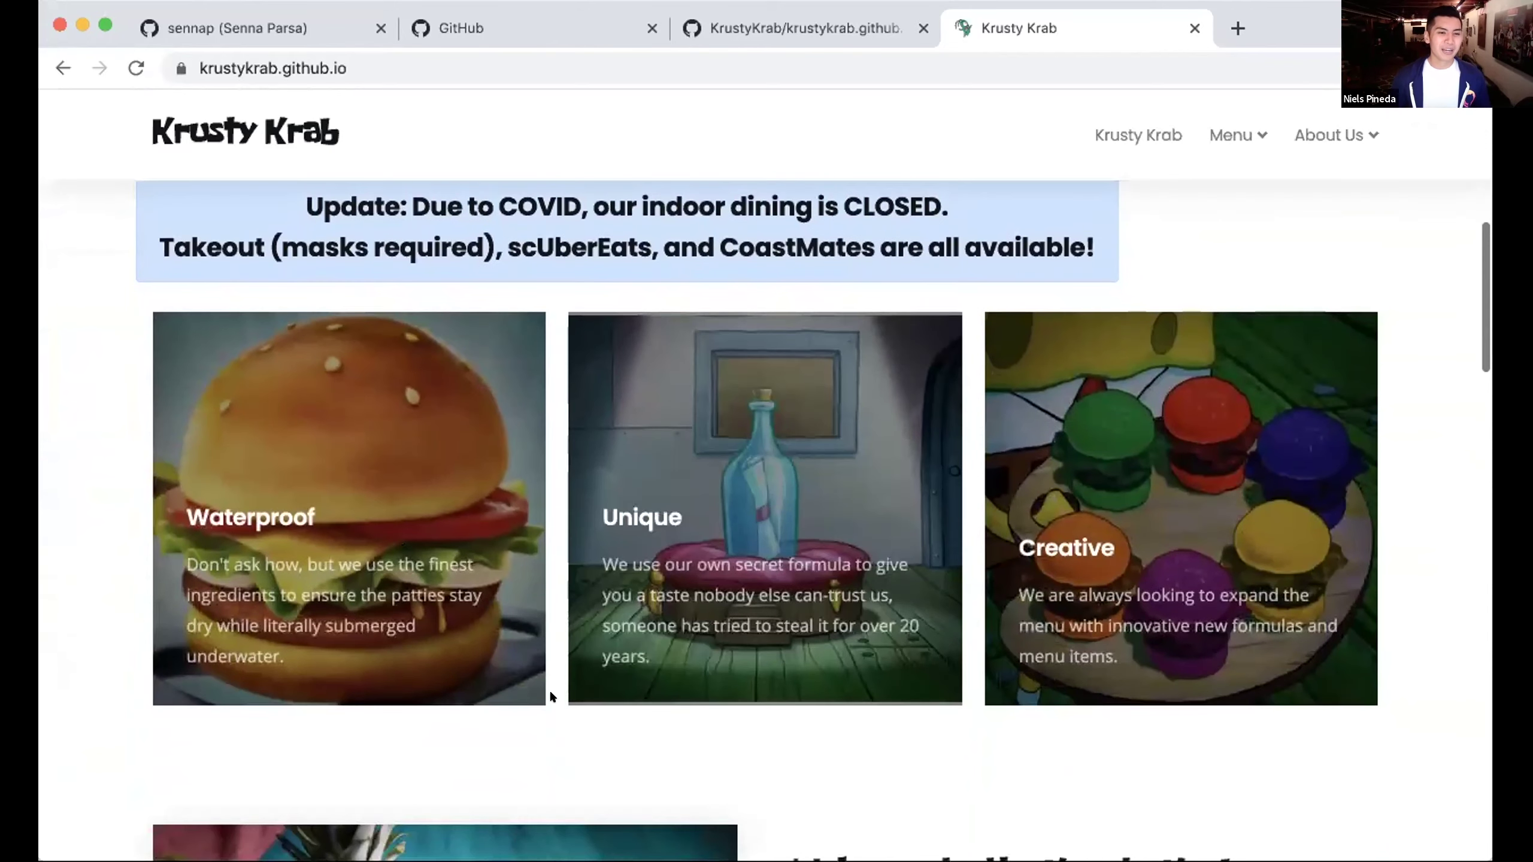
pyautogui.scroll(-2, 550, 696)
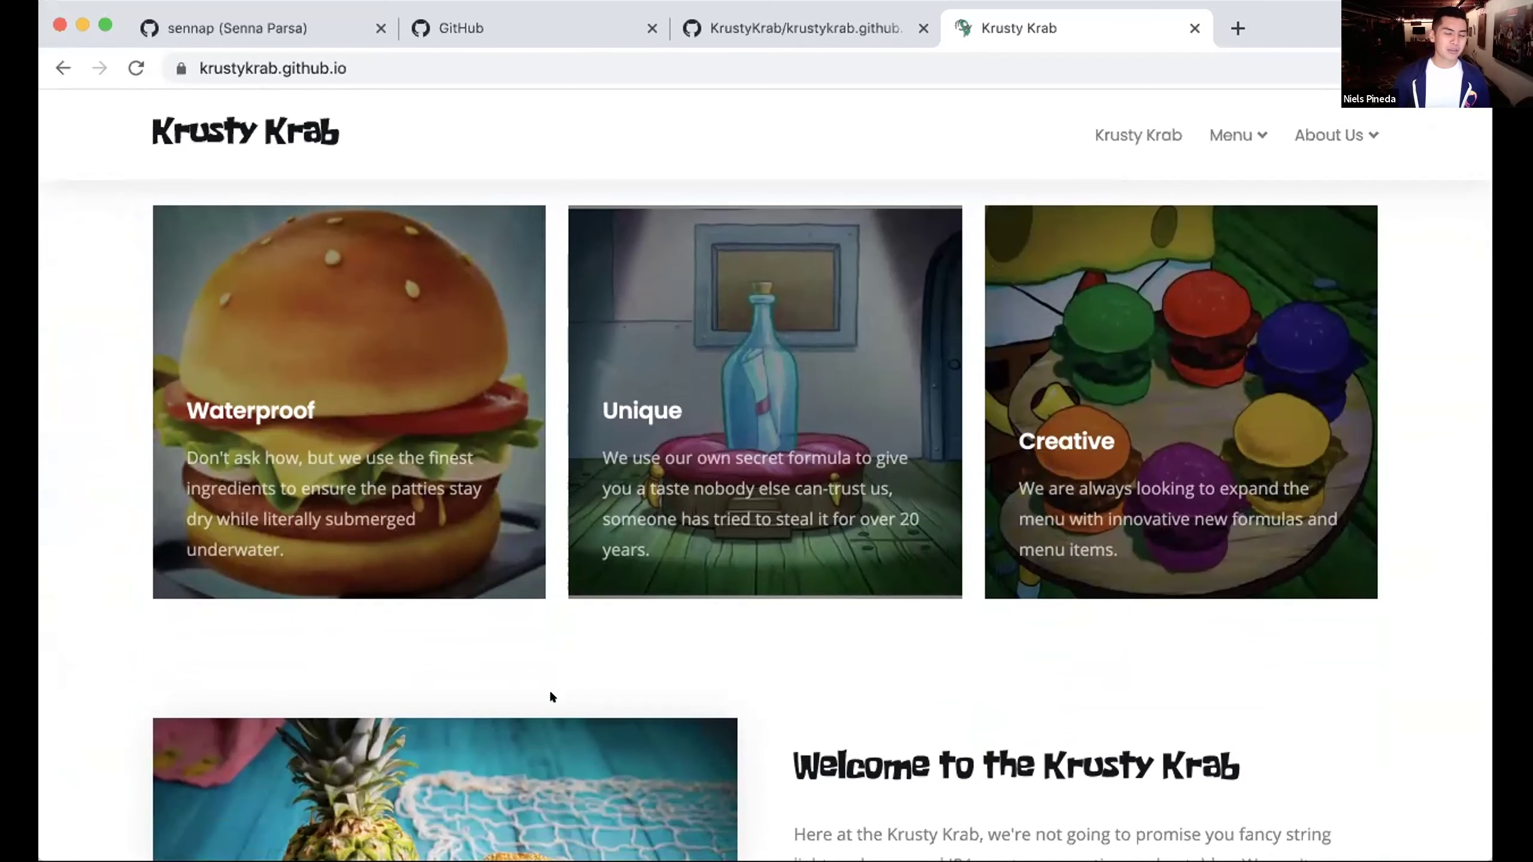
pyautogui.scroll(-4, 550, 697)
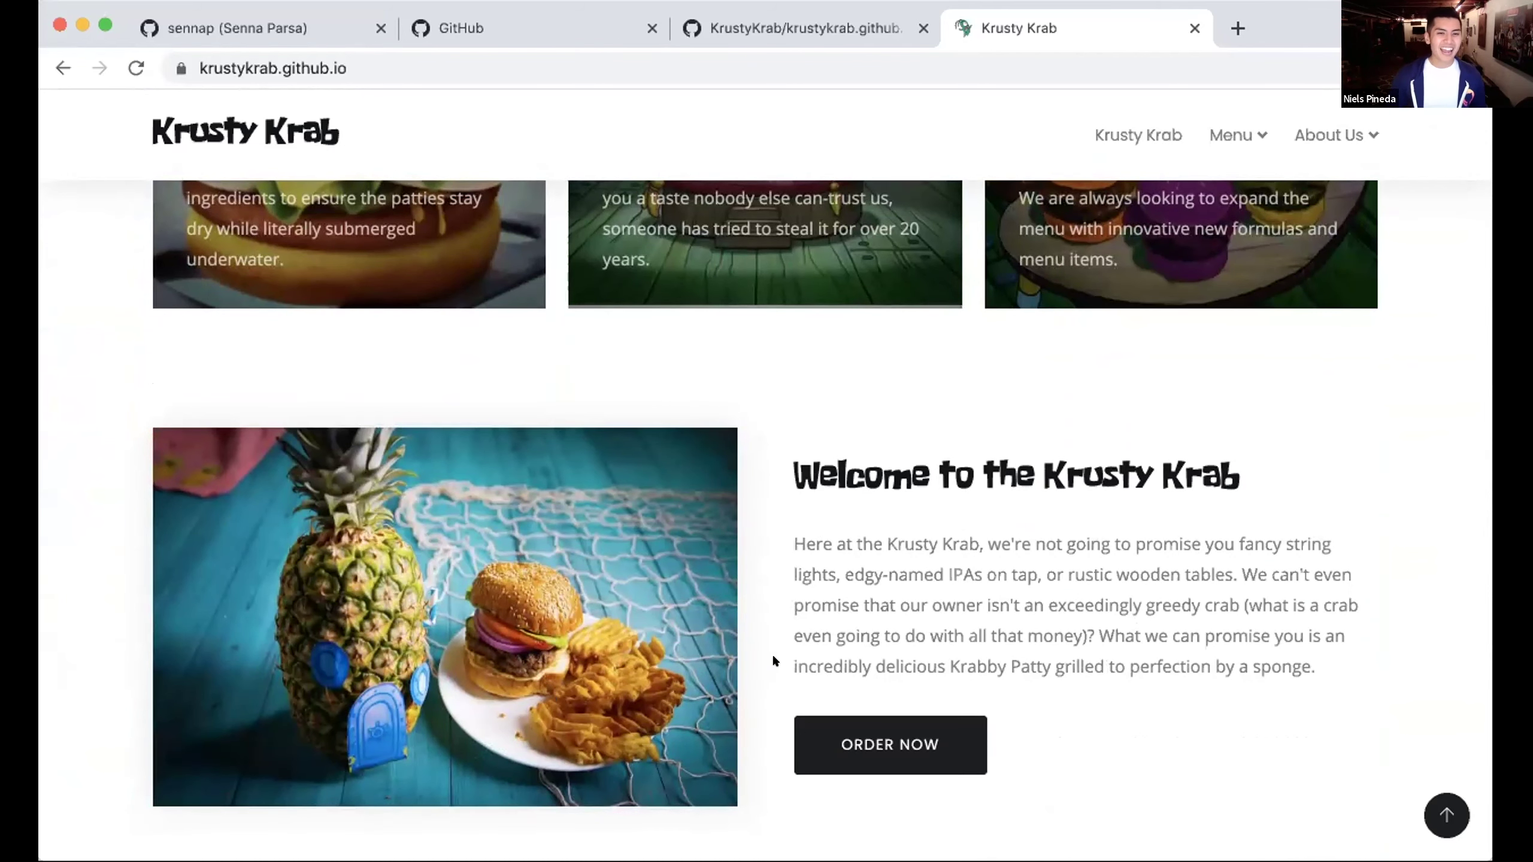
pyautogui.scroll(-1, 773, 660)
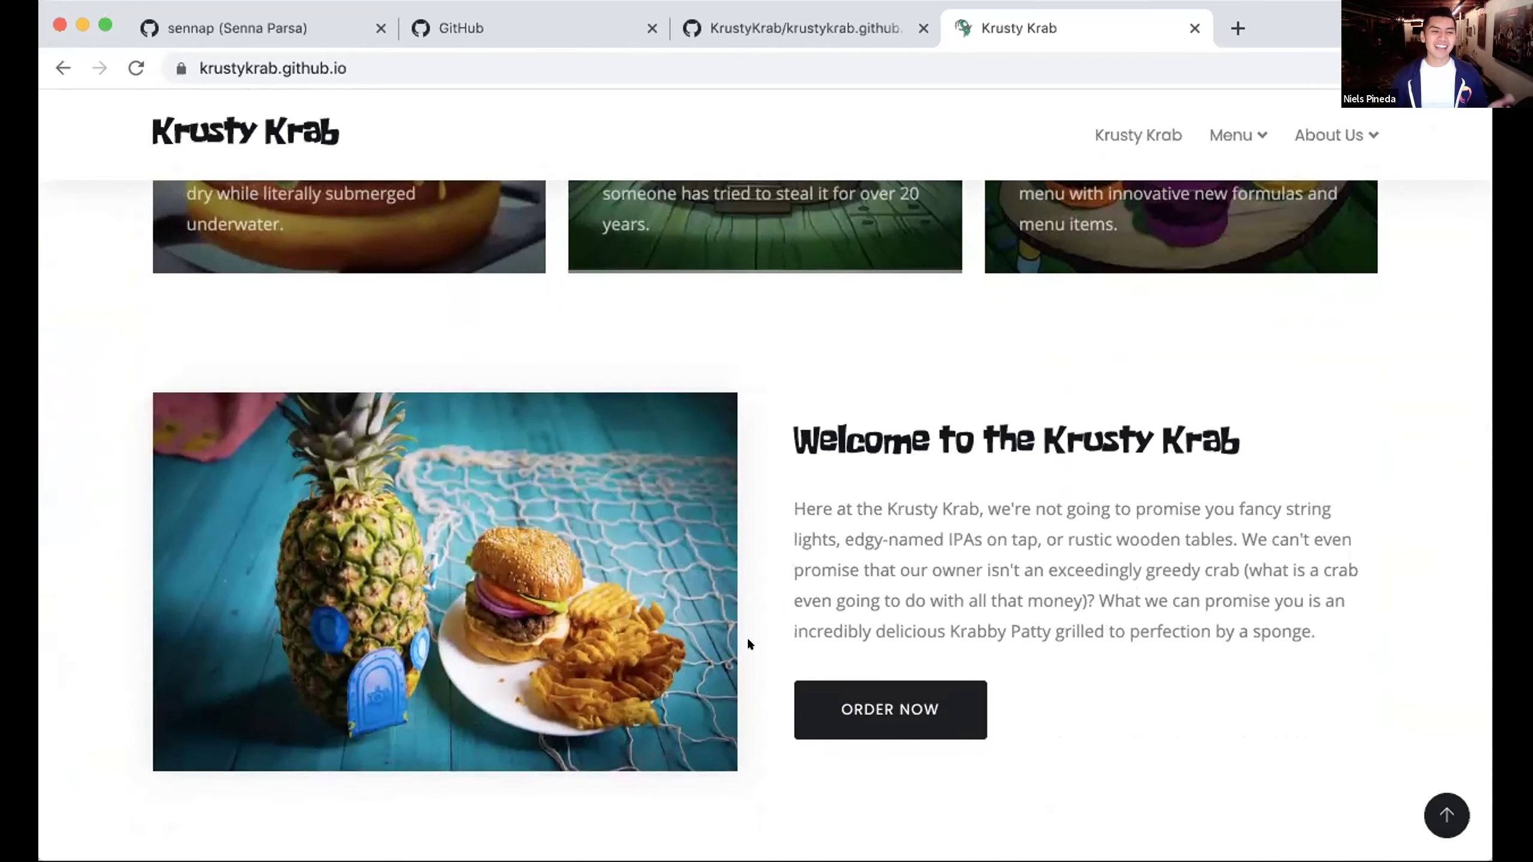
# - Look through the rest of the Krusty Krab homepage, including the video section and the customer testimonials, and return to the banner
pyautogui.scroll(-1, 748, 640)
pyautogui.scroll(-10, 733, 644)
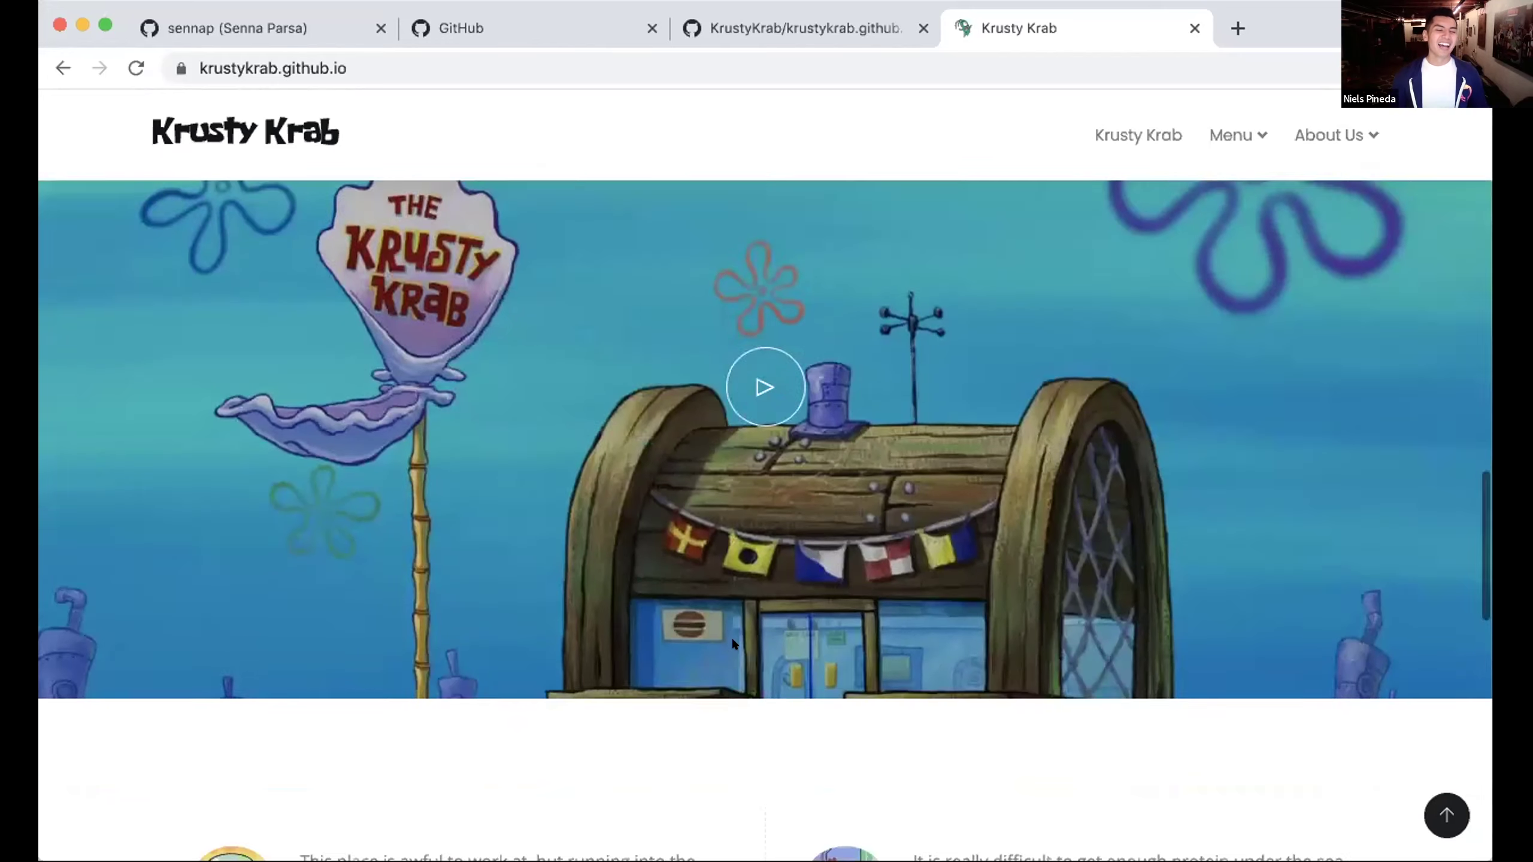
pyautogui.scroll(-8, 733, 644)
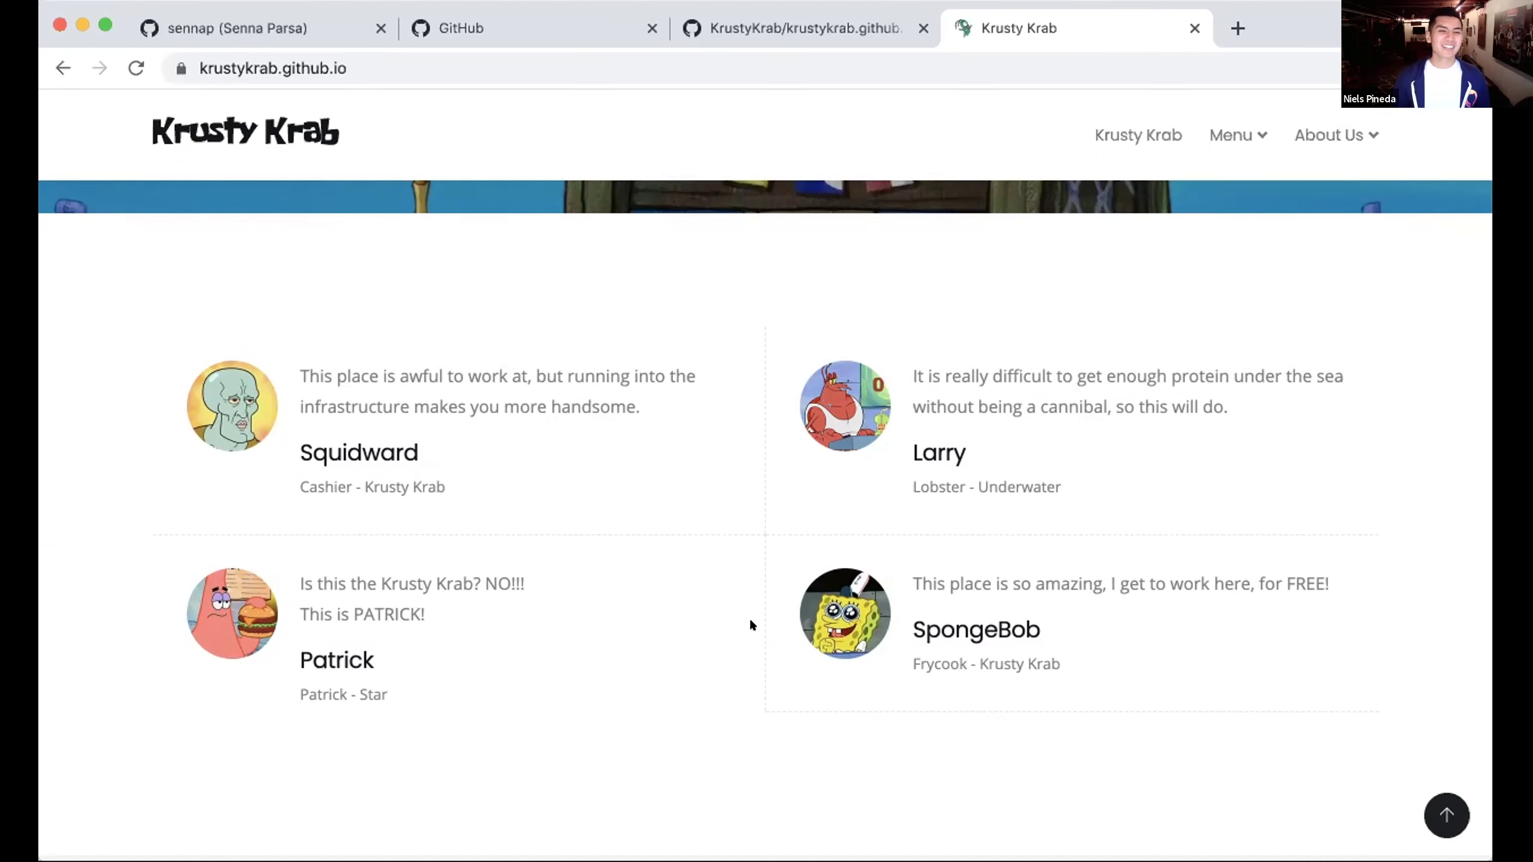
pyautogui.scroll(-1, 750, 619)
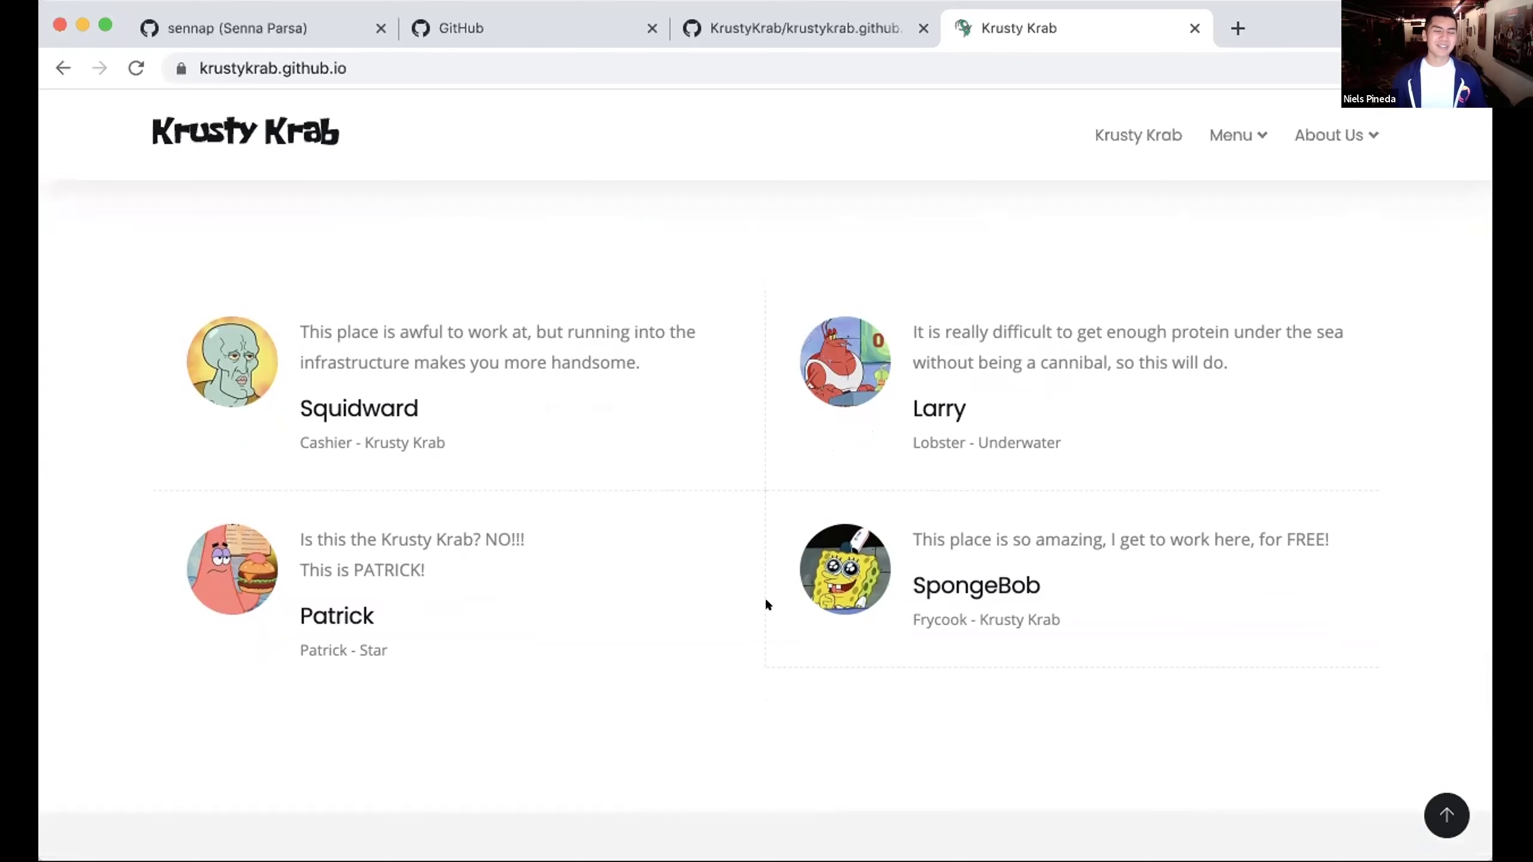
pyautogui.scroll(-1, 766, 602)
pyautogui.scroll(2, 766, 602)
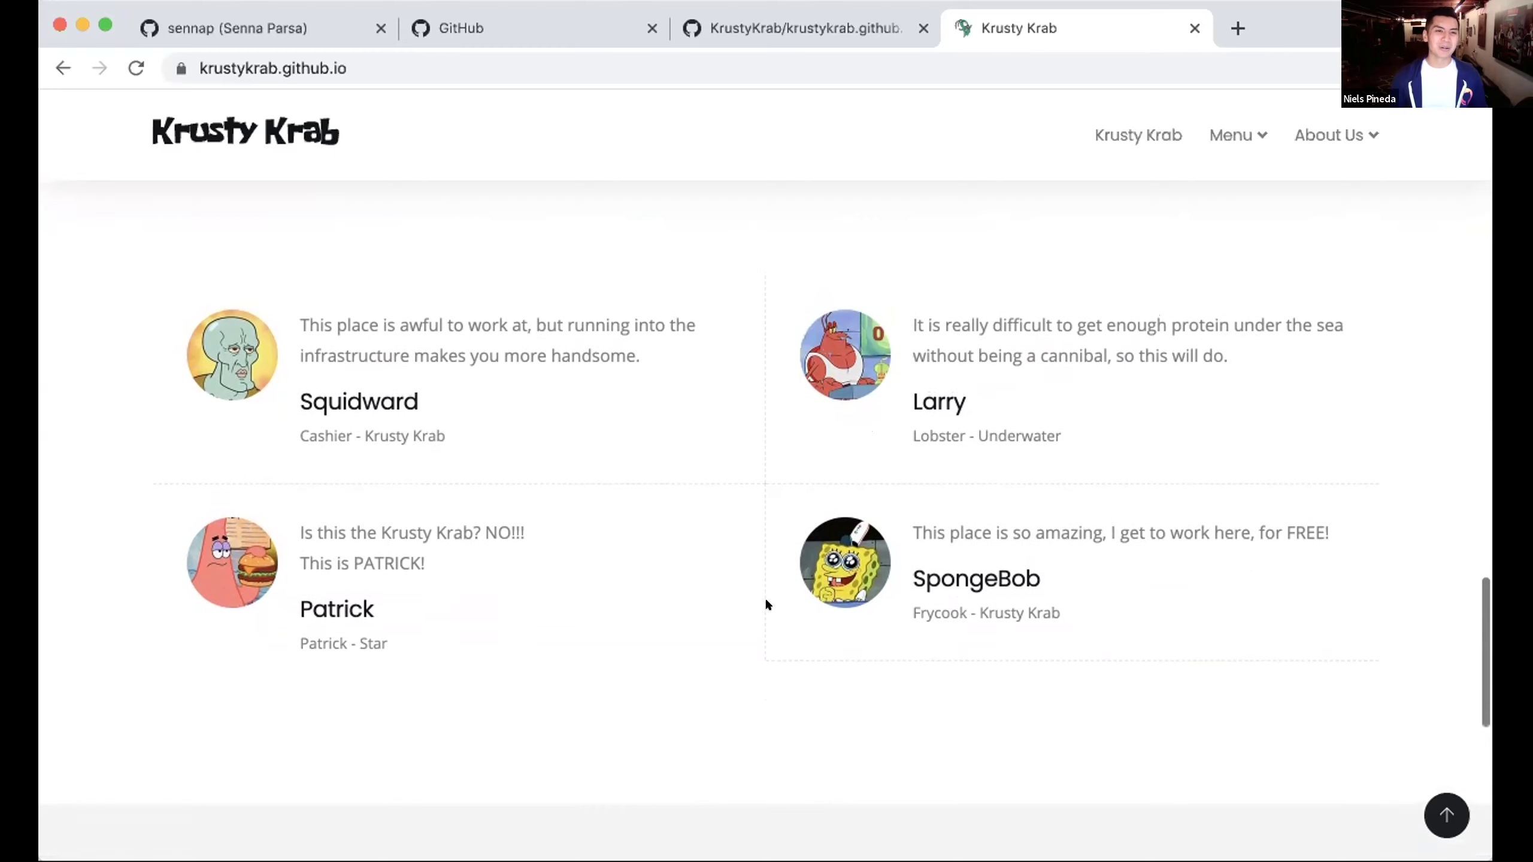
pyautogui.scroll(15, 767, 602)
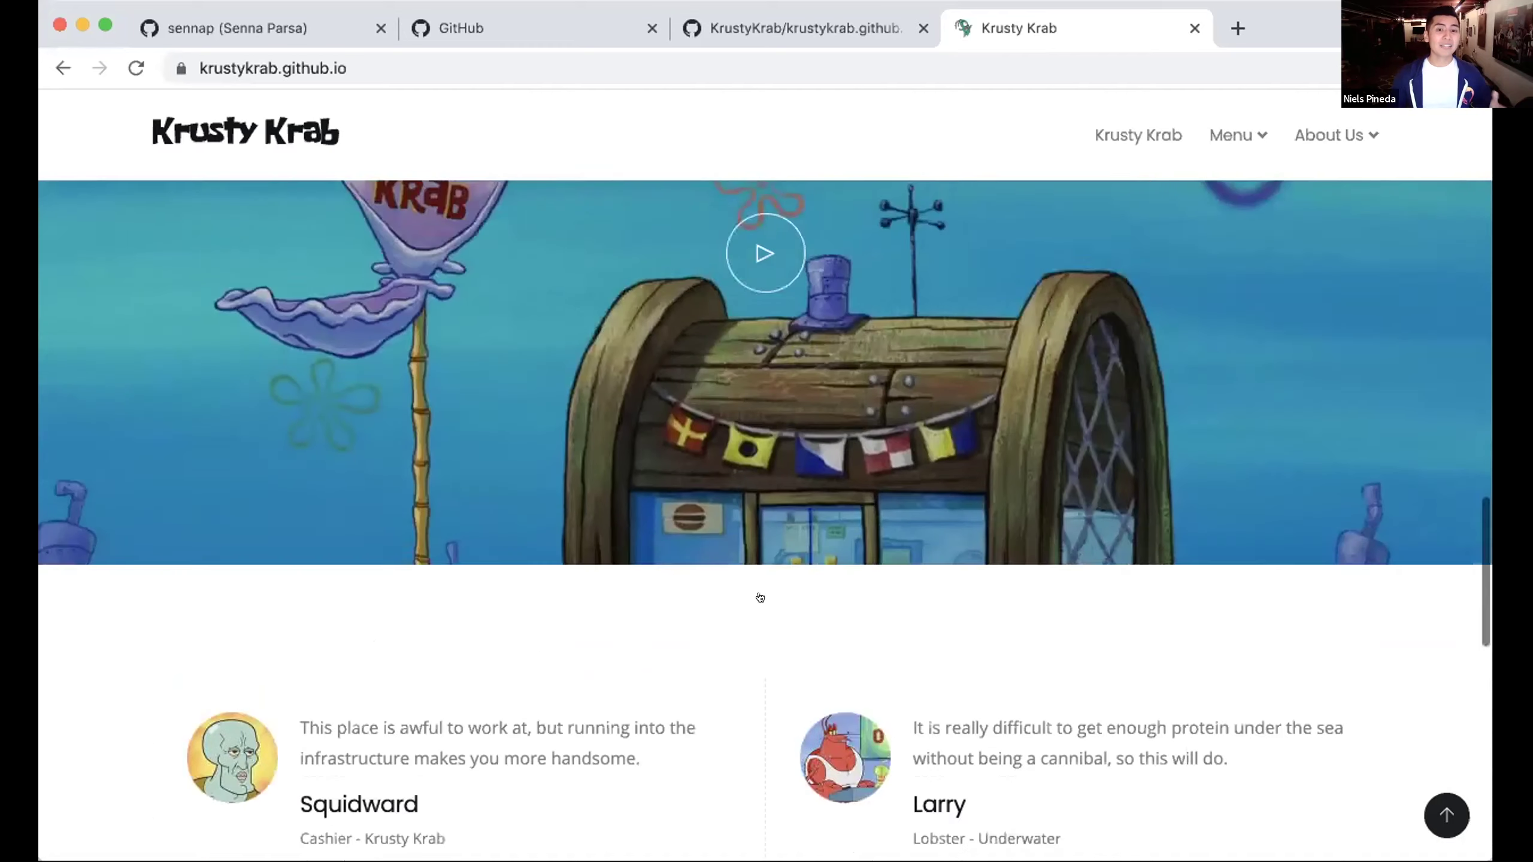
pyautogui.scroll(15, 764, 597)
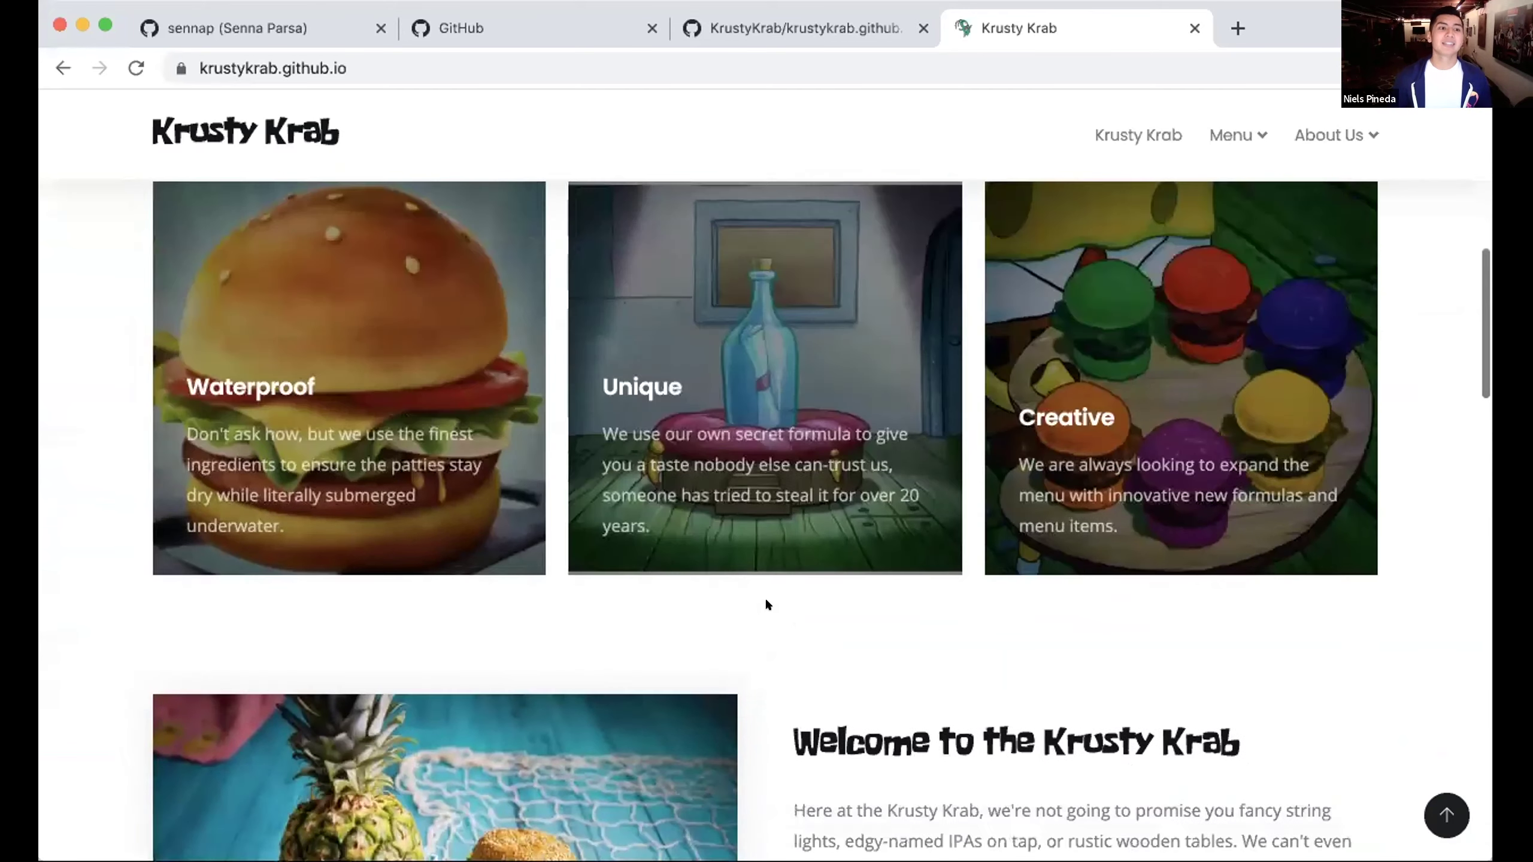
pyautogui.scroll(5, 766, 594)
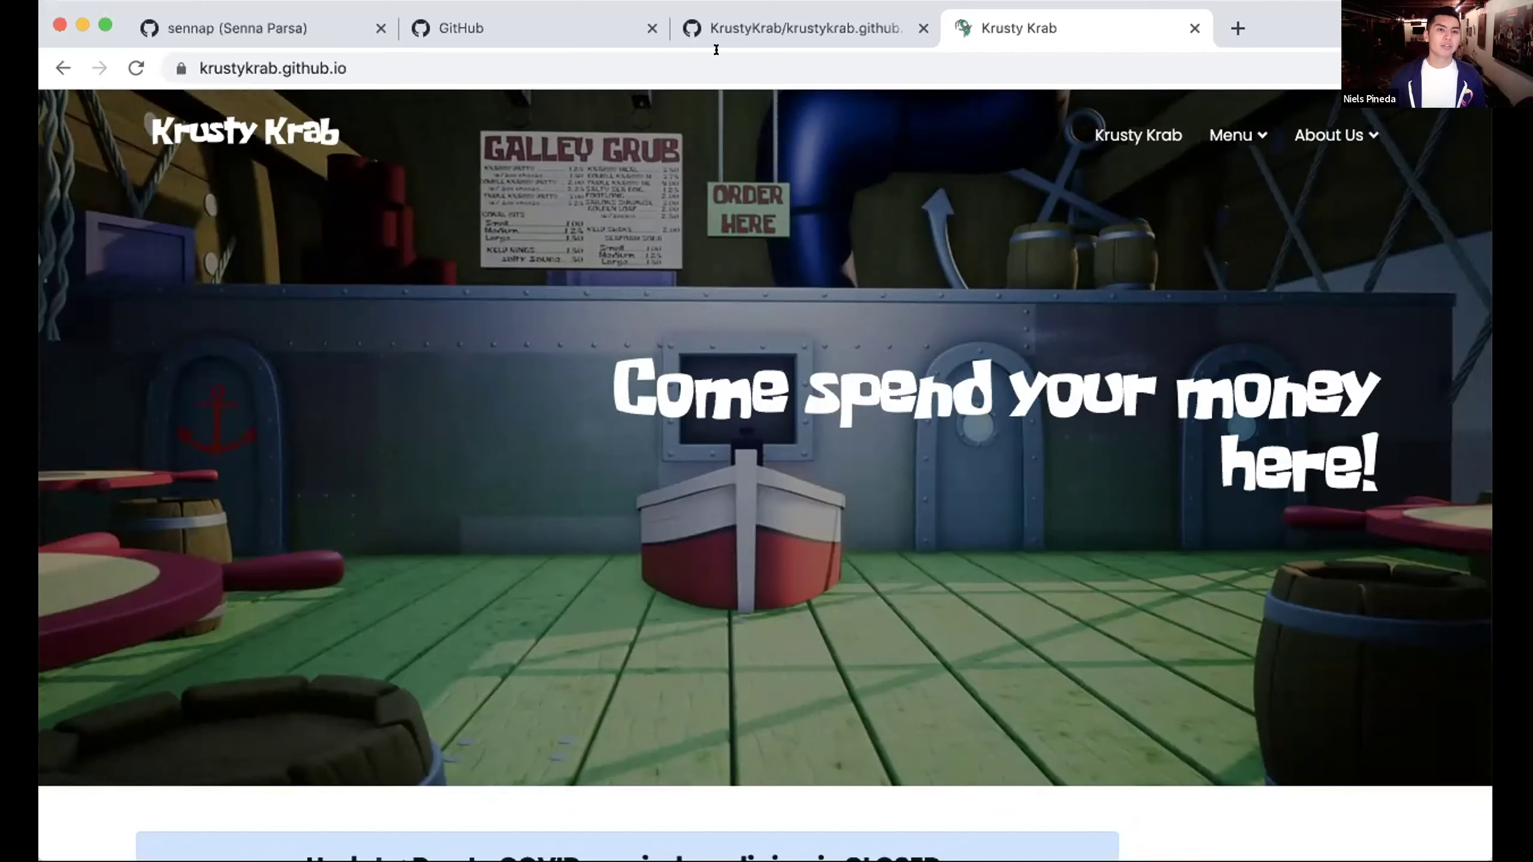
# - Return to the KrustyKrab organization on GitHub and open its organization security settings
pyautogui.click(735, 30)
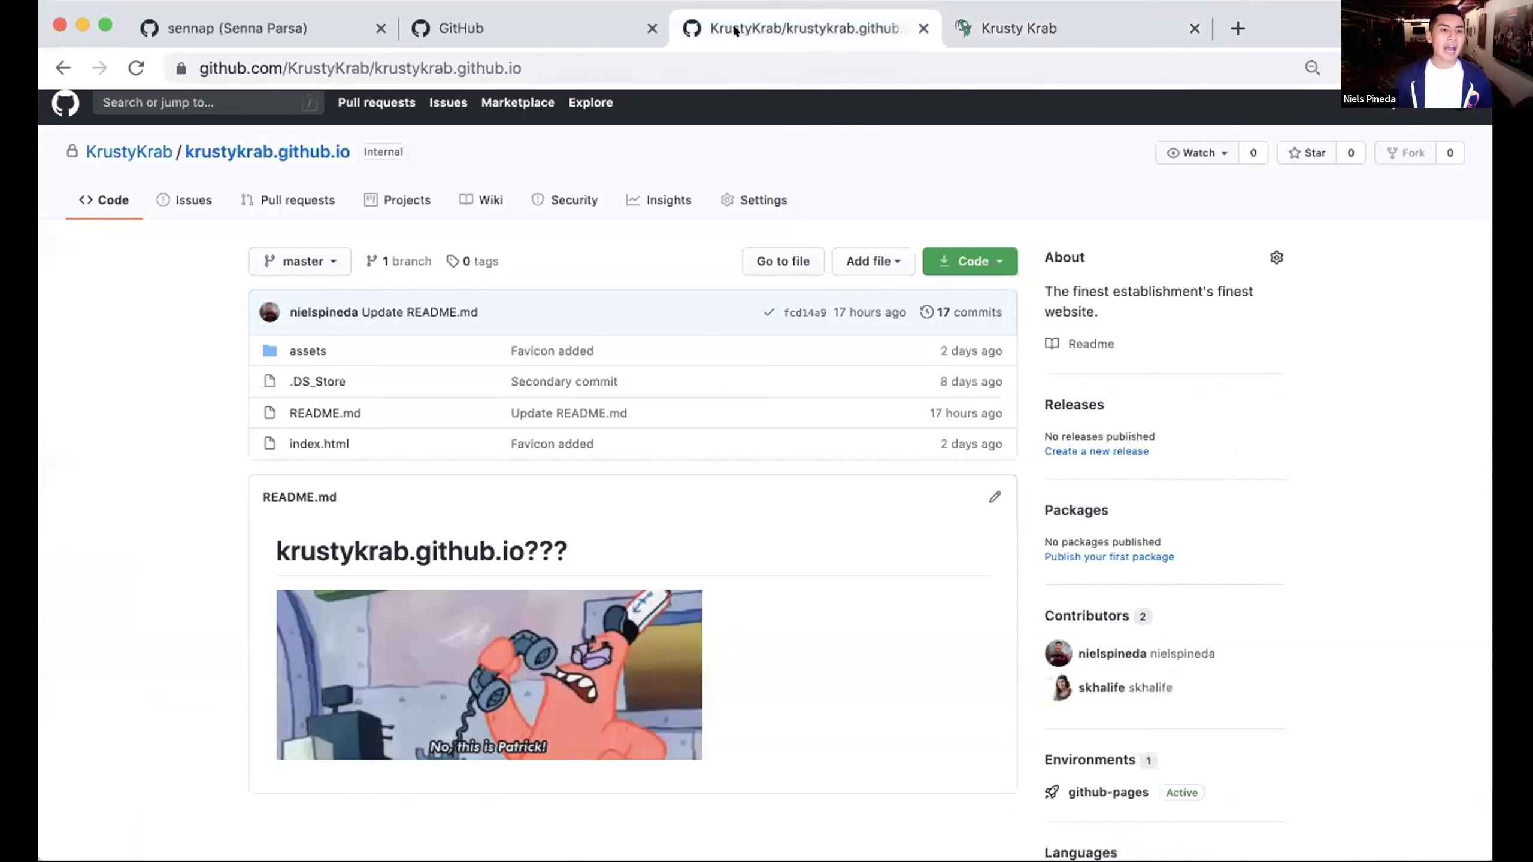
pyautogui.click(137, 149)
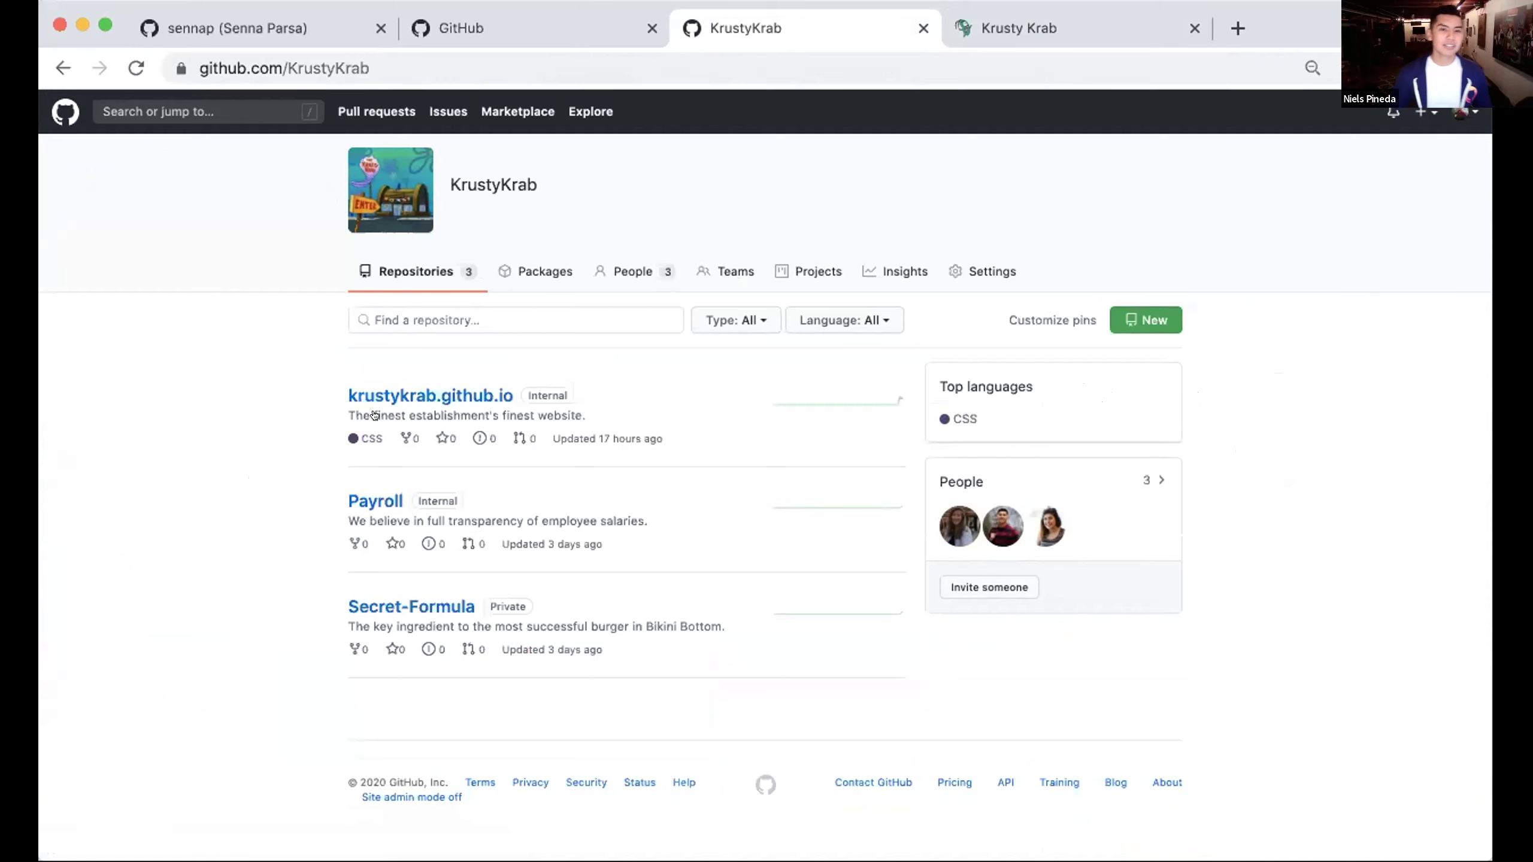
pyautogui.click(962, 272)
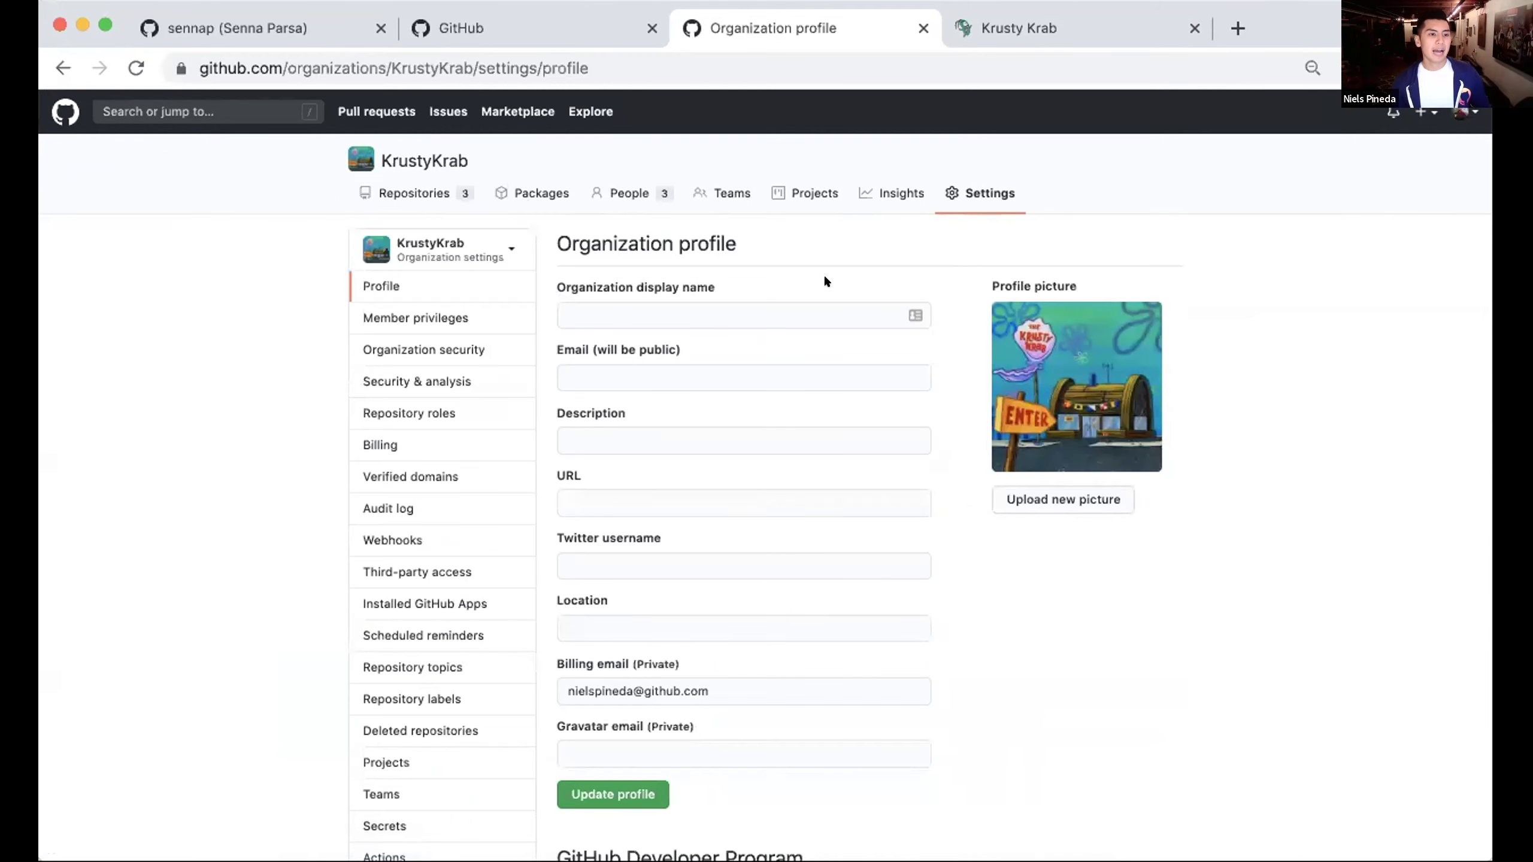
pyautogui.click(464, 341)
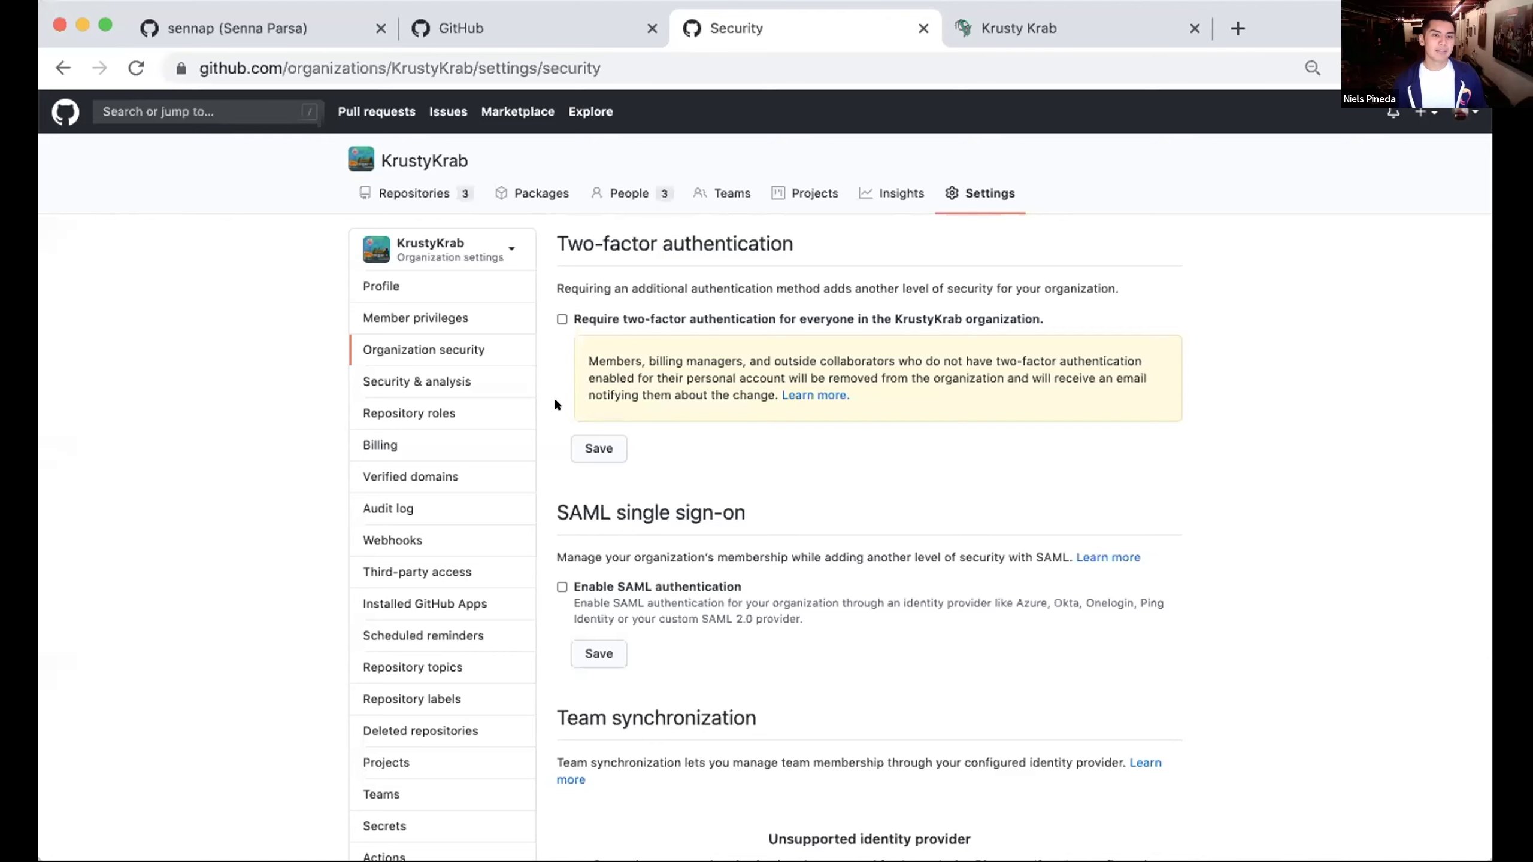
# - Review the two-factor authentication and SAML single sign-on settings, and enable SAML authentication to show its configuration fields
pyautogui.scroll(-1, 555, 403)
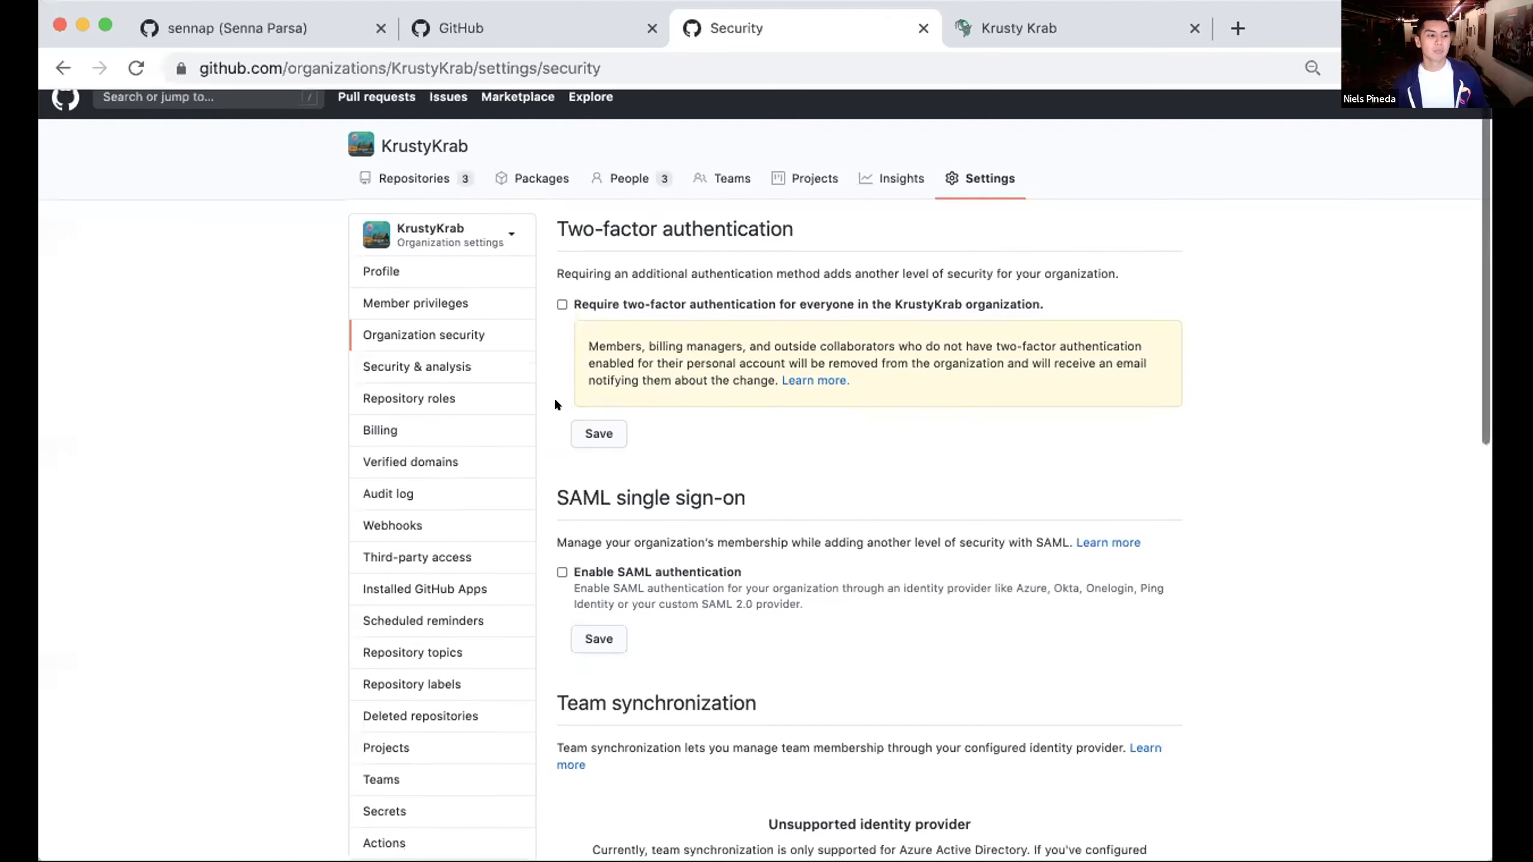
pyautogui.scroll(-2, 552, 478)
pyautogui.scroll(3, 552, 475)
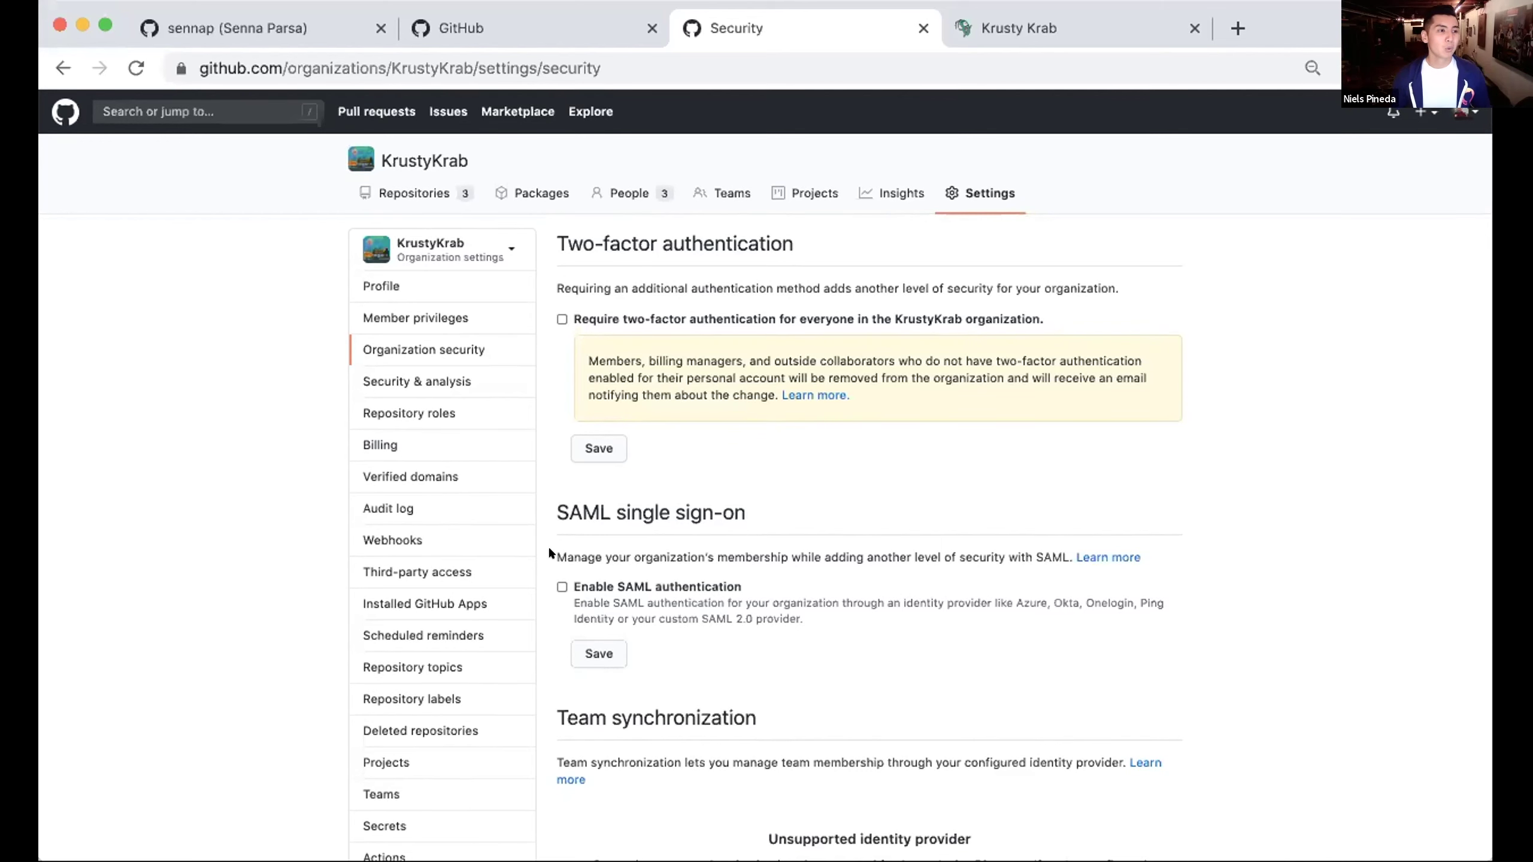
pyautogui.scroll(-1, 549, 551)
pyautogui.scroll(1, 551, 553)
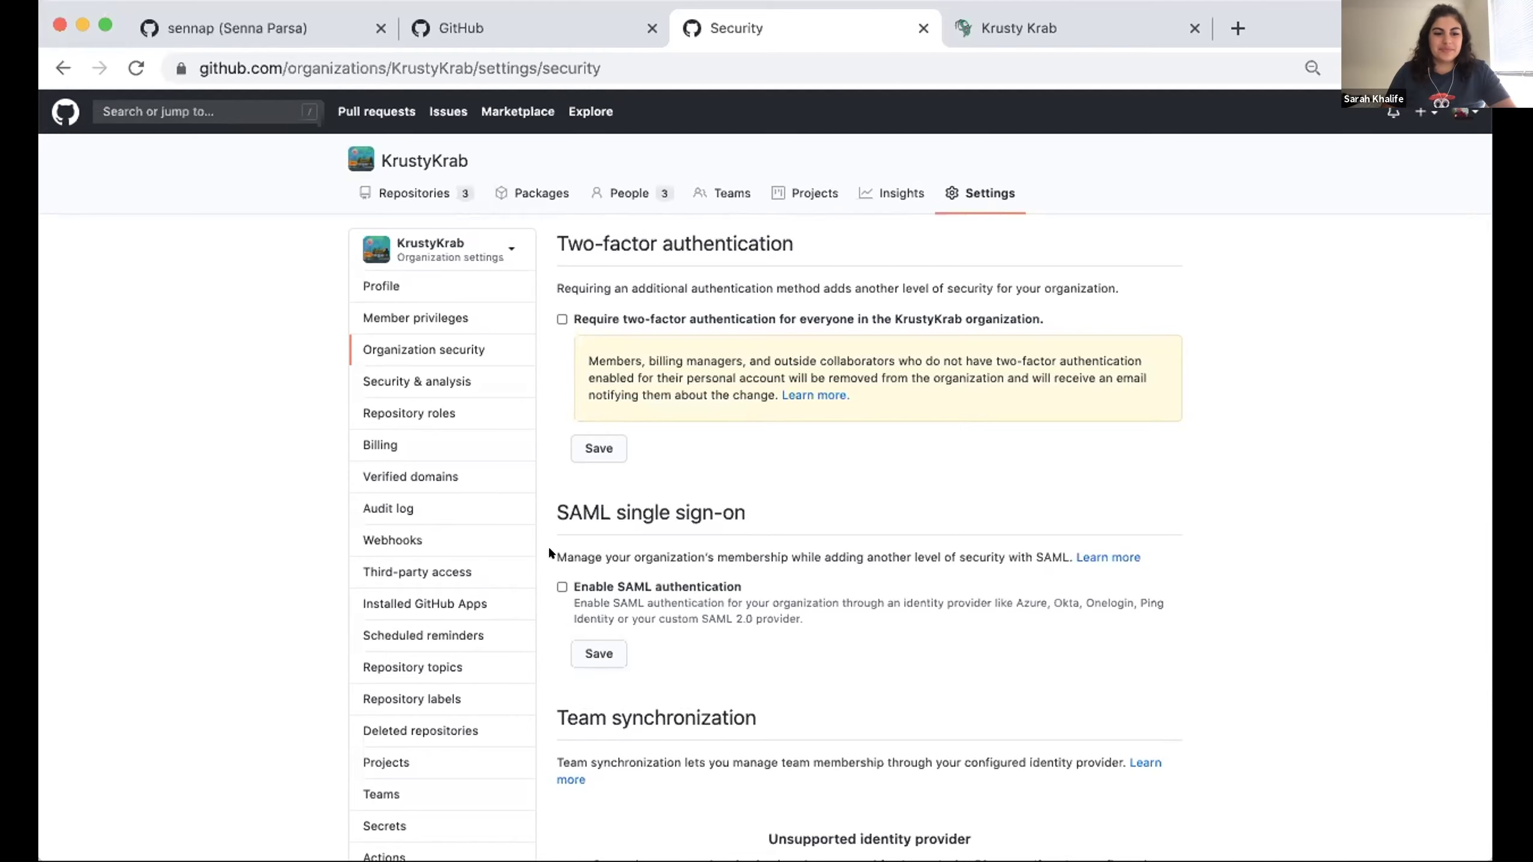
pyautogui.click(557, 586)
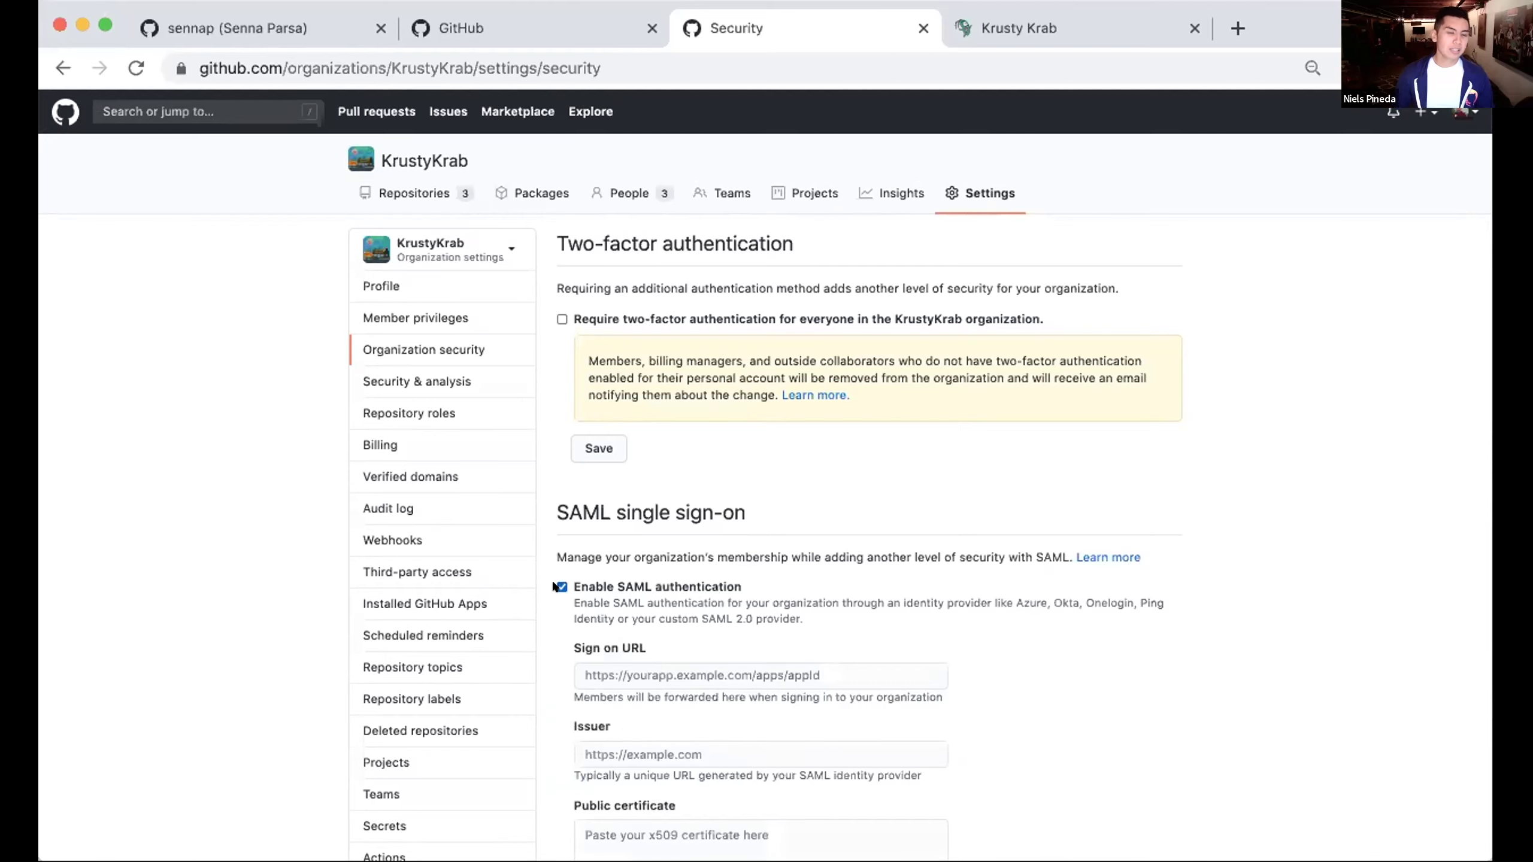
pyautogui.scroll(-4, 554, 586)
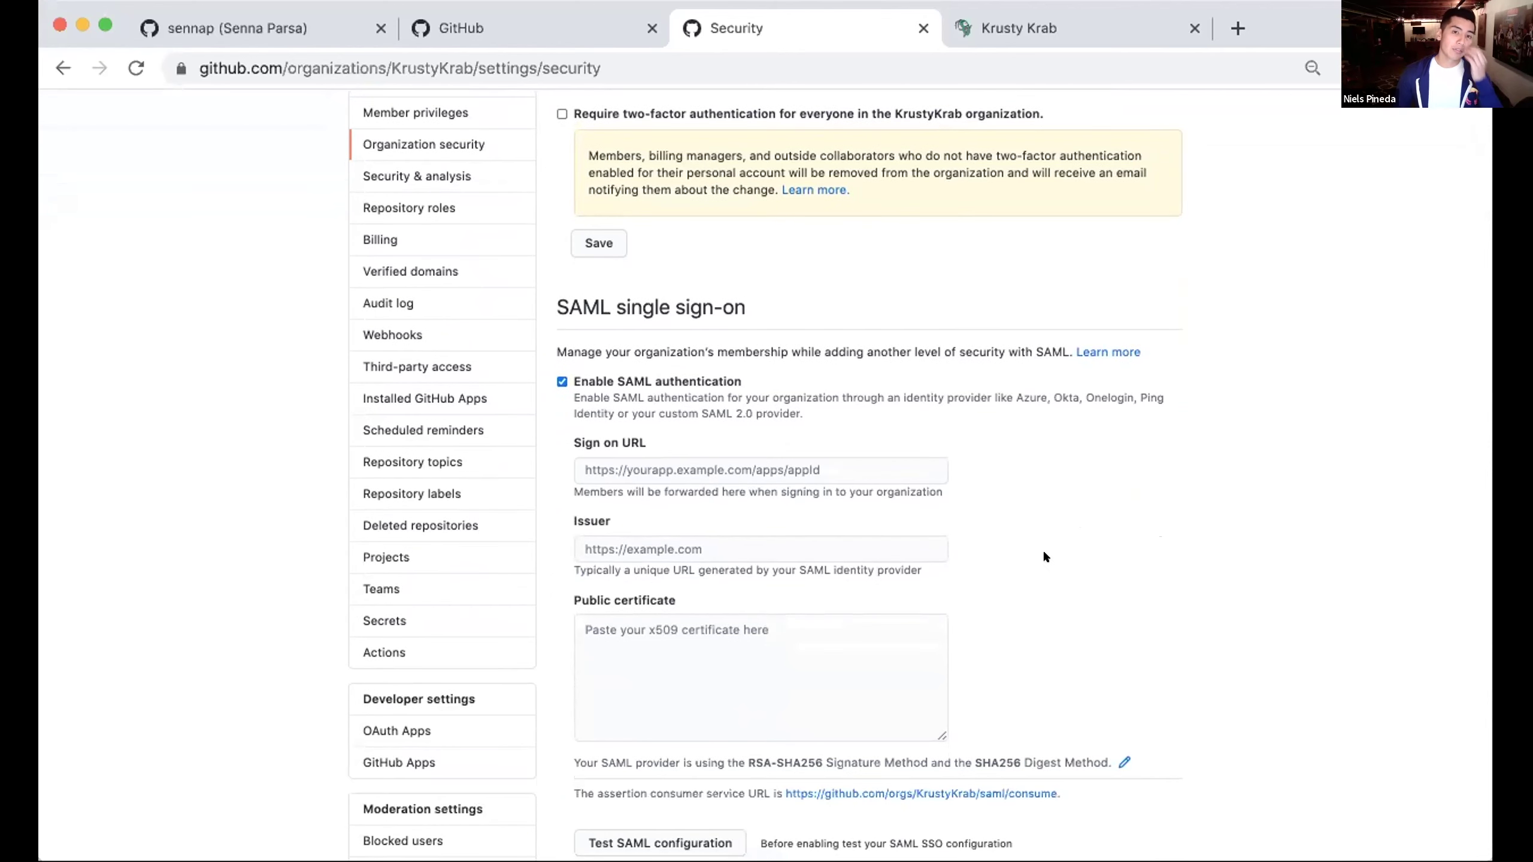
# - Open the Okta developer console in a new browser tab and sign in with the prefilled username and password
pyautogui.press('super+t')
pyautogui.write('dev')
pyautogui.press('Return')
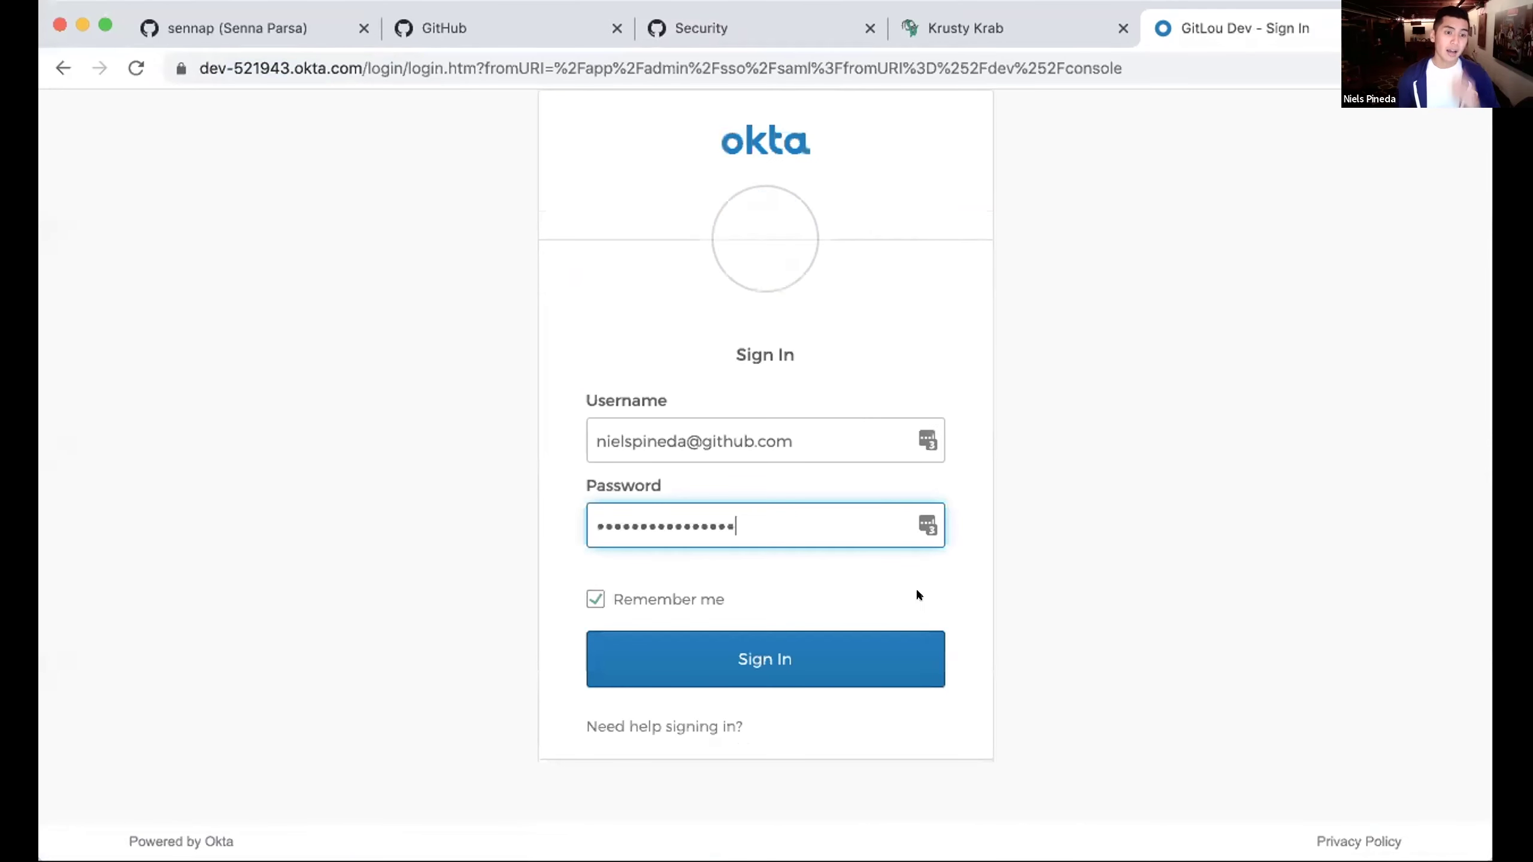
pyautogui.click(846, 642)
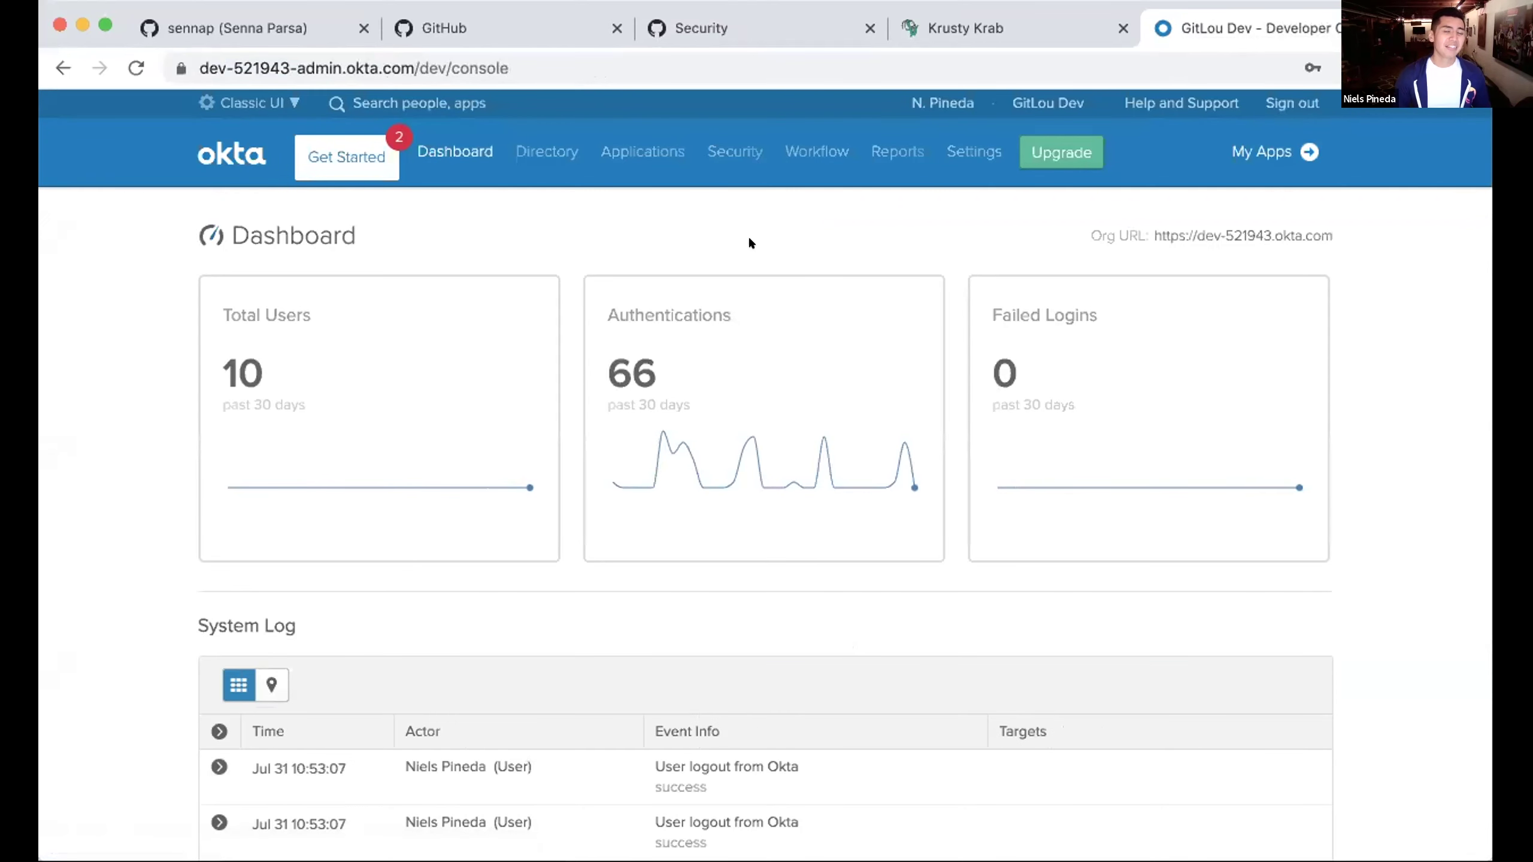
# - Check GitHub's SAML fields, then search Okta's application catalog for "github" and open the Github Enterprise Cloud - Organization integration
pyautogui.click(748, 29)
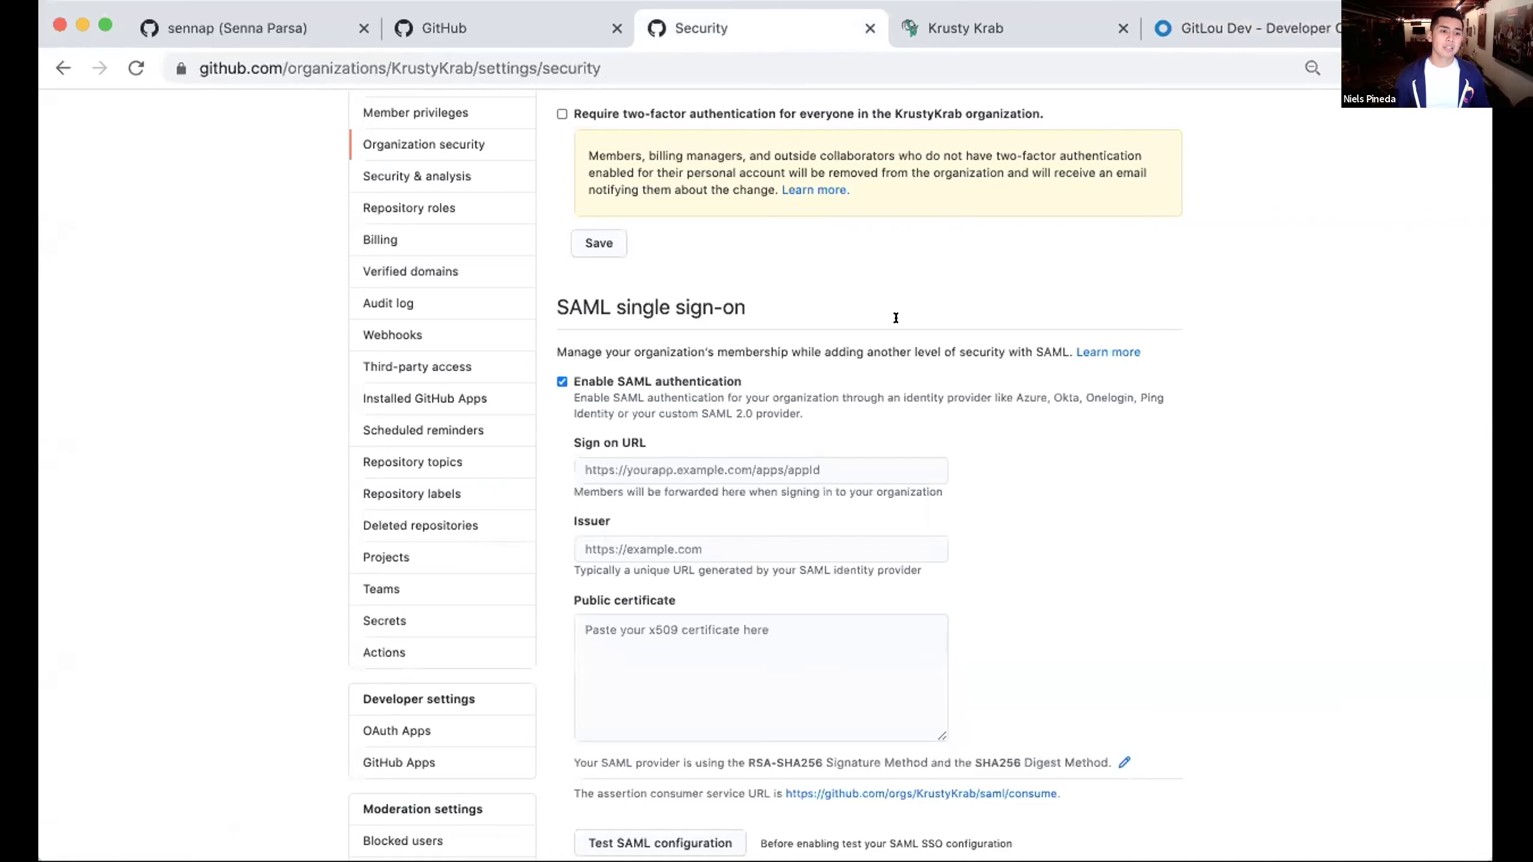
pyautogui.click(1226, 29)
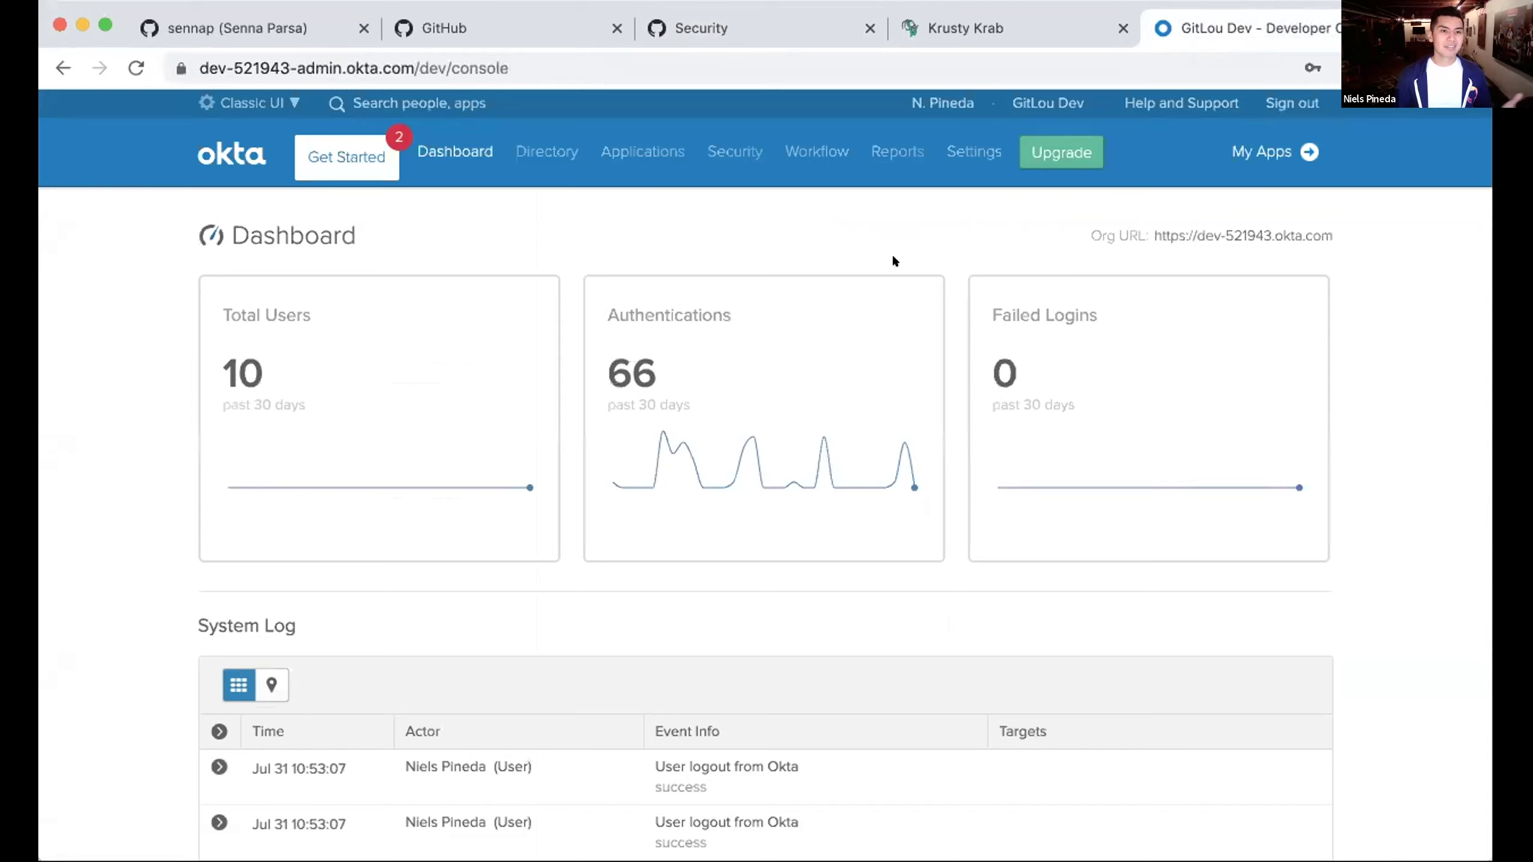
pyautogui.click(631, 169)
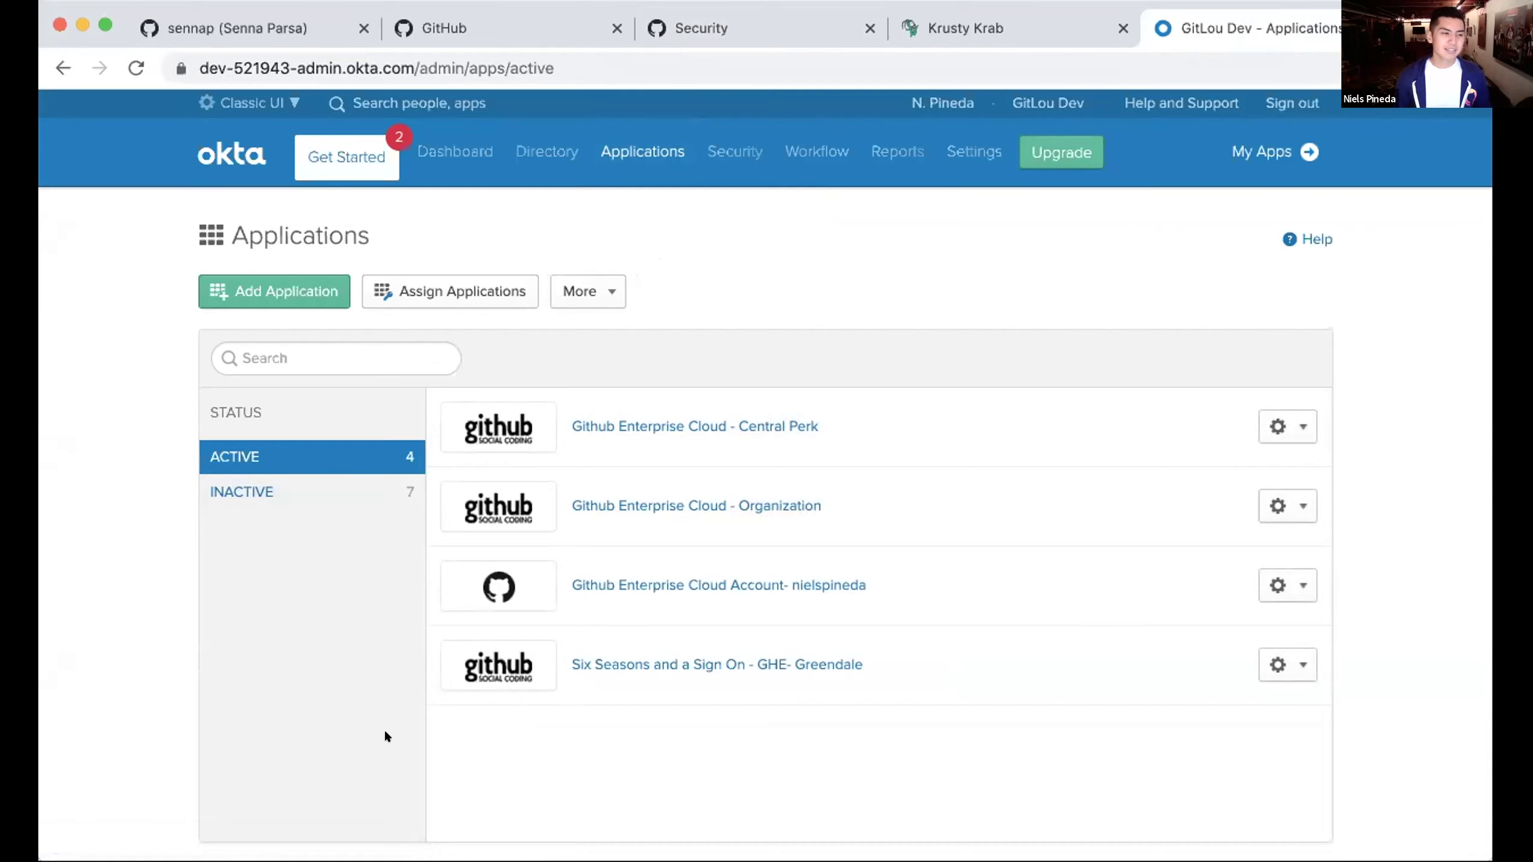
pyautogui.click(291, 290)
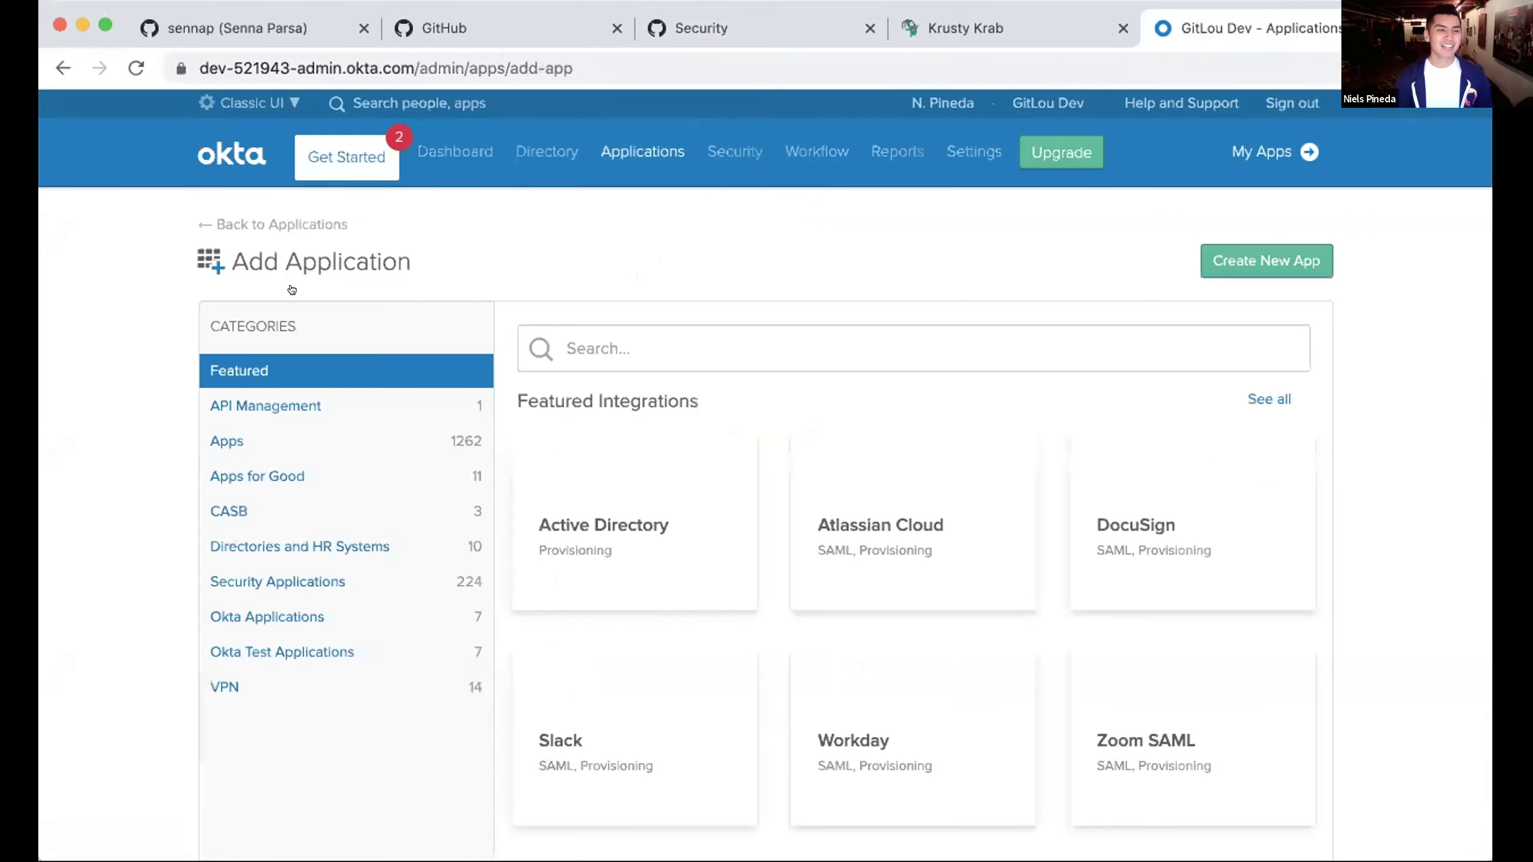
pyautogui.write('github')
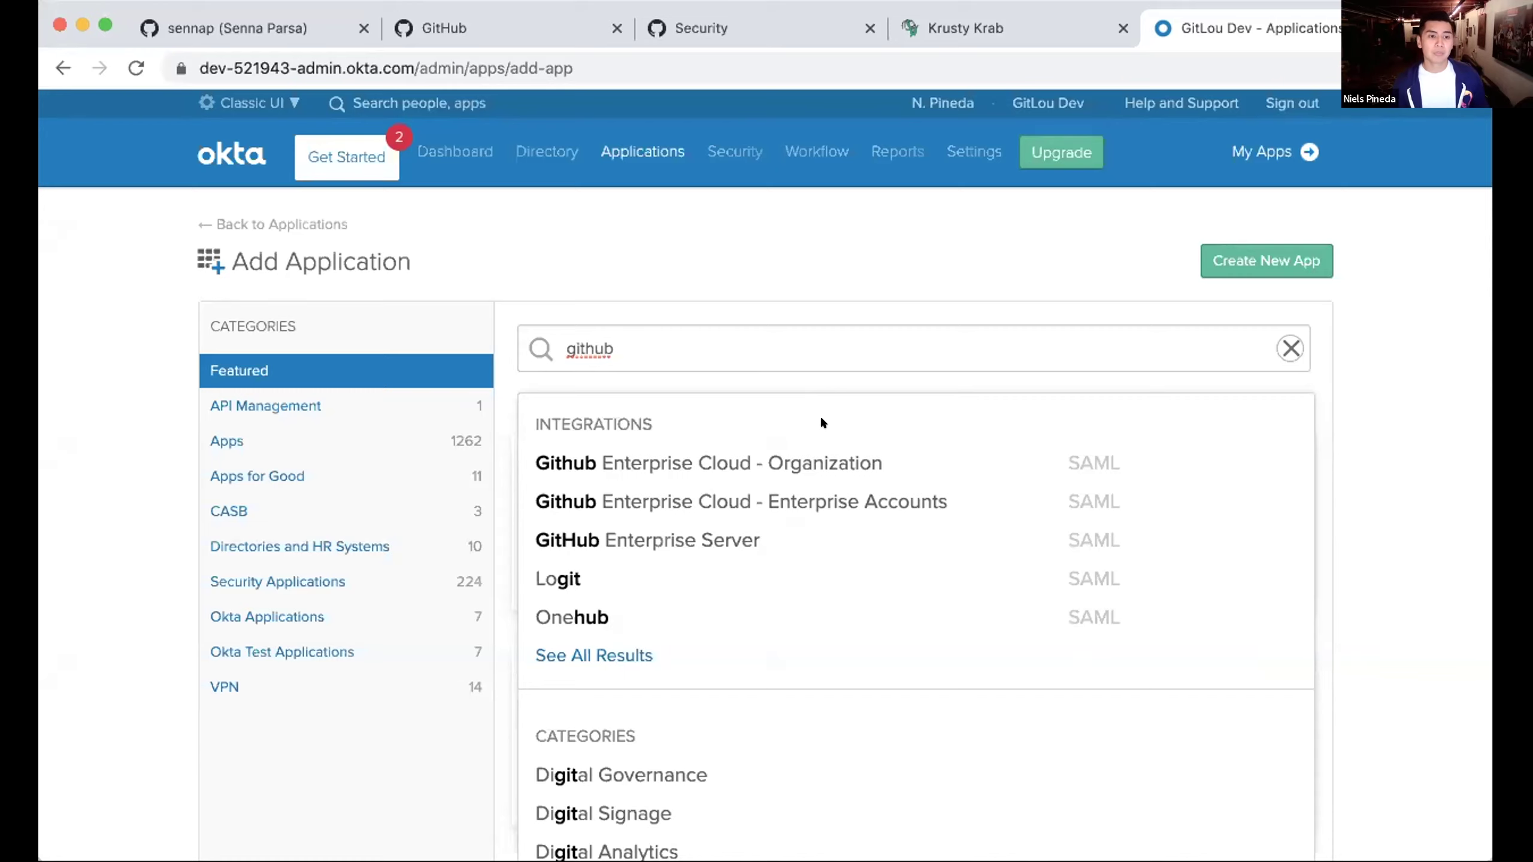
pyautogui.click(801, 460)
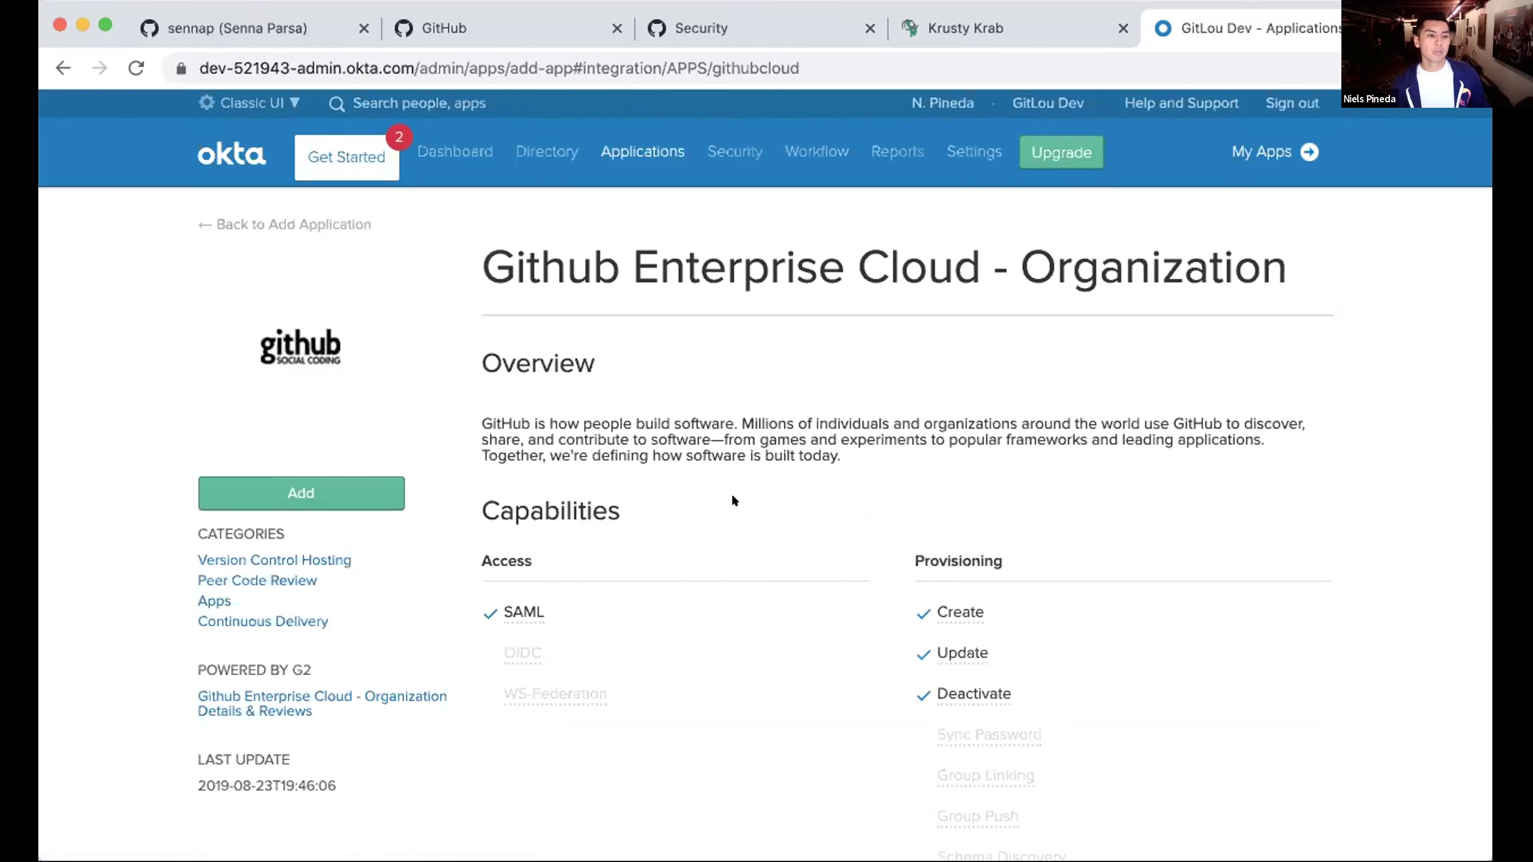
# - Review the integration's access and provisioning capabilities and start adding it as an application
pyautogui.scroll(-3, 664, 572)
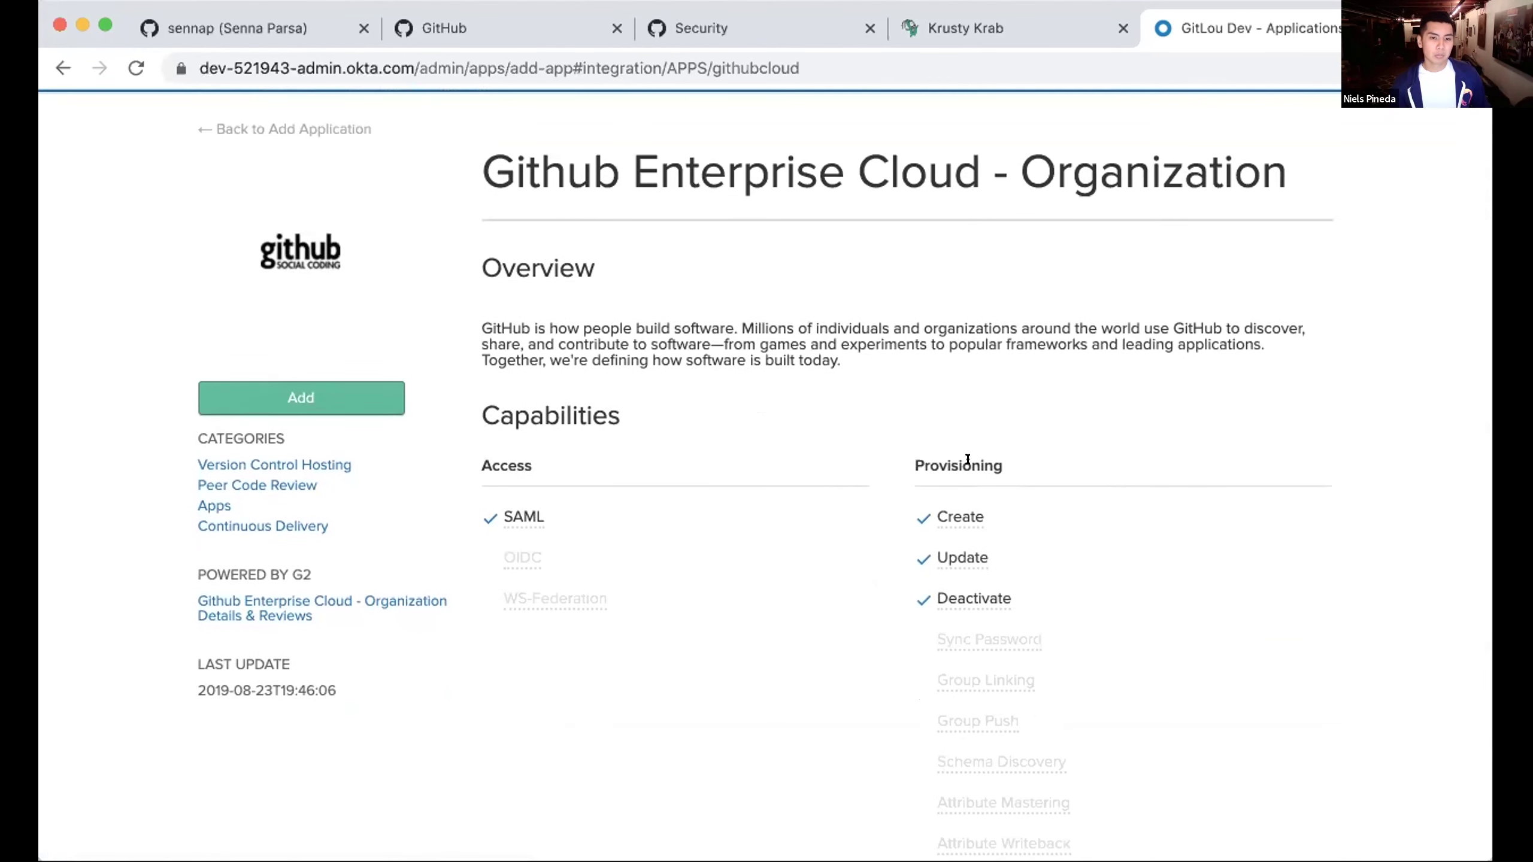
pyautogui.moveTo(1005, 459); pyautogui.dragTo(901, 454)
pyautogui.click(877, 448)
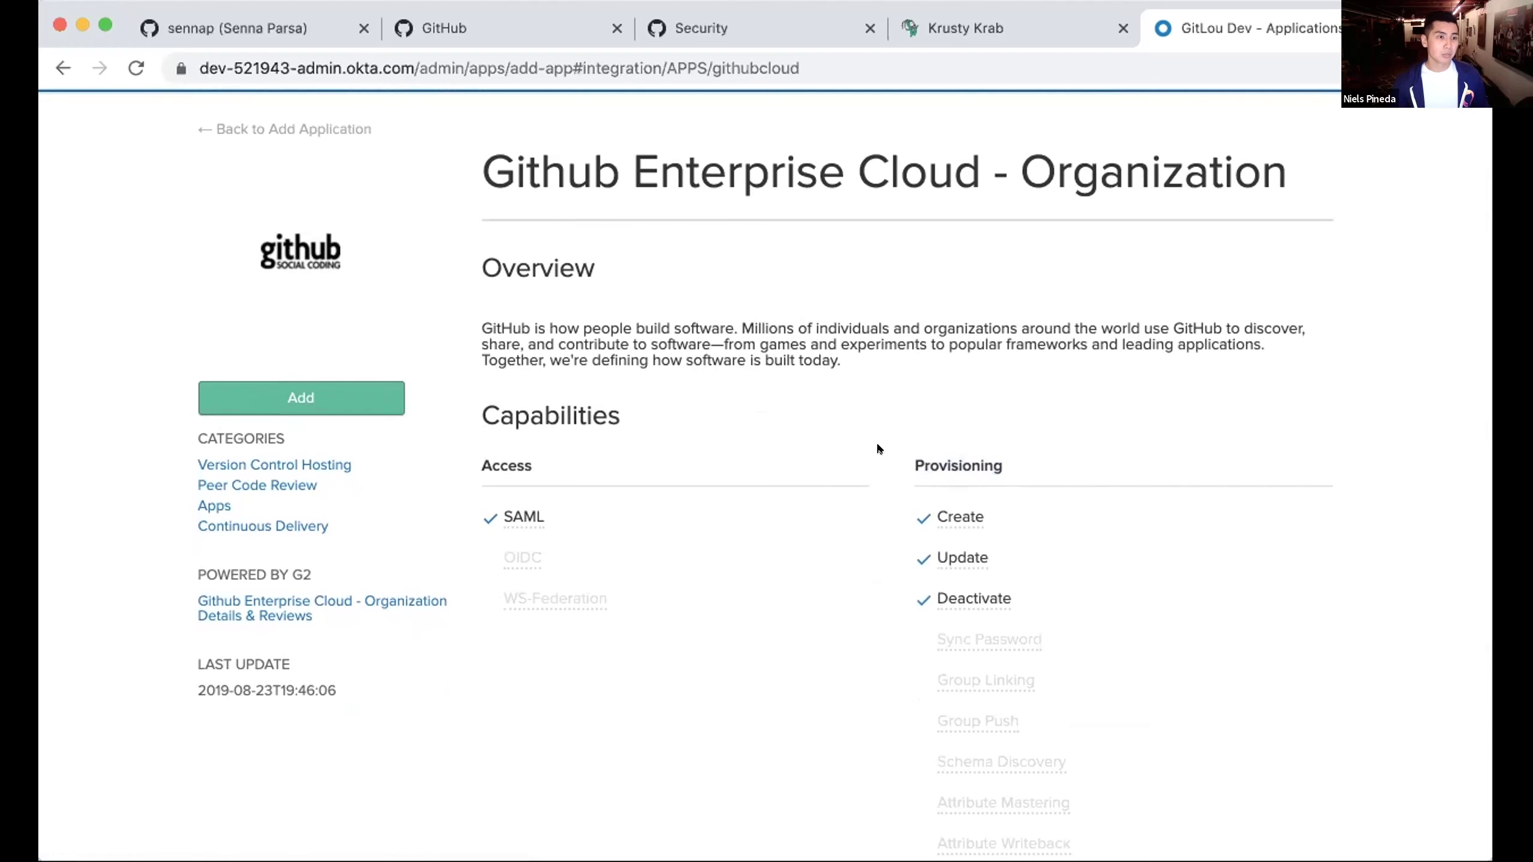
pyautogui.click(338, 396)
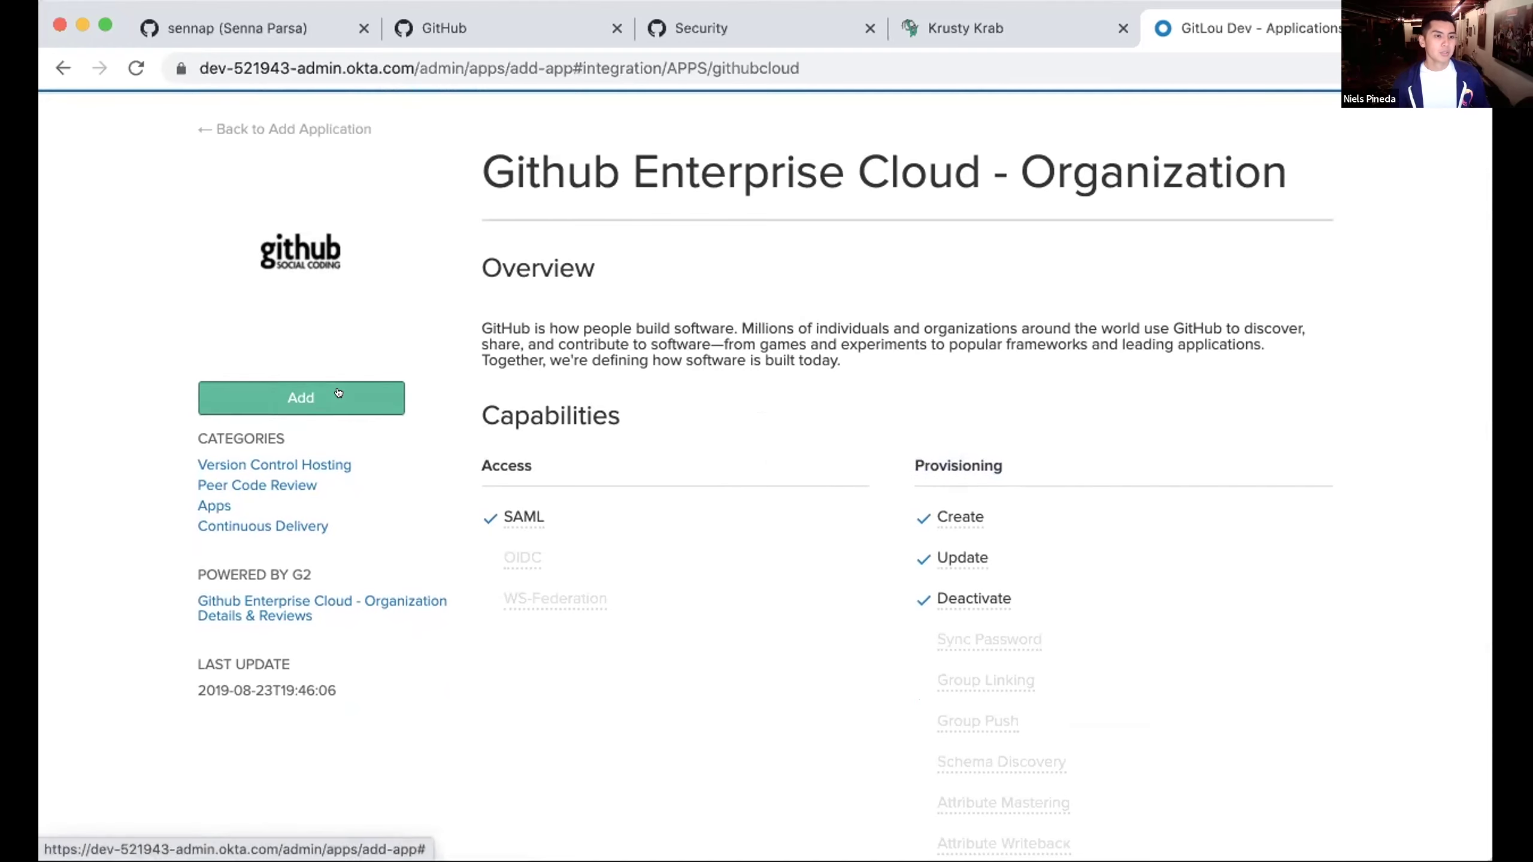
# - Set the application label to "Krusty Krab SSO!" and the GitHub Organization to "KrustyKrab" in the general settings
pyautogui.moveTo(818, 481); pyautogui.dragTo(521, 459)
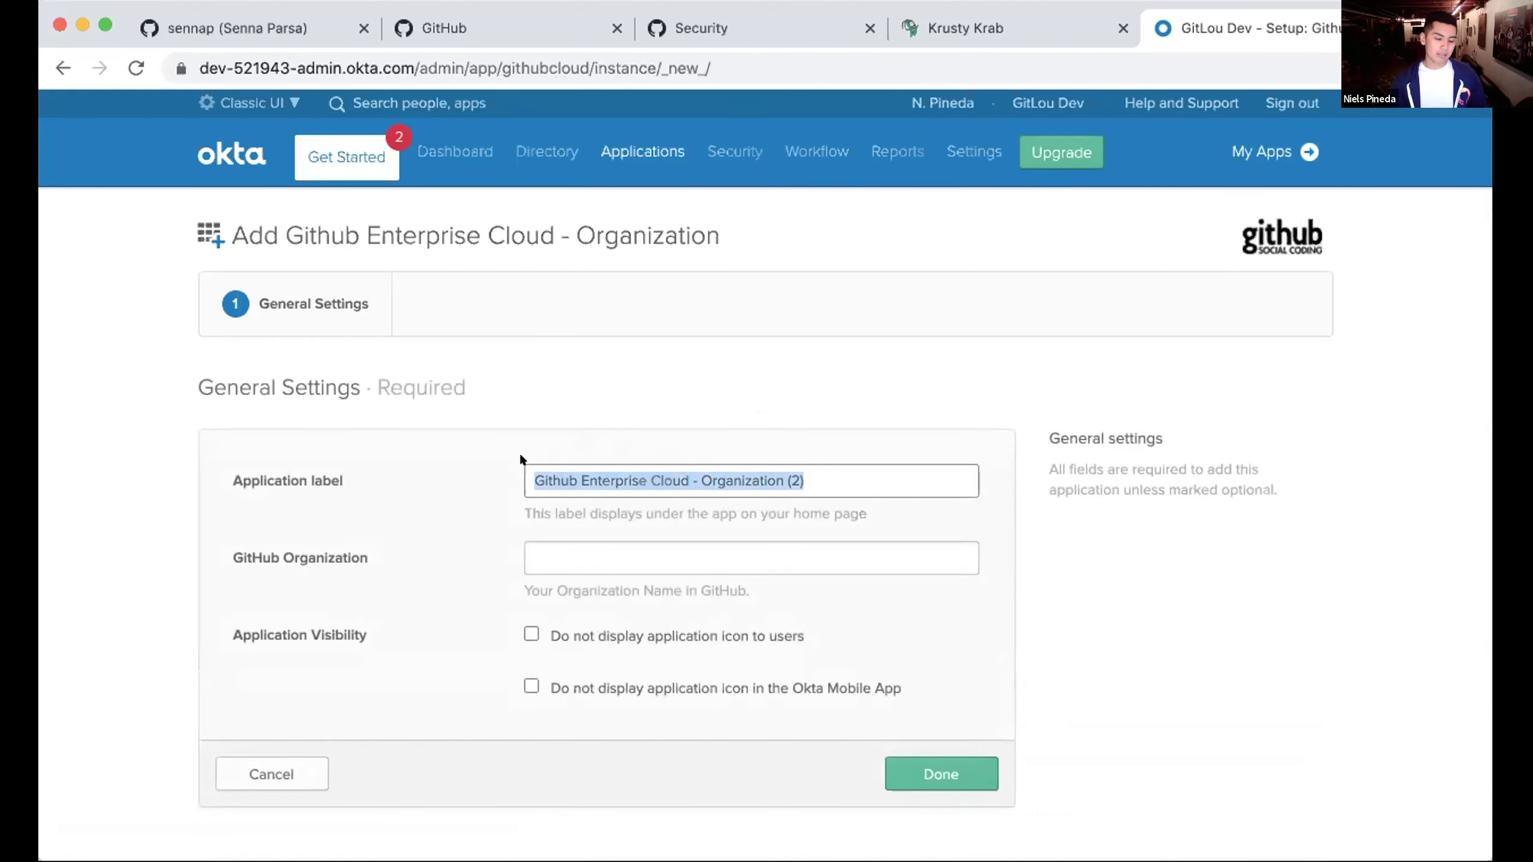
pyautogui.write('Krusty')
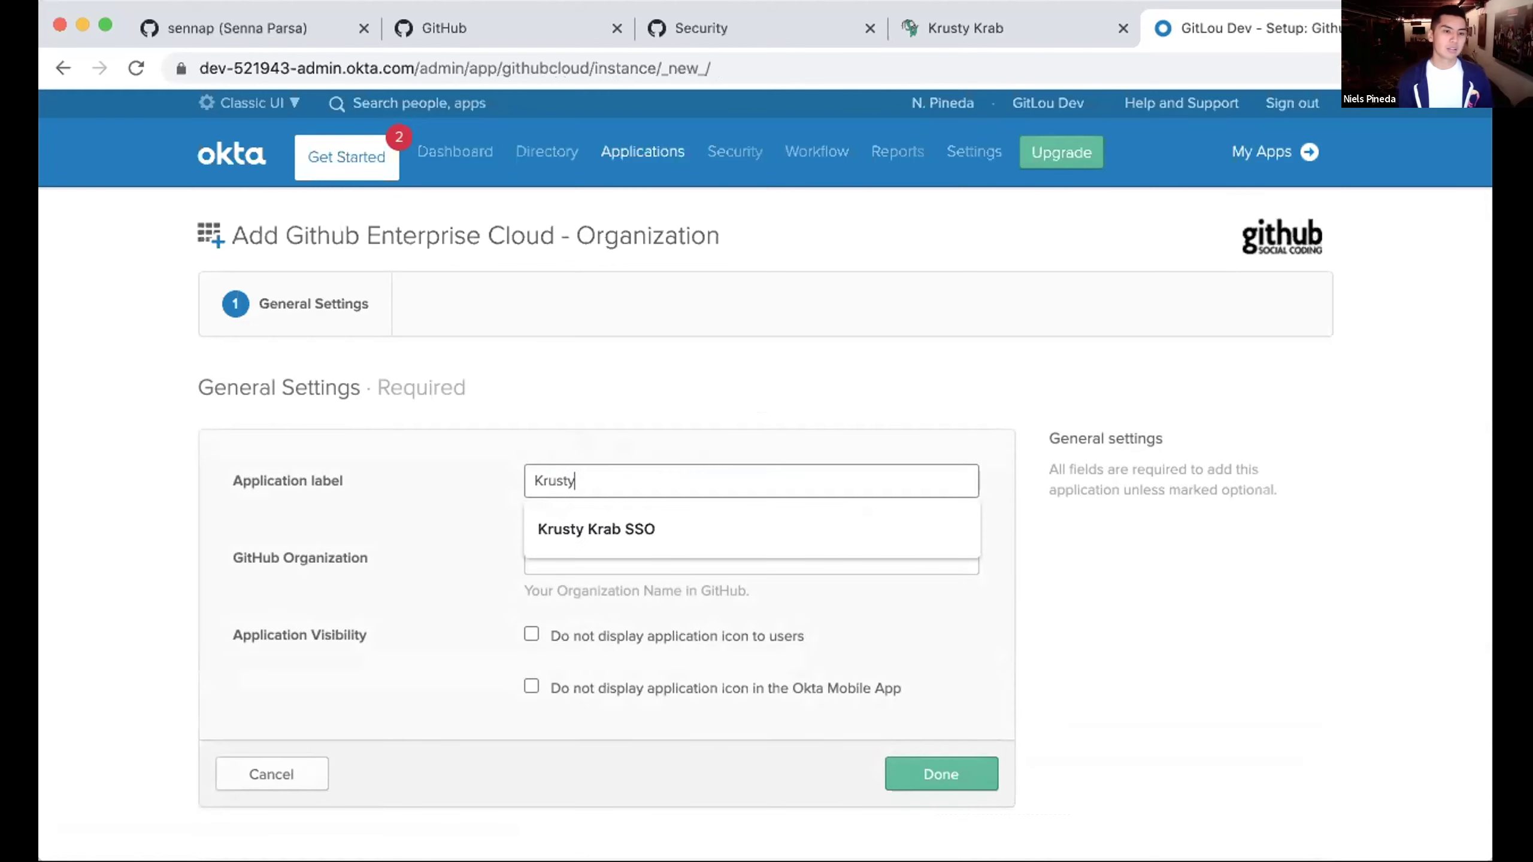
pyautogui.write(' Krab SSO')
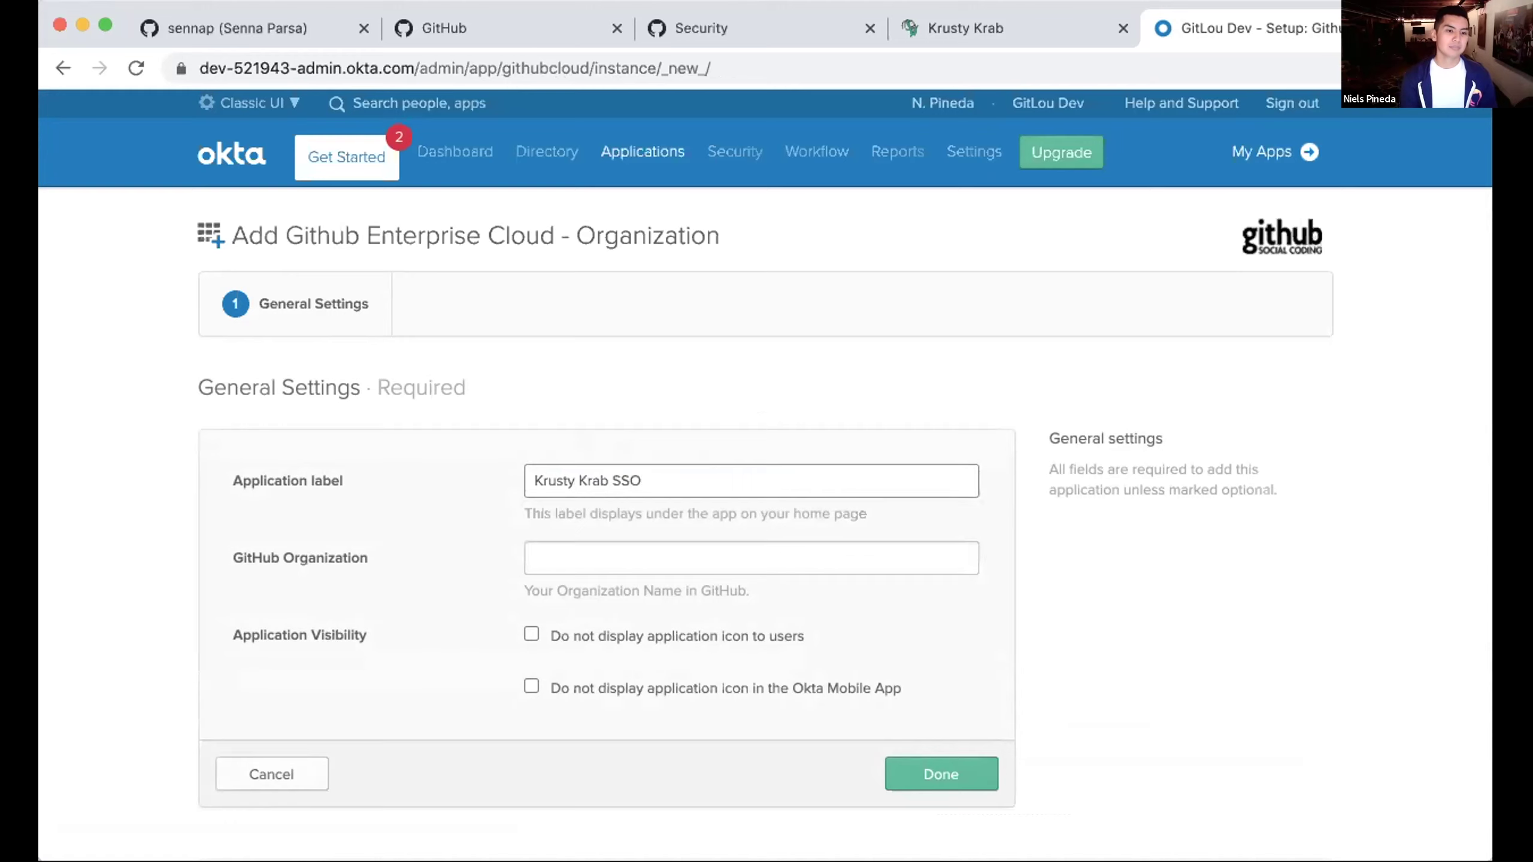
pyautogui.write('!')
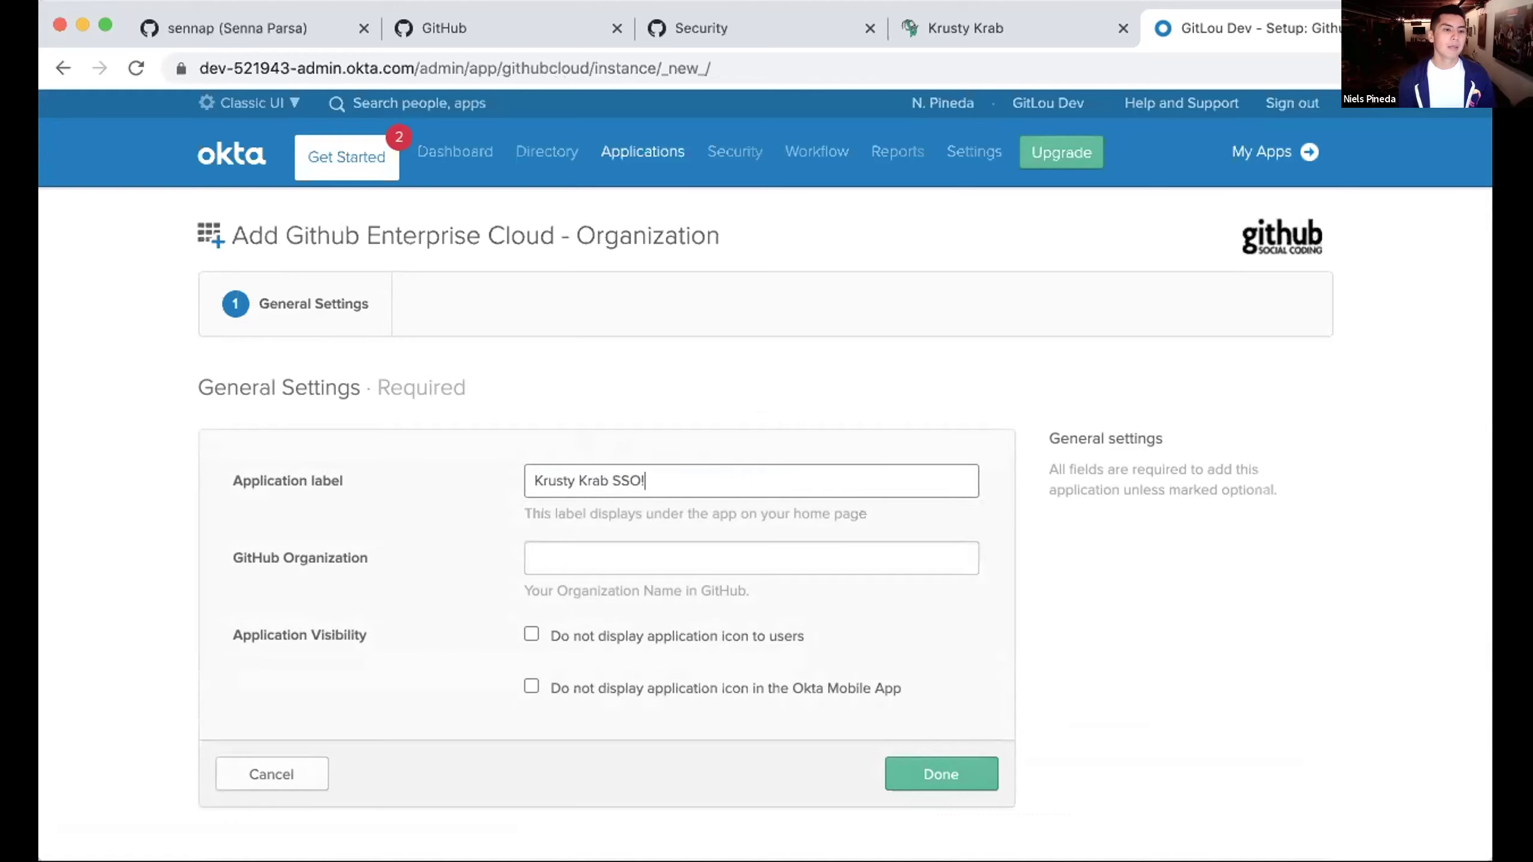
pyautogui.click(626, 557)
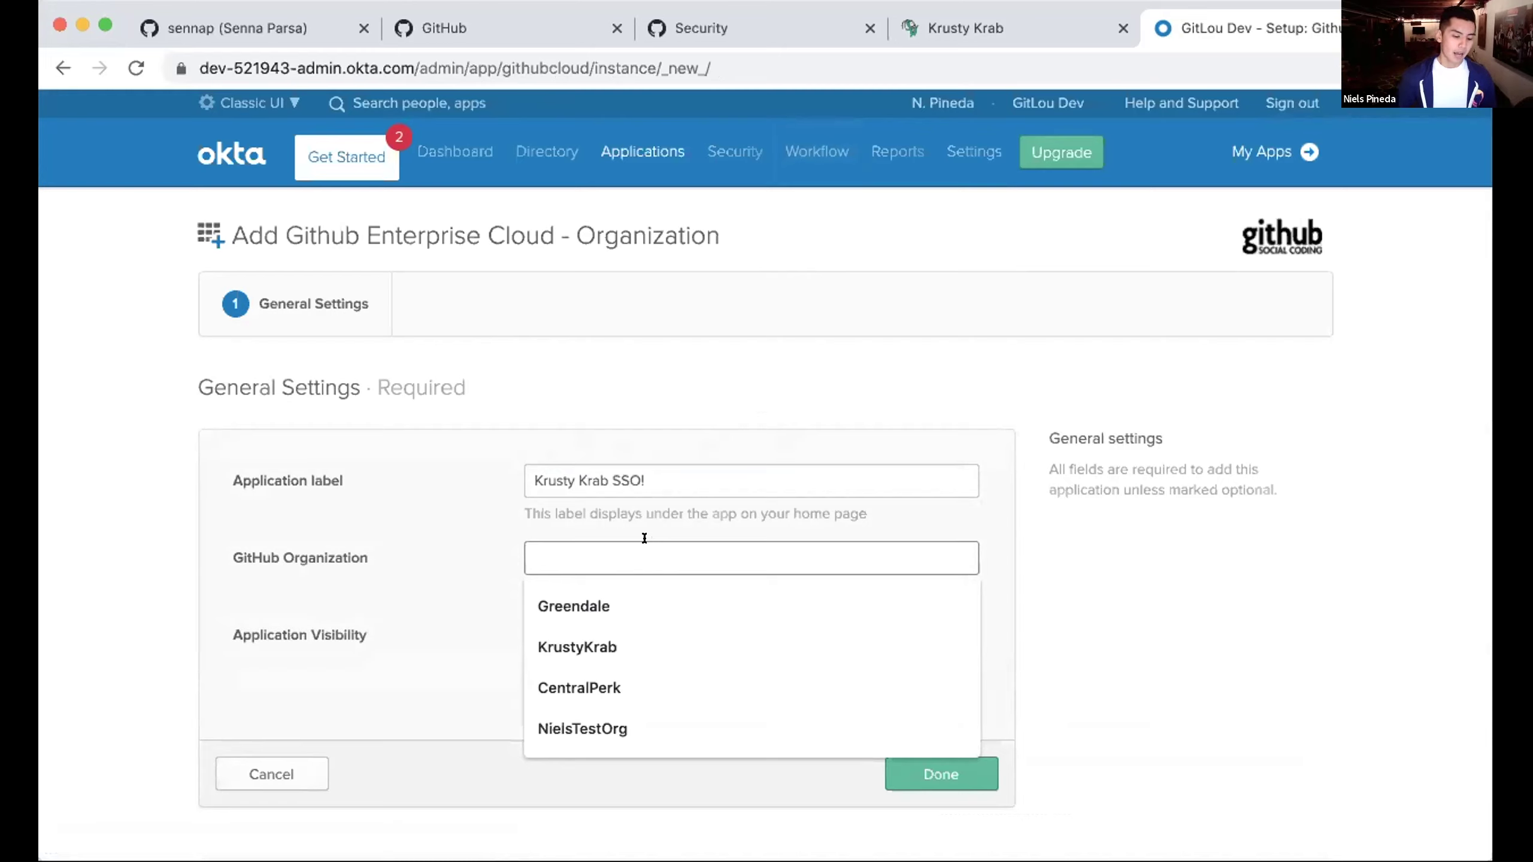
pyautogui.write('Krust')
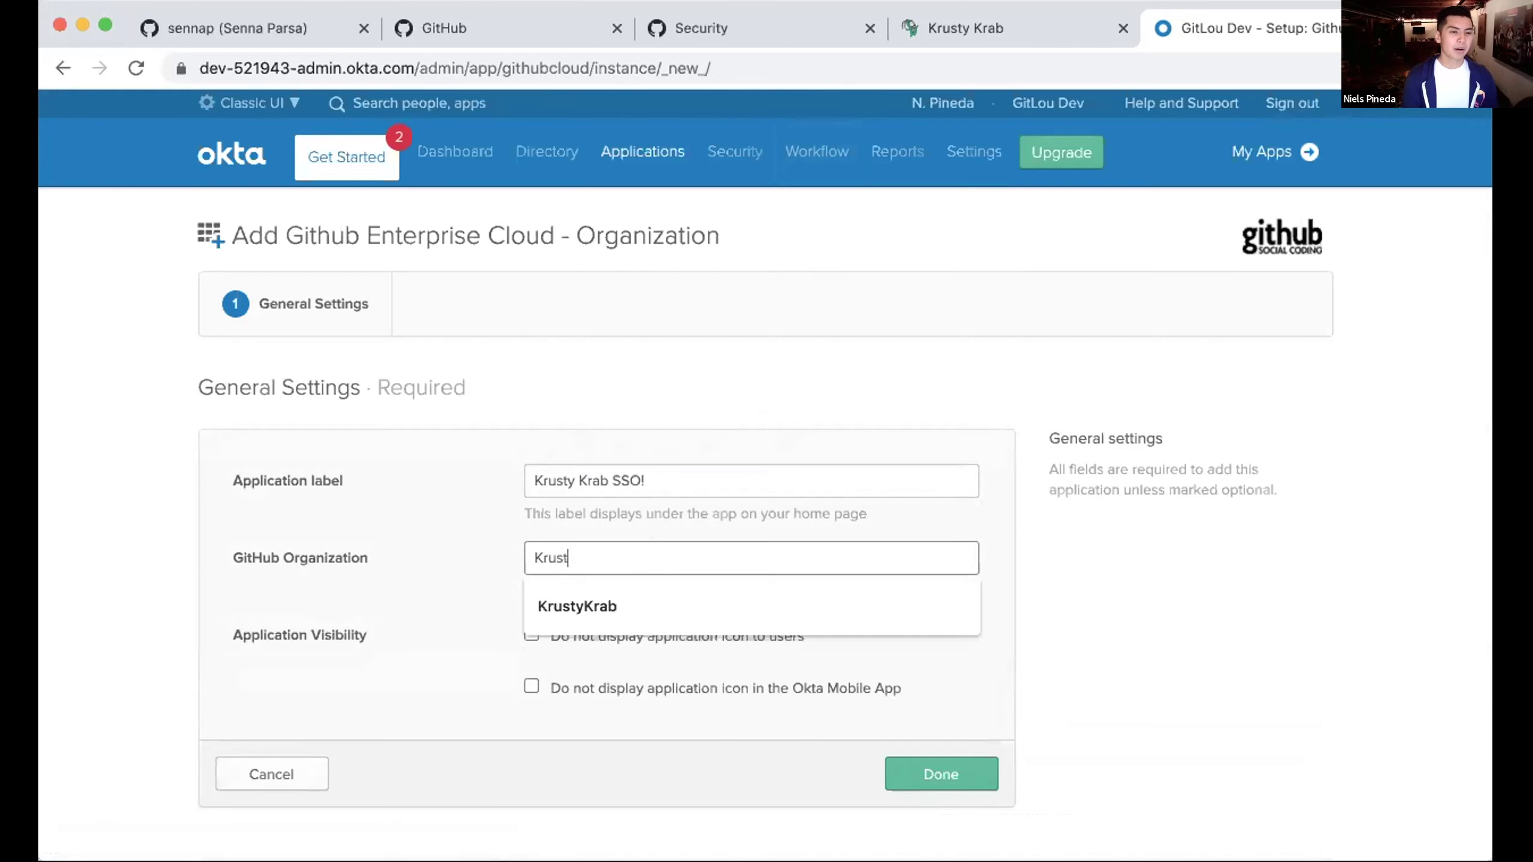
pyautogui.write('yKrab')
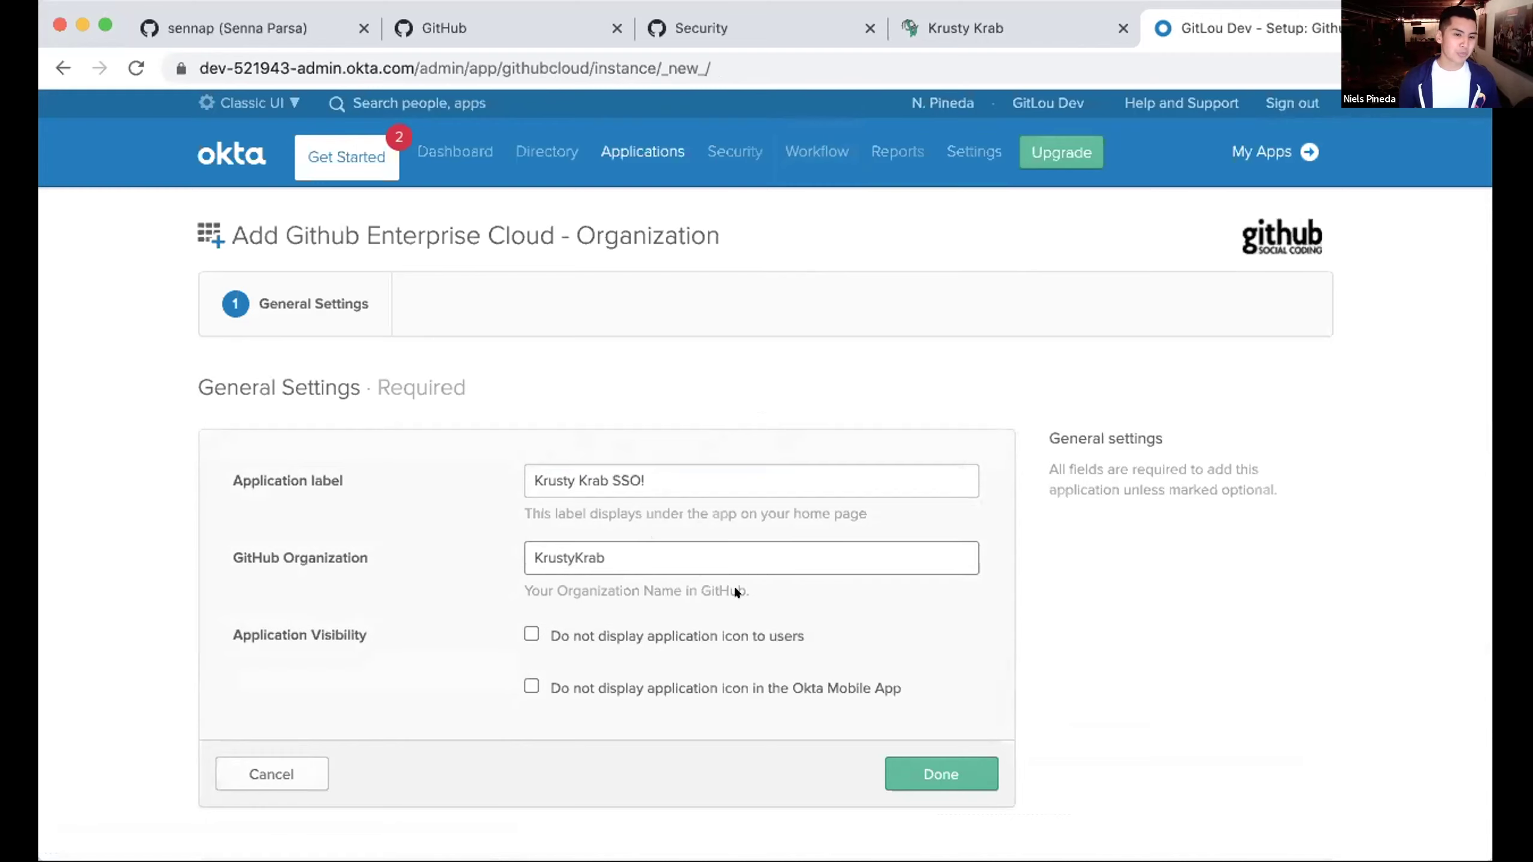
pyautogui.scroll(-2, 1059, 641)
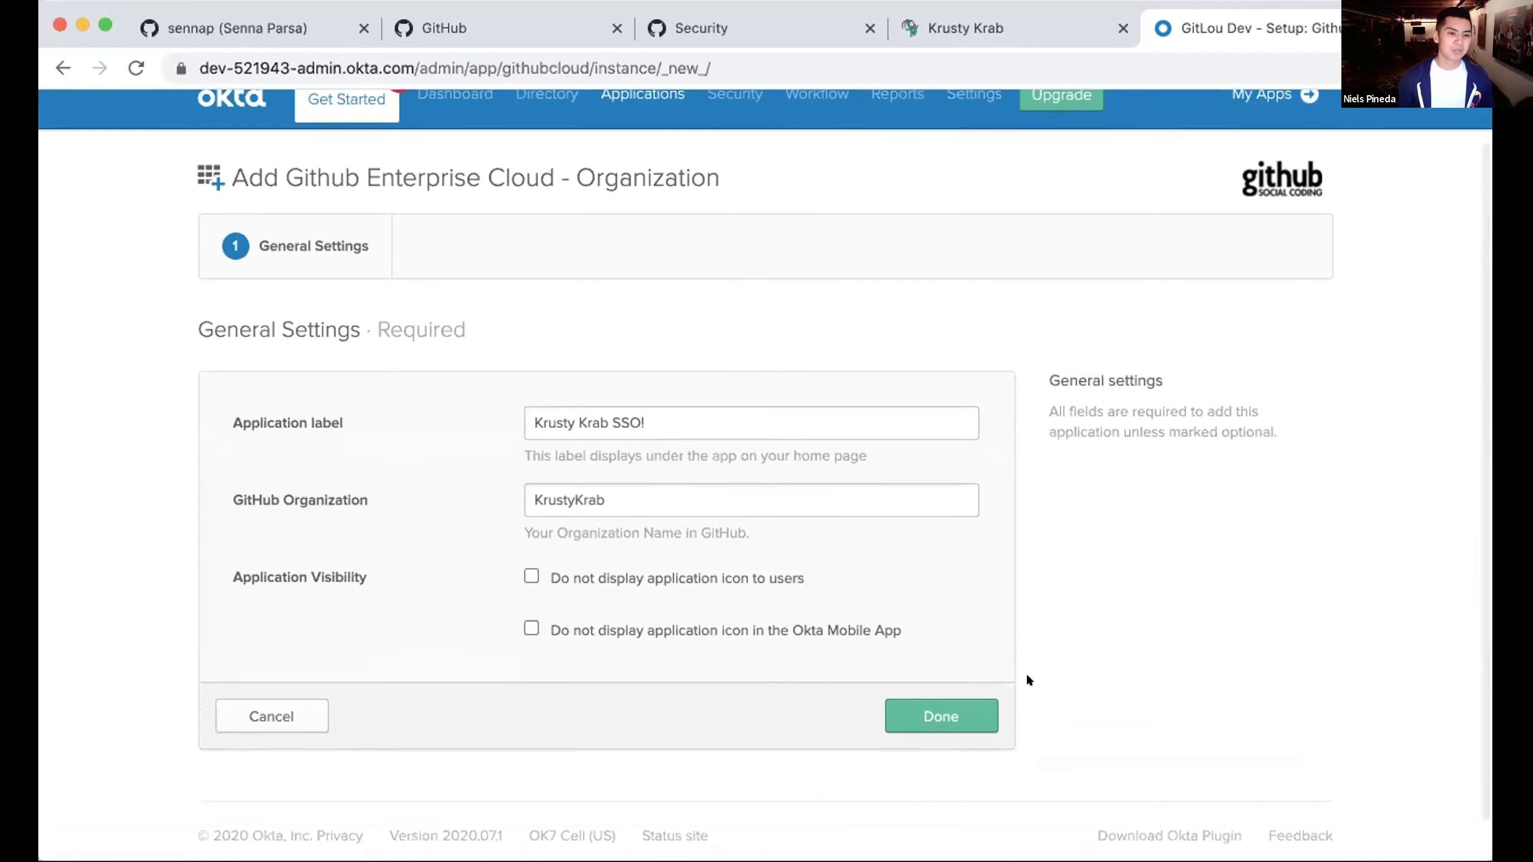
# - Finish adding the Krusty Krab SSO! application and open the SAML 2.0 setup instructions from its sign-on settings
pyautogui.click(972, 717)
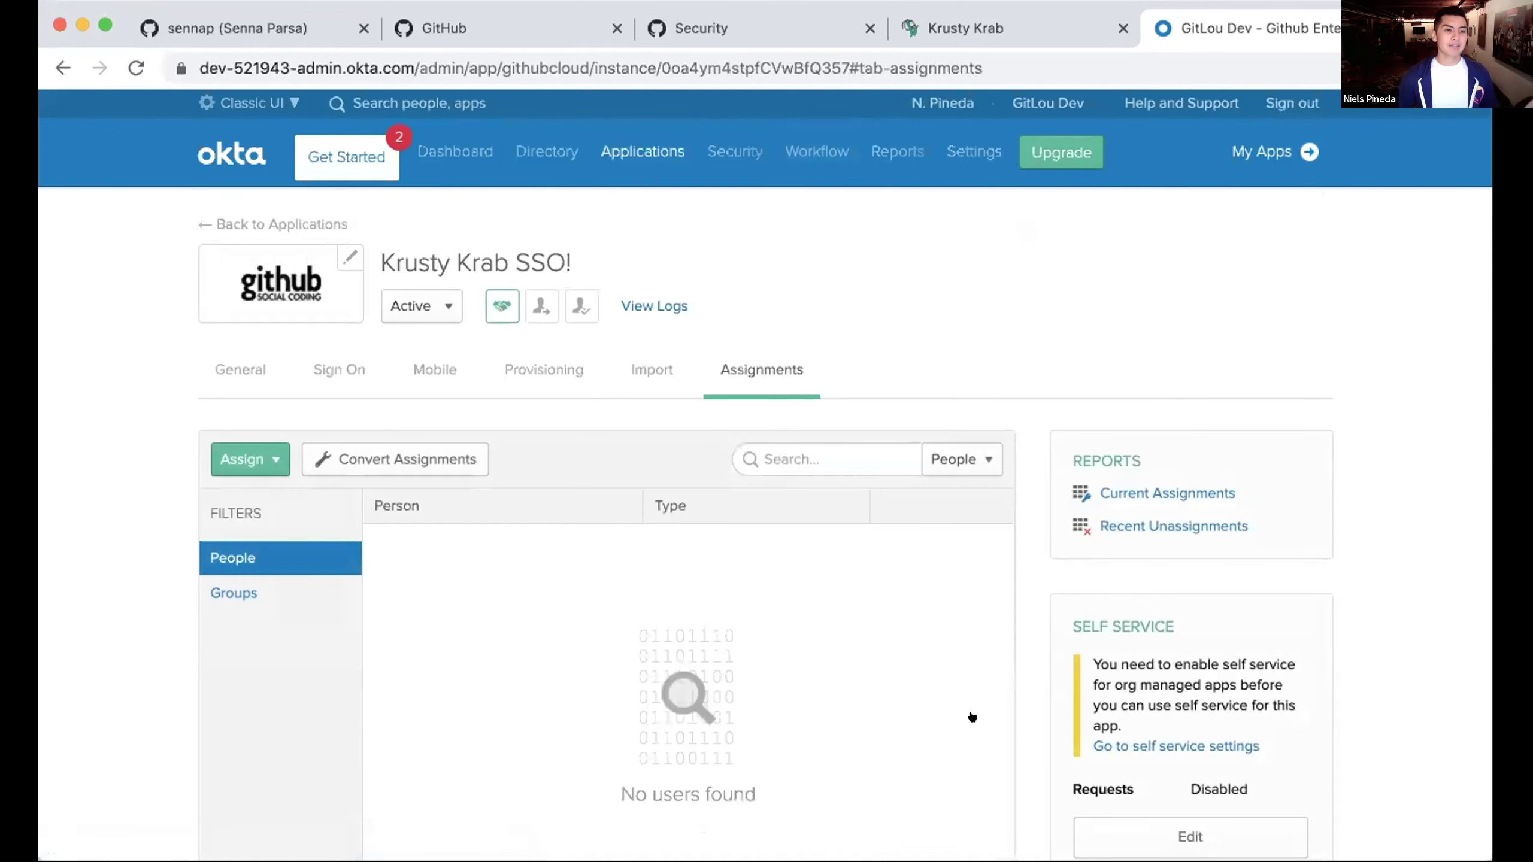
pyautogui.scroll(-1, 968, 370)
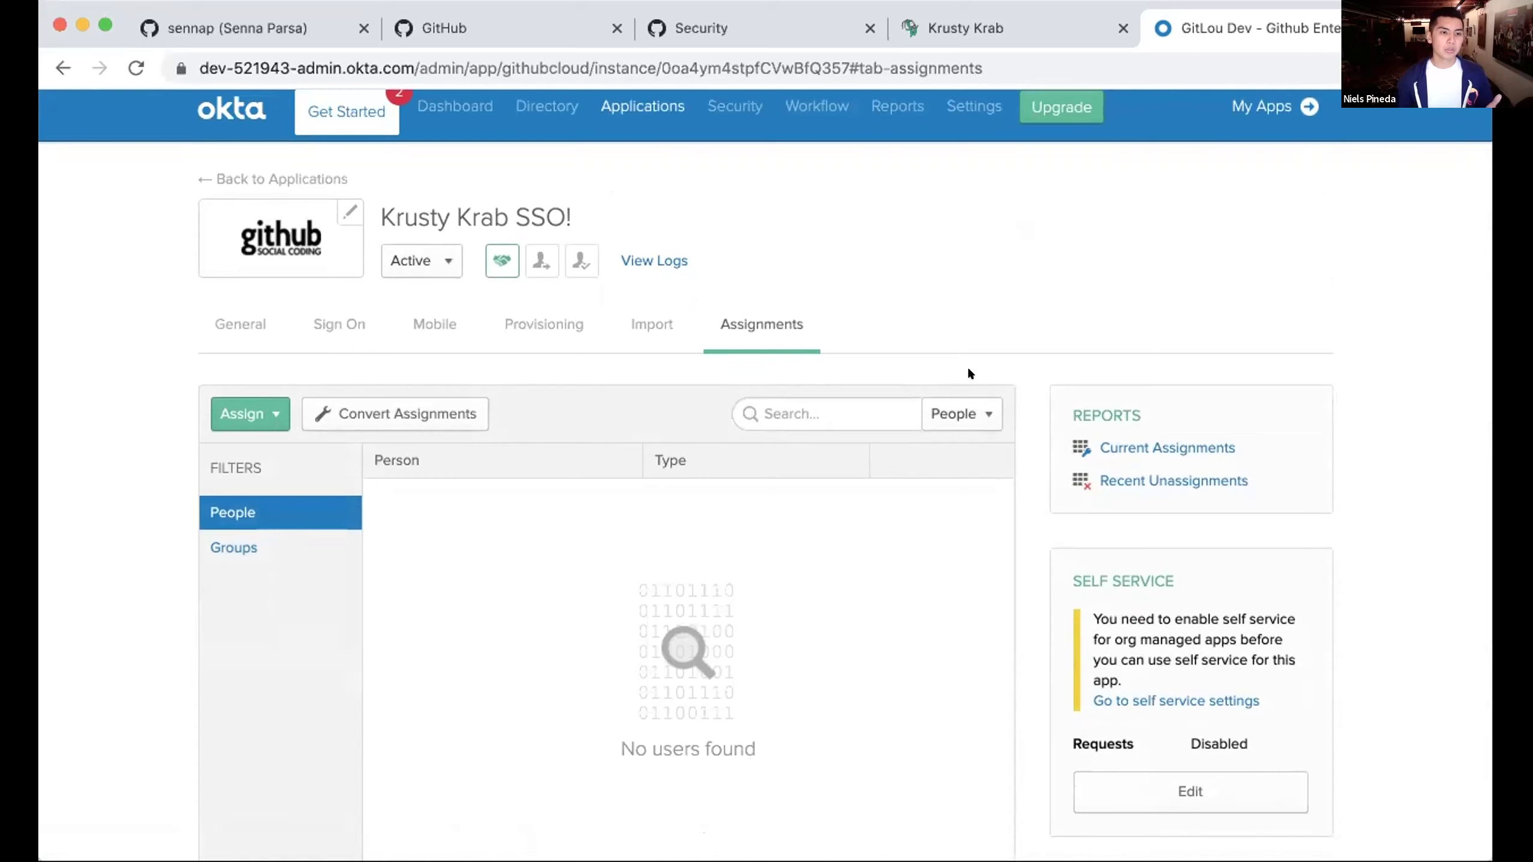
pyautogui.click(354, 338)
pyautogui.scroll(-3, 551, 532)
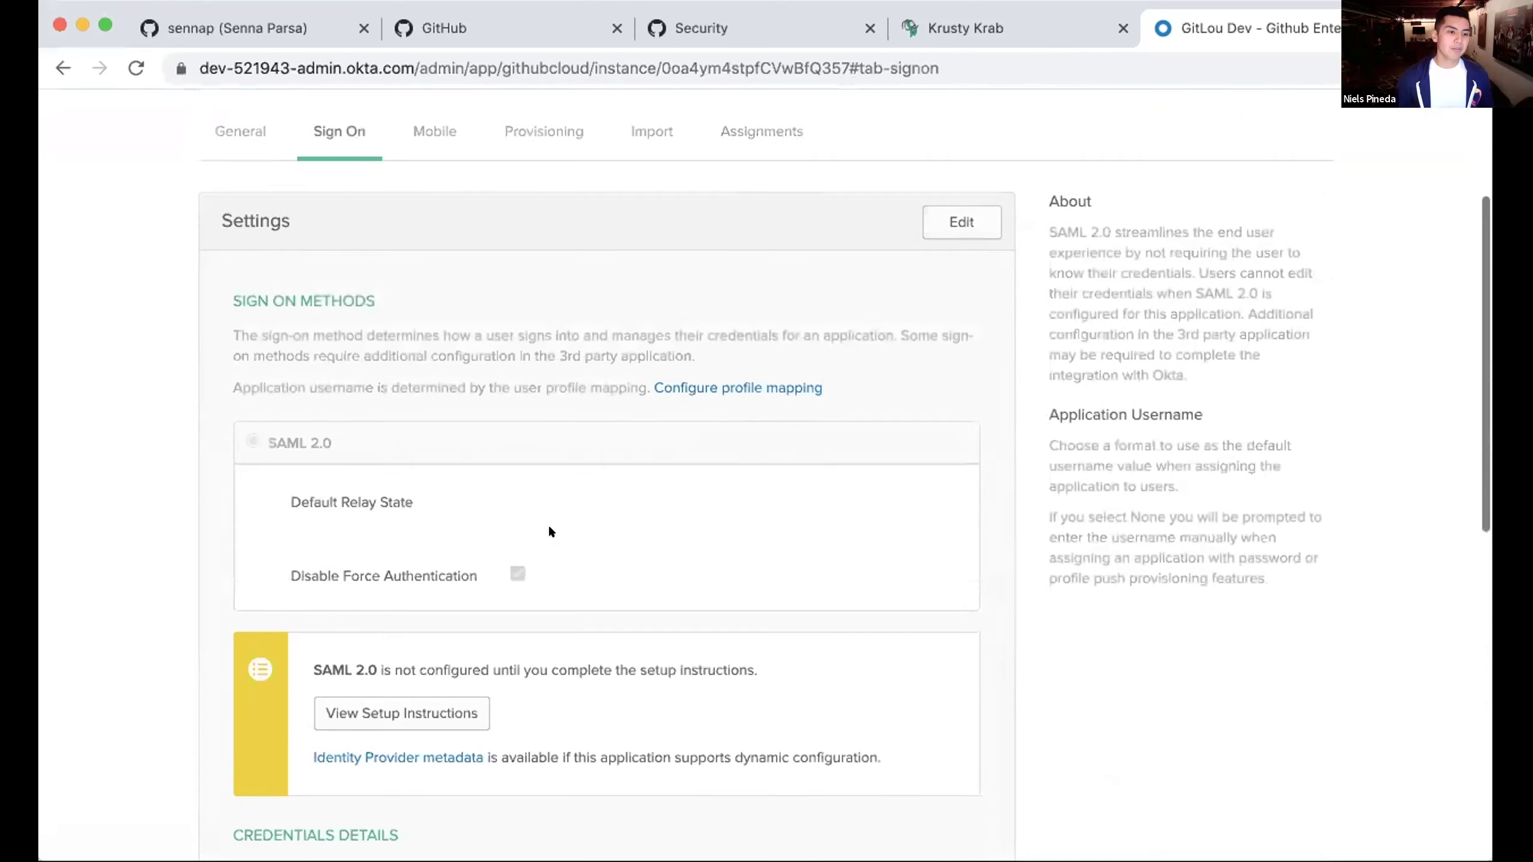
pyautogui.scroll(-2, 549, 531)
pyautogui.click(430, 591)
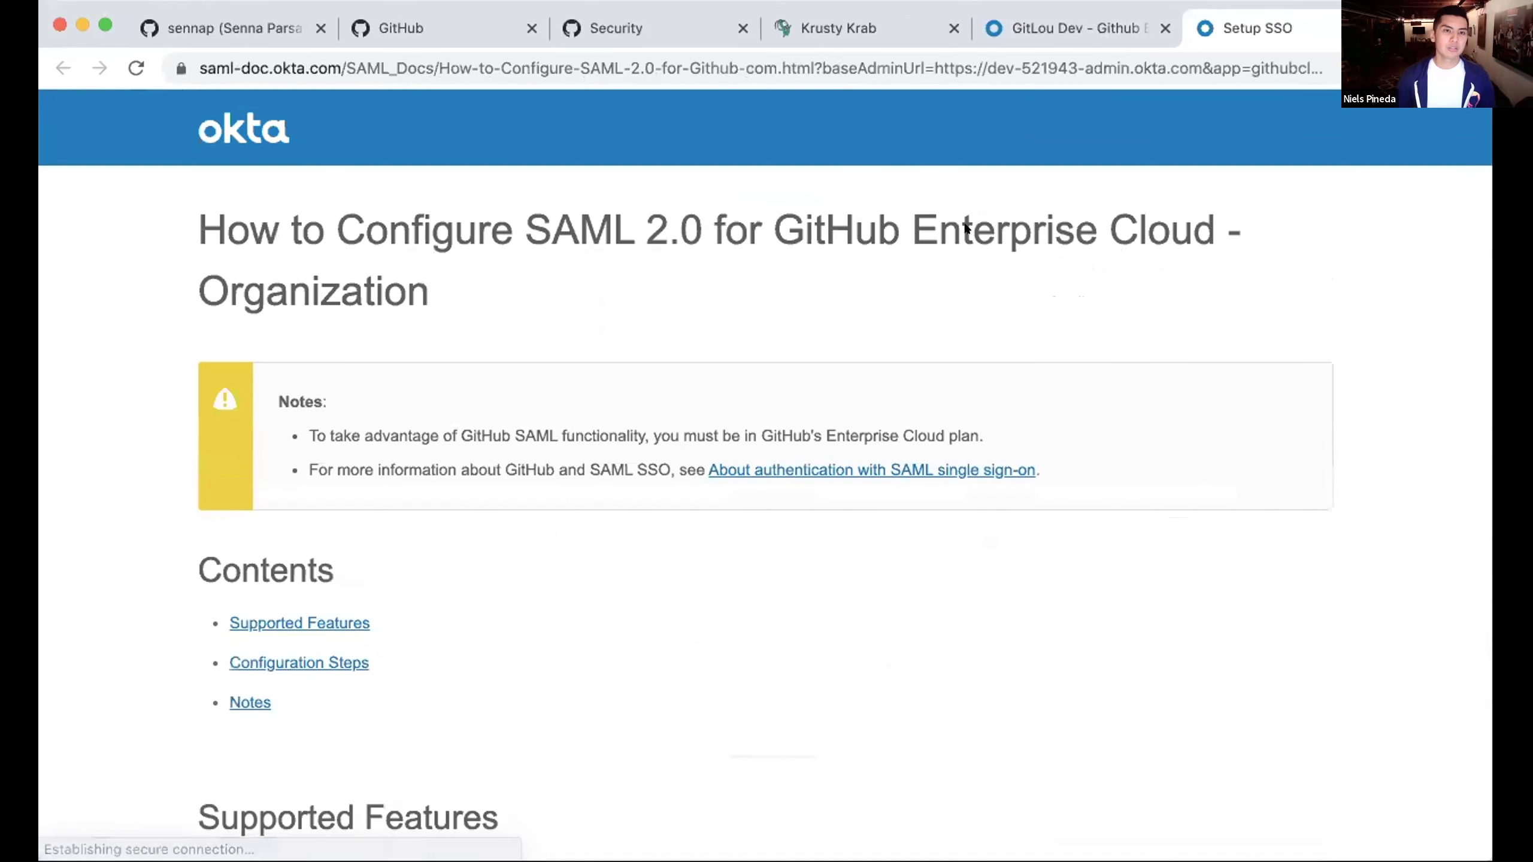
# - Review the application's sign-on settings and the guide's configuration steps, then close the GitHub profile and Krusty Krab browser tabs
pyautogui.click(1076, 28)
pyautogui.scroll(5, 841, 290)
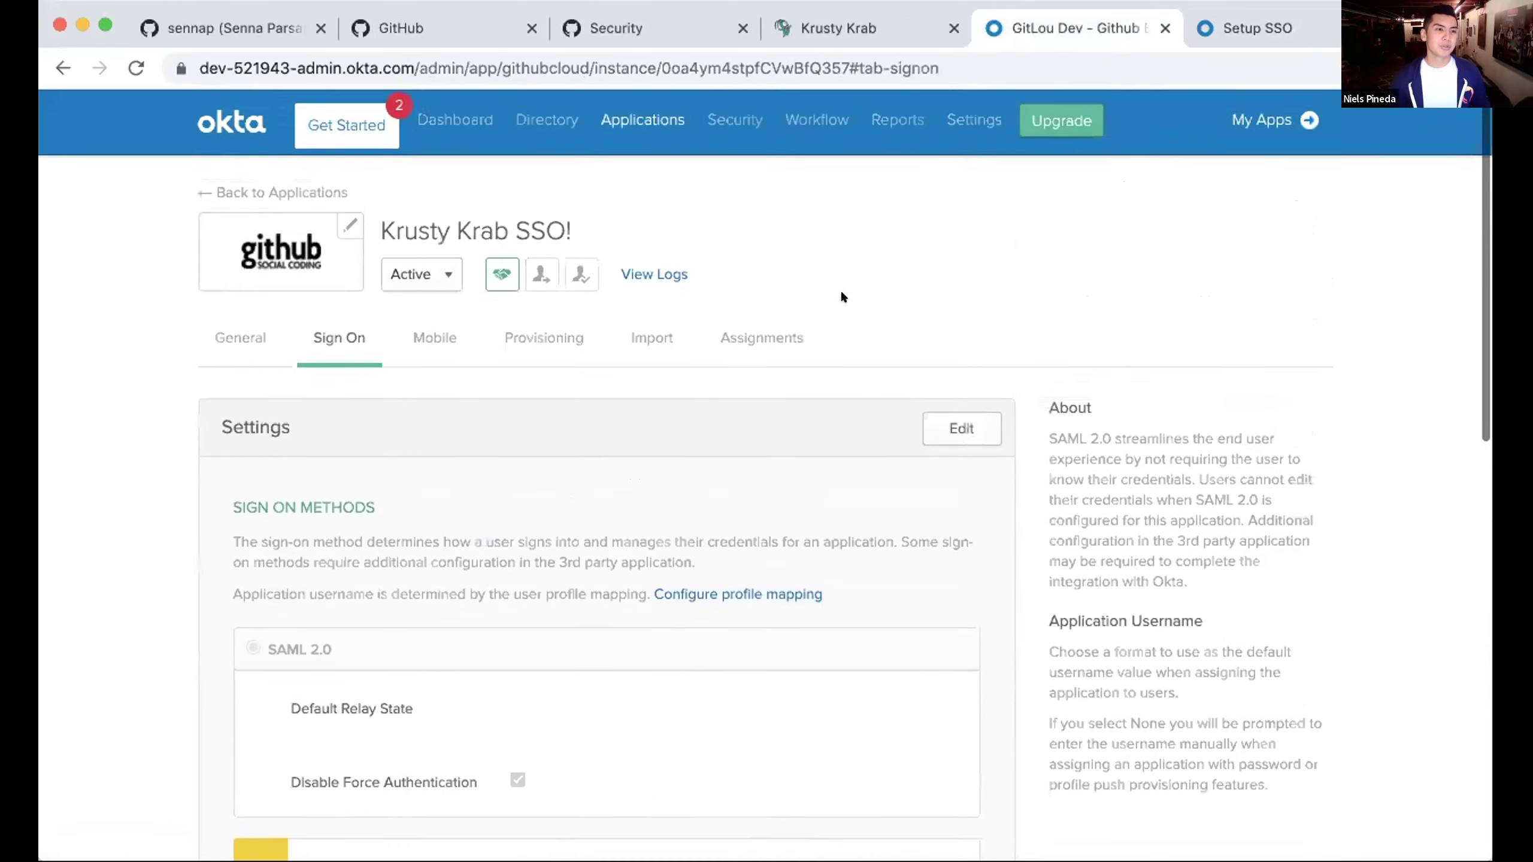
pyautogui.scroll(-4, 842, 292)
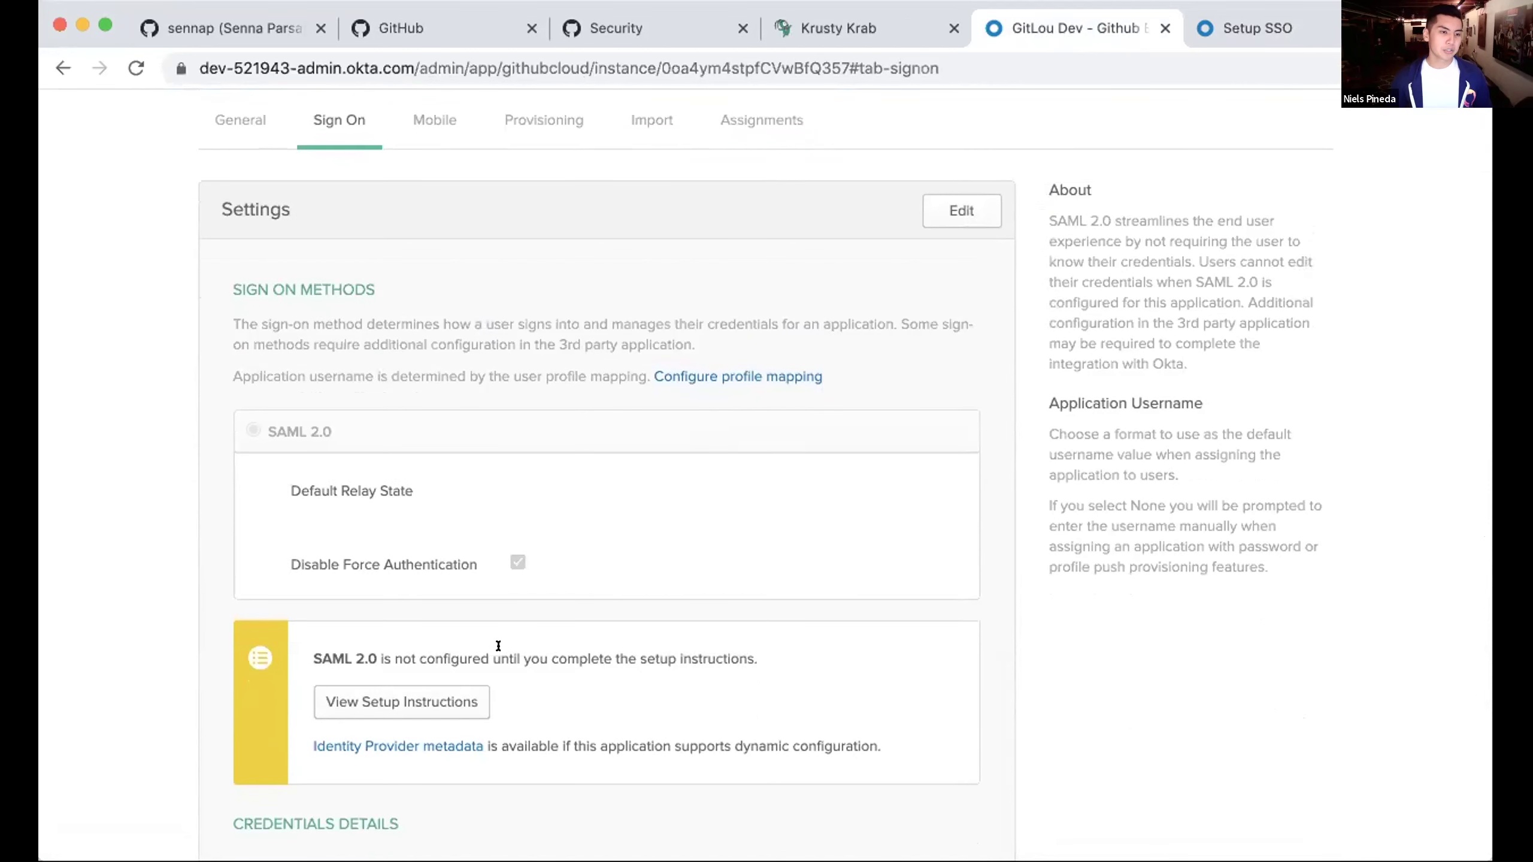
pyautogui.click(1260, 27)
pyautogui.scroll(-12, 896, 459)
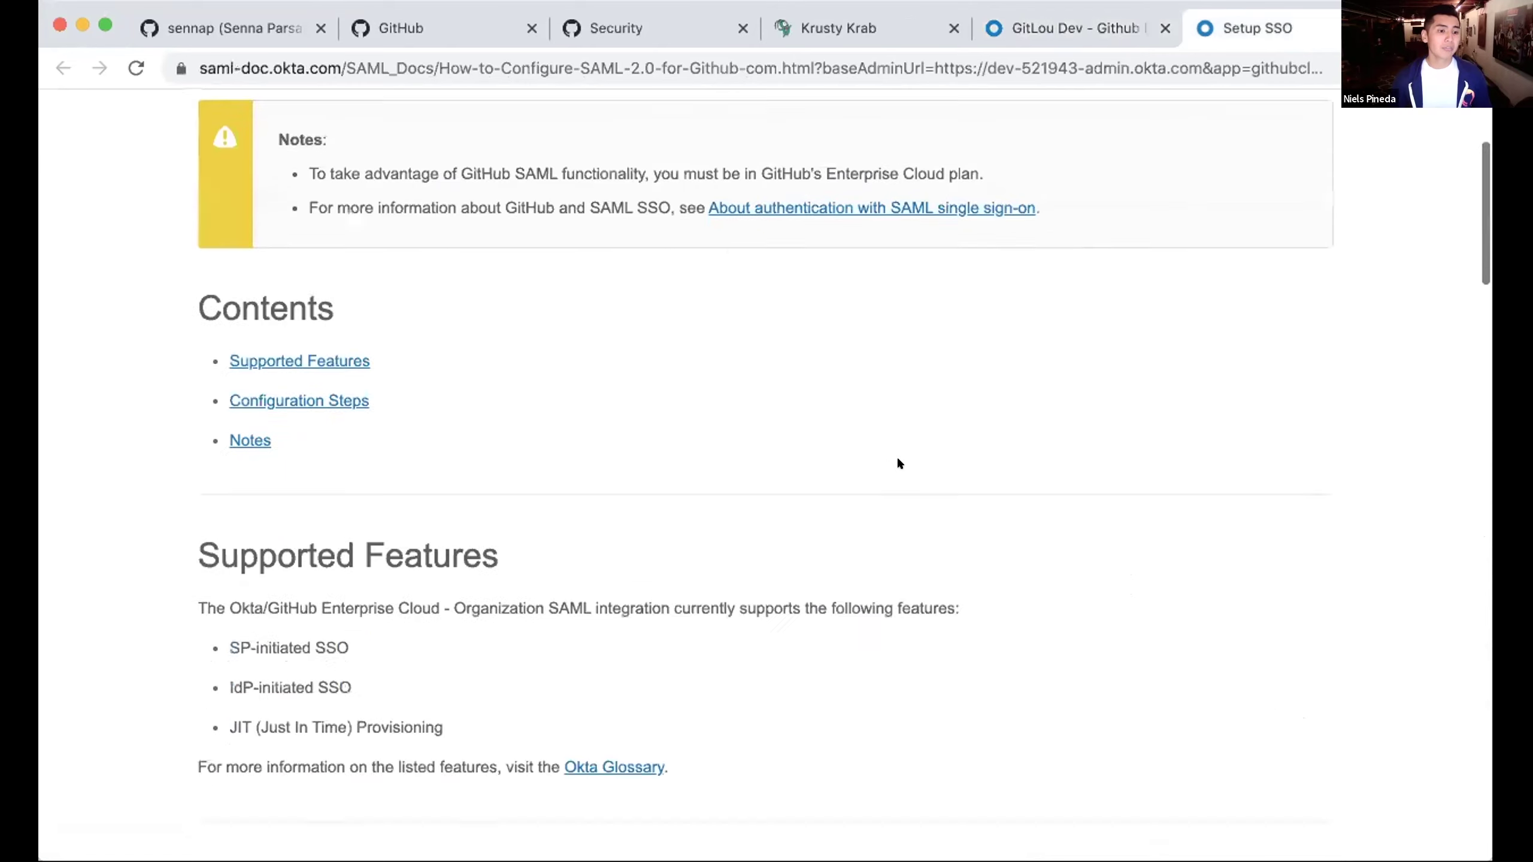
pyautogui.scroll(-5, 896, 462)
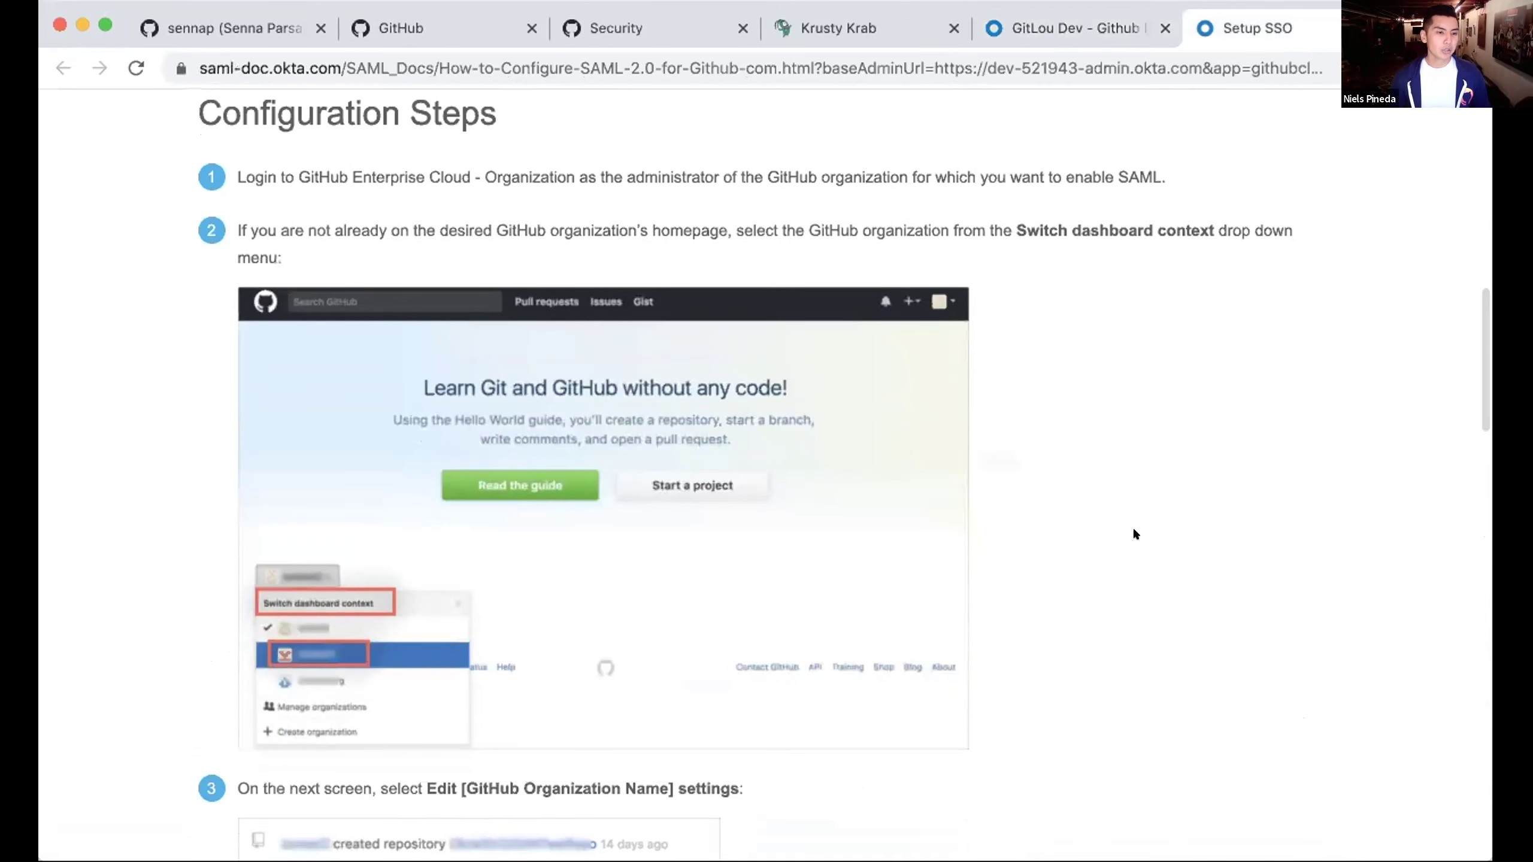
pyautogui.scroll(-2, 1150, 549)
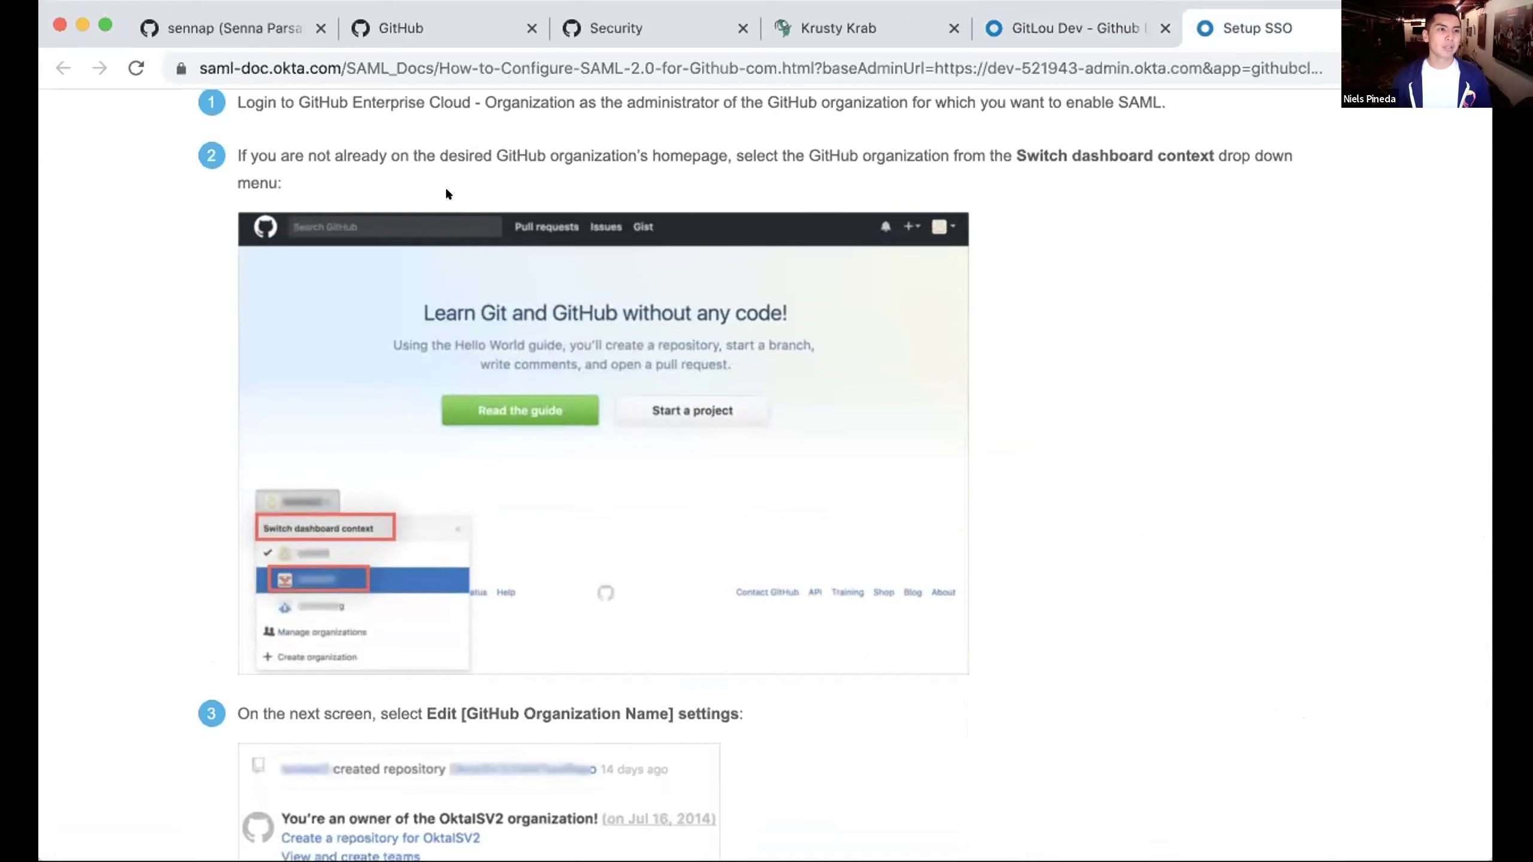
pyautogui.click(320, 28)
pyautogui.click(924, 28)
# - Copy the Sign on URL from Okta's setup guide into the Sign on URL of KrustyKrab's SAML settings on GitHub
pyautogui.scroll(-1, 1096, 371)
pyautogui.scroll(-12, 1096, 373)
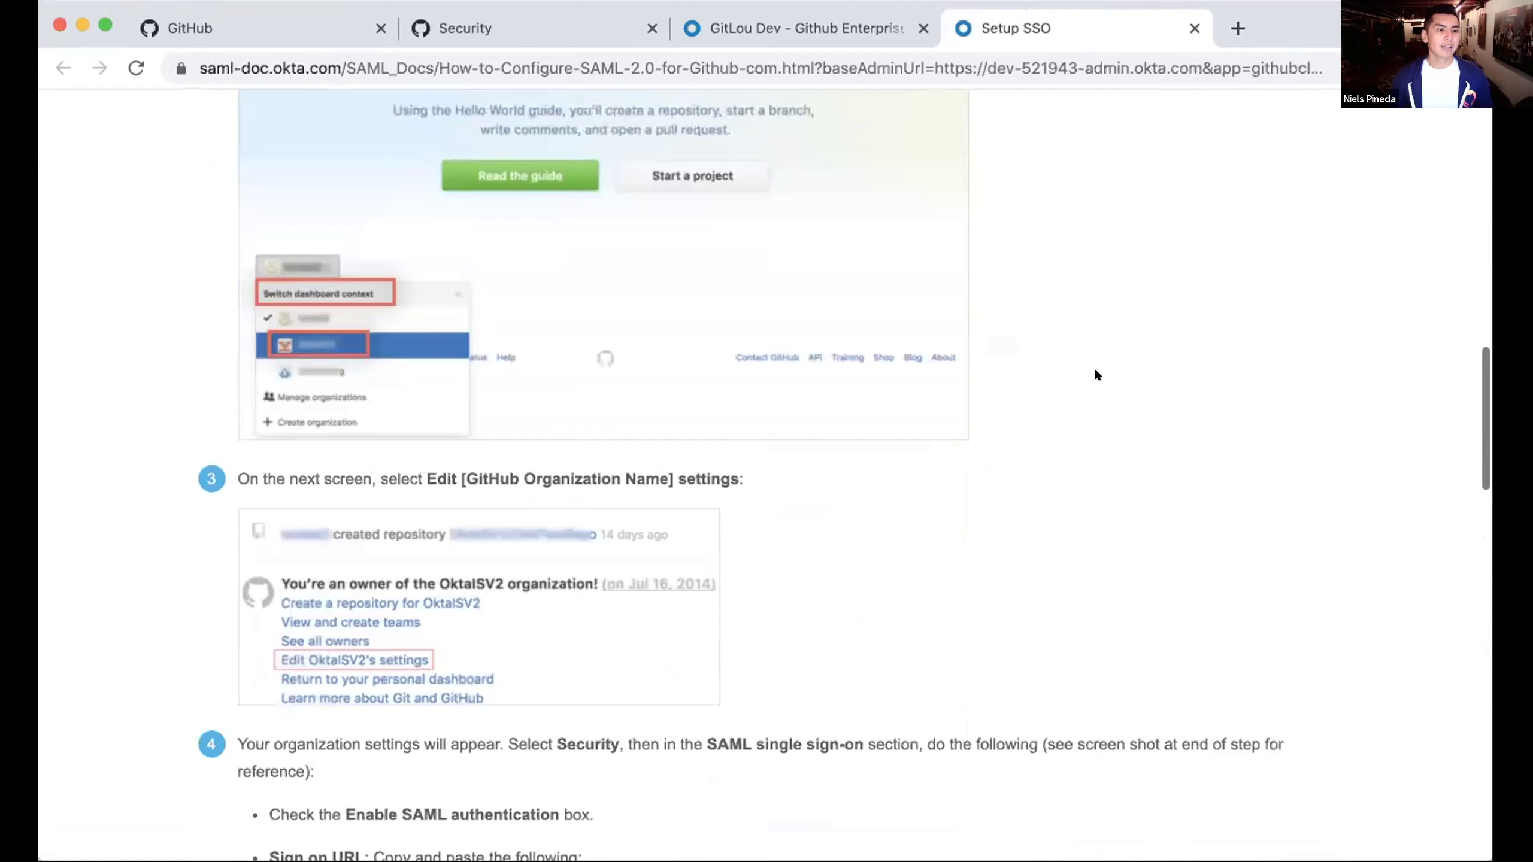
pyautogui.moveTo(943, 361); pyautogui.dragTo(285, 368)
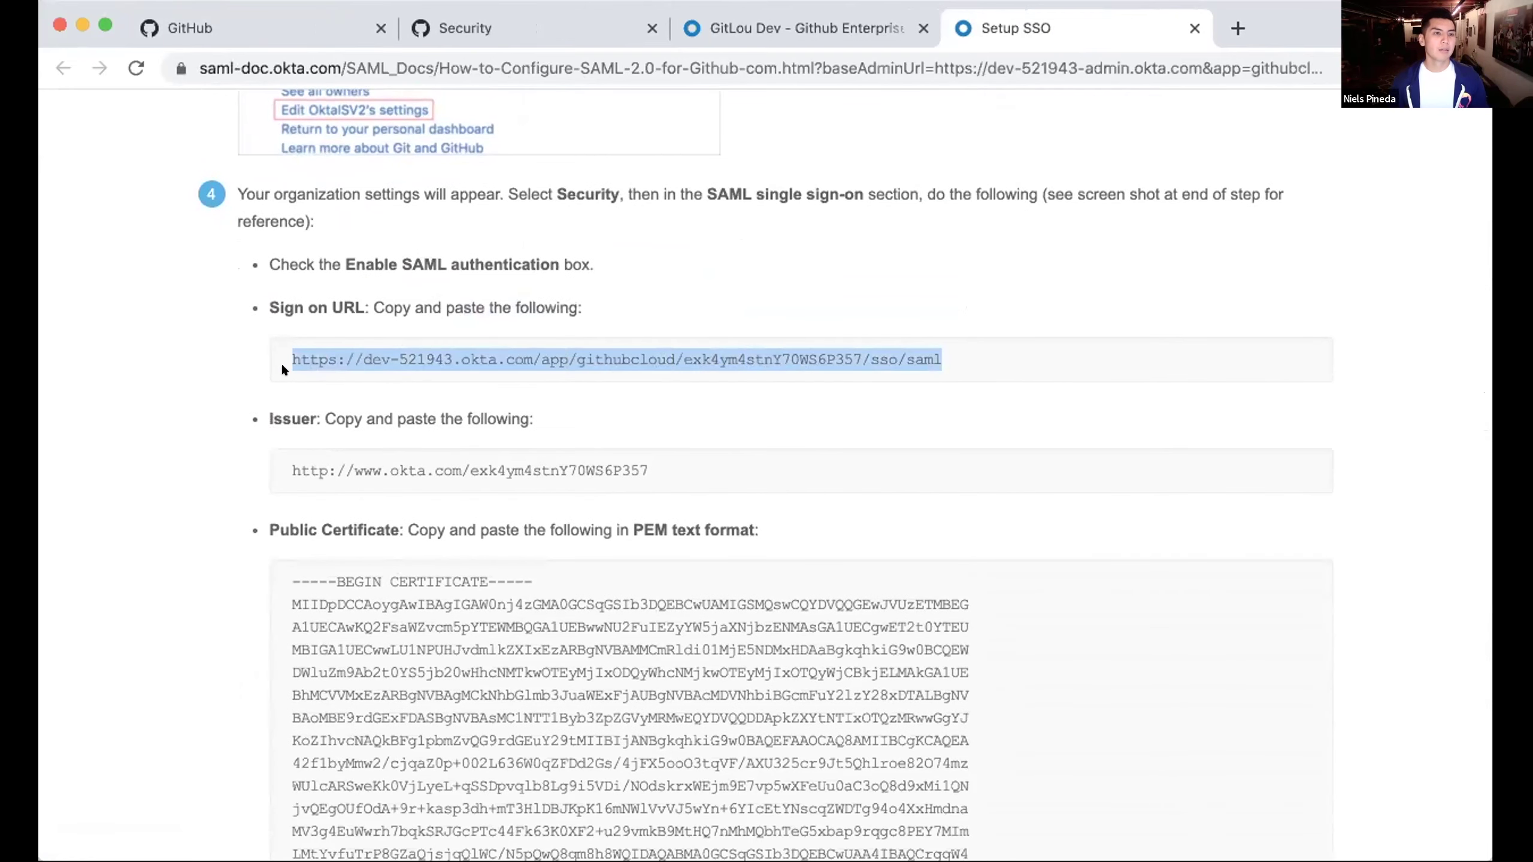
pyautogui.click(445, 38)
pyautogui.click(664, 471)
pyautogui.write('https://dev-521943.okta.com/app/githubcloud/exk4ym4stnY70WS6P357/sso/saml')
# - Copy the Issuer URL from the Okta setup guide into the Issuer of GitHub's SAML settings
pyautogui.click(1016, 28)
pyautogui.scroll(-1, 843, 413)
pyautogui.scroll(-1, 843, 413)
pyautogui.moveTo(652, 396); pyautogui.dragTo(315, 373)
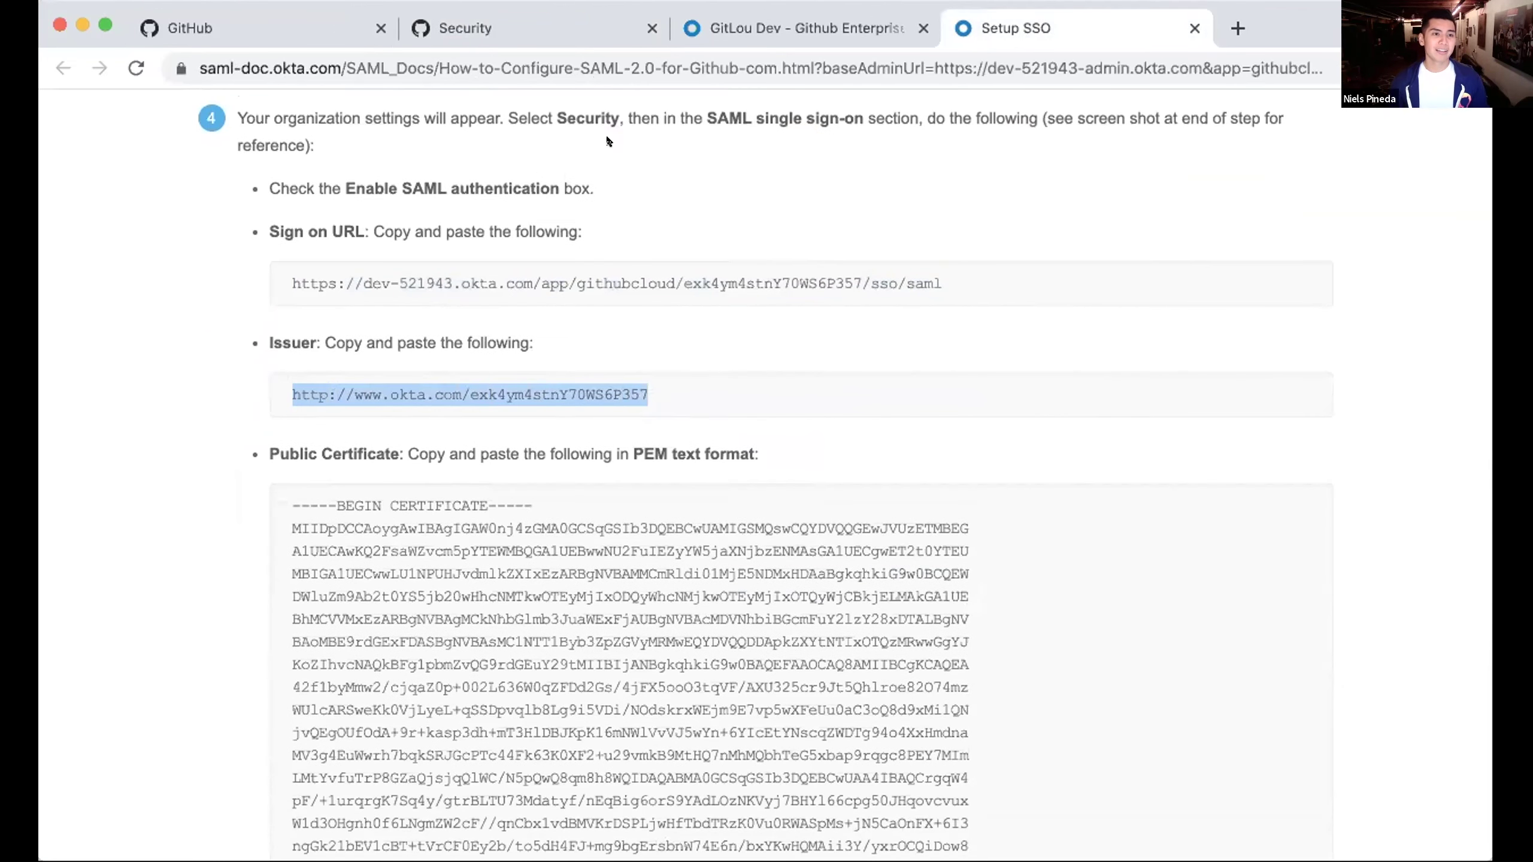
pyautogui.click(587, 24)
pyautogui.press('super+v')
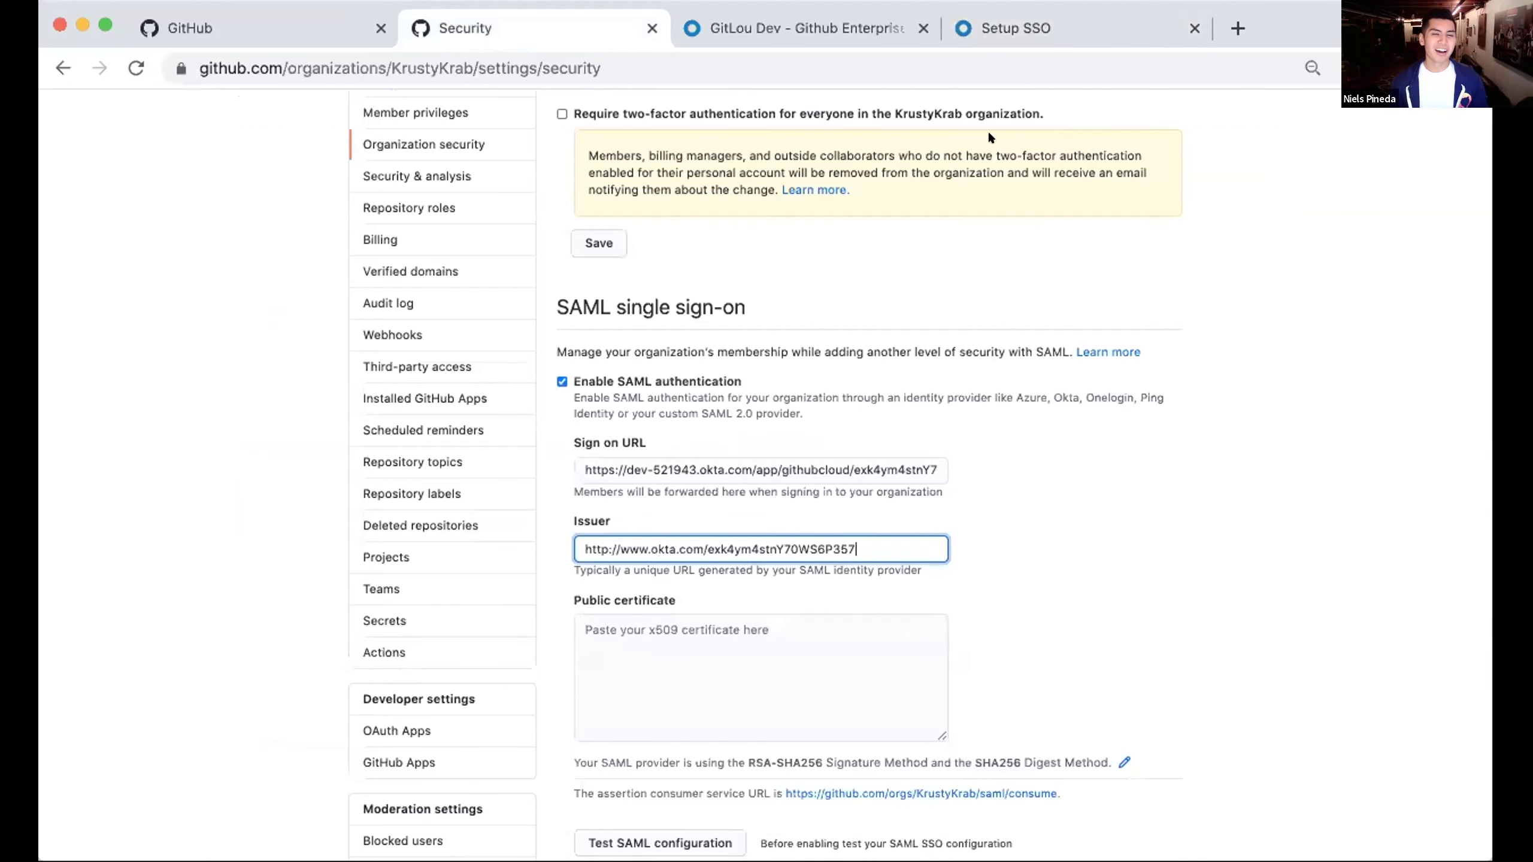
# - Copy the full PEM certificate from the Okta setup guide into the Public certificate of GitHub's SAML settings
pyautogui.click(1016, 27)
pyautogui.scroll(-7, 821, 411)
pyautogui.moveTo(517, 585); pyautogui.dragTo(265, 172)
pyautogui.click(553, 22)
pyautogui.click(605, 644)
pyautogui.press('super+v')
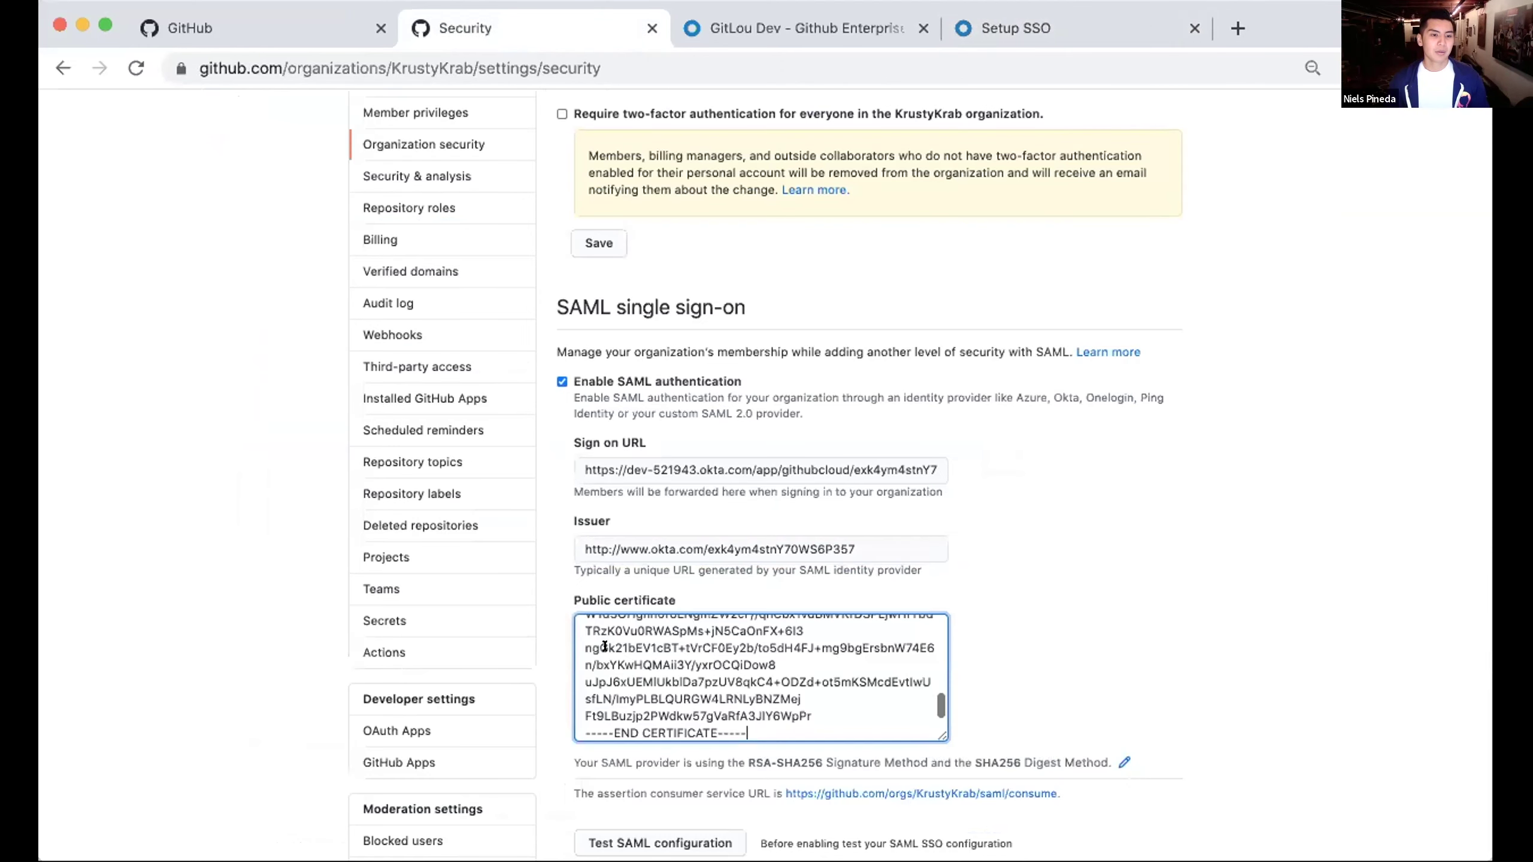
# - Try testing the SAML configuration, then return to the organization's security settings and enable SAML authentication again
pyautogui.scroll(-2, 546, 688)
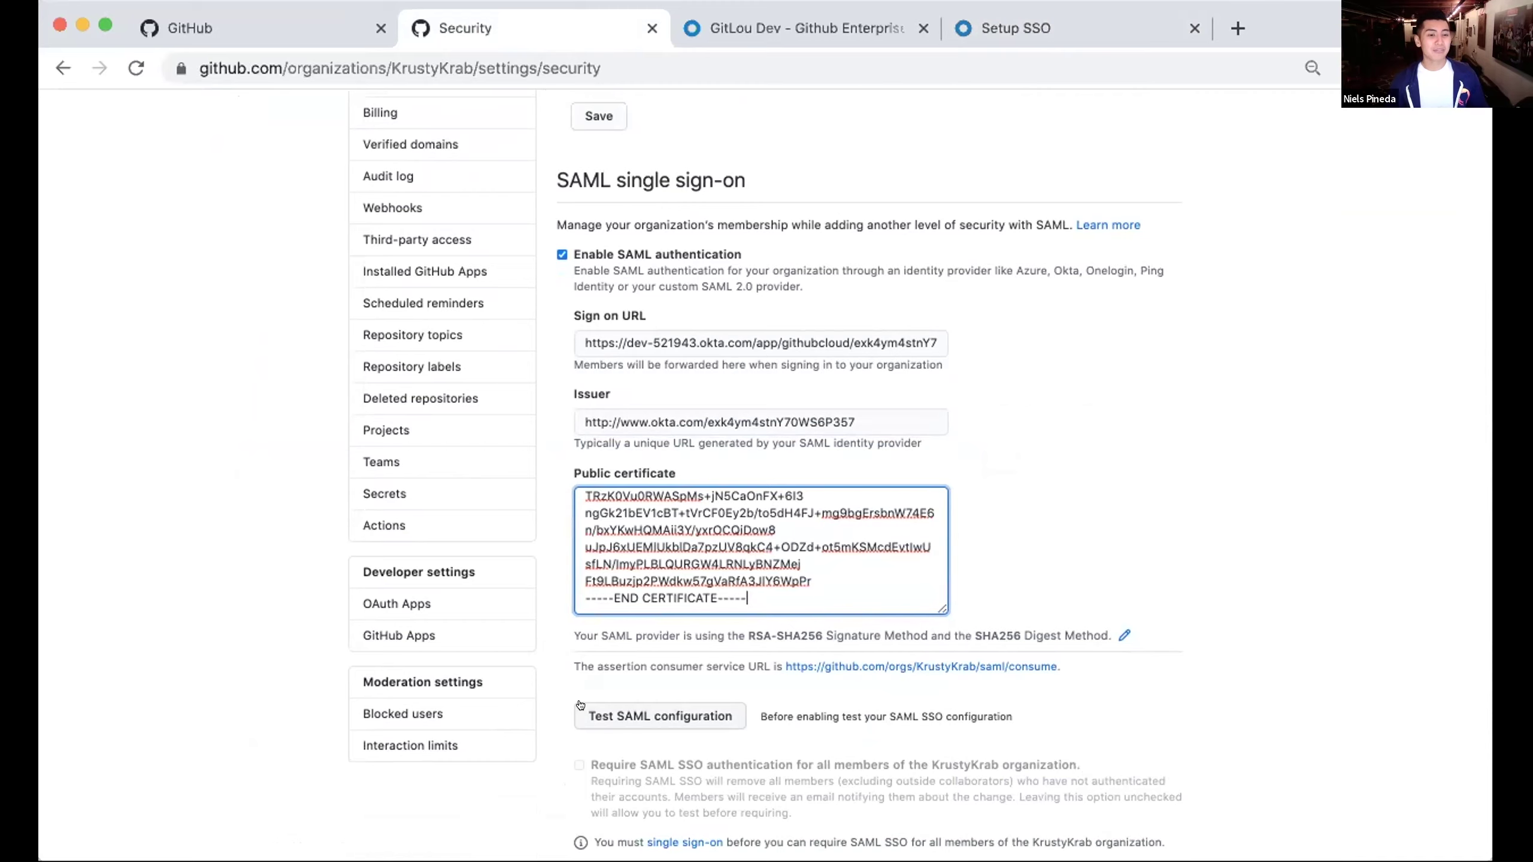
pyautogui.click(611, 718)
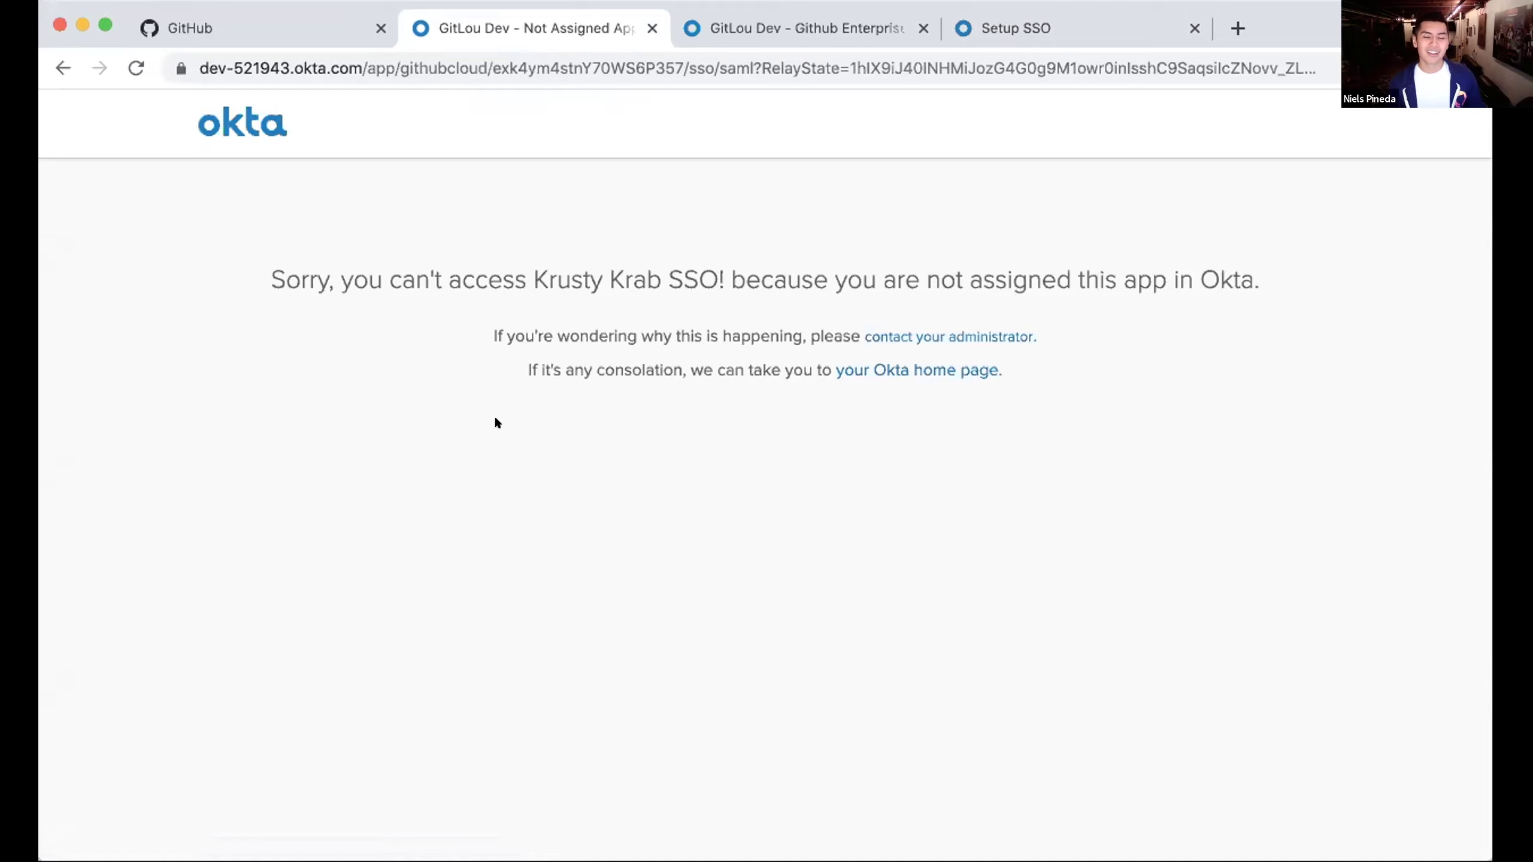
pyautogui.hscroll(-5, 496, 422)
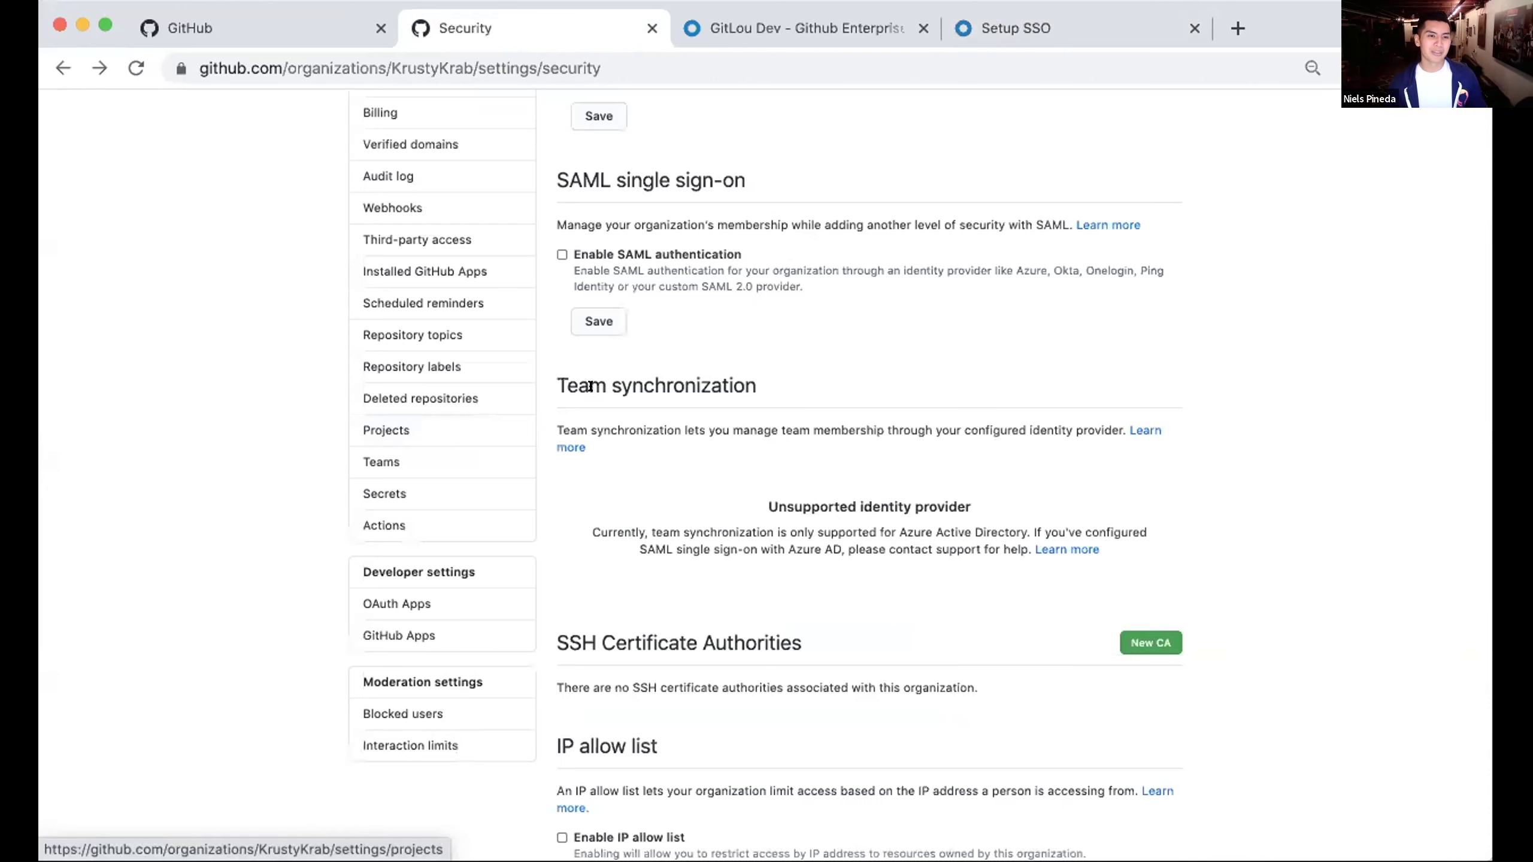
pyautogui.click(560, 255)
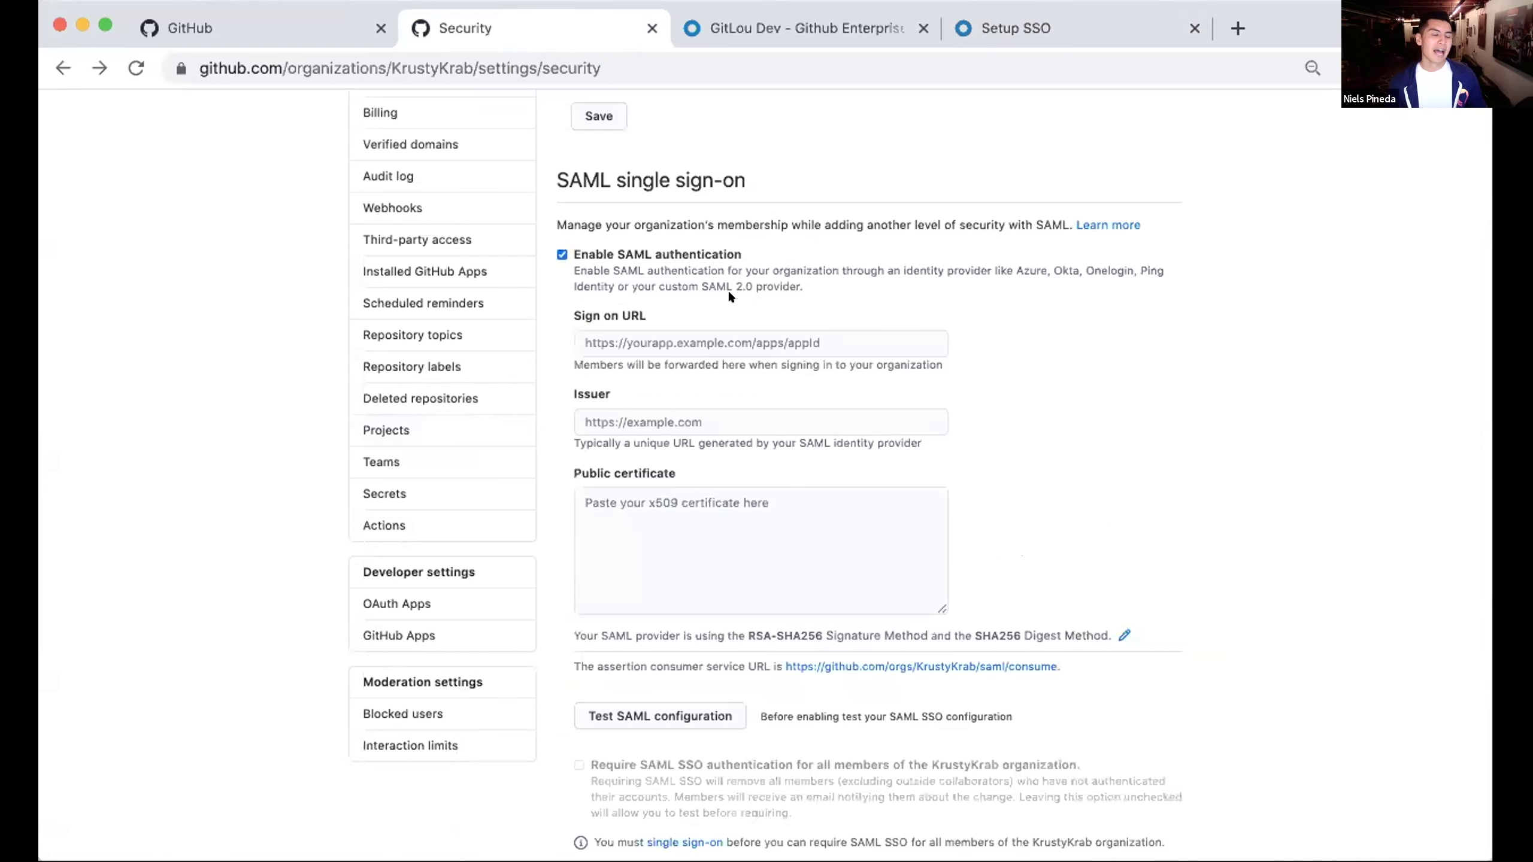
# - In the Okta admin console, assign the Krusty Krab SSO! application to the first listed person and save the assignment
pyautogui.click(1009, 18)
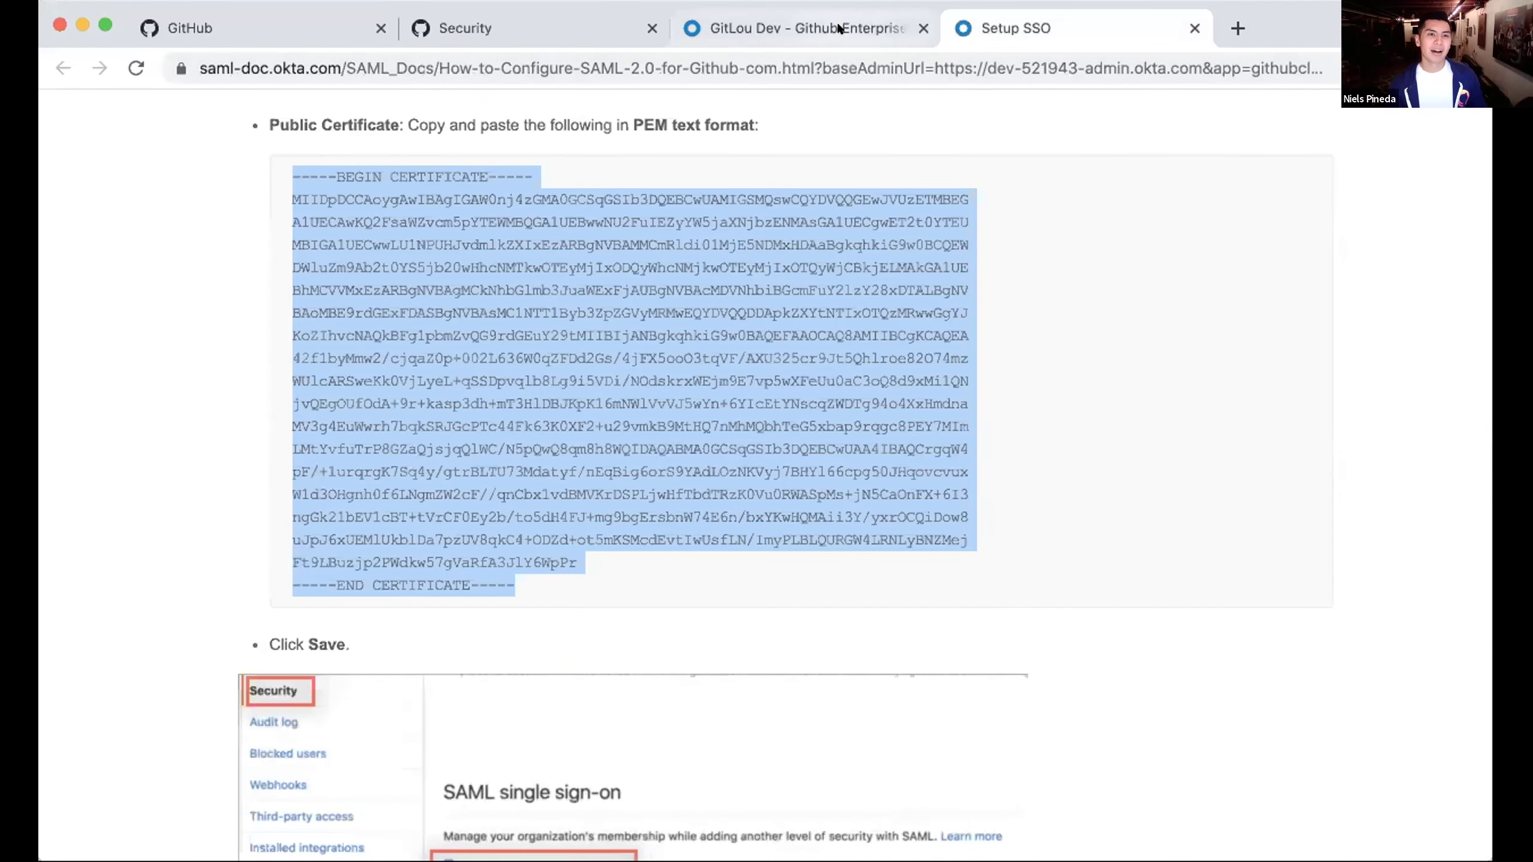
pyautogui.click(839, 29)
pyautogui.scroll(5, 764, 329)
pyautogui.click(767, 363)
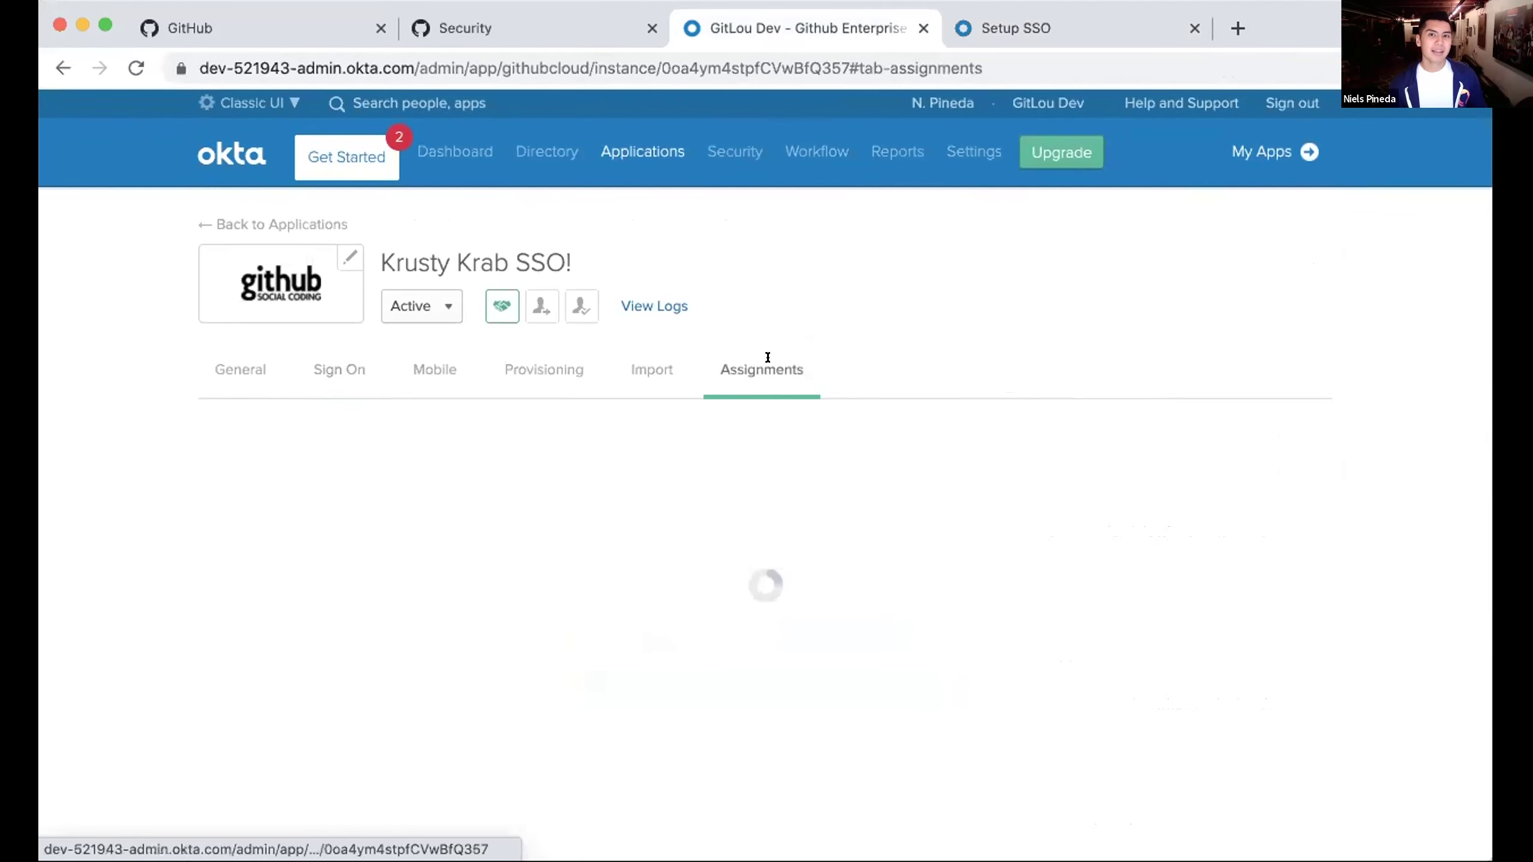
pyautogui.click(253, 462)
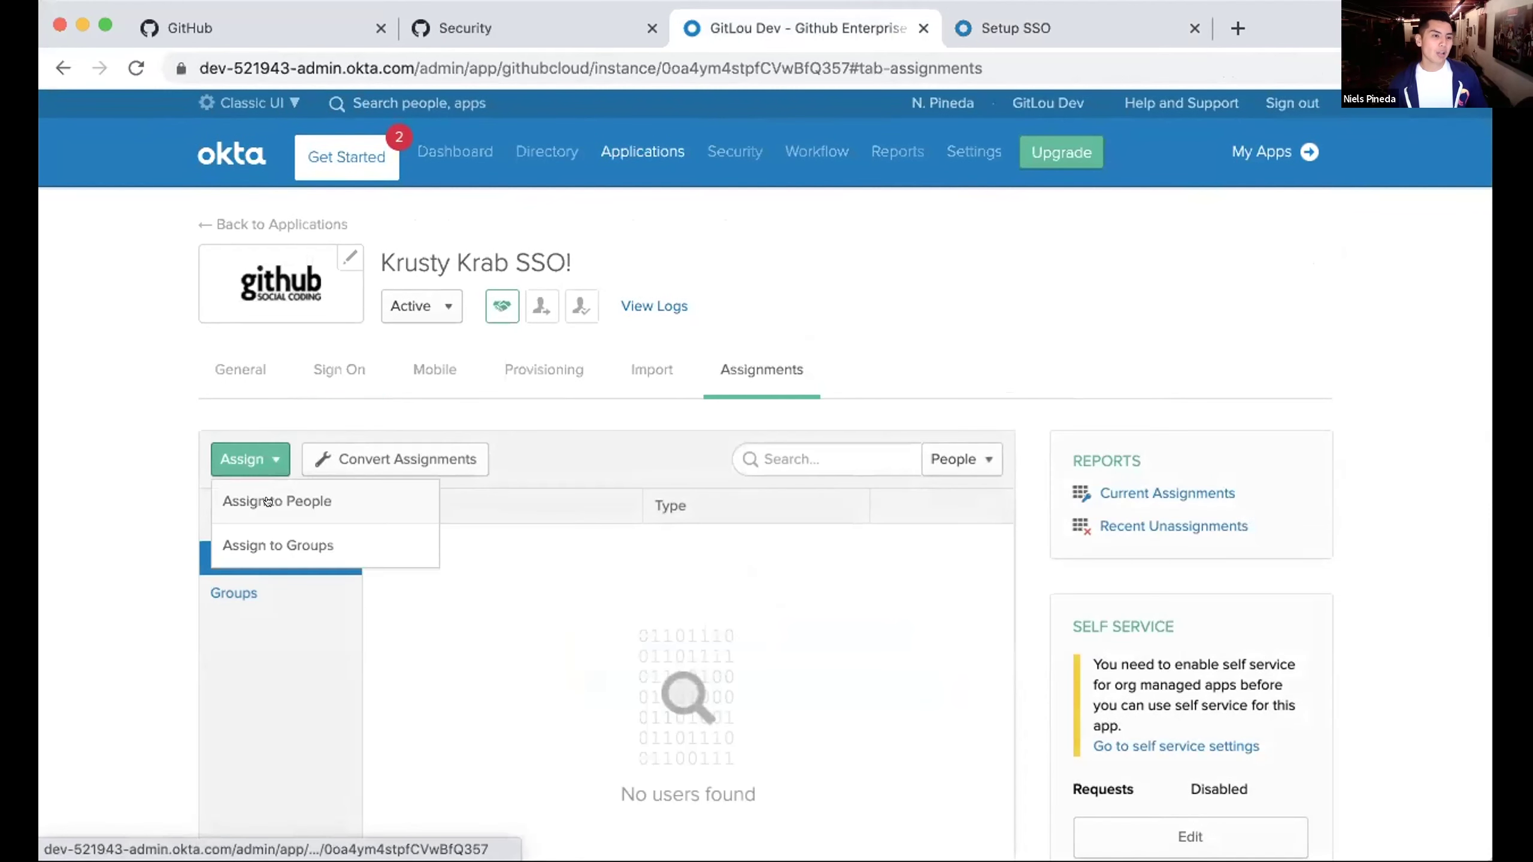
pyautogui.click(267, 501)
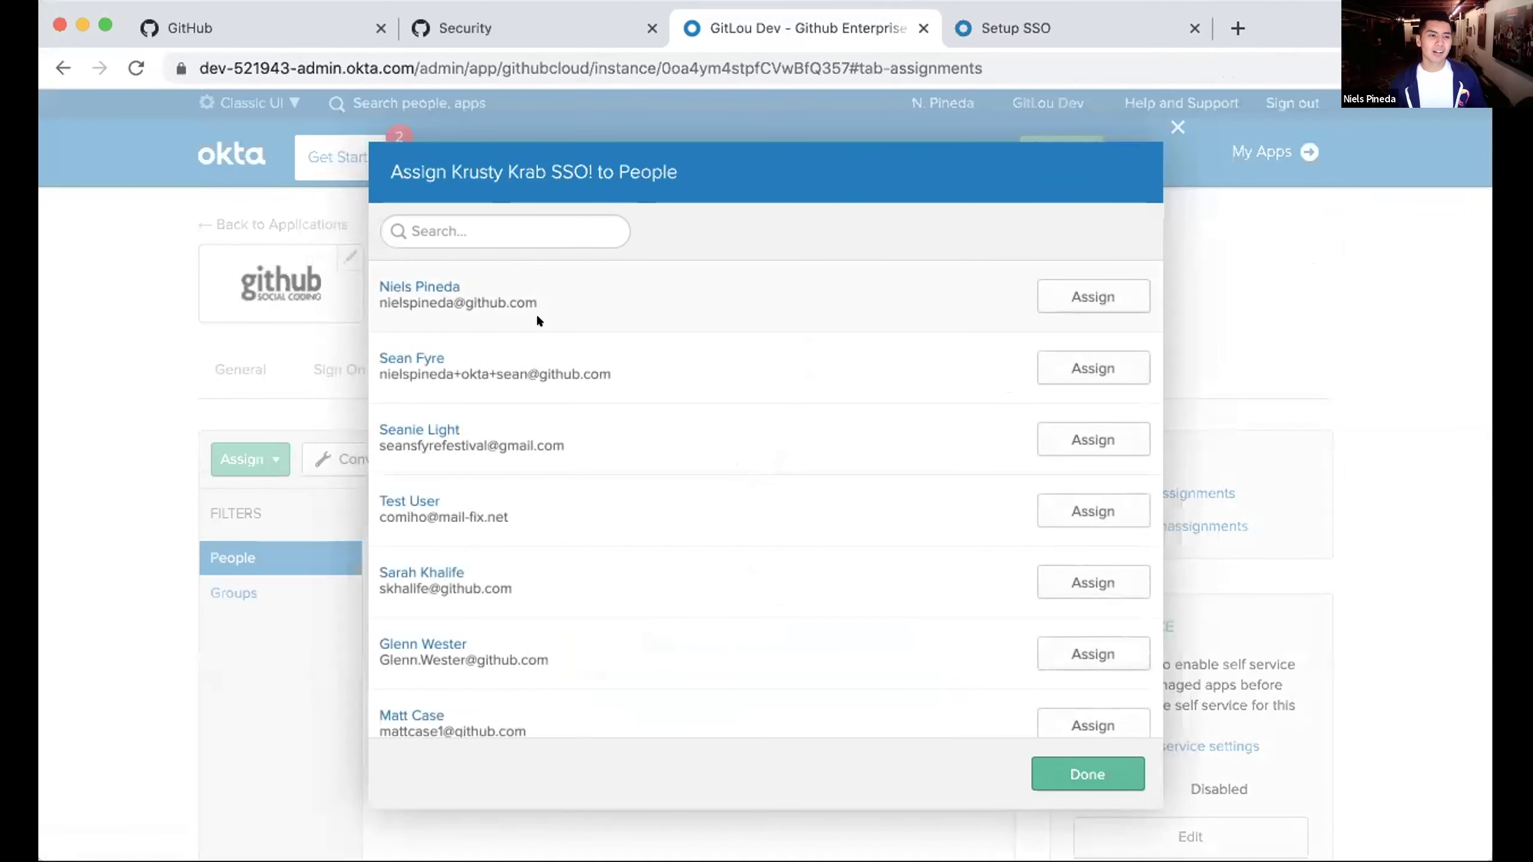
pyautogui.click(1093, 290)
pyautogui.click(934, 764)
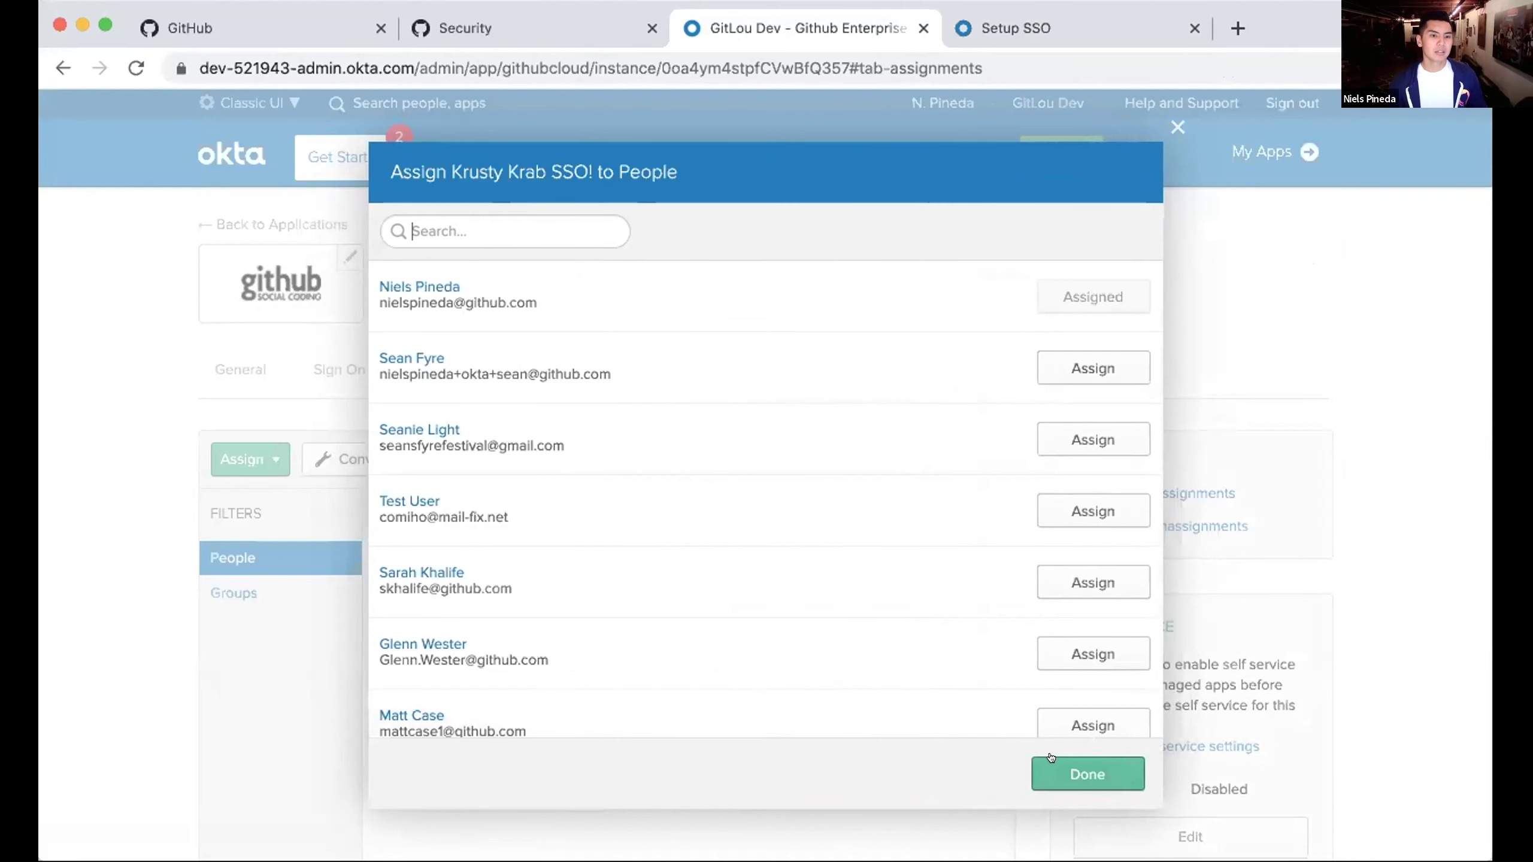
pyautogui.click(1059, 773)
# - Paste the setup guide's PEM certificate into the Public certificate of the re-enabled SAML settings on GitHub
pyautogui.click(1027, 29)
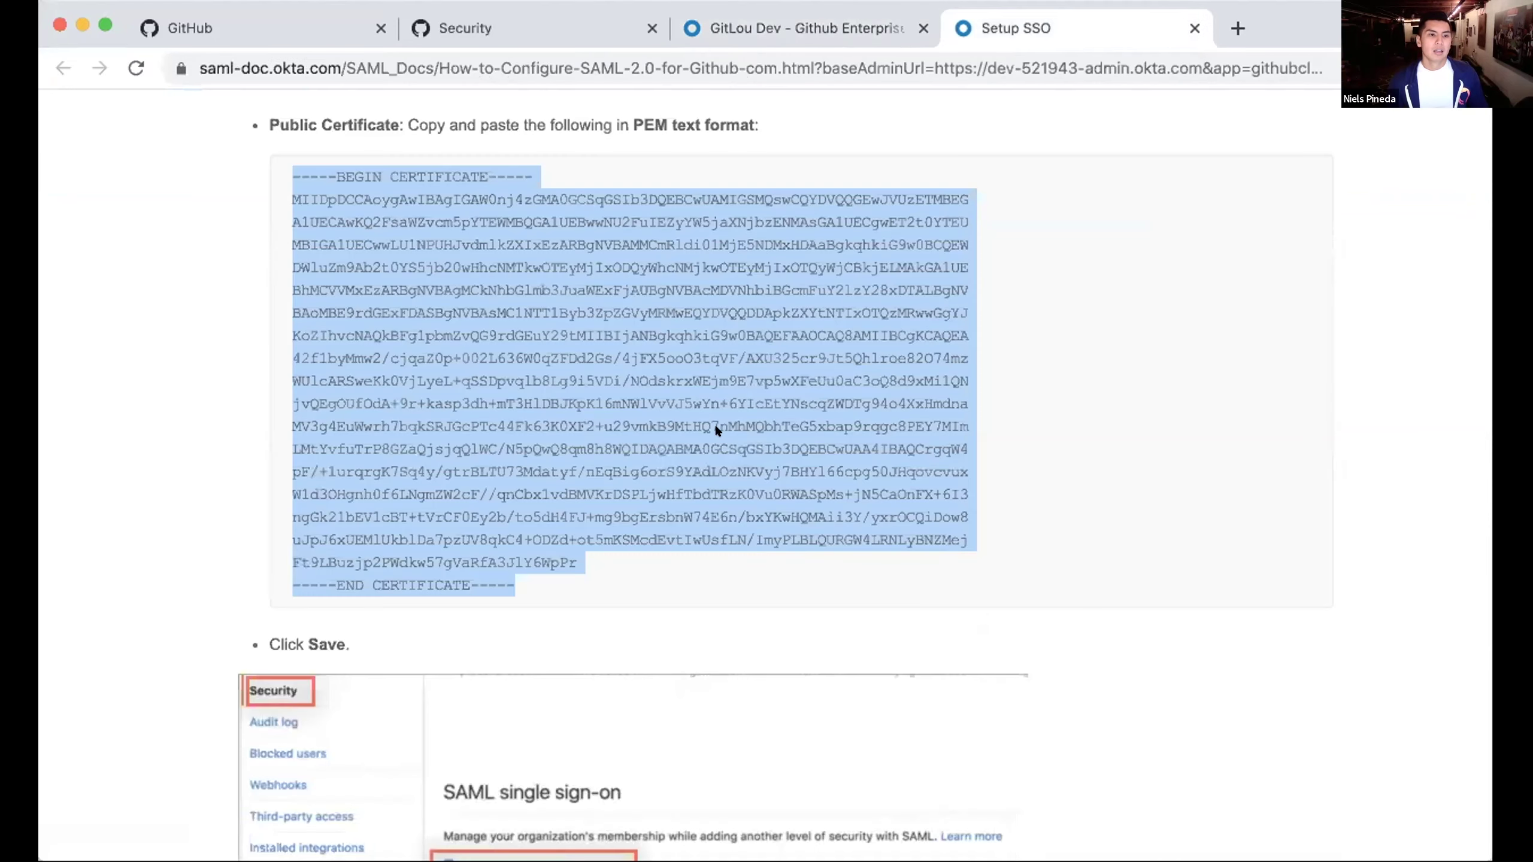
pyautogui.click(558, 25)
pyautogui.click(643, 534)
pyautogui.press('super+v')
# - Fill in the SAML Issuer on GitHub with the Issuer URL copied from the Okta setup guide
pyautogui.click(1028, 34)
pyautogui.scroll(6, 819, 381)
pyautogui.moveTo(658, 469); pyautogui.dragTo(280, 459)
pyautogui.press('super+c')
pyautogui.click(558, 26)
pyautogui.click(761, 422)
pyautogui.press('super+v')
# - Fill in the SAML Sign on URL on GitHub with the one copied from the Okta setup guide
pyautogui.click(1023, 12)
pyautogui.moveTo(945, 350); pyautogui.dragTo(281, 339)
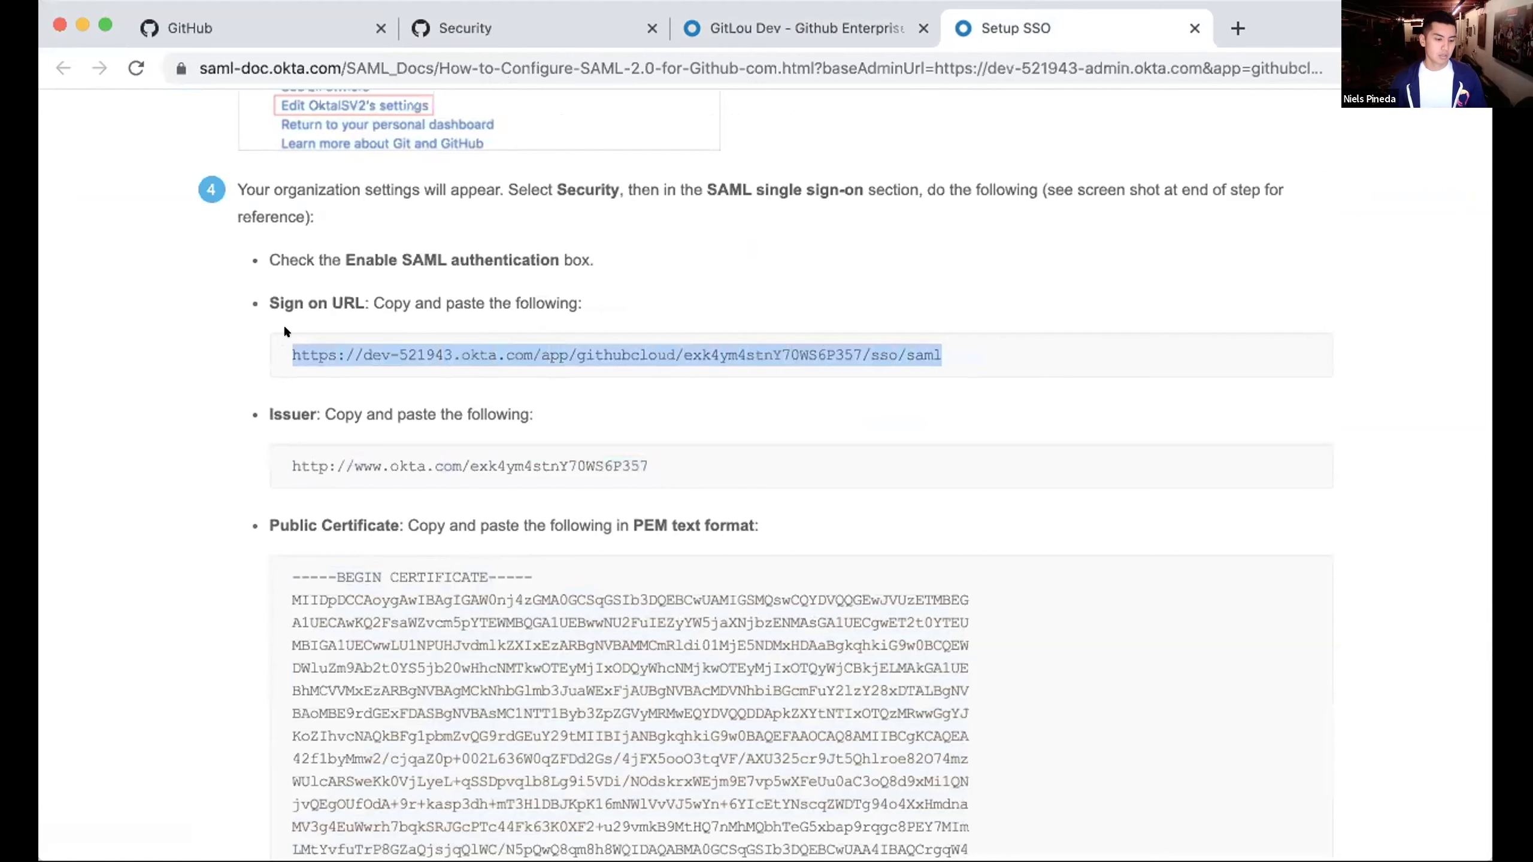
pyautogui.click(520, 13)
pyautogui.click(639, 337)
pyautogui.press('super+v')
# - Test the SAML configuration through Okta and save the organization's SAML single sign-on settings
pyautogui.scroll(-2, 606, 619)
pyautogui.click(634, 612)
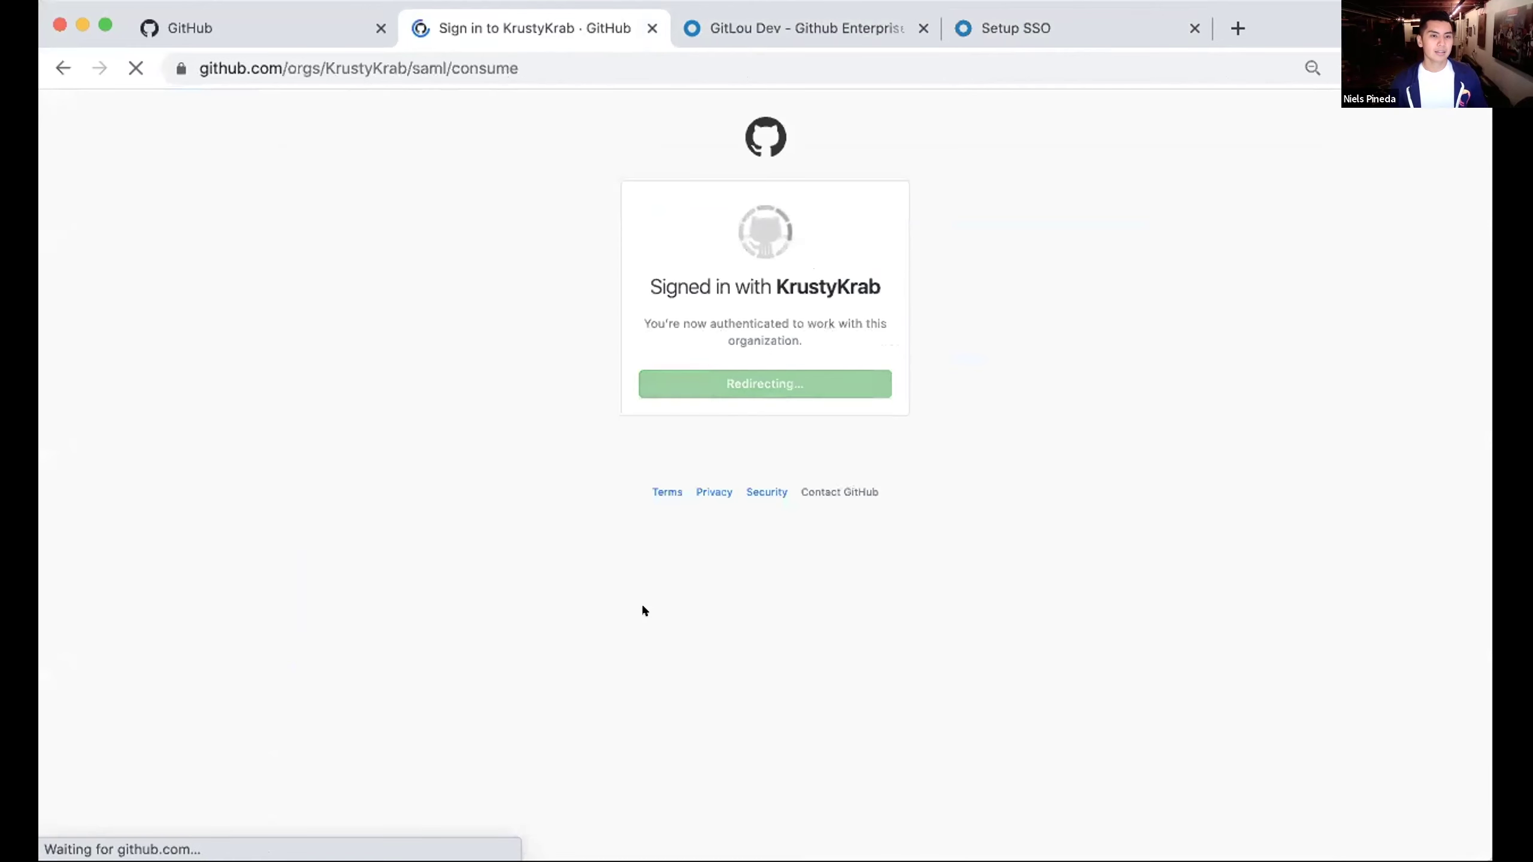
pyautogui.scroll(-5, 642, 606)
pyautogui.scroll(-7, 642, 606)
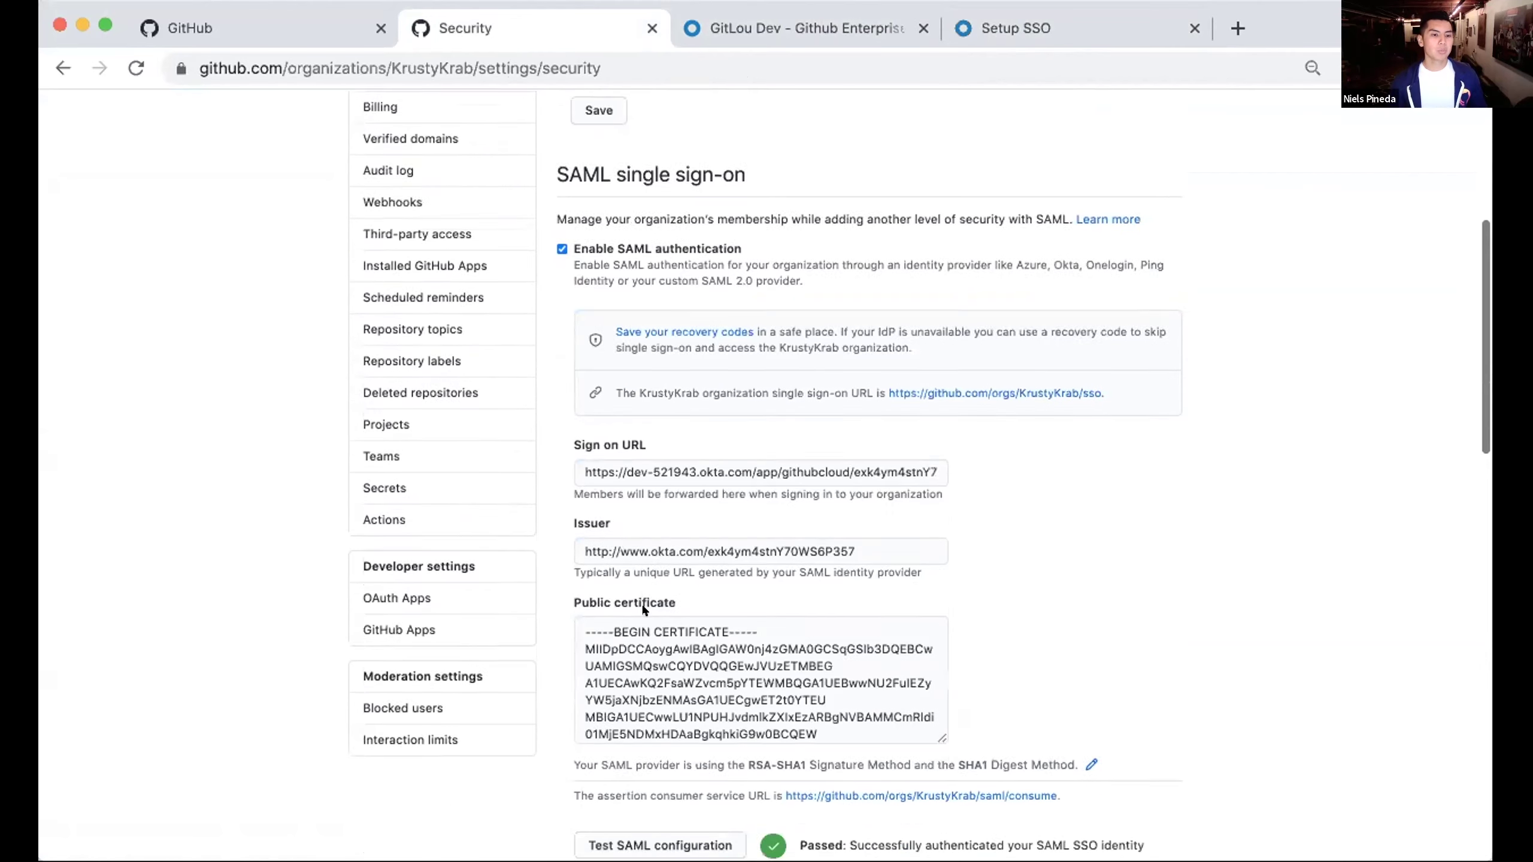
pyautogui.click(564, 779)
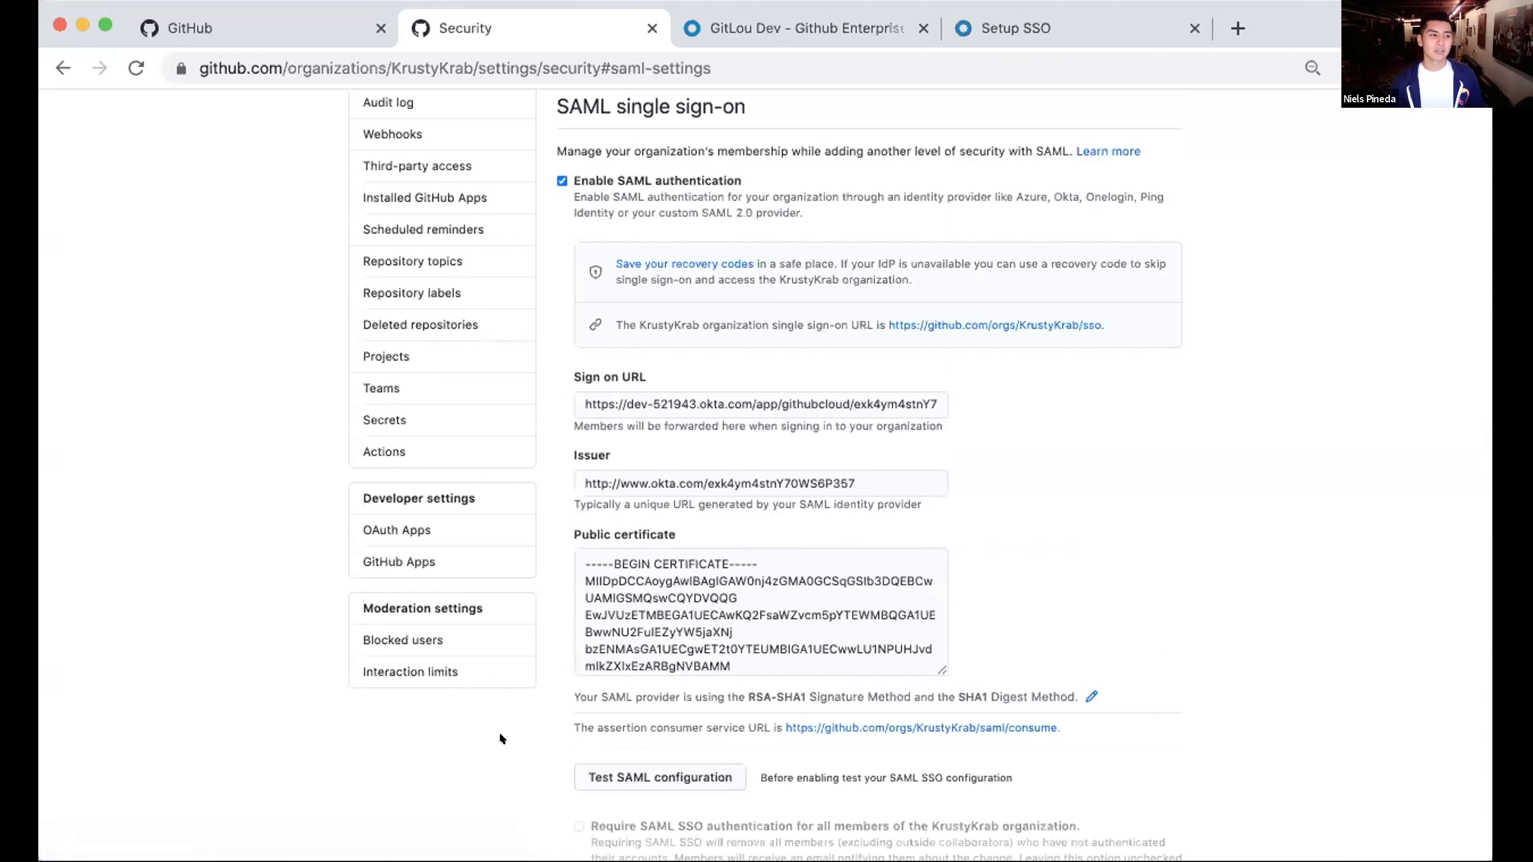
# - Review the saved SAML settings and open the single sign-on page for the KrustyKrab organization
pyautogui.scroll(-3, 550, 767)
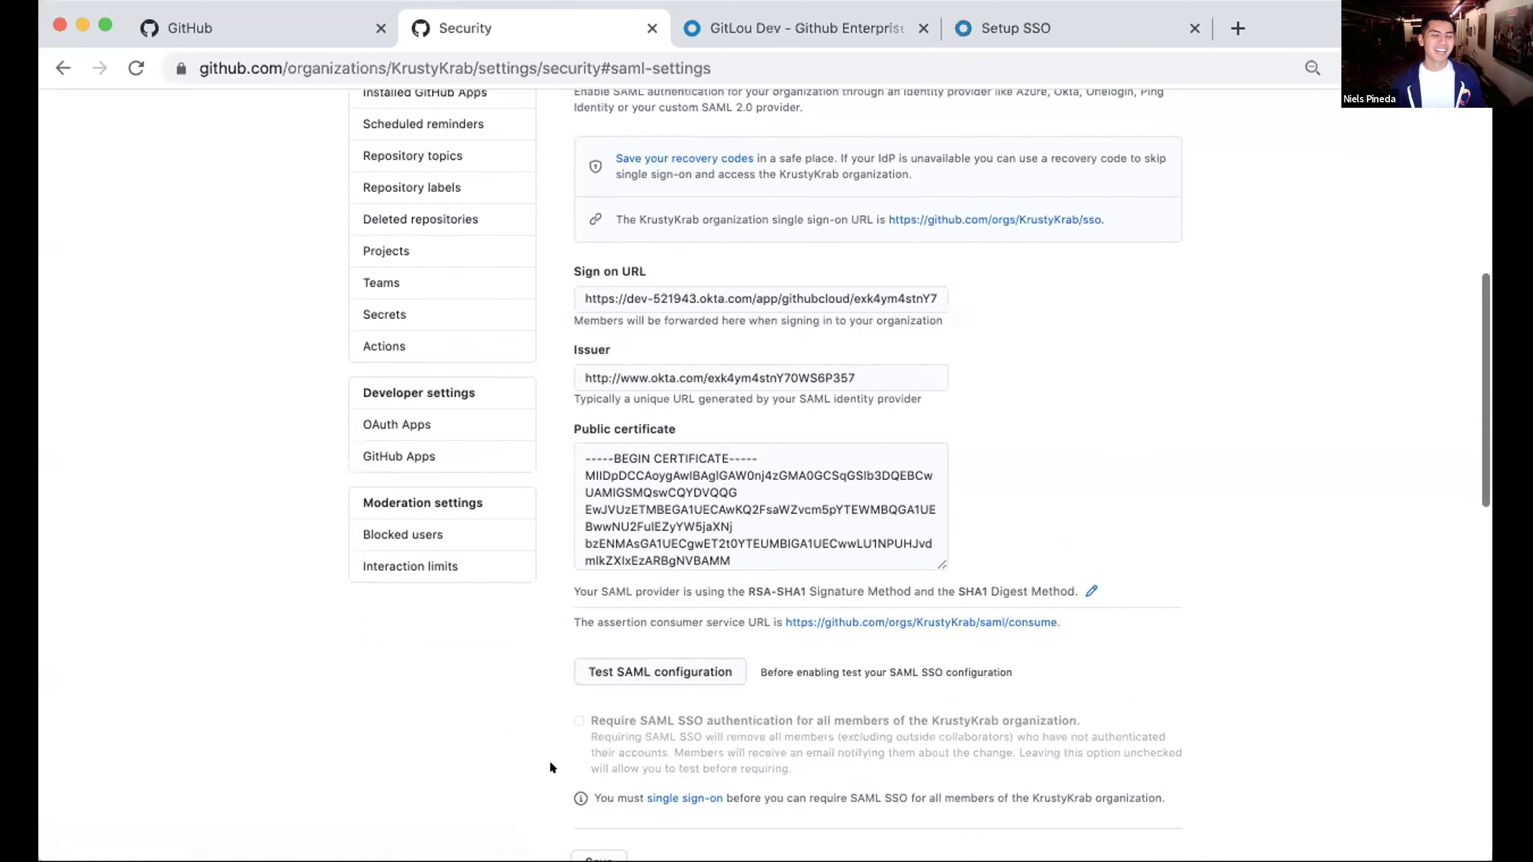
pyautogui.scroll(1, 550, 766)
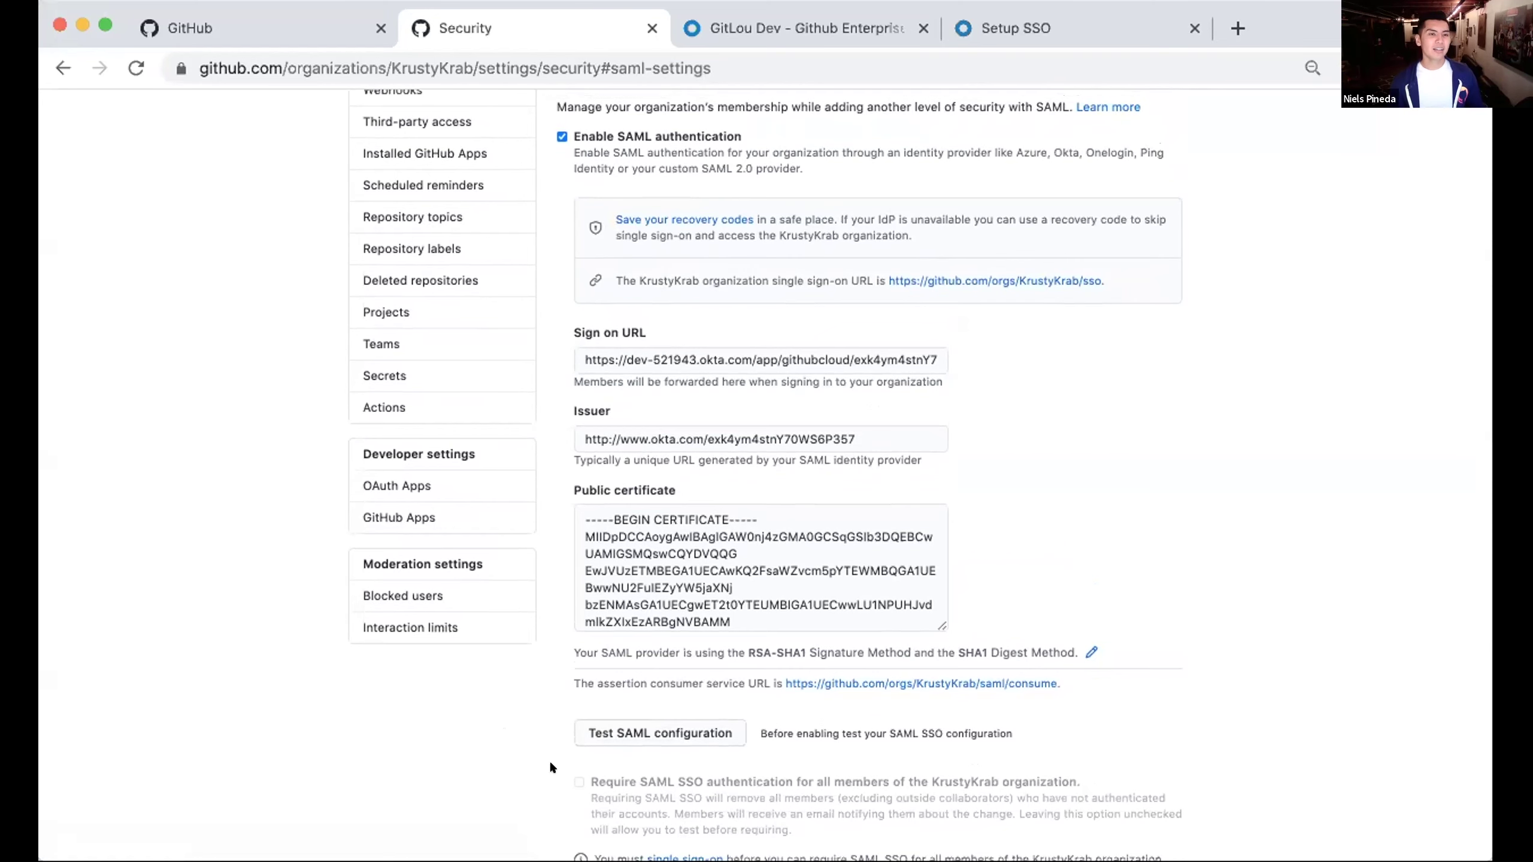
pyautogui.scroll(1, 550, 767)
pyautogui.scroll(-3, 550, 767)
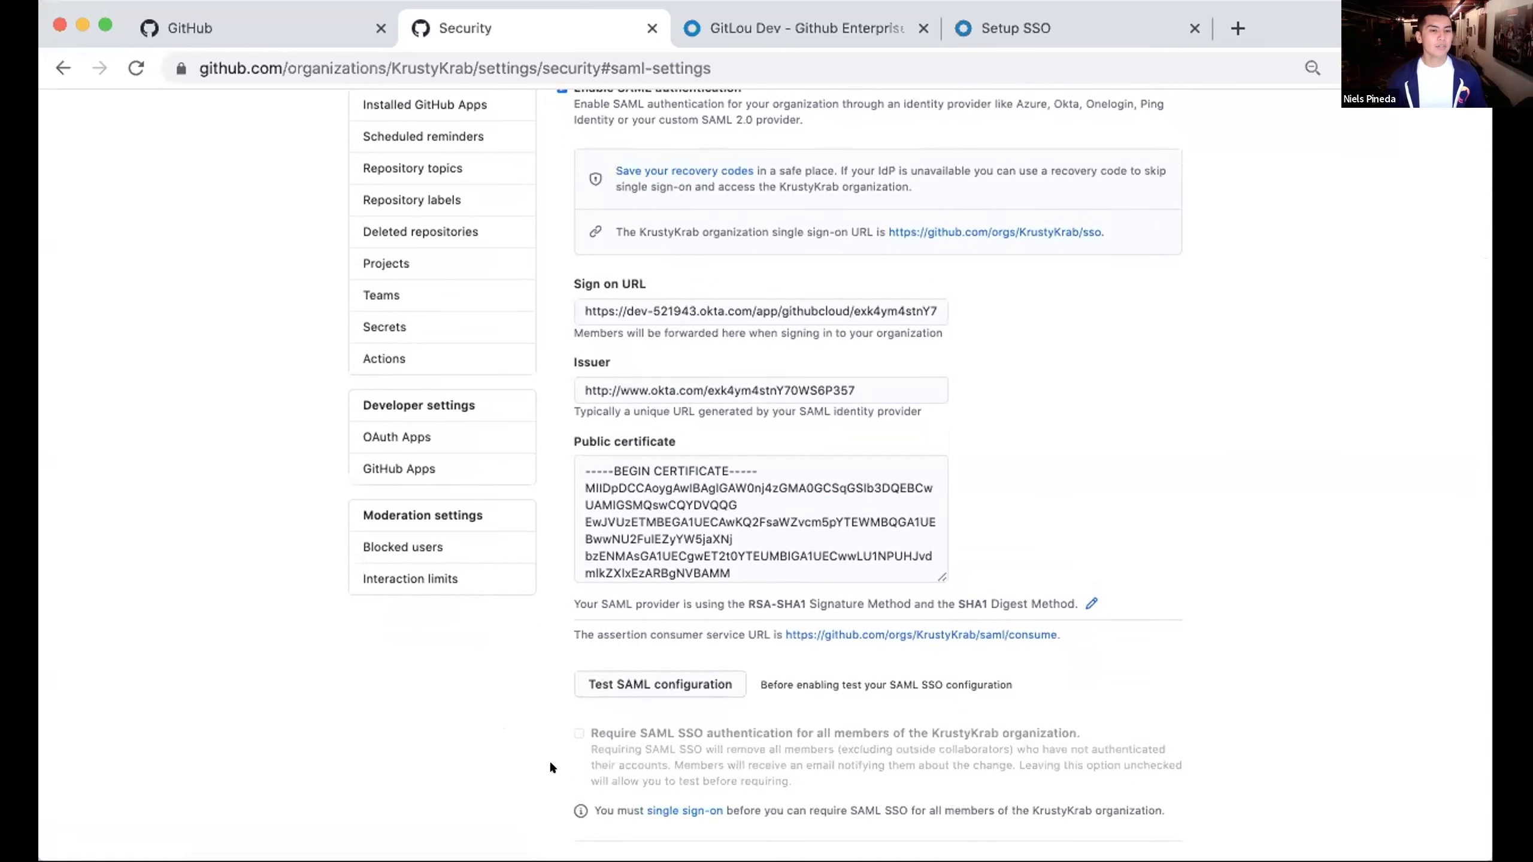
pyautogui.scroll(1, 550, 768)
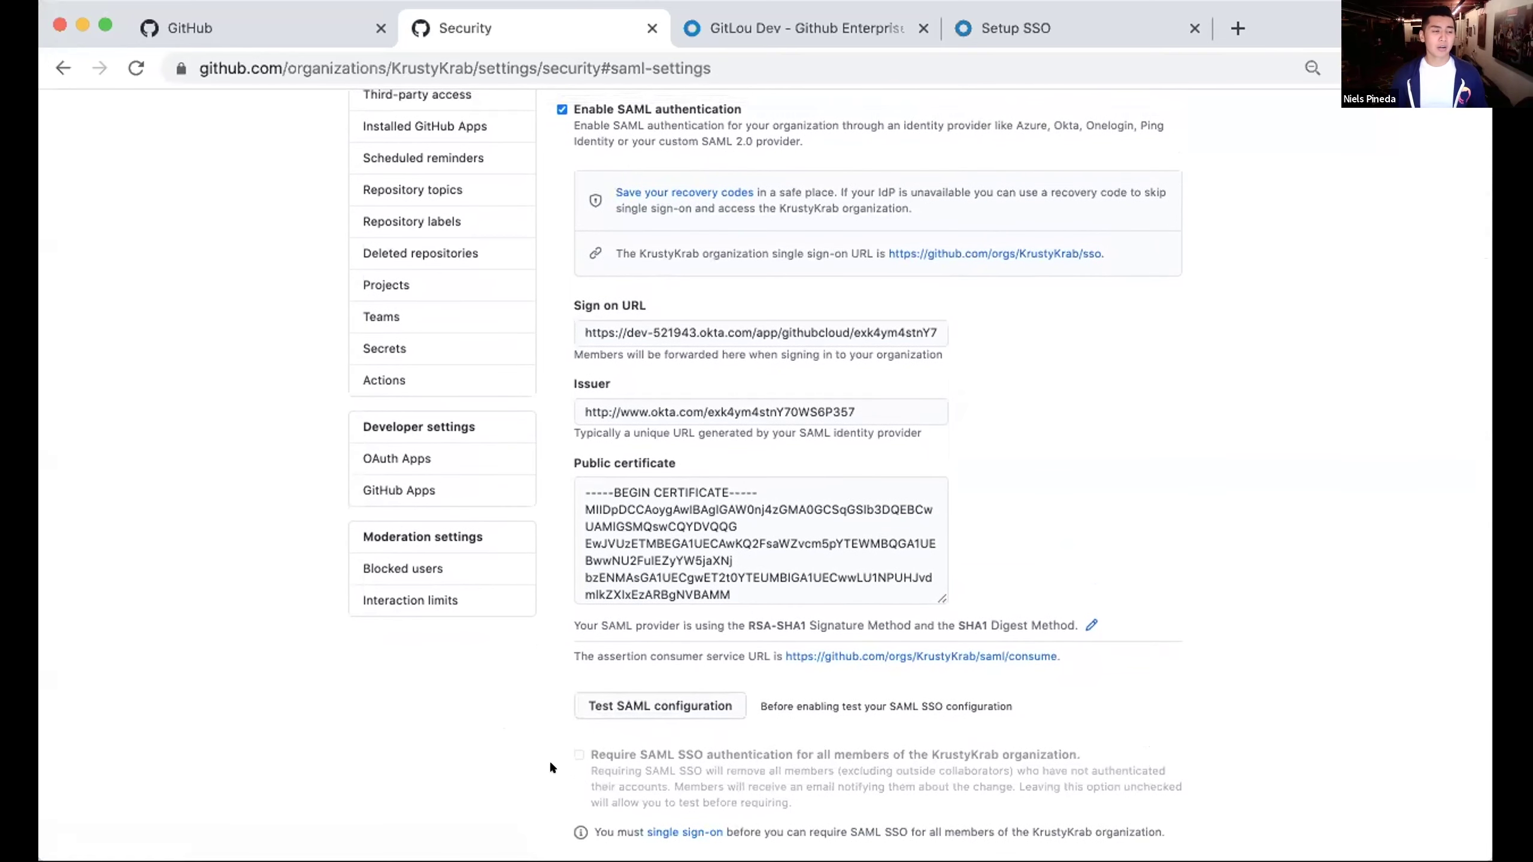
pyautogui.scroll(3, 550, 764)
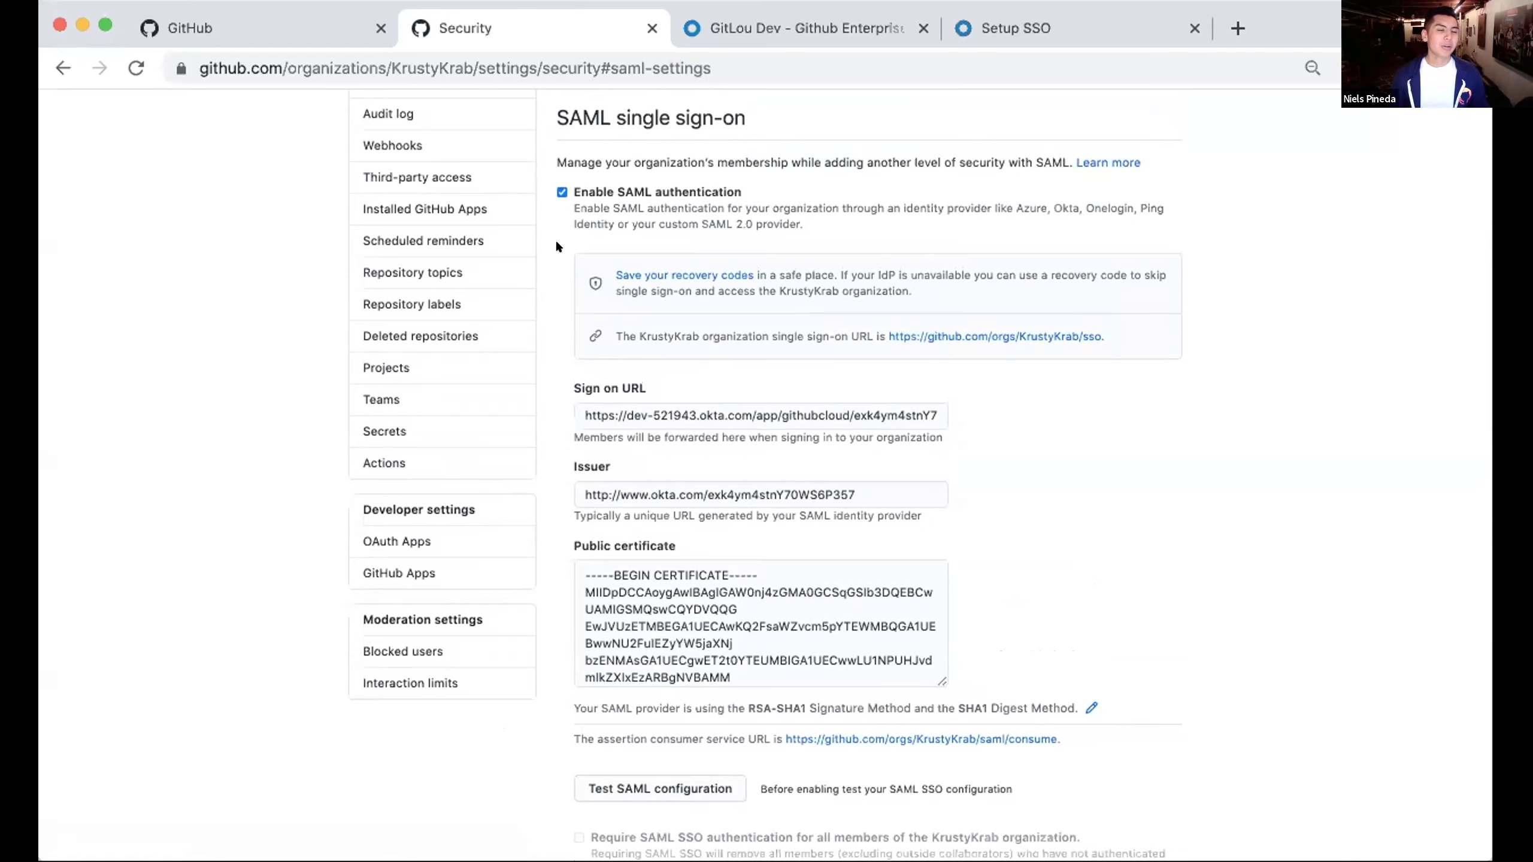
pyautogui.scroll(-5, 556, 241)
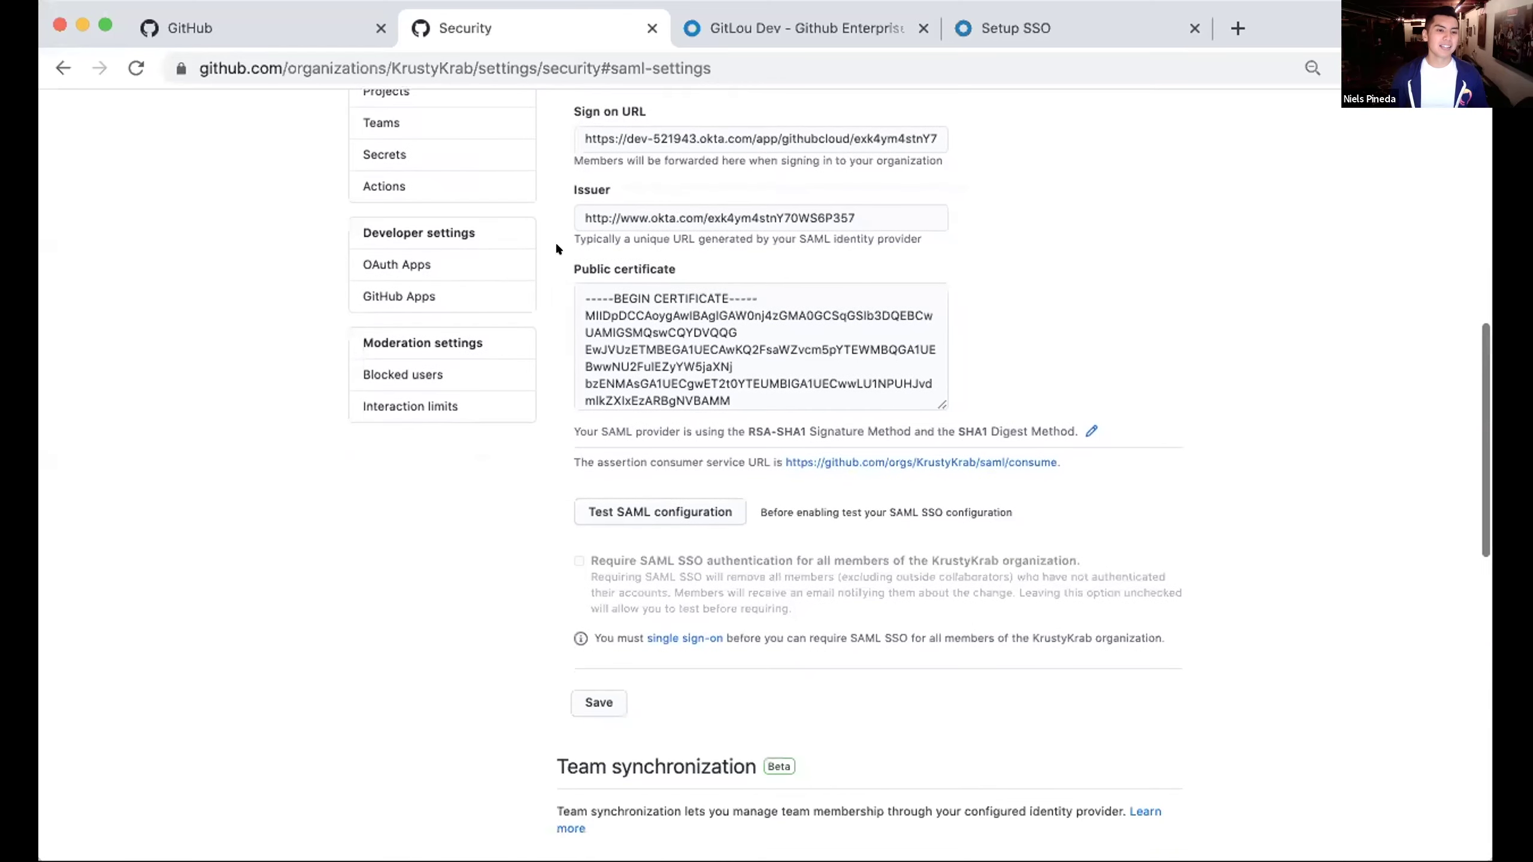
pyautogui.click(666, 638)
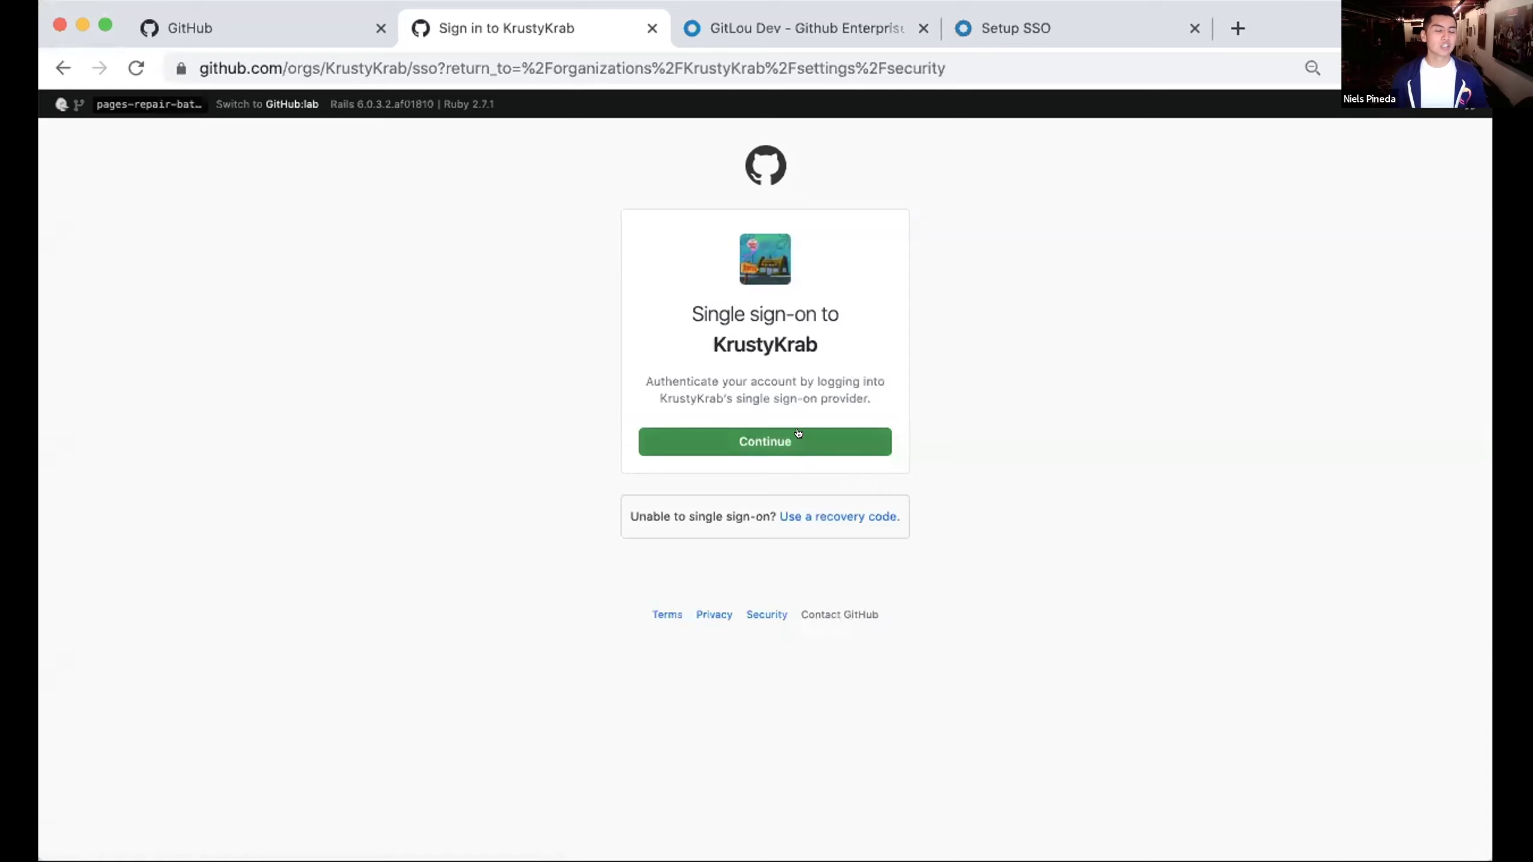
# - Complete the single sign-on to KrustyKrab and submit the requirement of SAML SSO authentication for all organization members
pyautogui.click(801, 436)
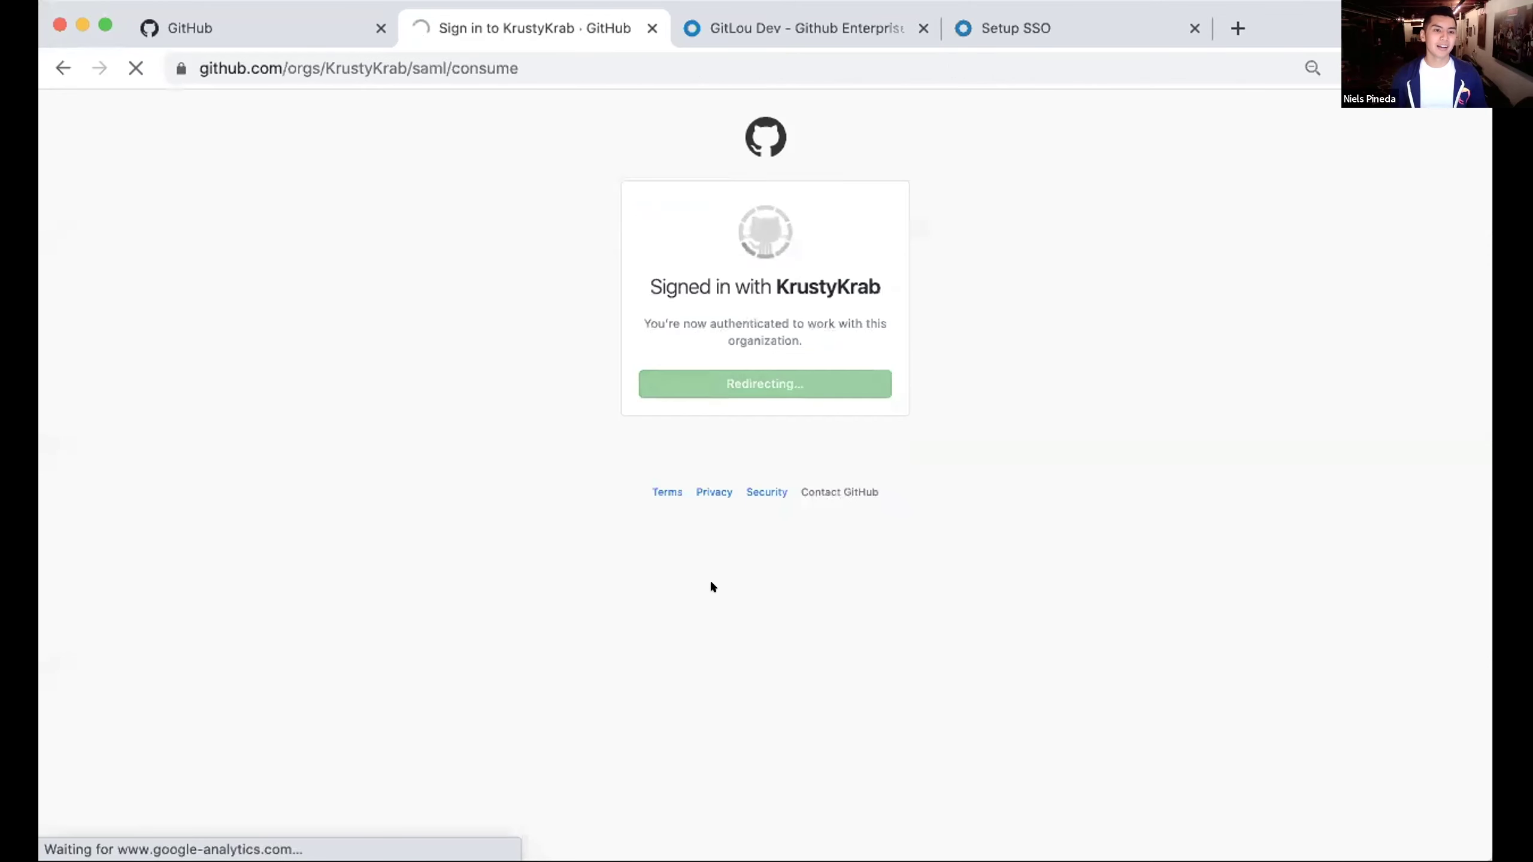
pyautogui.scroll(-10, 709, 580)
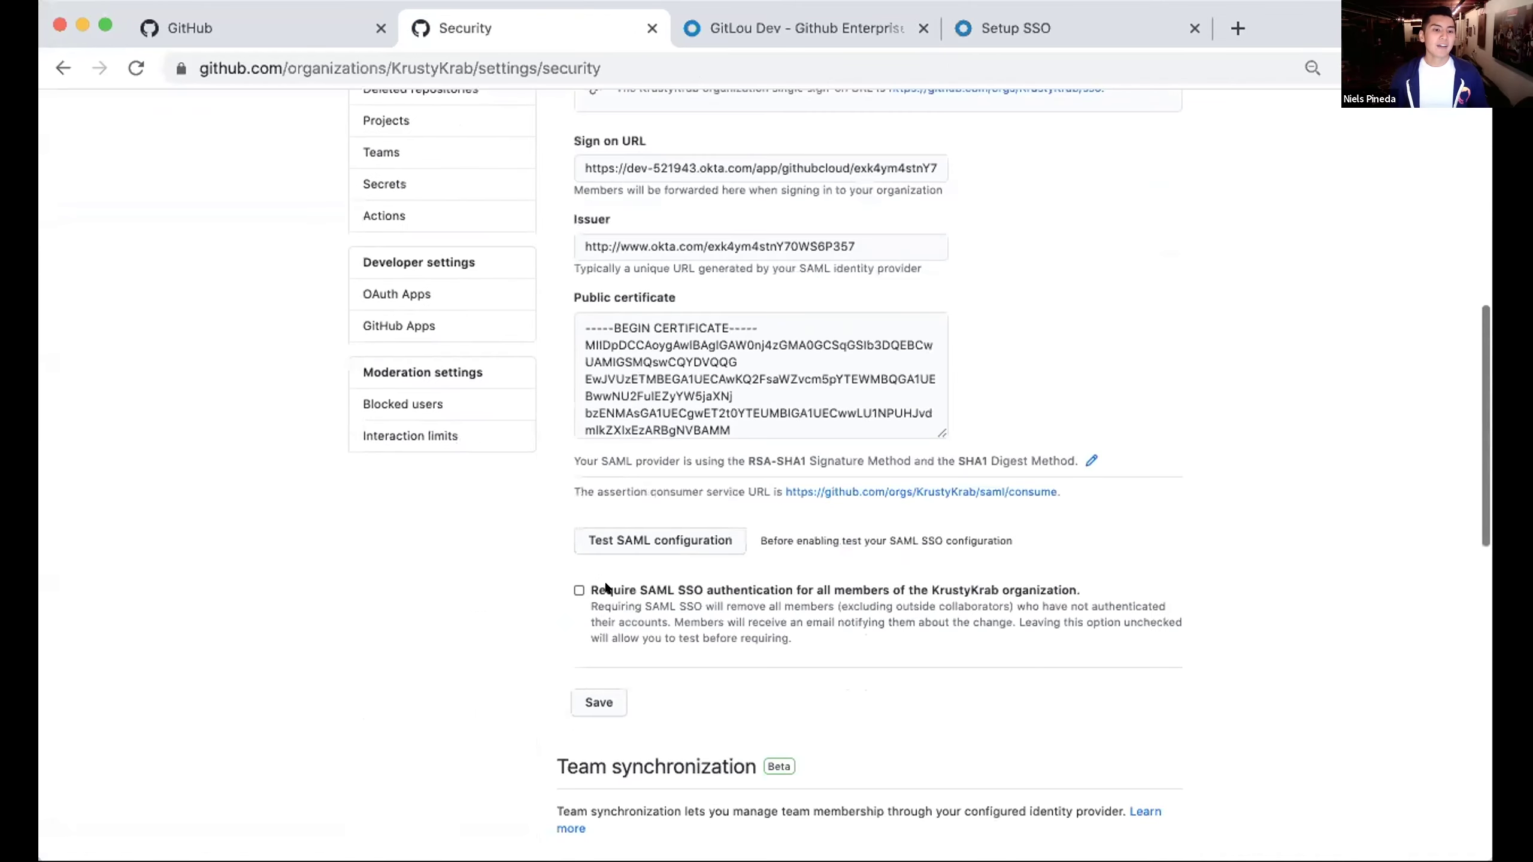
pyautogui.click(598, 700)
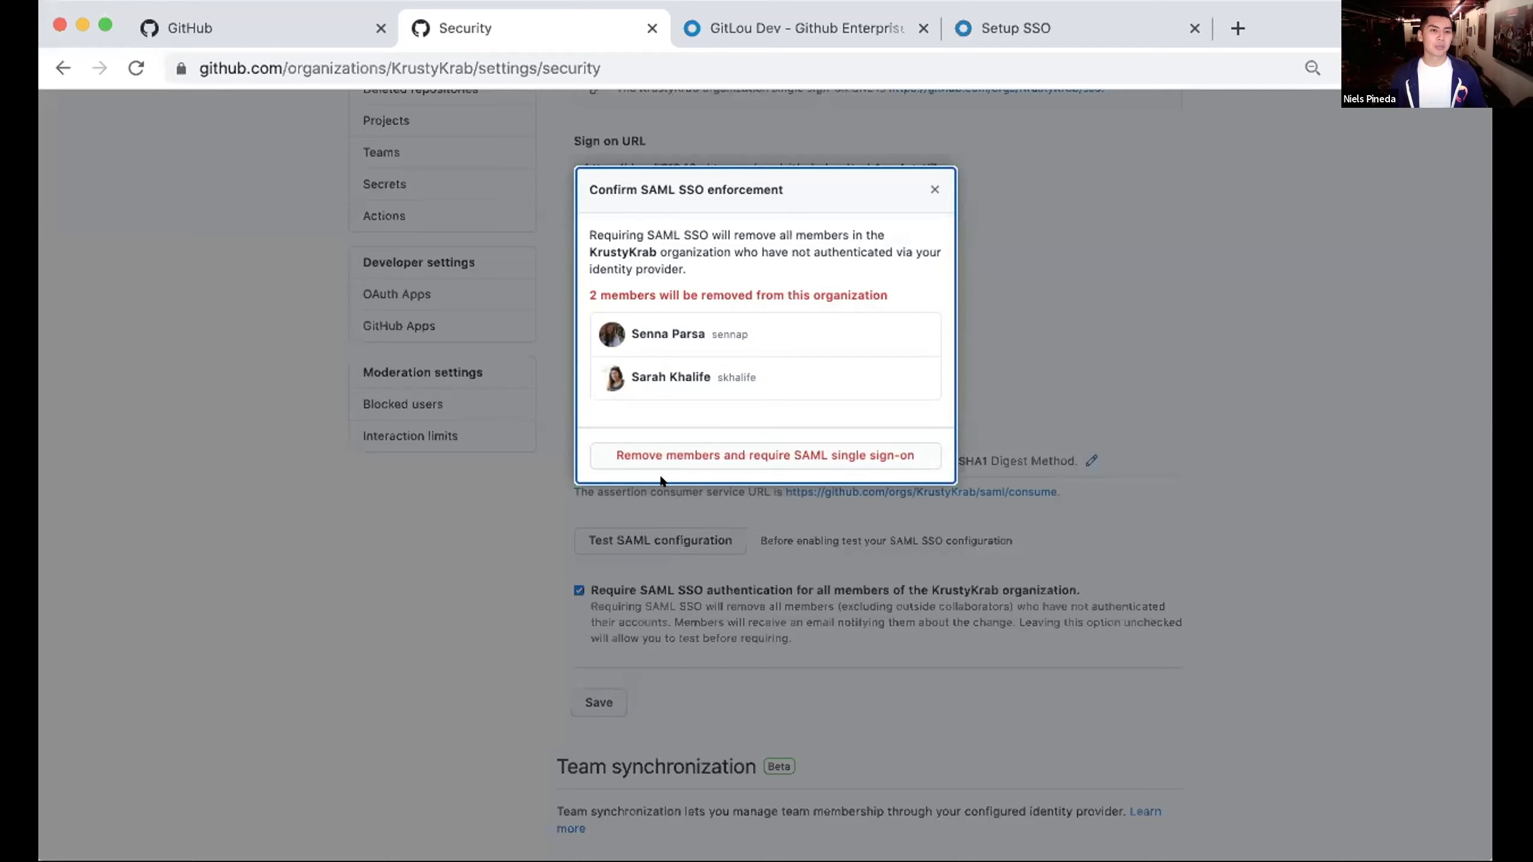
# - Review the SAML SSO enforcement confirmation against the organization's SAML settings and dismiss it without removing any members
pyautogui.scroll(10, 661, 480)
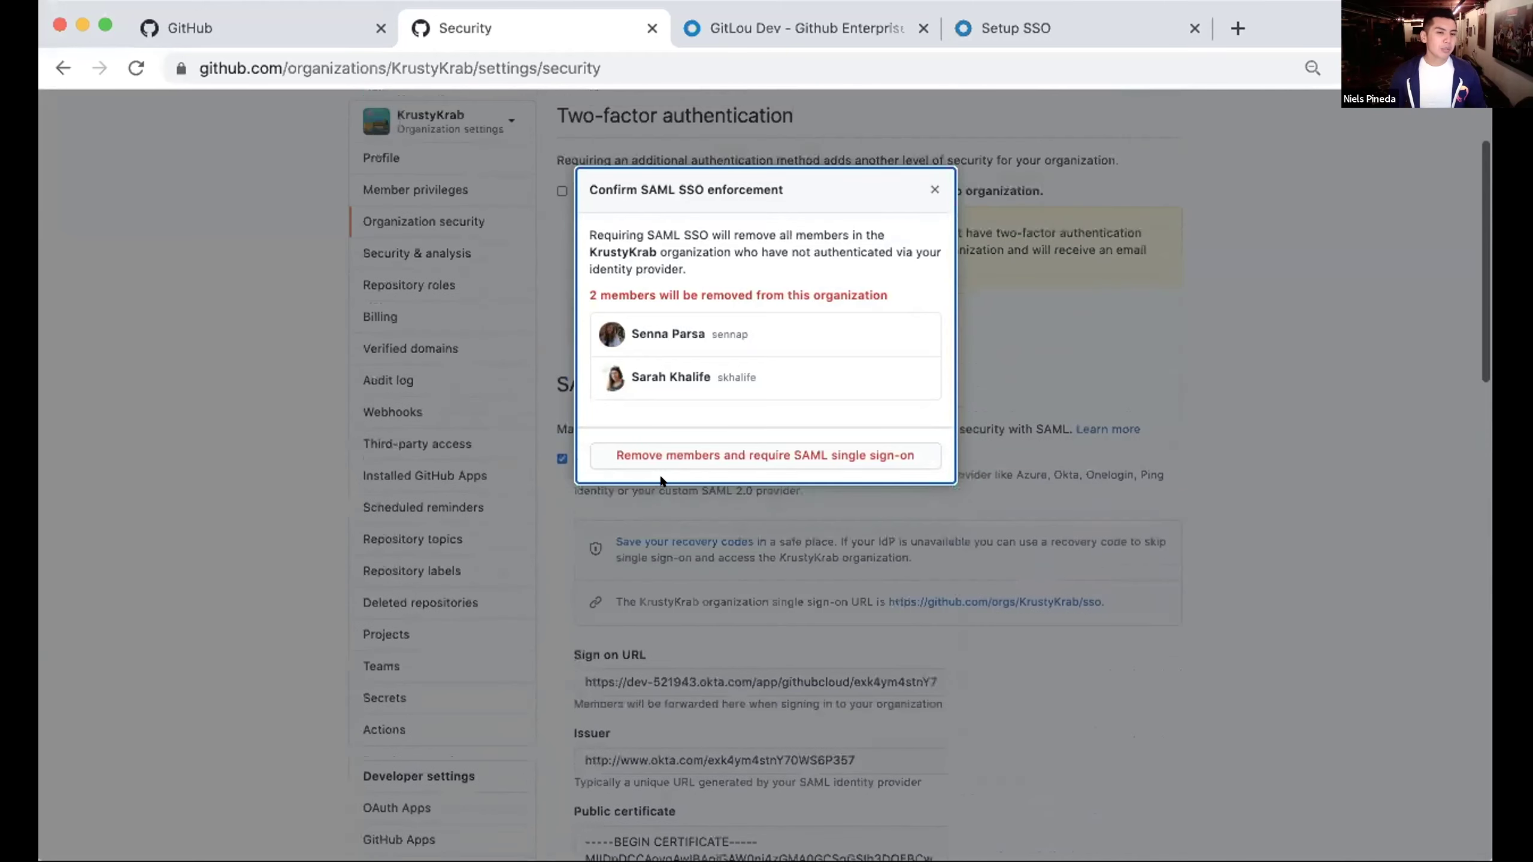
pyautogui.scroll(2, 661, 480)
pyautogui.scroll(-3, 645, 527)
pyautogui.scroll(-3, 645, 530)
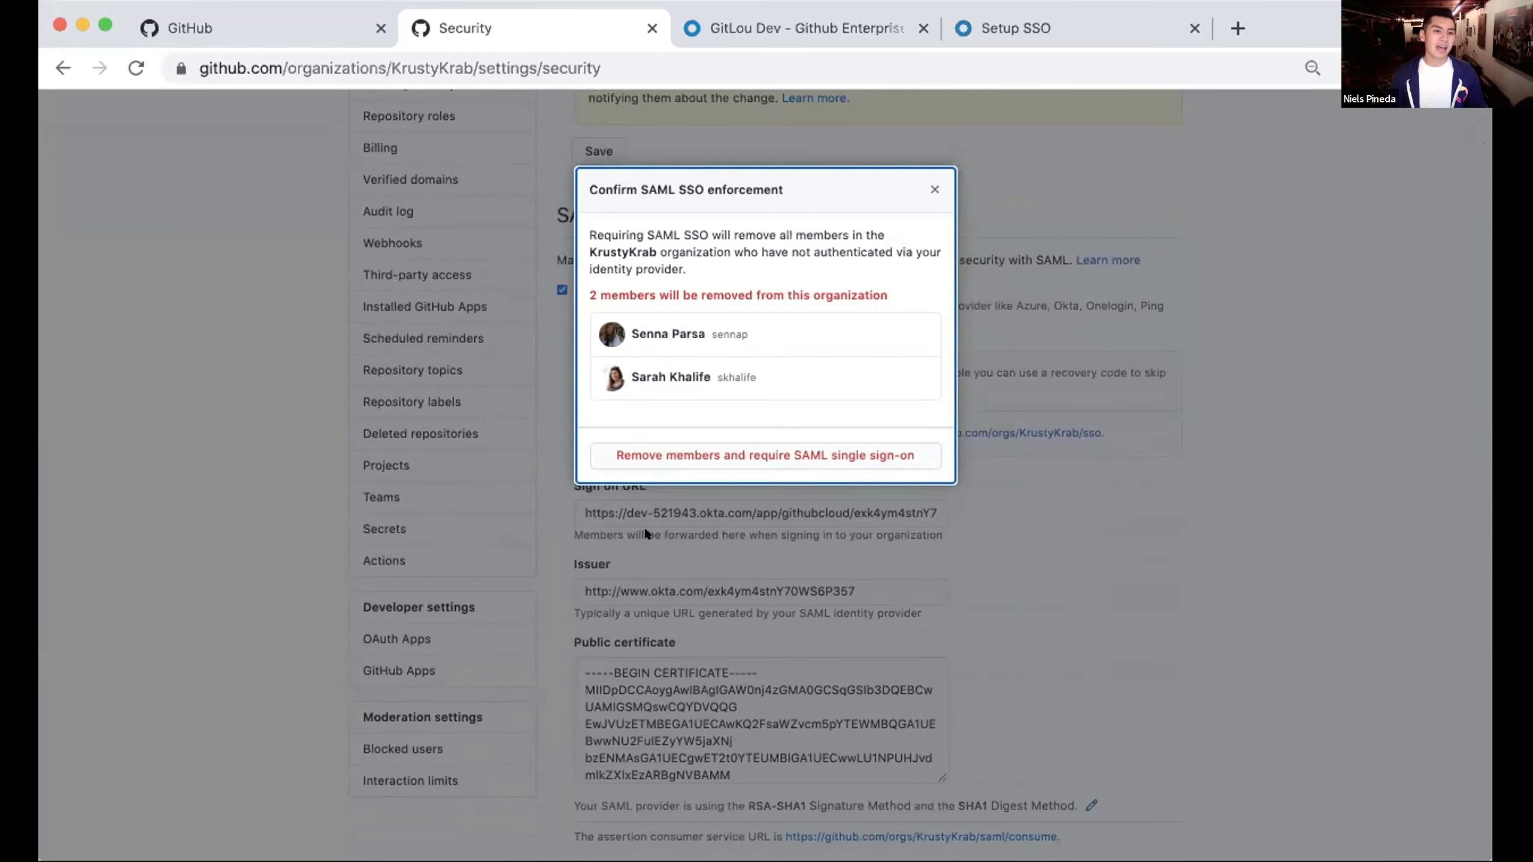
pyautogui.scroll(-2, 644, 526)
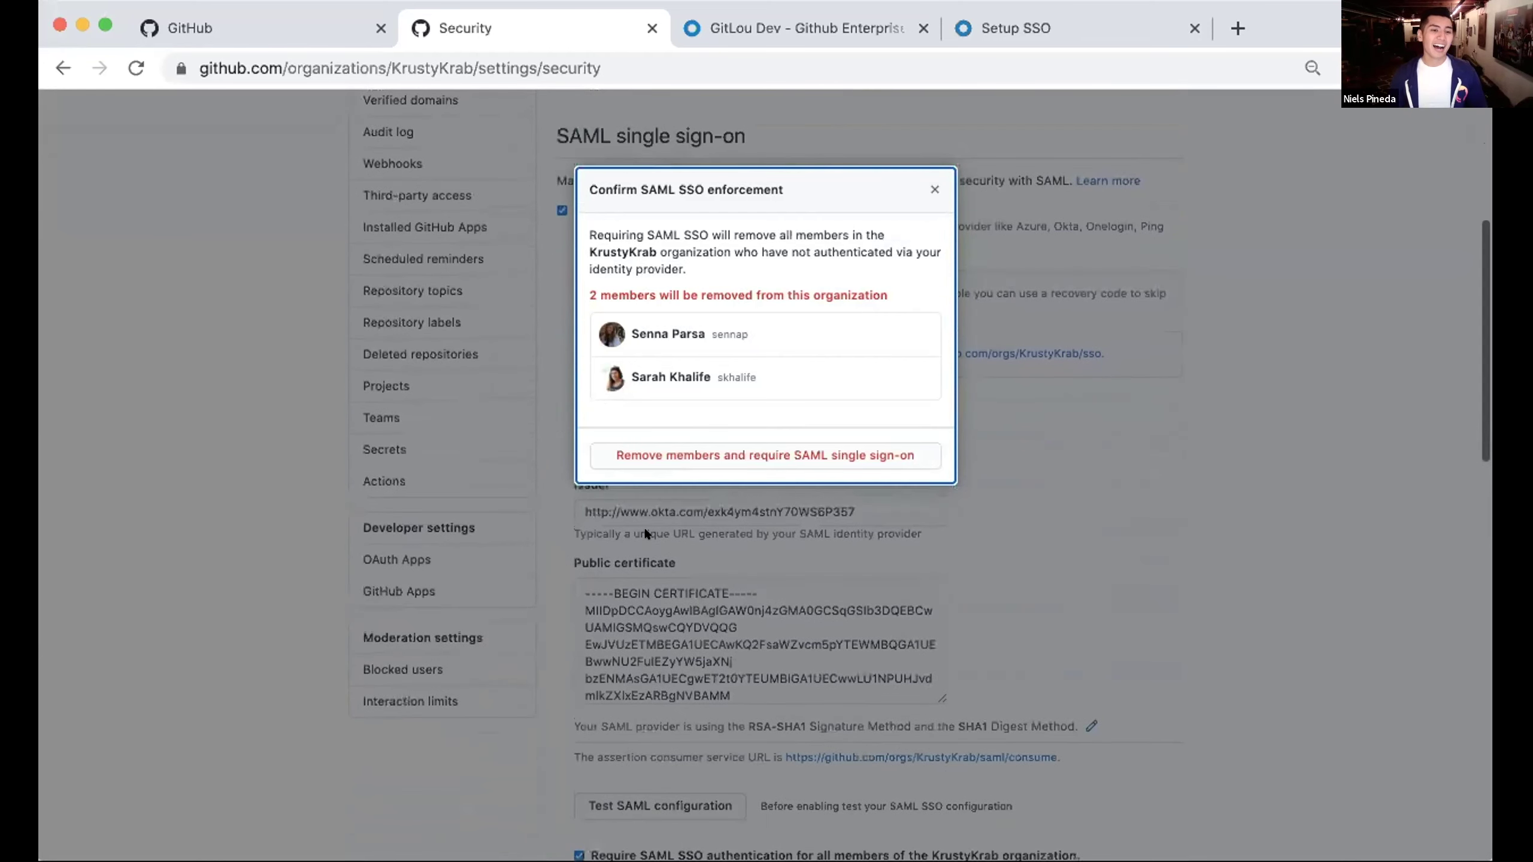
pyautogui.scroll(-1, 644, 527)
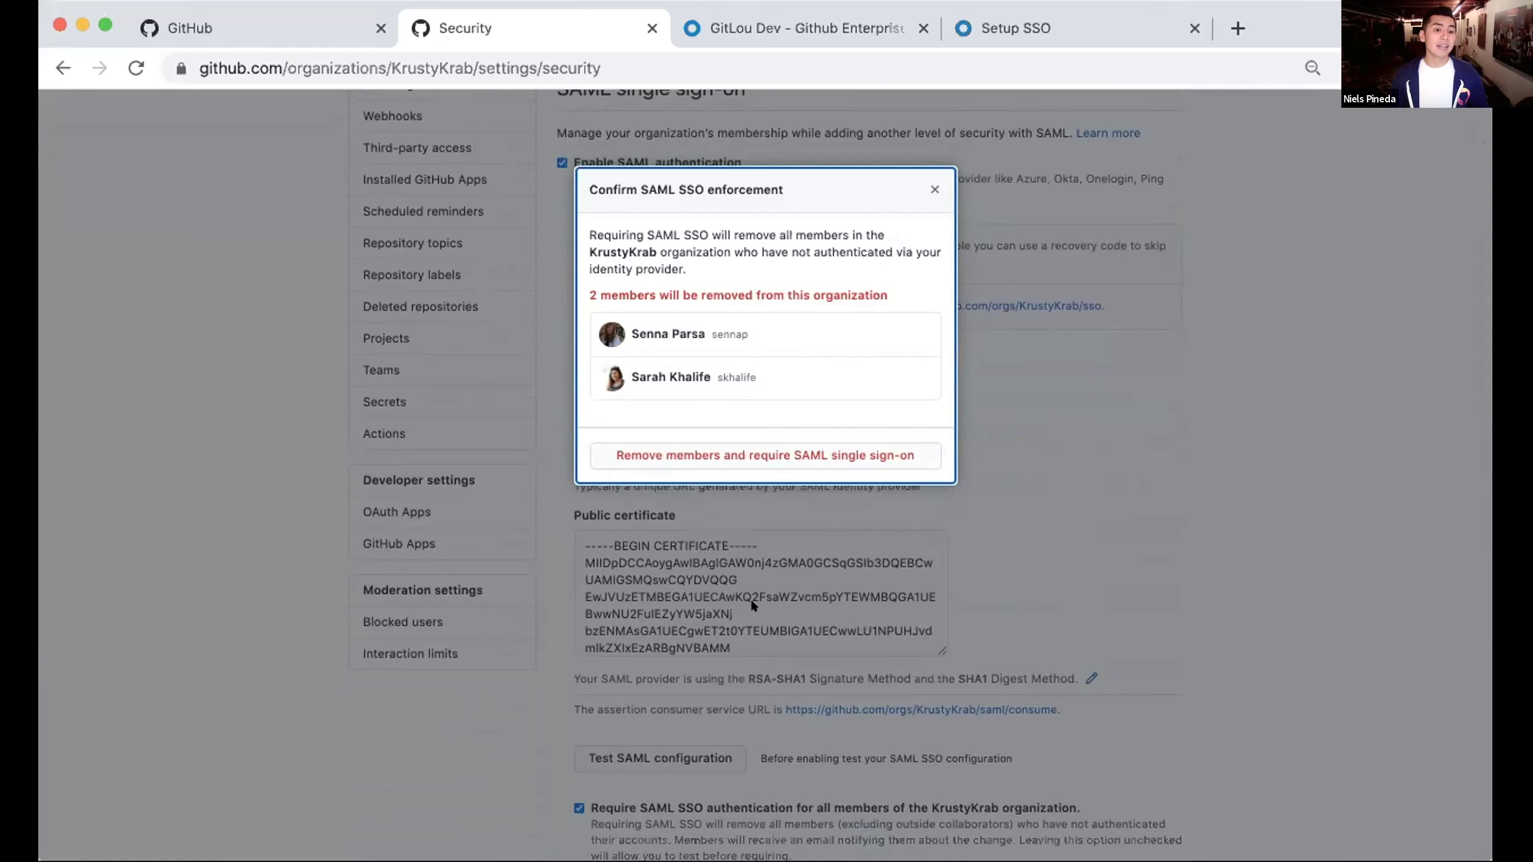
pyautogui.scroll(-2, 753, 603)
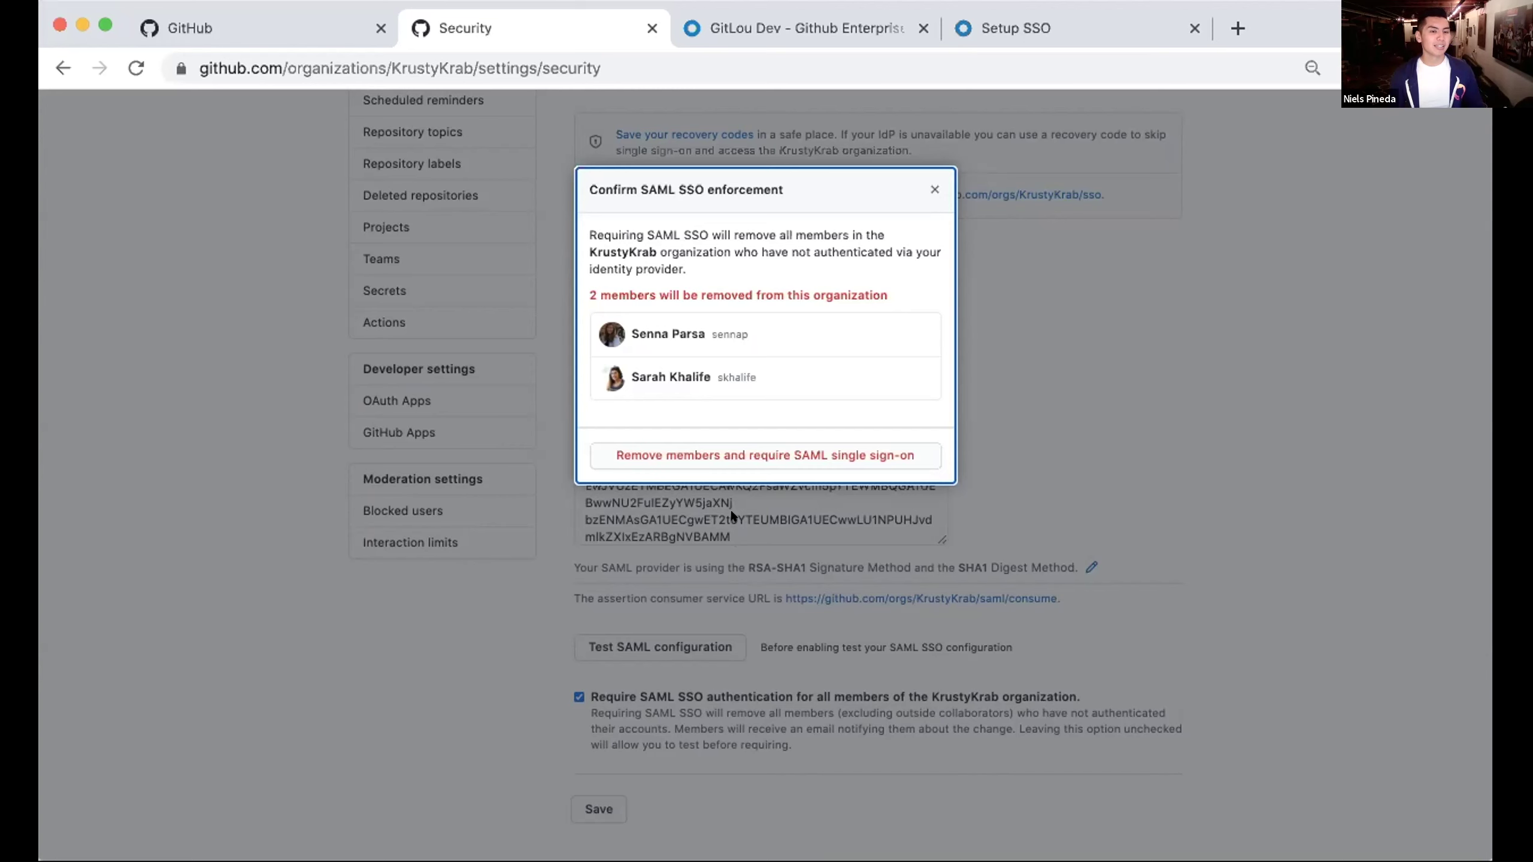
pyautogui.click(919, 176)
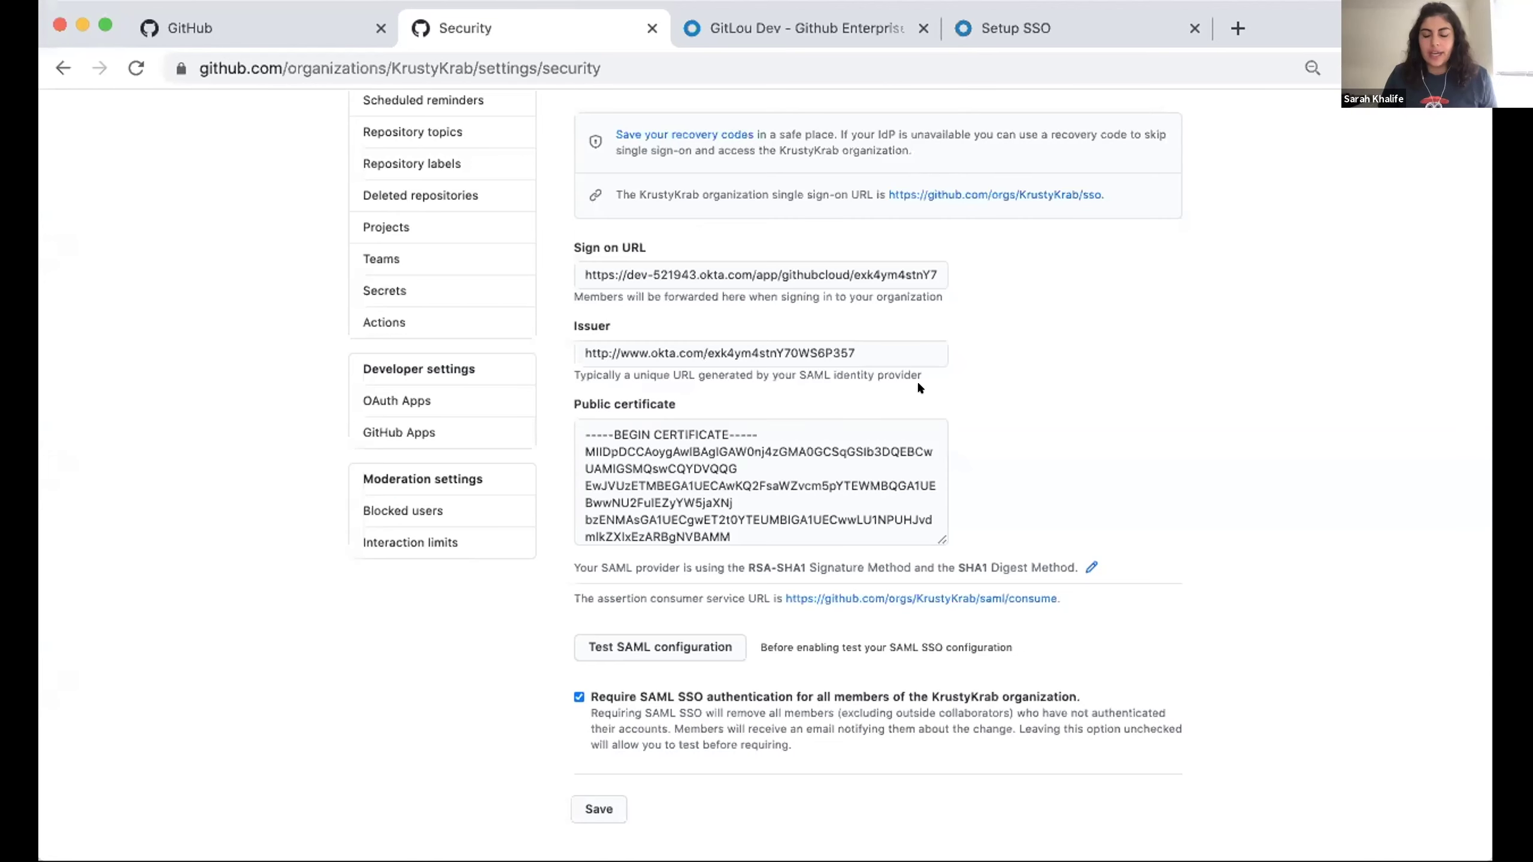
pyautogui.scroll(-2, 918, 383)
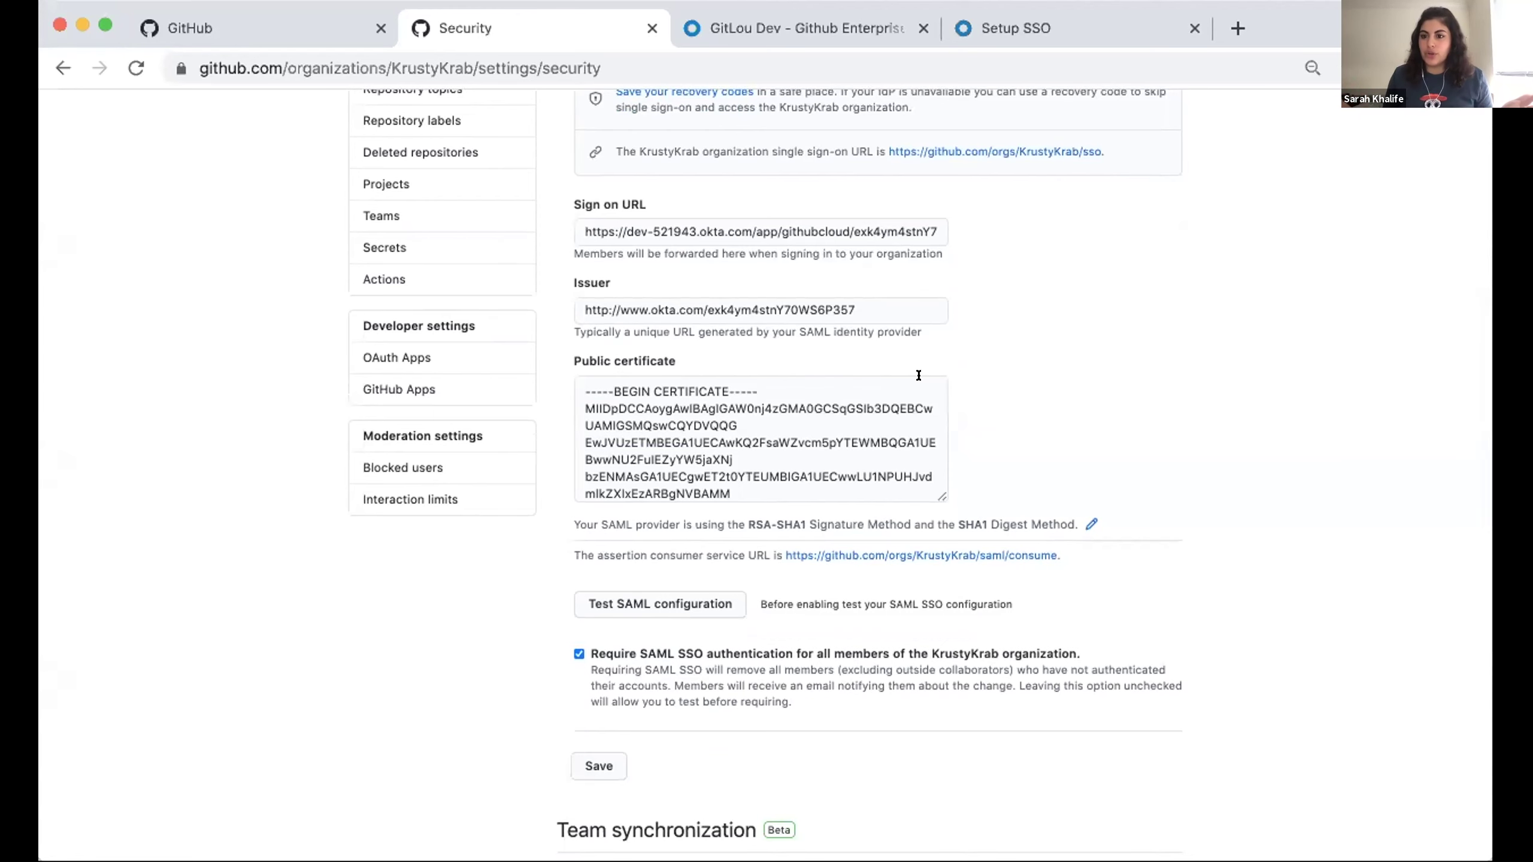
pyautogui.scroll(1, 918, 376)
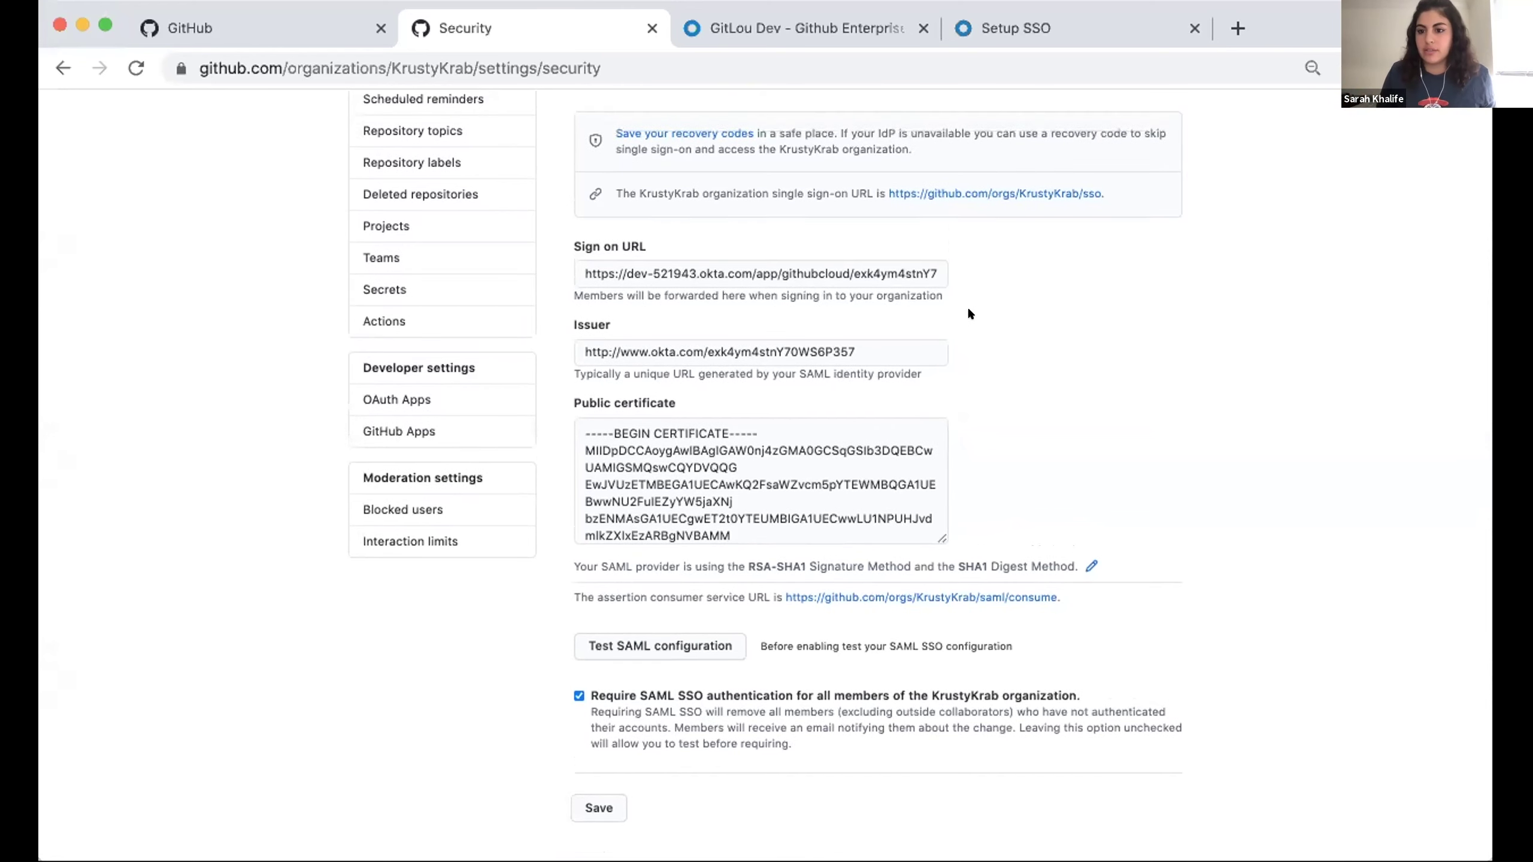
pyautogui.scroll(1, 969, 311)
# - Switch to Okta and assign the Krusty Krab SSO! app to a second person, keeping the suggested user name
pyautogui.click(839, 26)
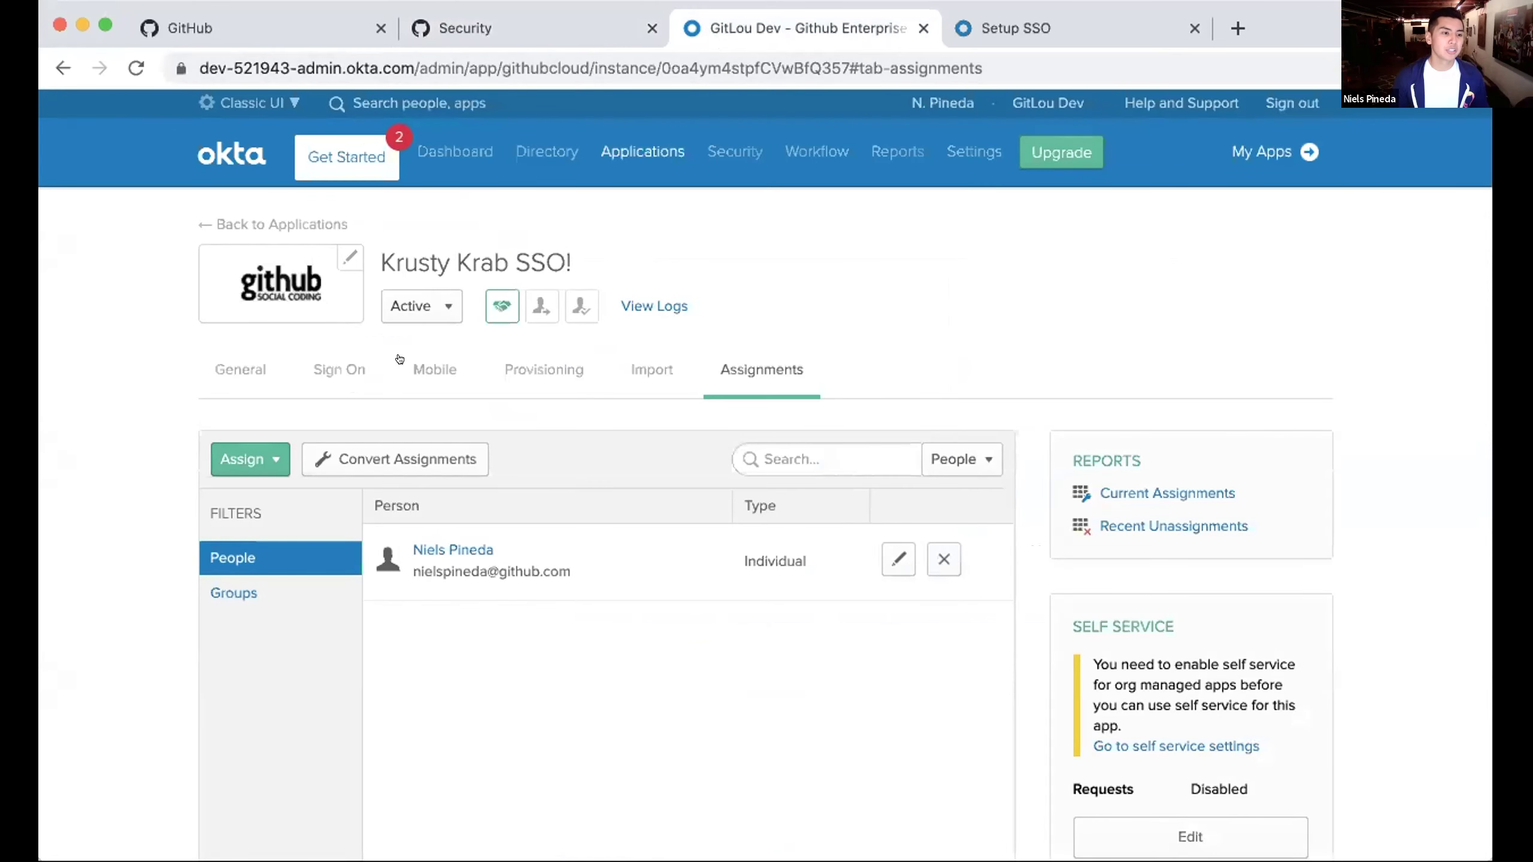
pyautogui.click(242, 472)
pyautogui.click(254, 496)
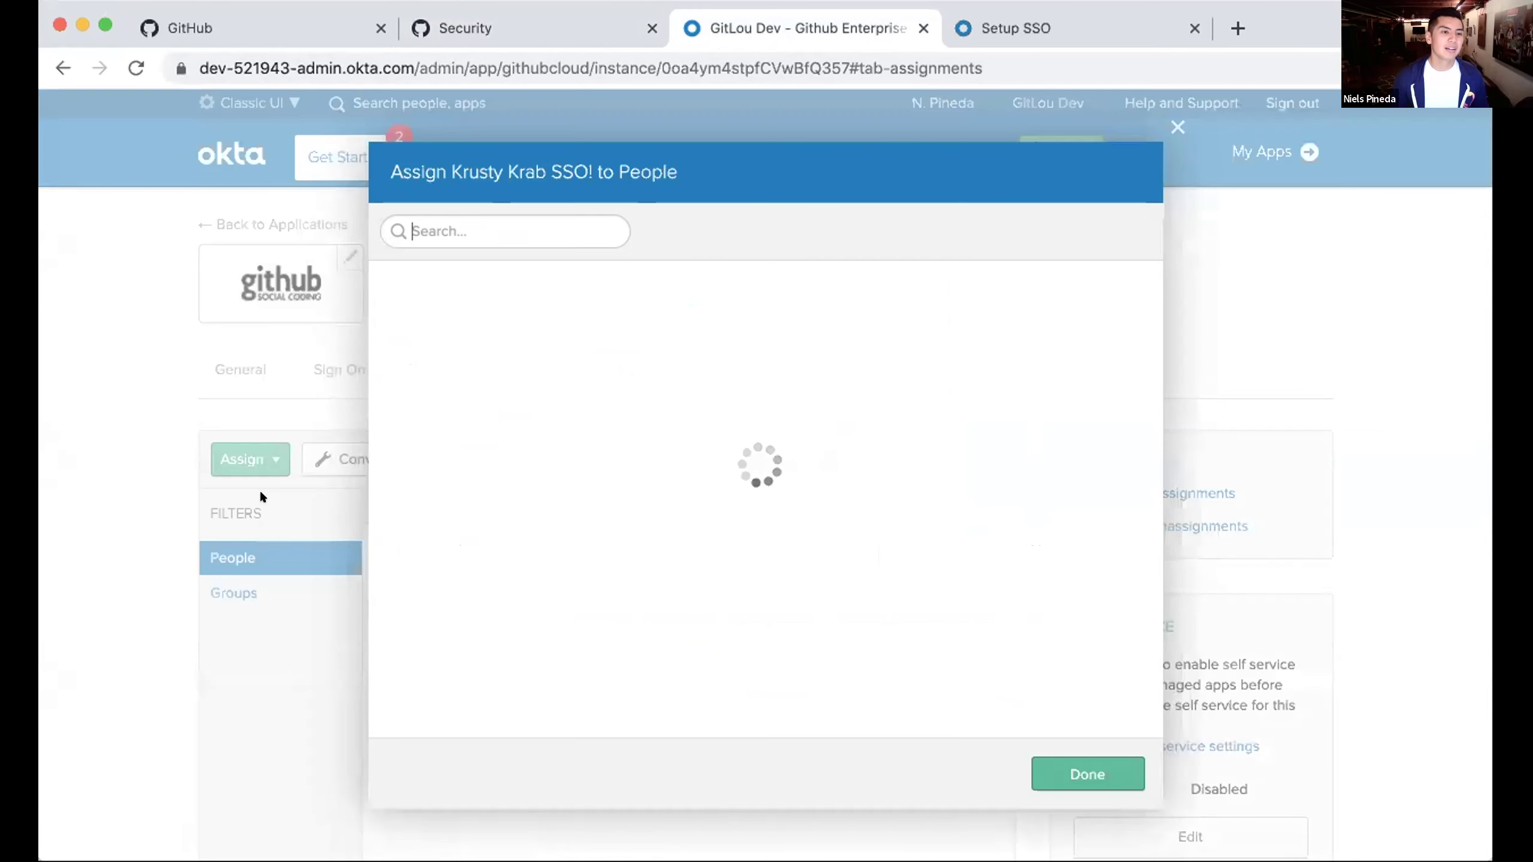
pyautogui.scroll(-1, 790, 503)
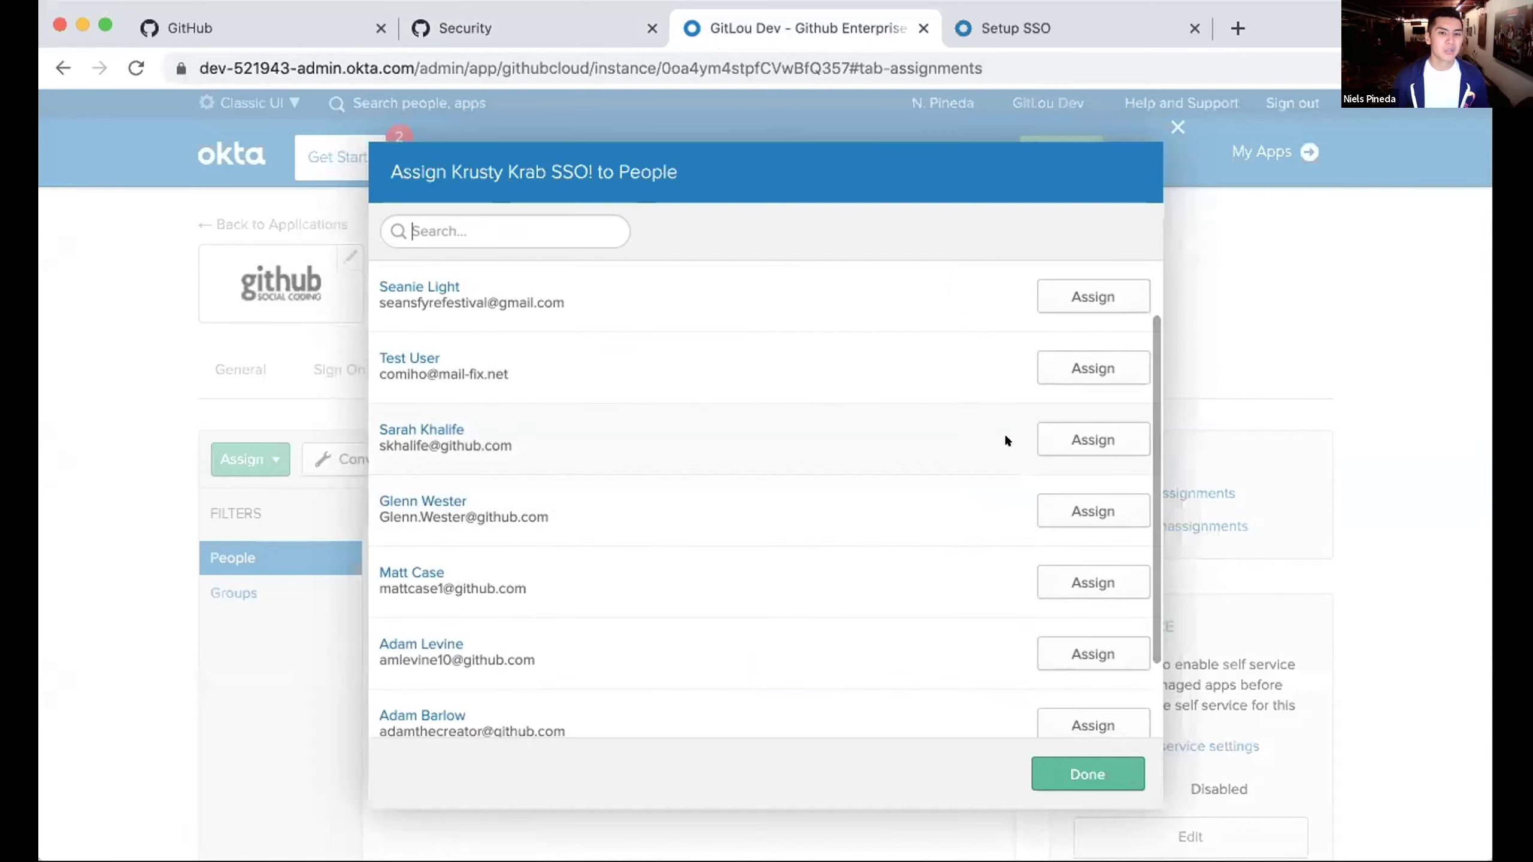
pyautogui.click(1057, 439)
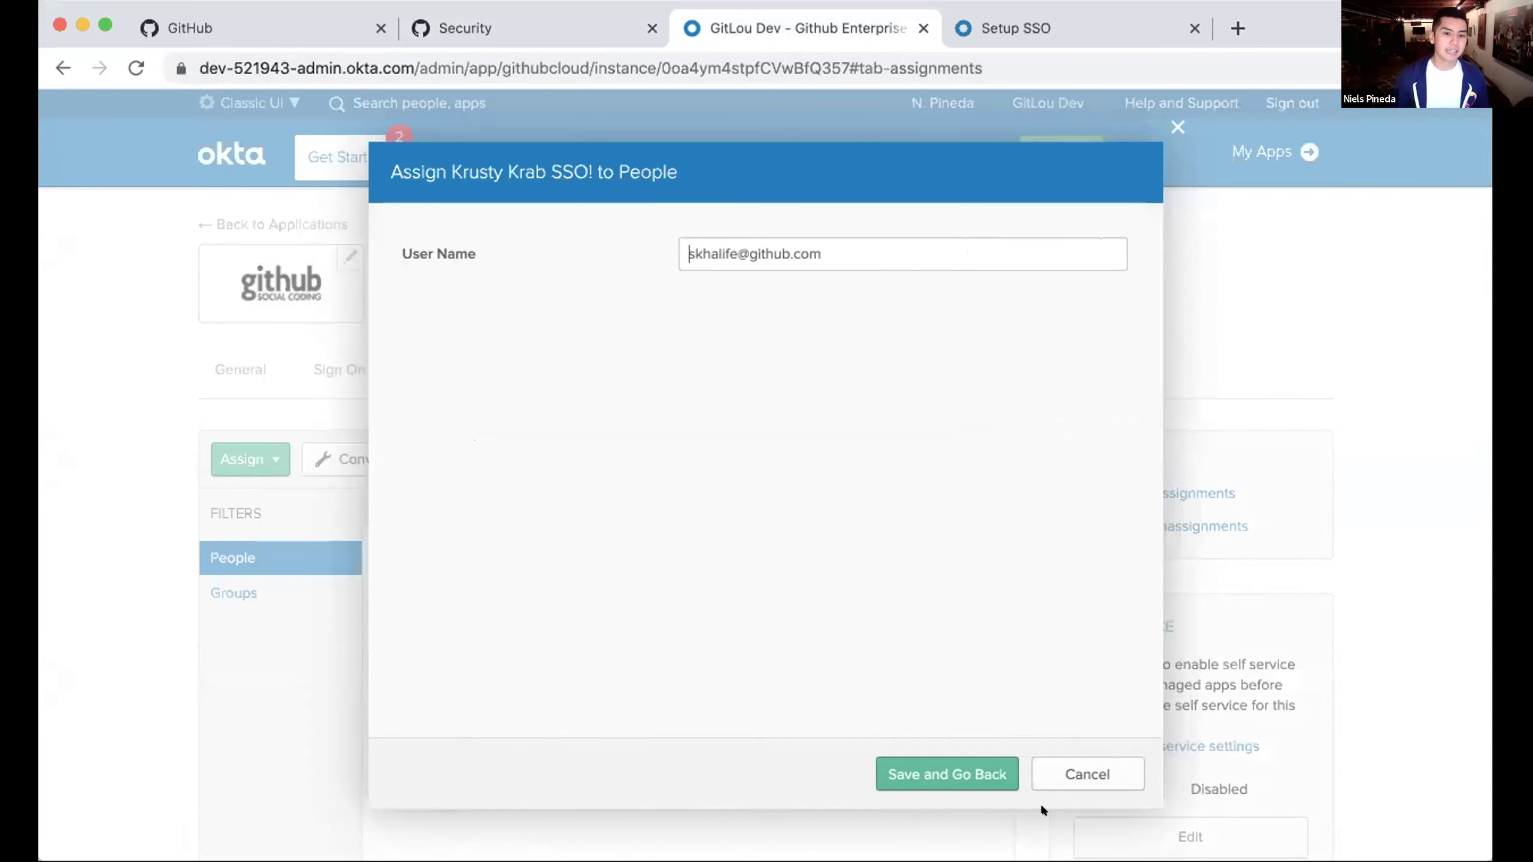
pyautogui.click(974, 778)
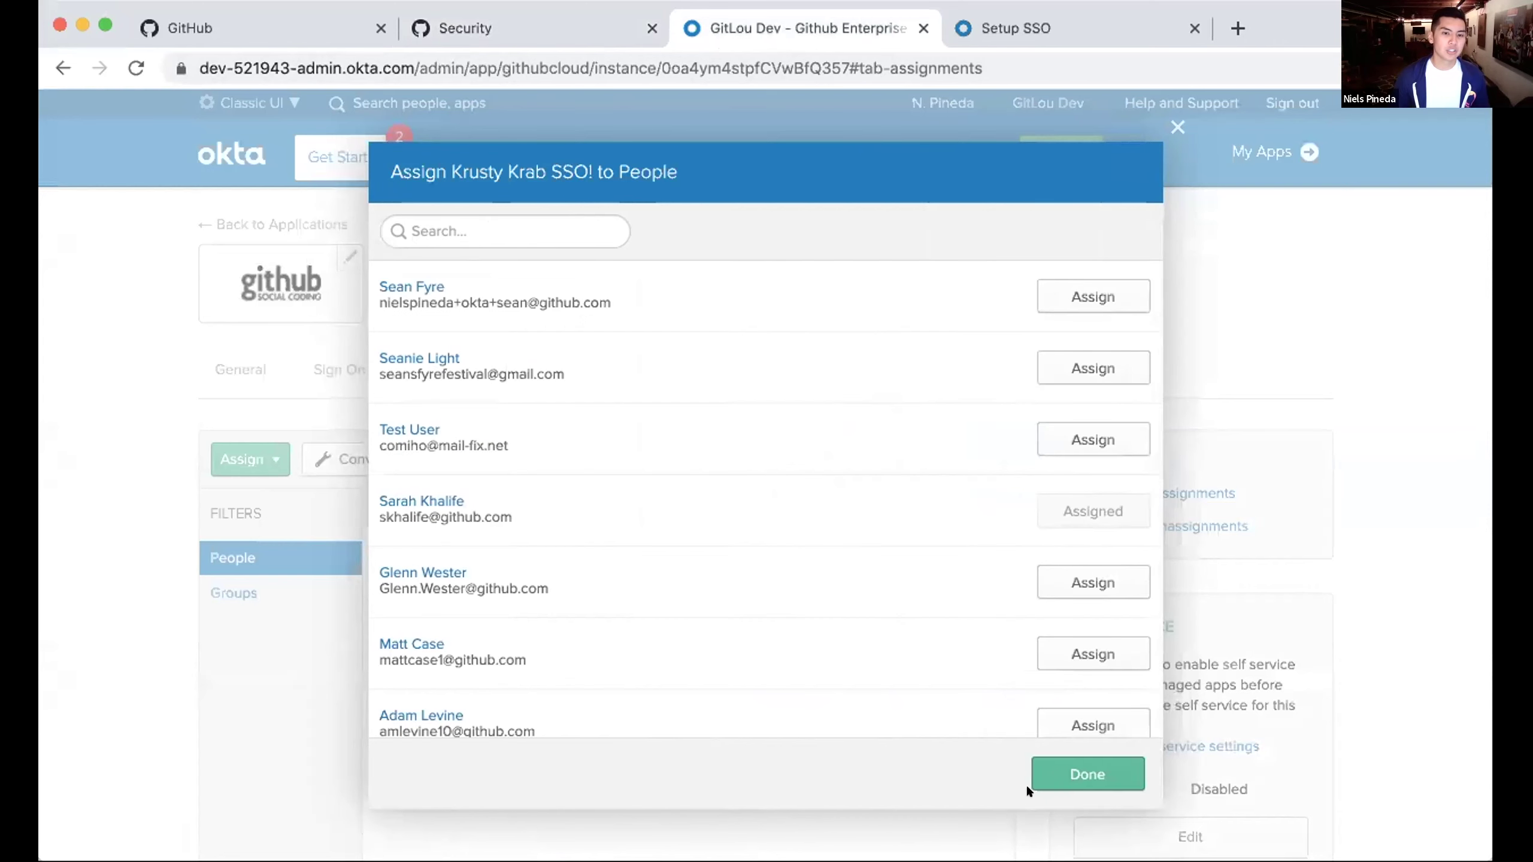
pyautogui.click(1057, 762)
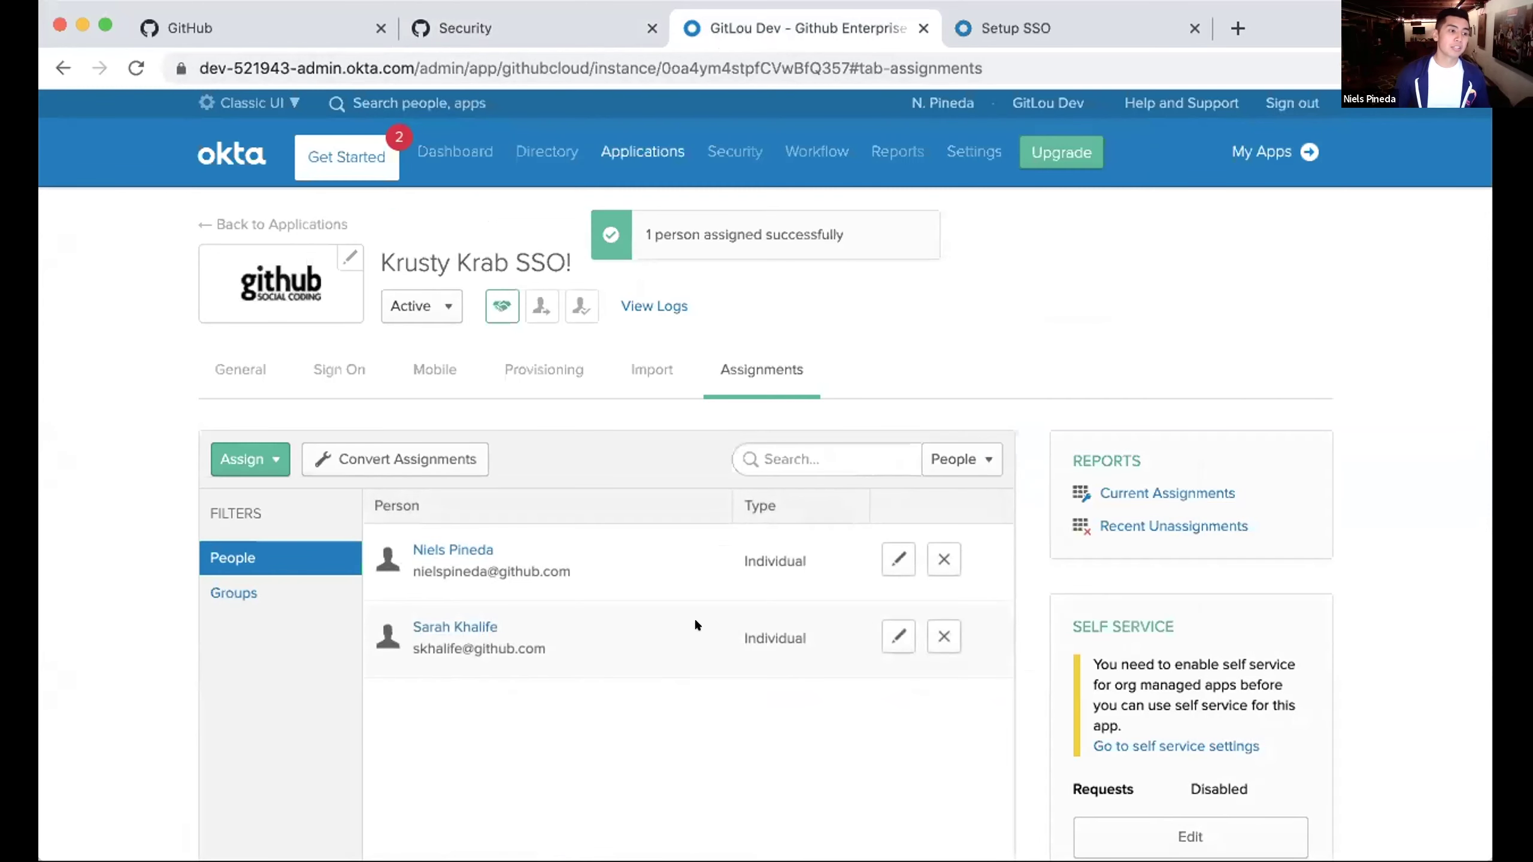
# - Examine the people and group assignments of the Krusty Krab SSO! app
pyautogui.scroll(-5, 589, 679)
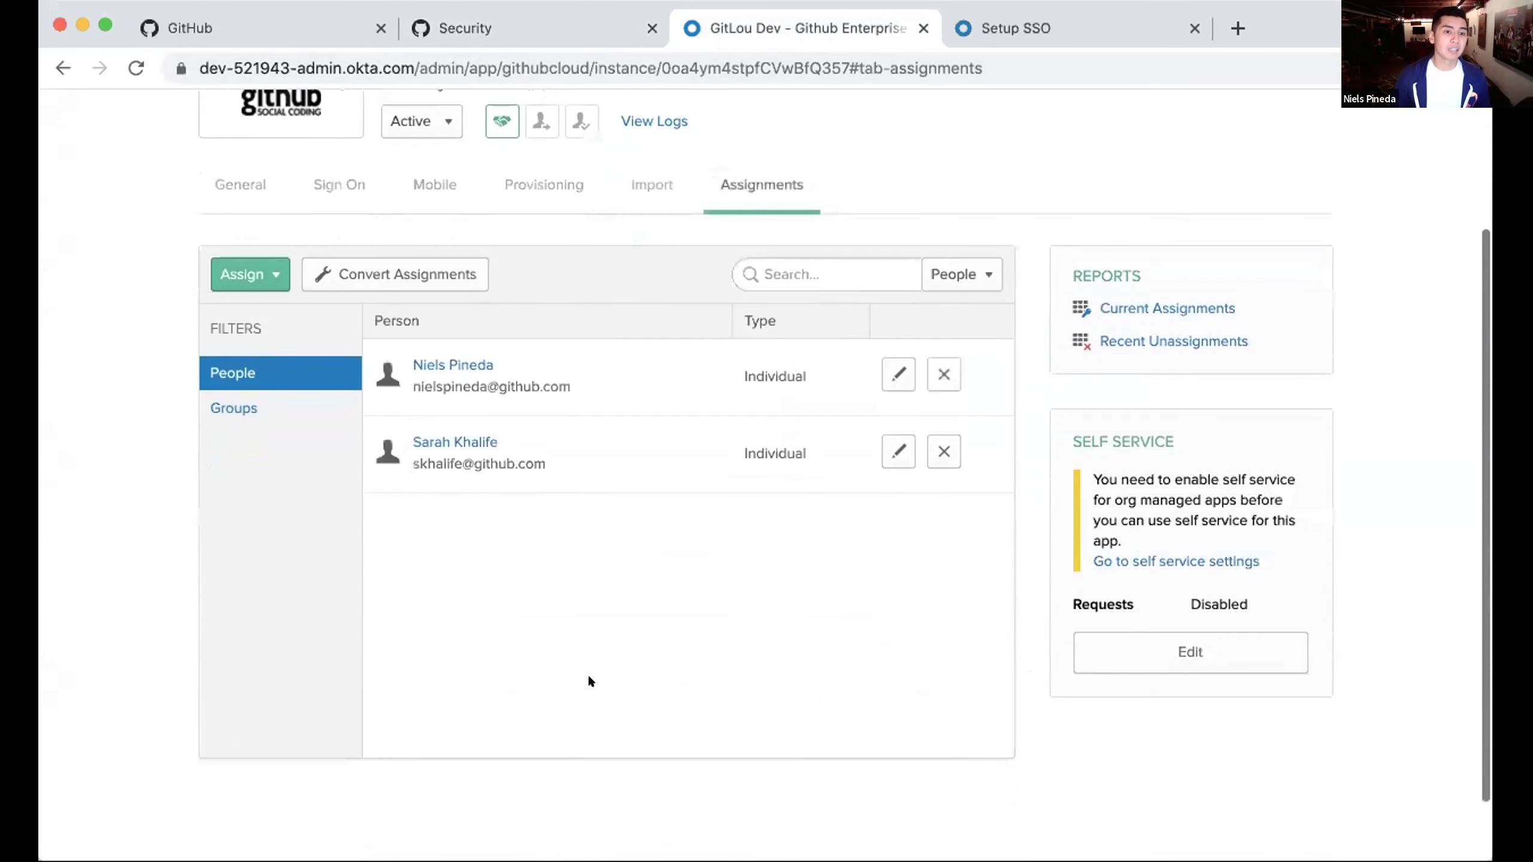
pyautogui.scroll(3, 589, 681)
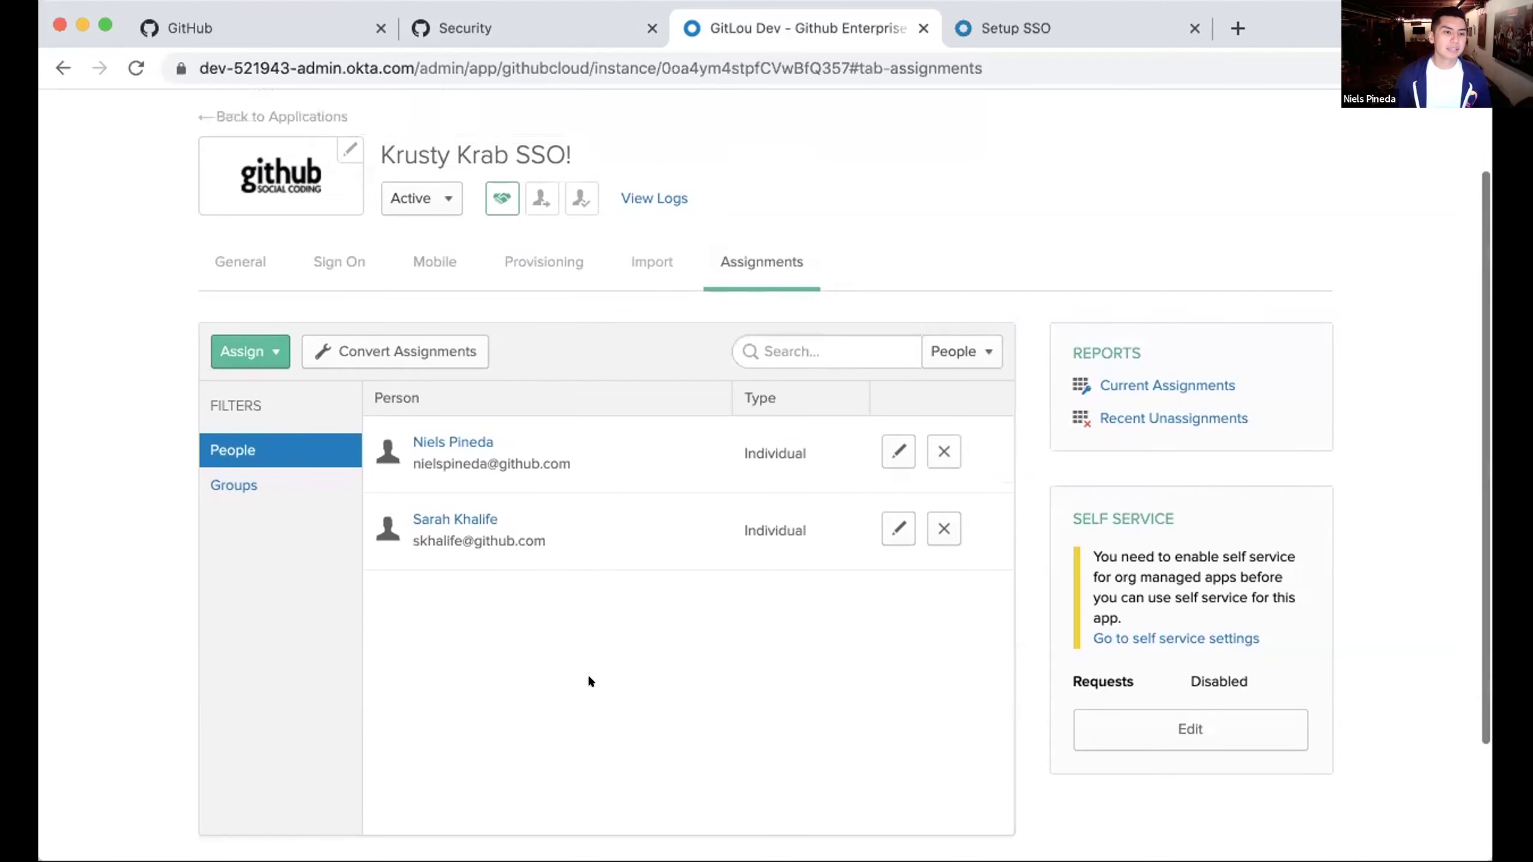
pyautogui.scroll(2, 589, 679)
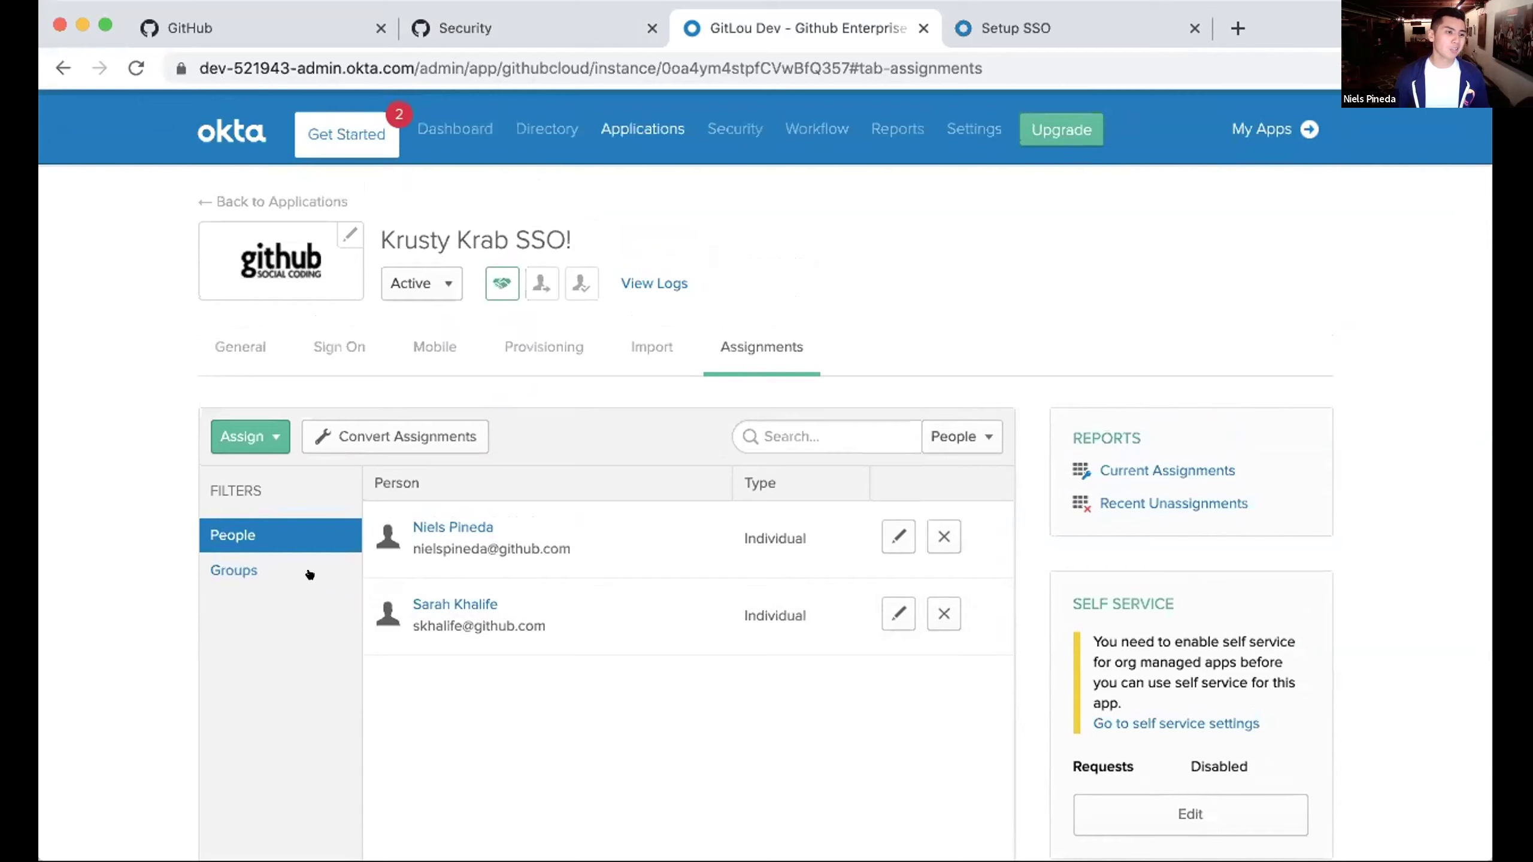
pyautogui.click(290, 571)
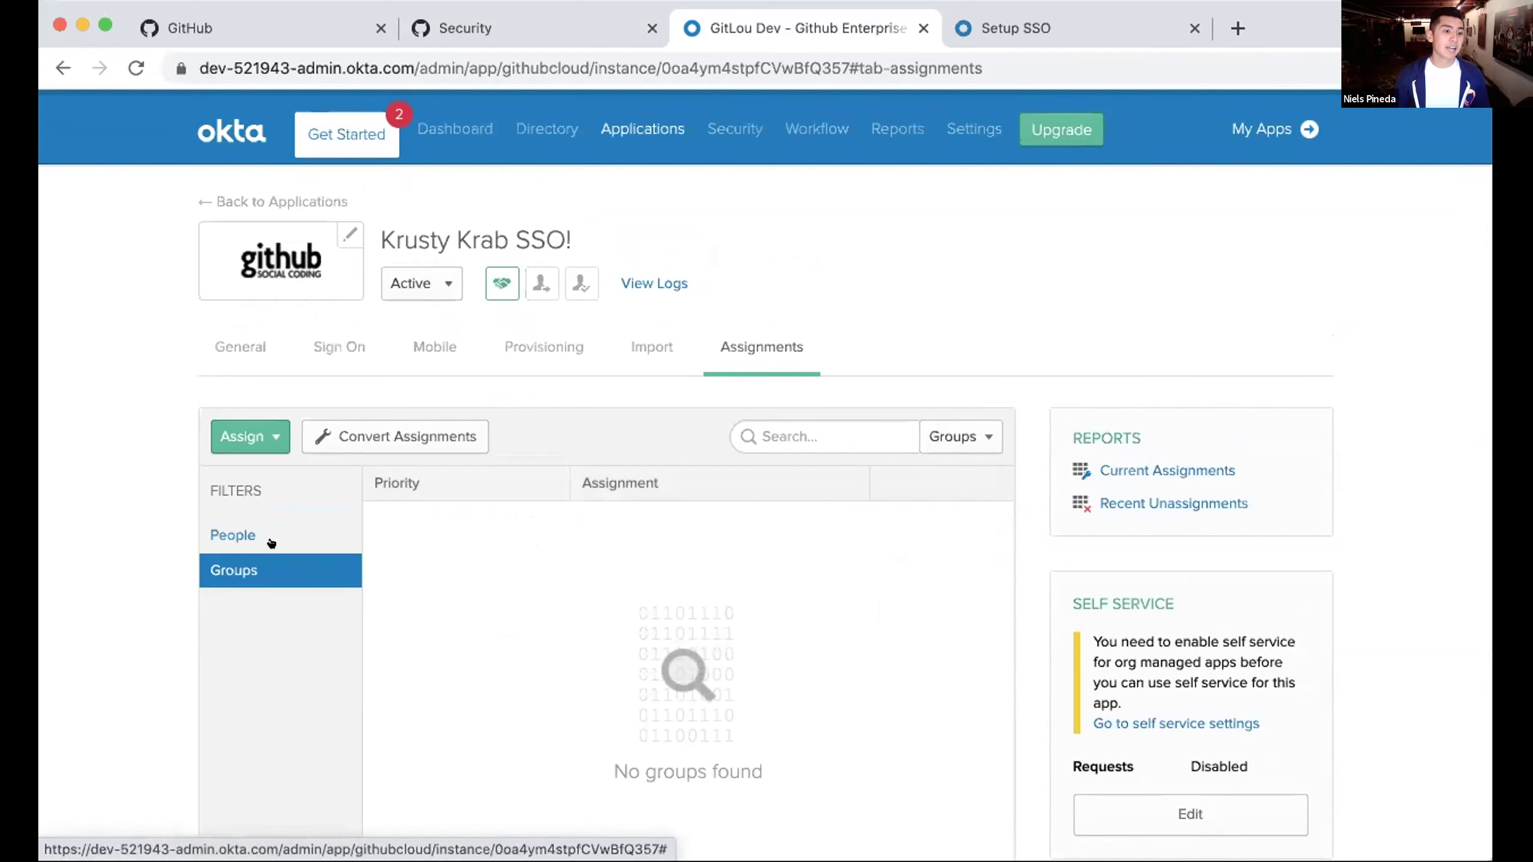
pyautogui.click(272, 536)
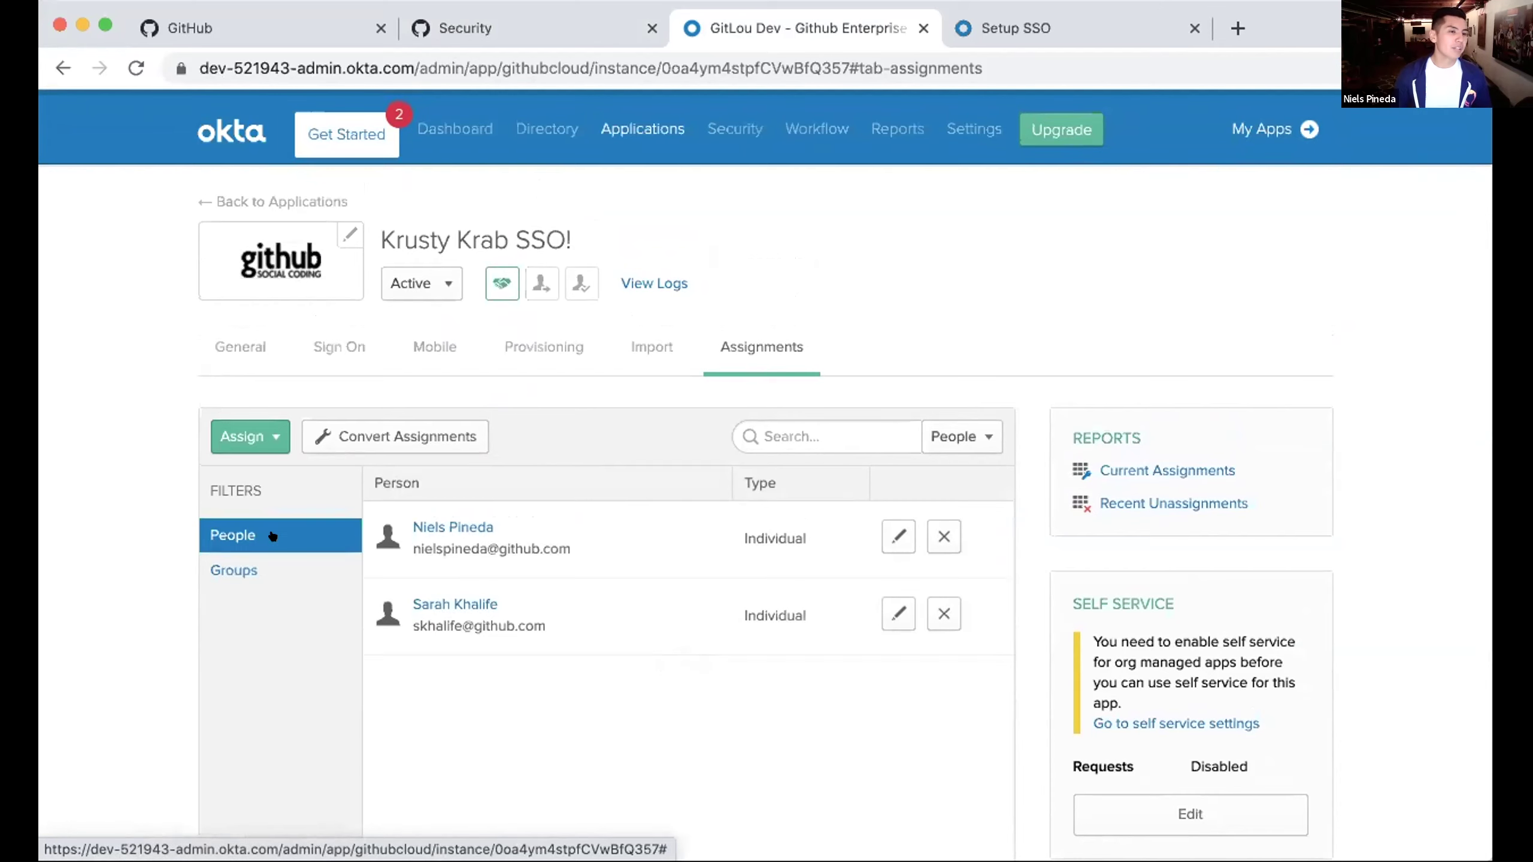
# - Review the app's SAML 2.0 sign-on settings, credentials details and Sign On Policy rules
pyautogui.click(337, 351)
pyautogui.scroll(-1, 328, 514)
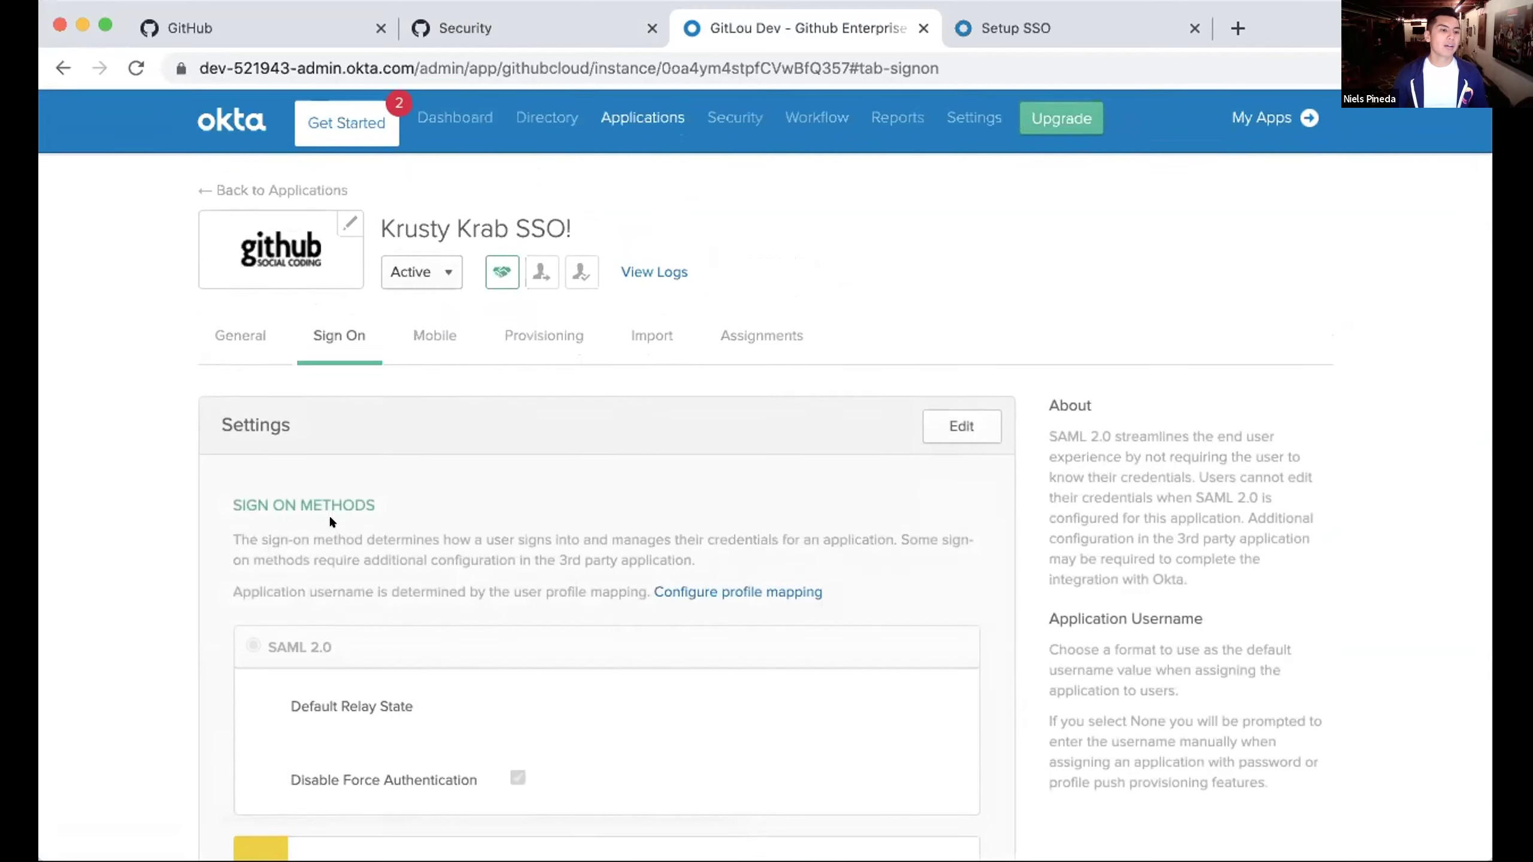
pyautogui.scroll(-10, 329, 519)
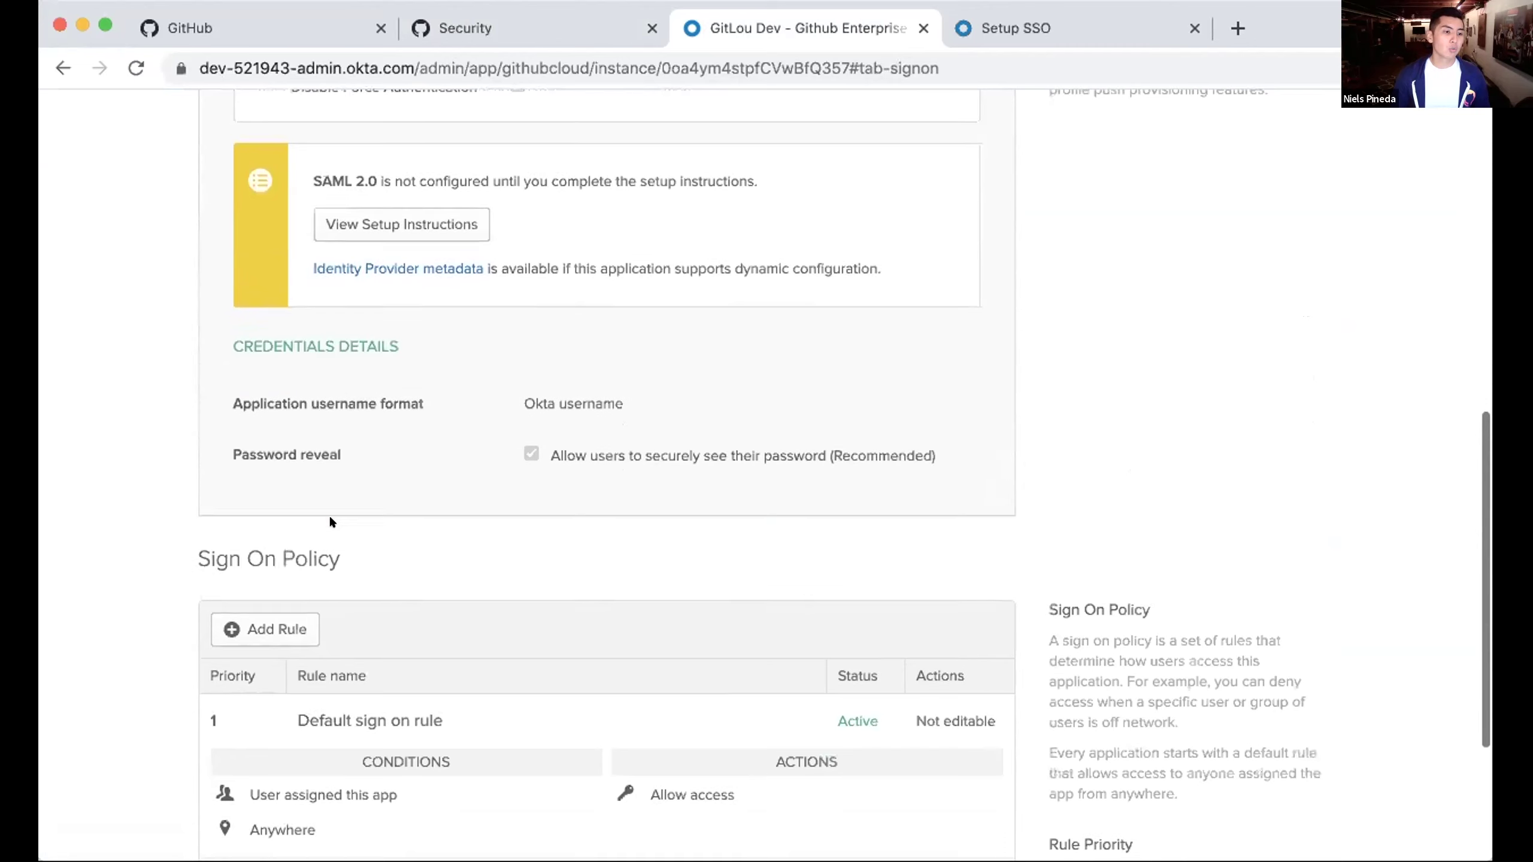
pyautogui.scroll(-2, 329, 521)
pyautogui.scroll(1, 331, 519)
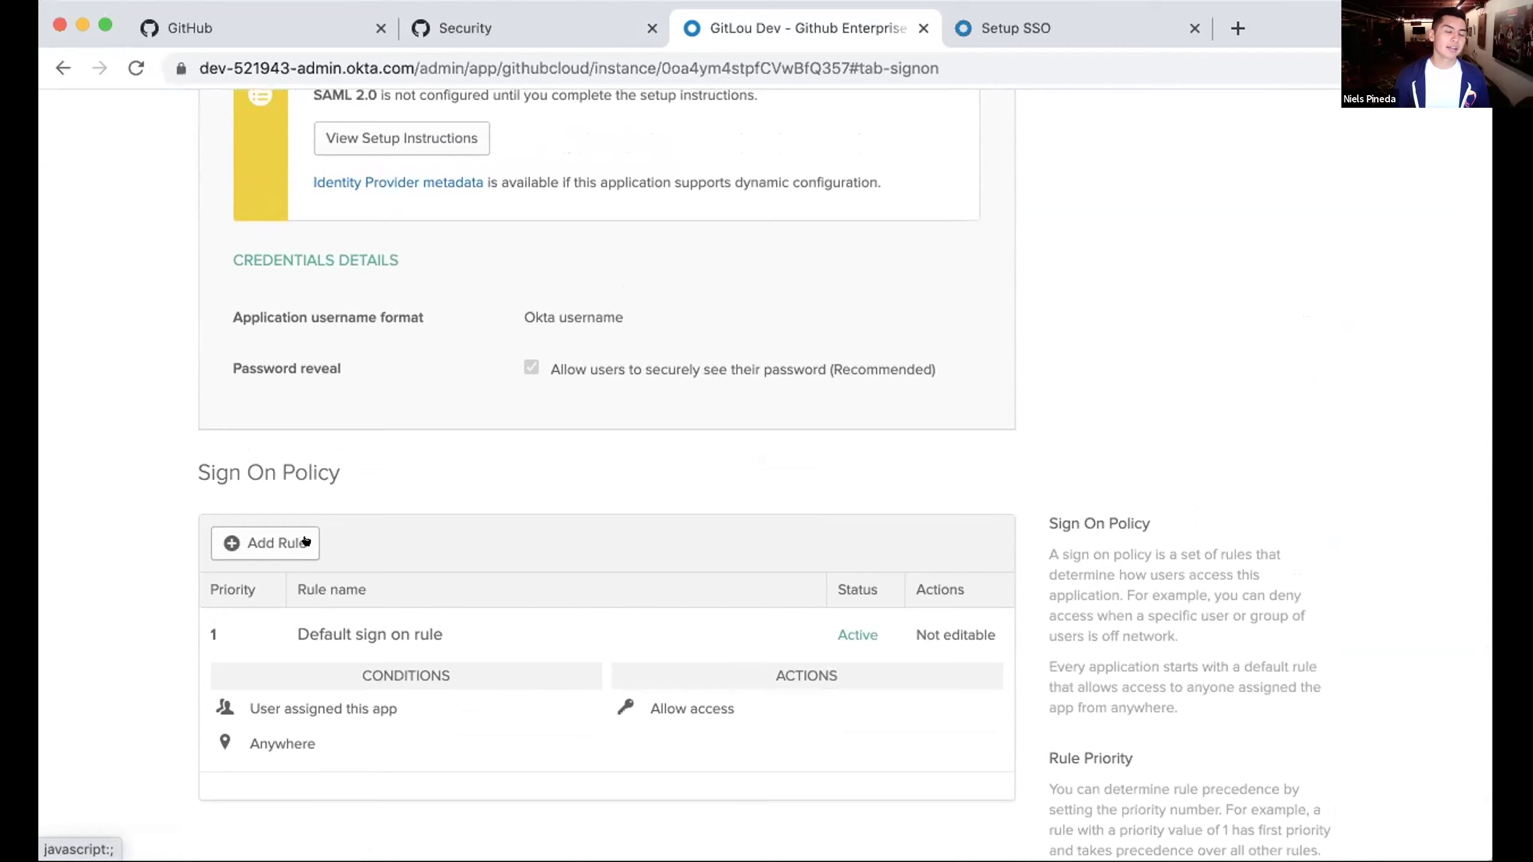
pyautogui.scroll(1, 303, 542)
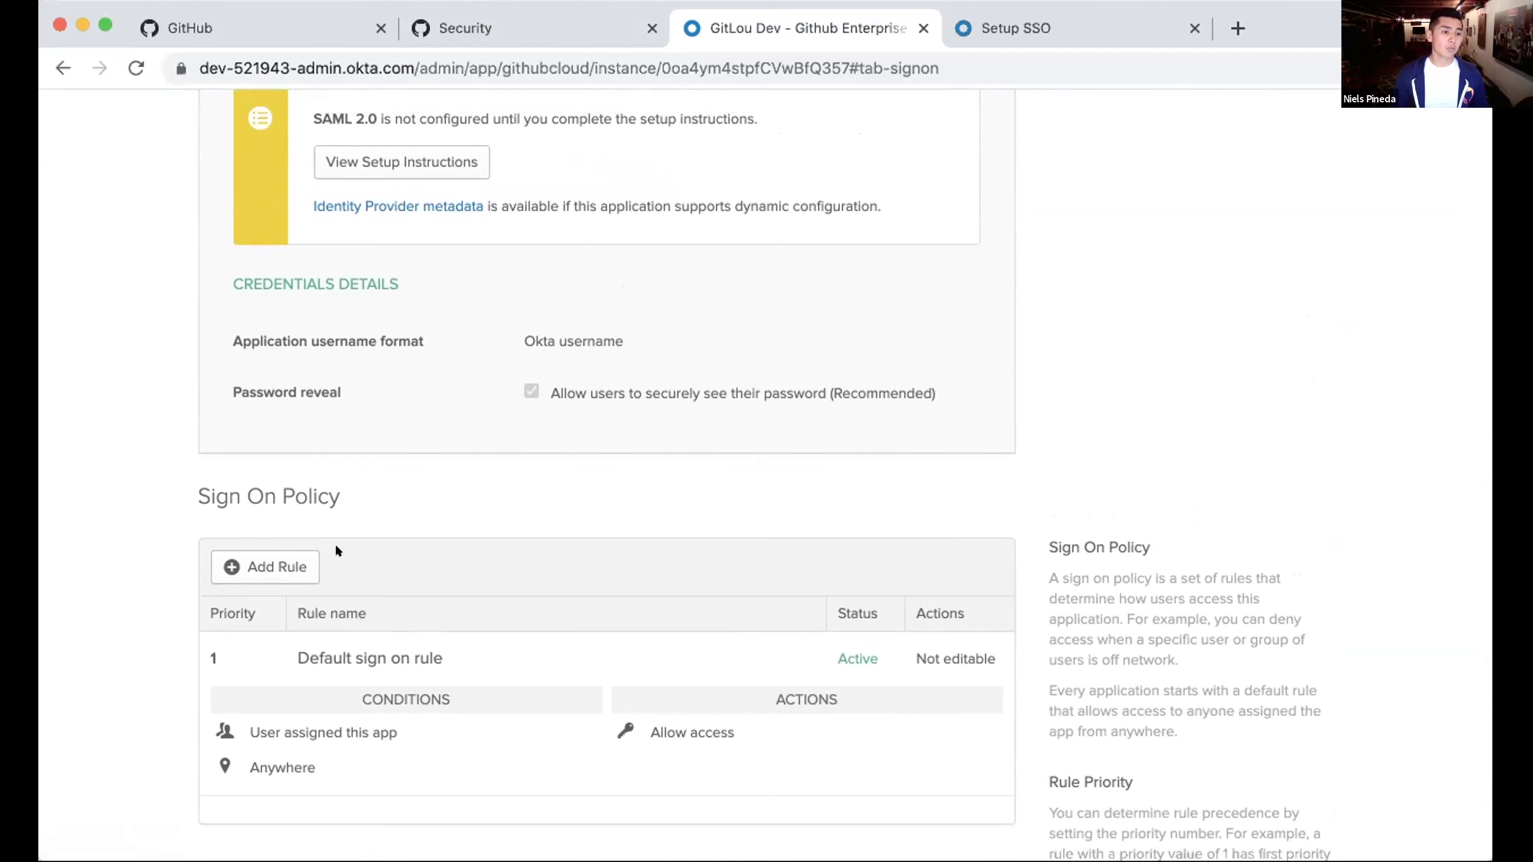
pyautogui.scroll(10, 336, 544)
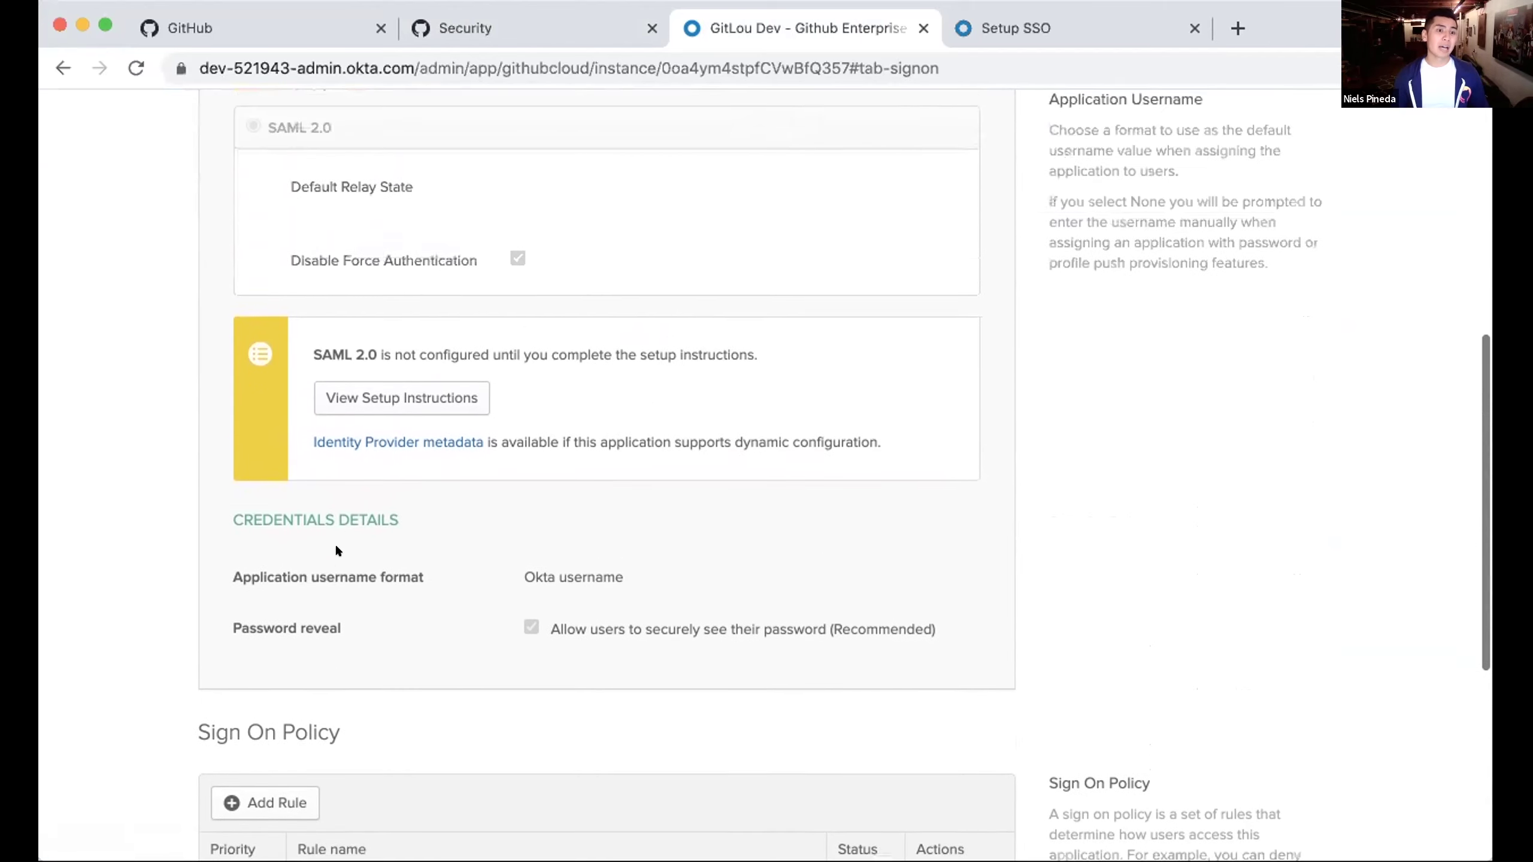
pyautogui.scroll(1, 335, 550)
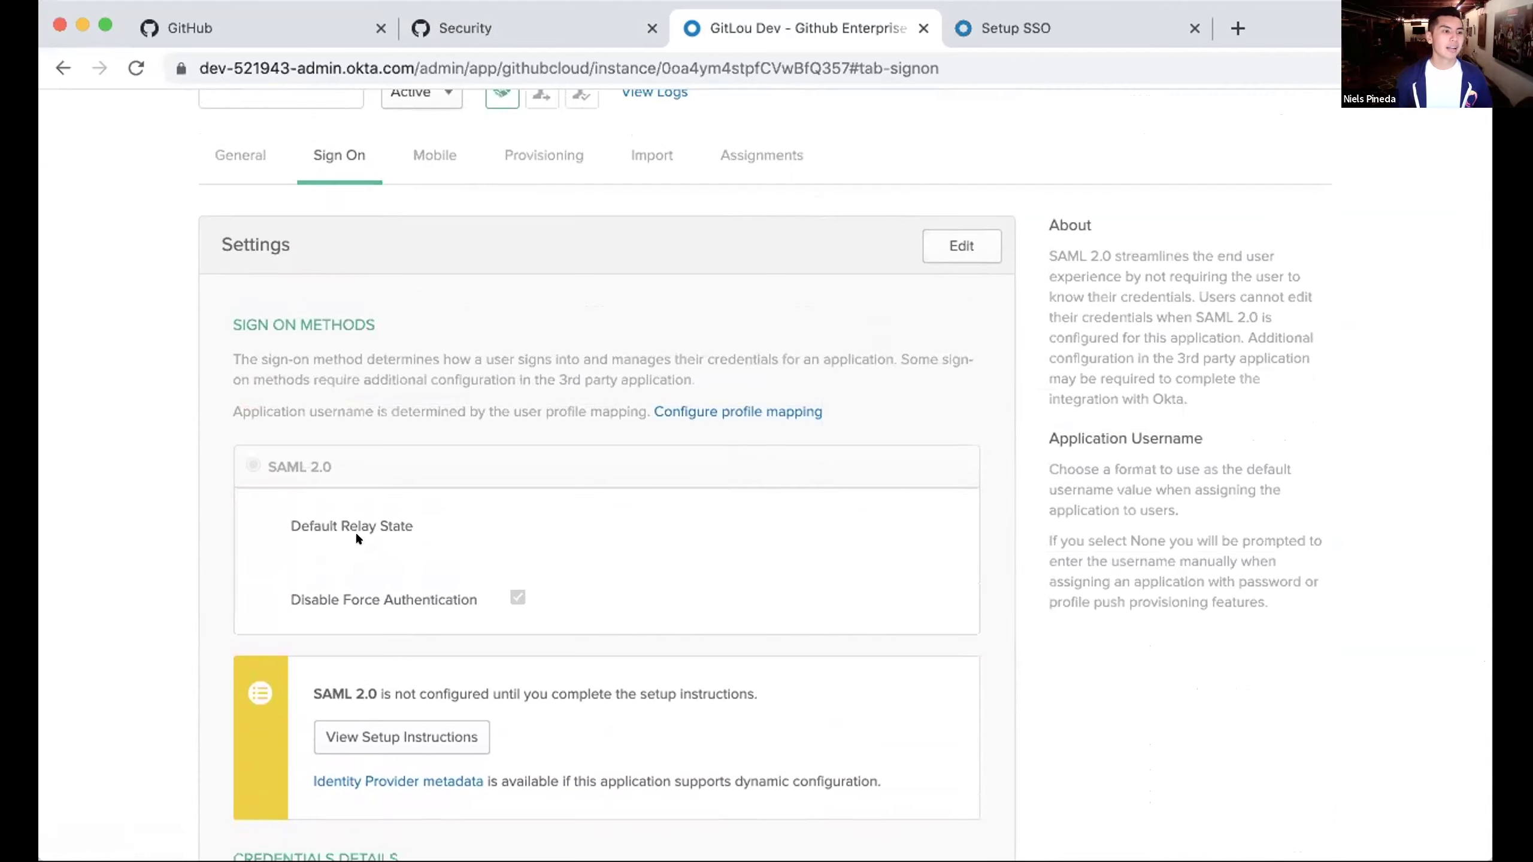
pyautogui.scroll(1, 538, 493)
pyautogui.scroll(1, 539, 493)
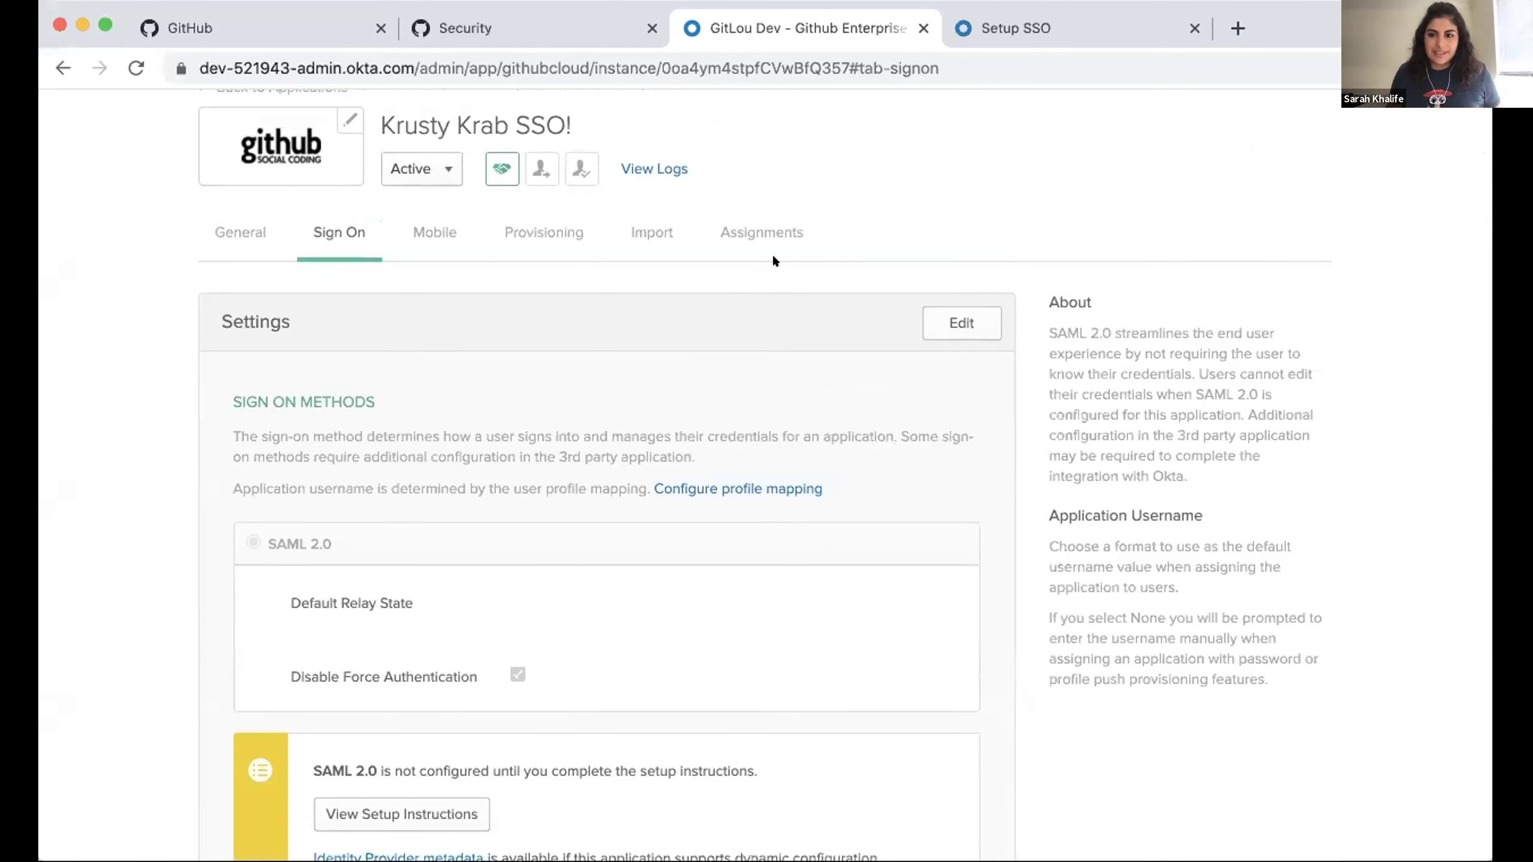
# - Return to the Krusty Krab SSO! assignments and unassign the most recently added person from the app
pyautogui.click(780, 232)
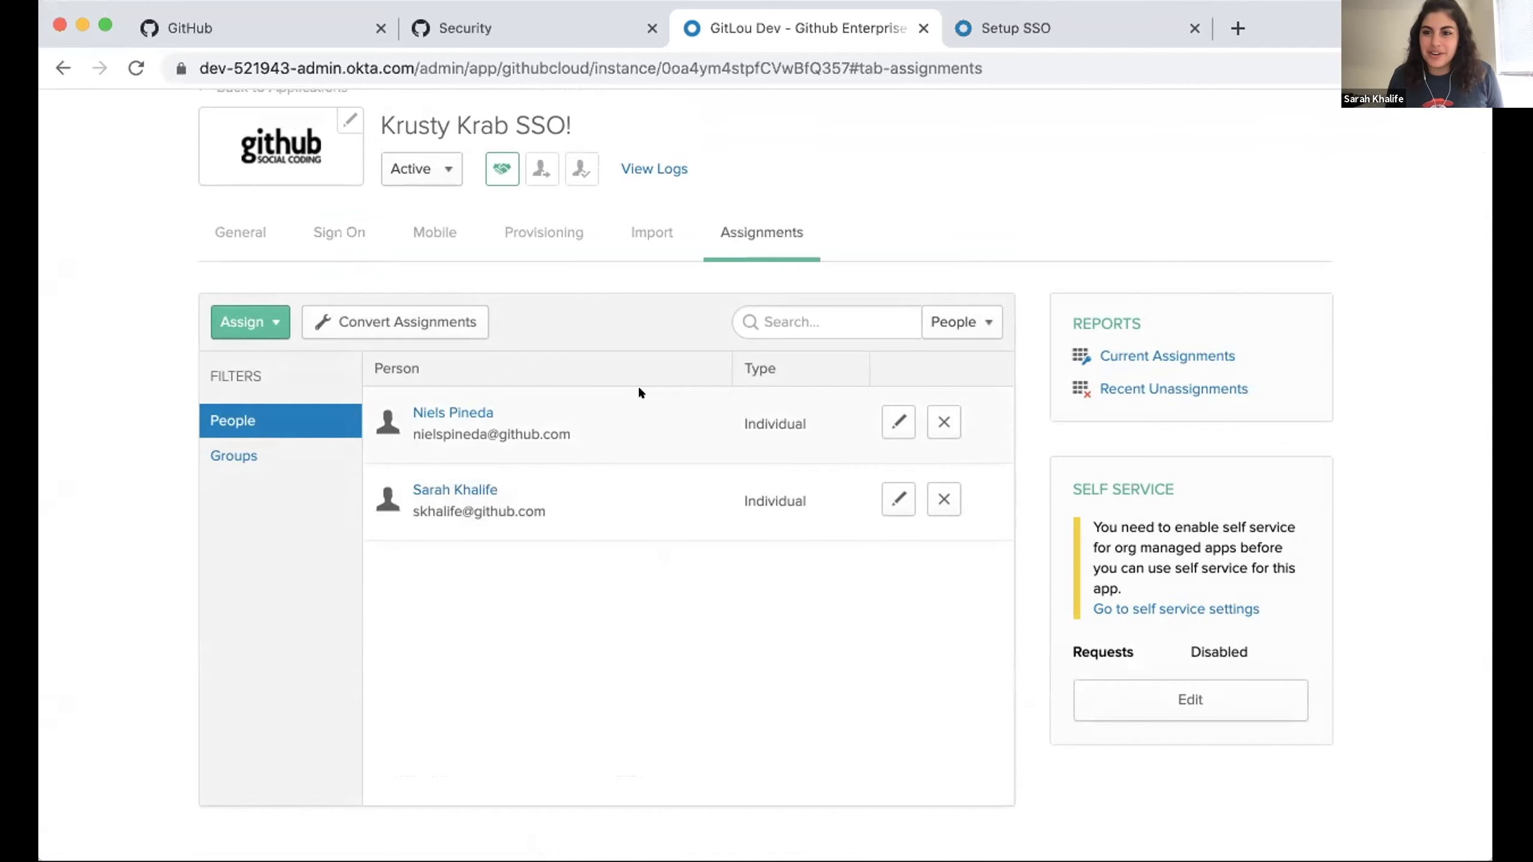
pyautogui.scroll(-2, 608, 345)
pyautogui.scroll(5, 608, 345)
pyautogui.scroll(-5, 611, 354)
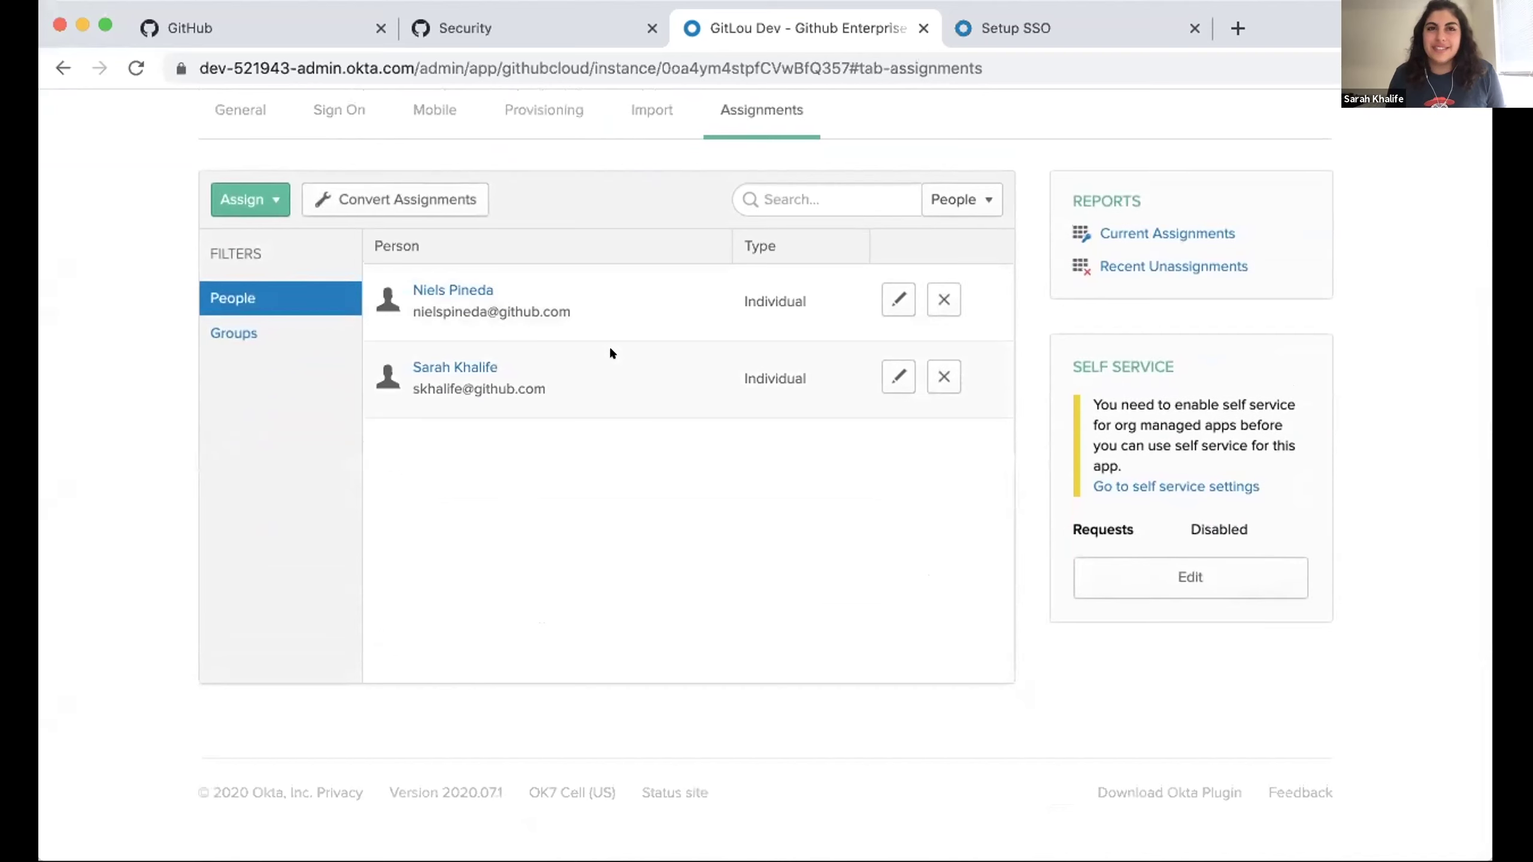
pyautogui.scroll(1, 611, 354)
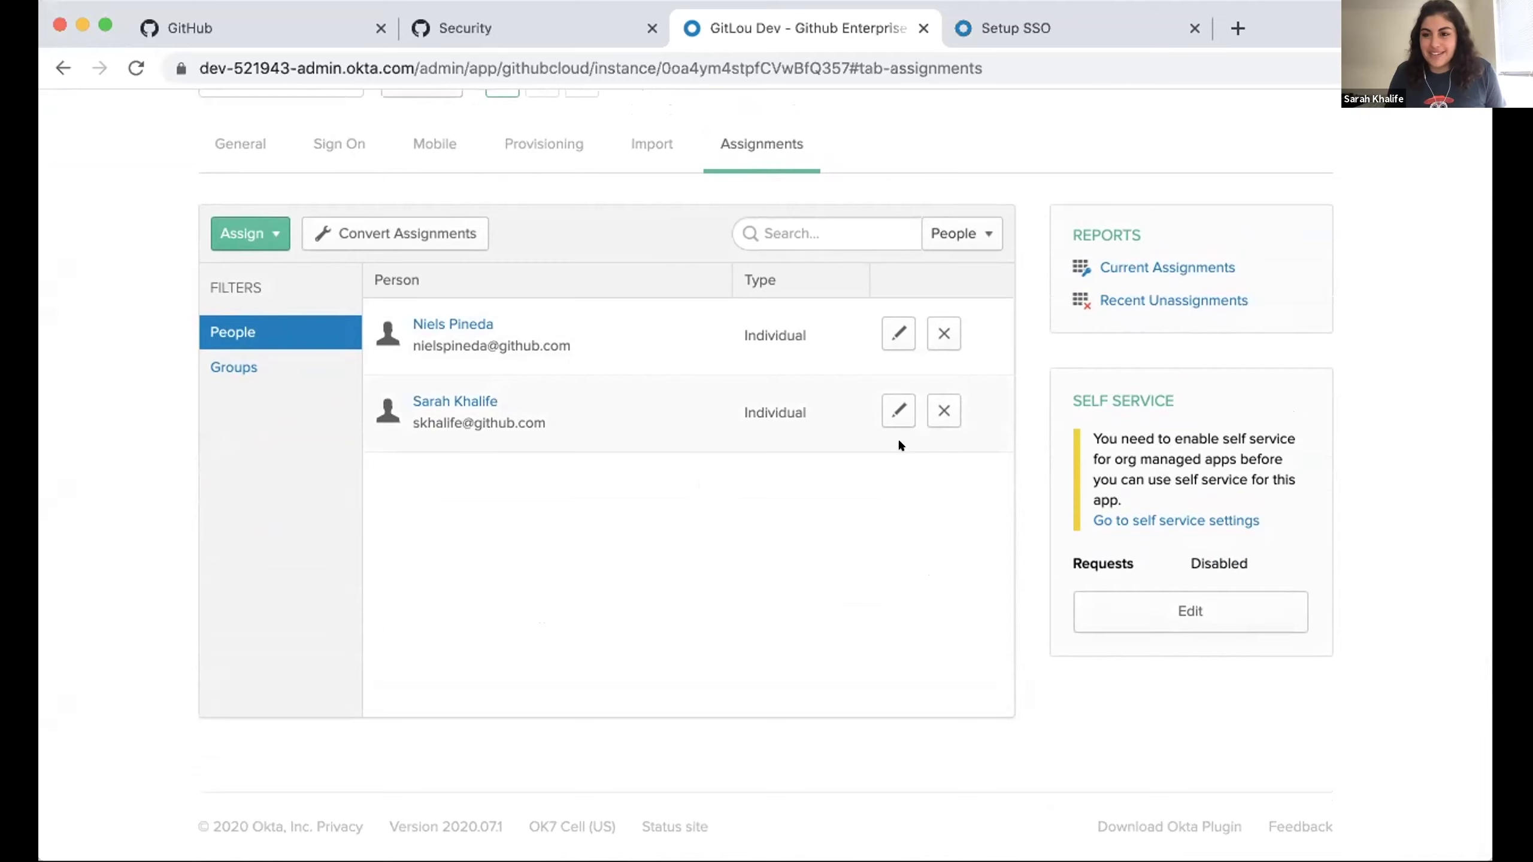
pyautogui.click(941, 412)
pyautogui.click(818, 553)
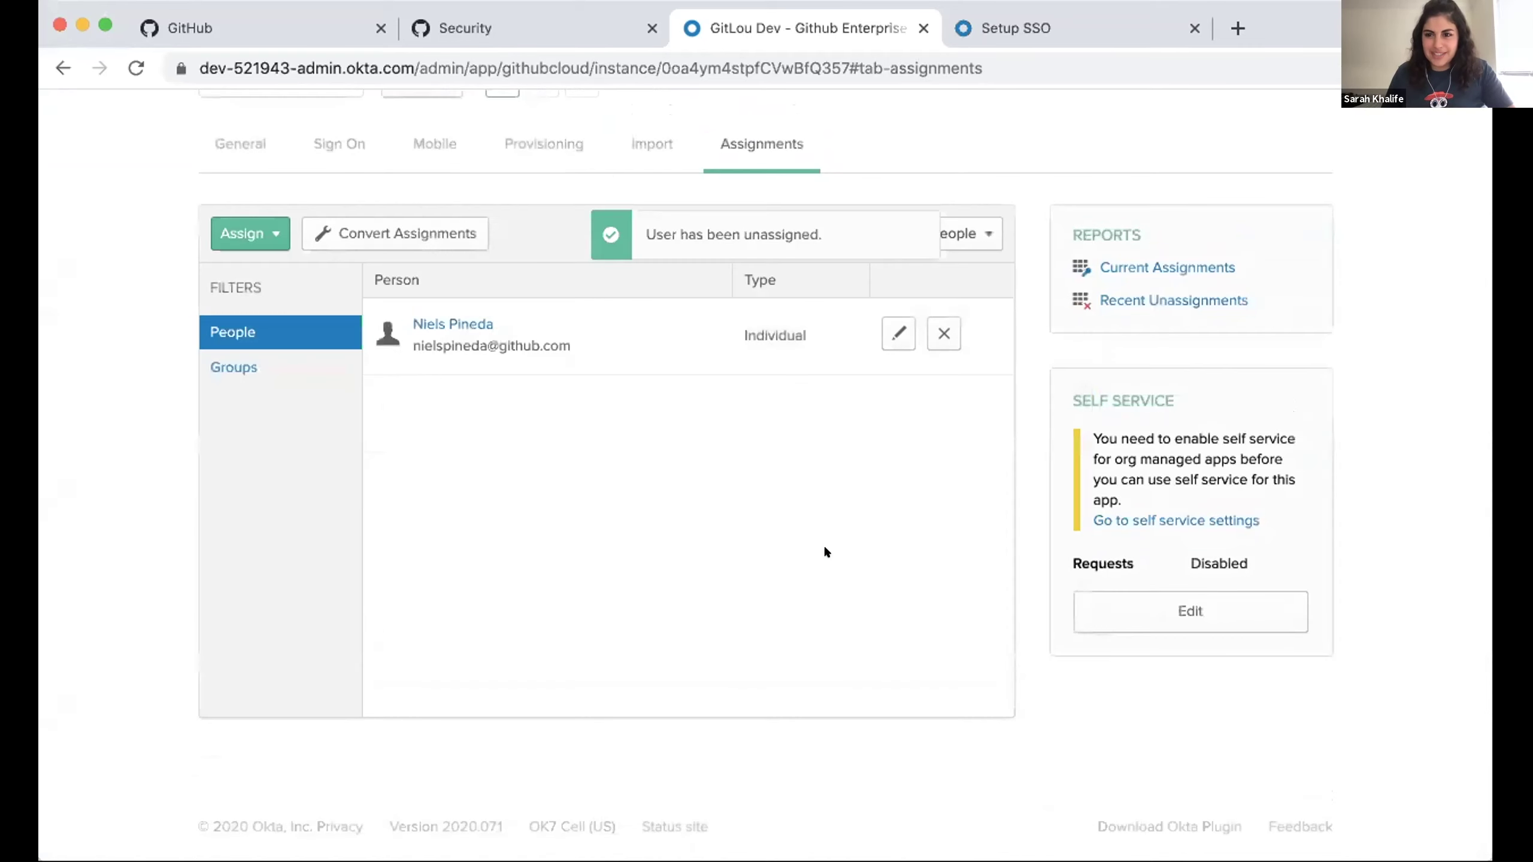
# - Look at the KrustyKrab organization security page on GitHub and return to the app assignments in Okta
pyautogui.click(568, 24)
pyautogui.scroll(10, 571, 192)
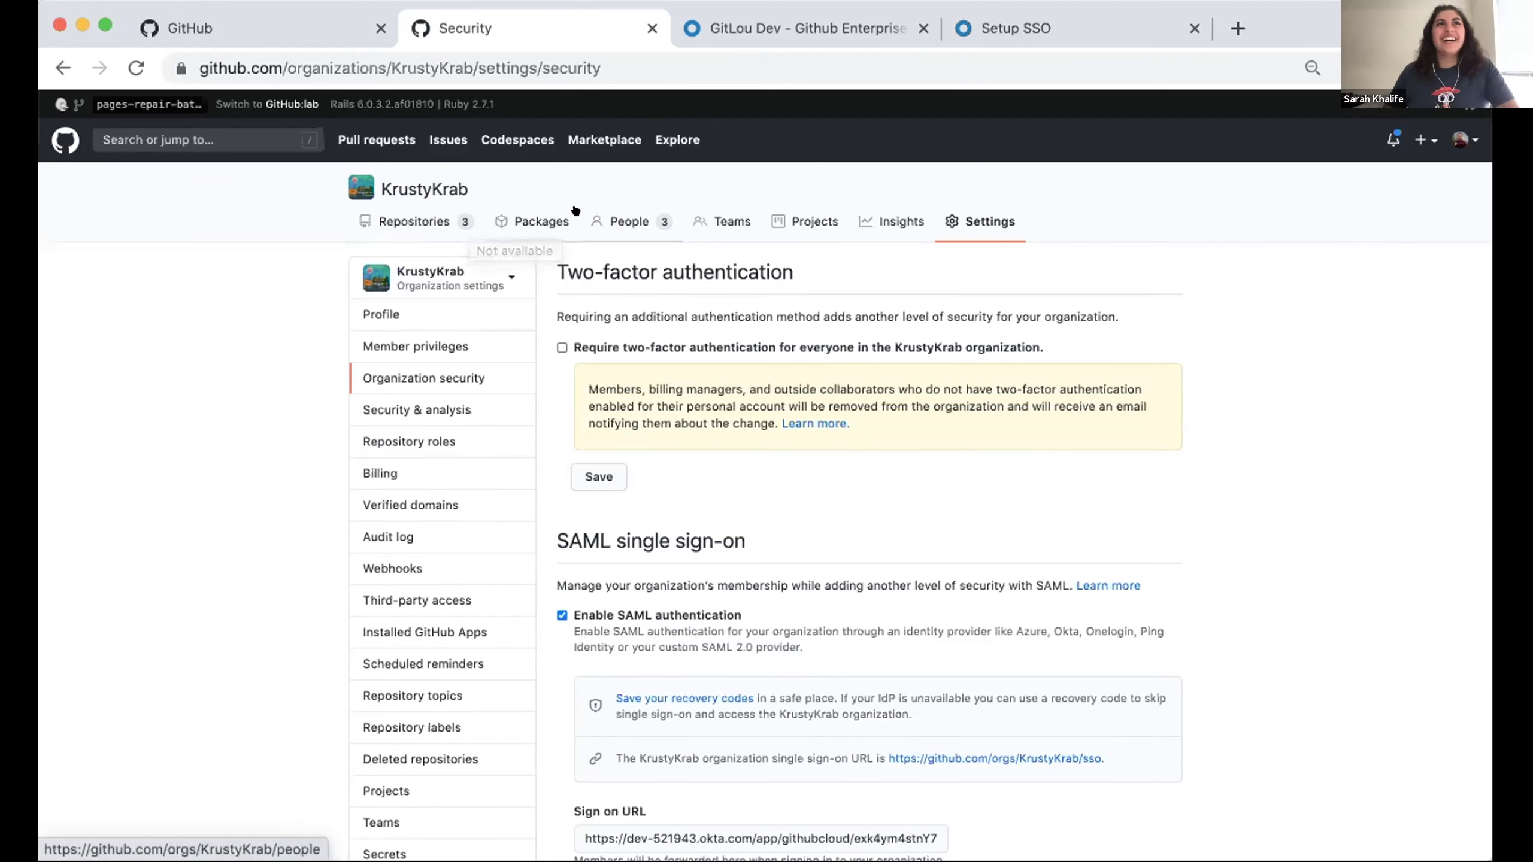
pyautogui.click(809, 28)
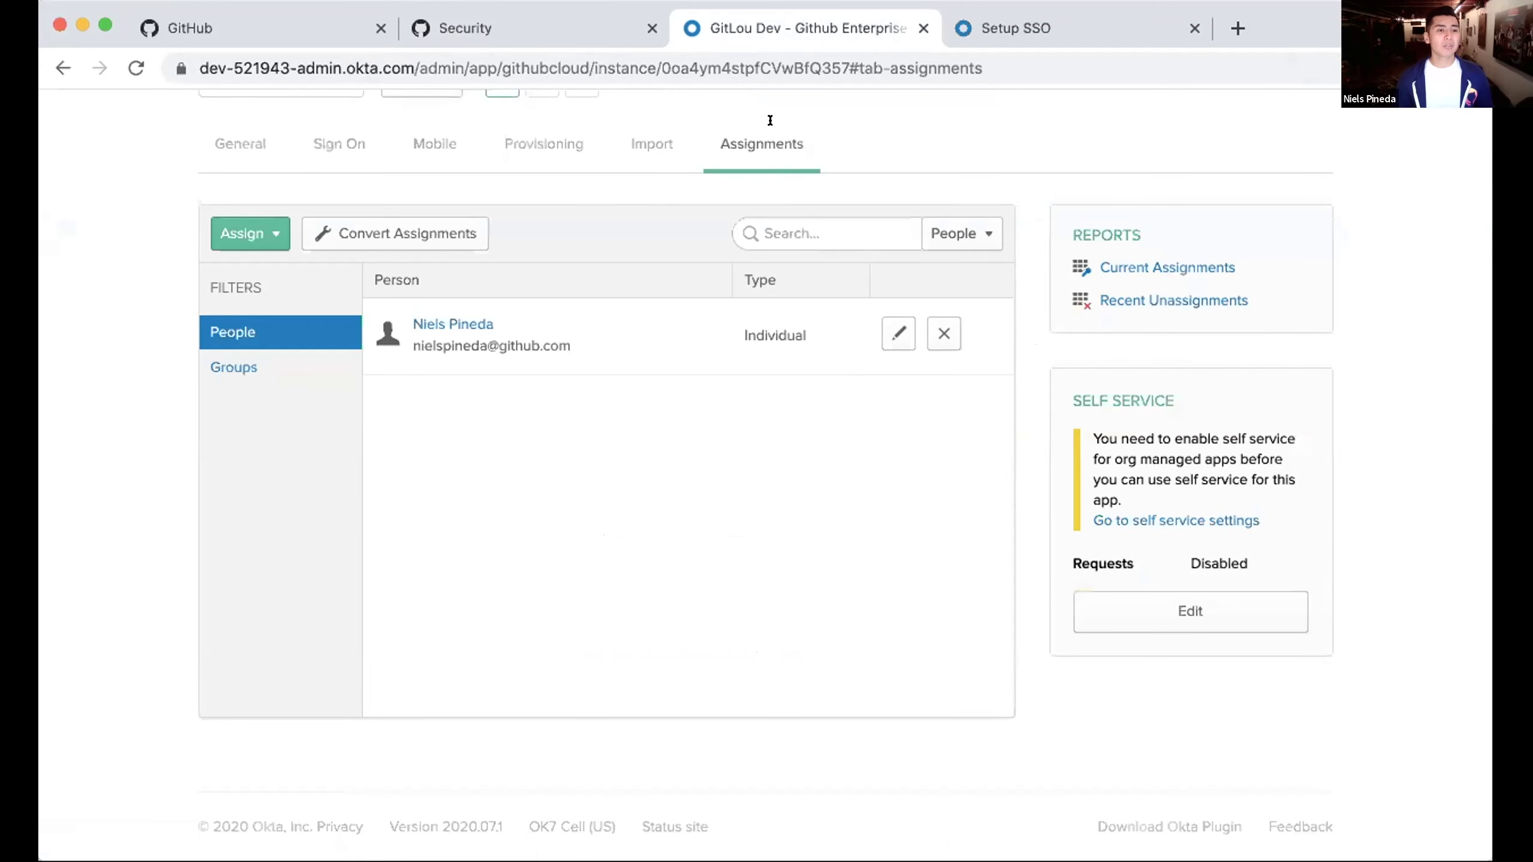
pyautogui.scroll(4, 681, 203)
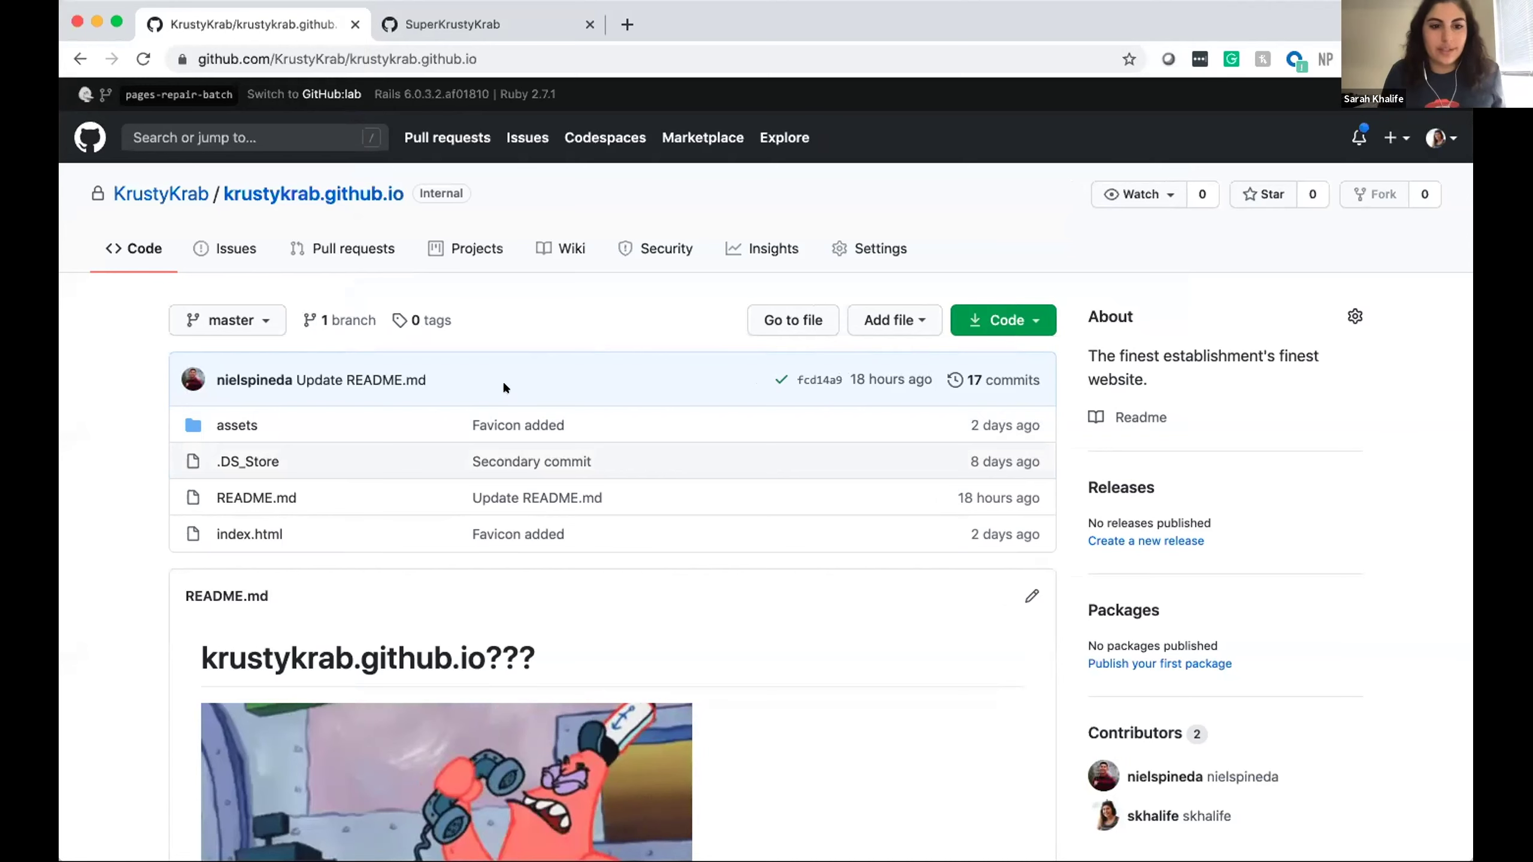
# - Open the krustykrab.github.io repository from the KrustyKrab organization page and go to the Danger Zone in its settings
pyautogui.click(168, 192)
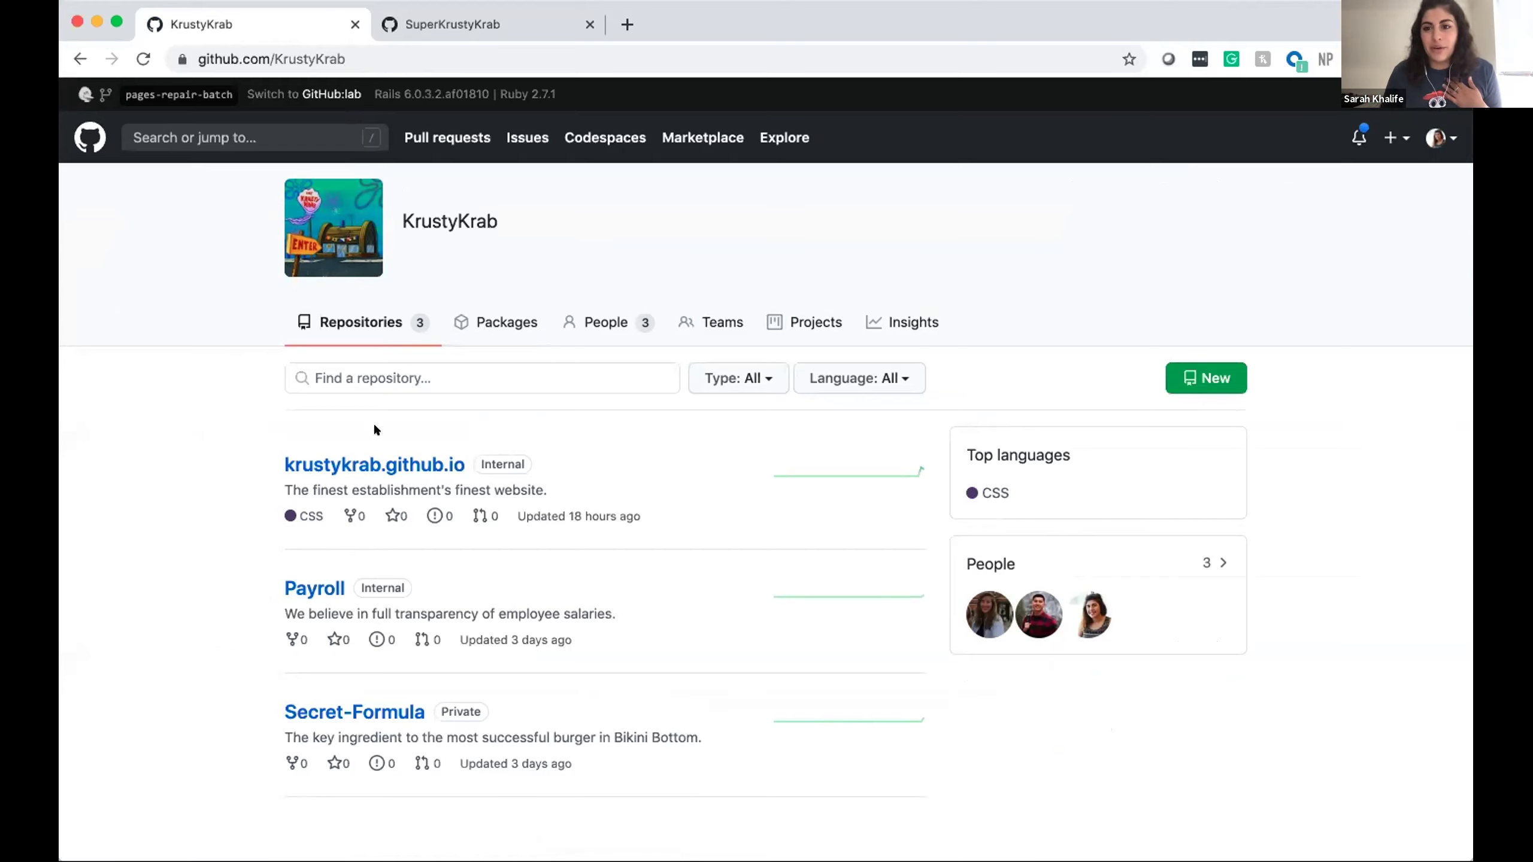
pyautogui.click(337, 466)
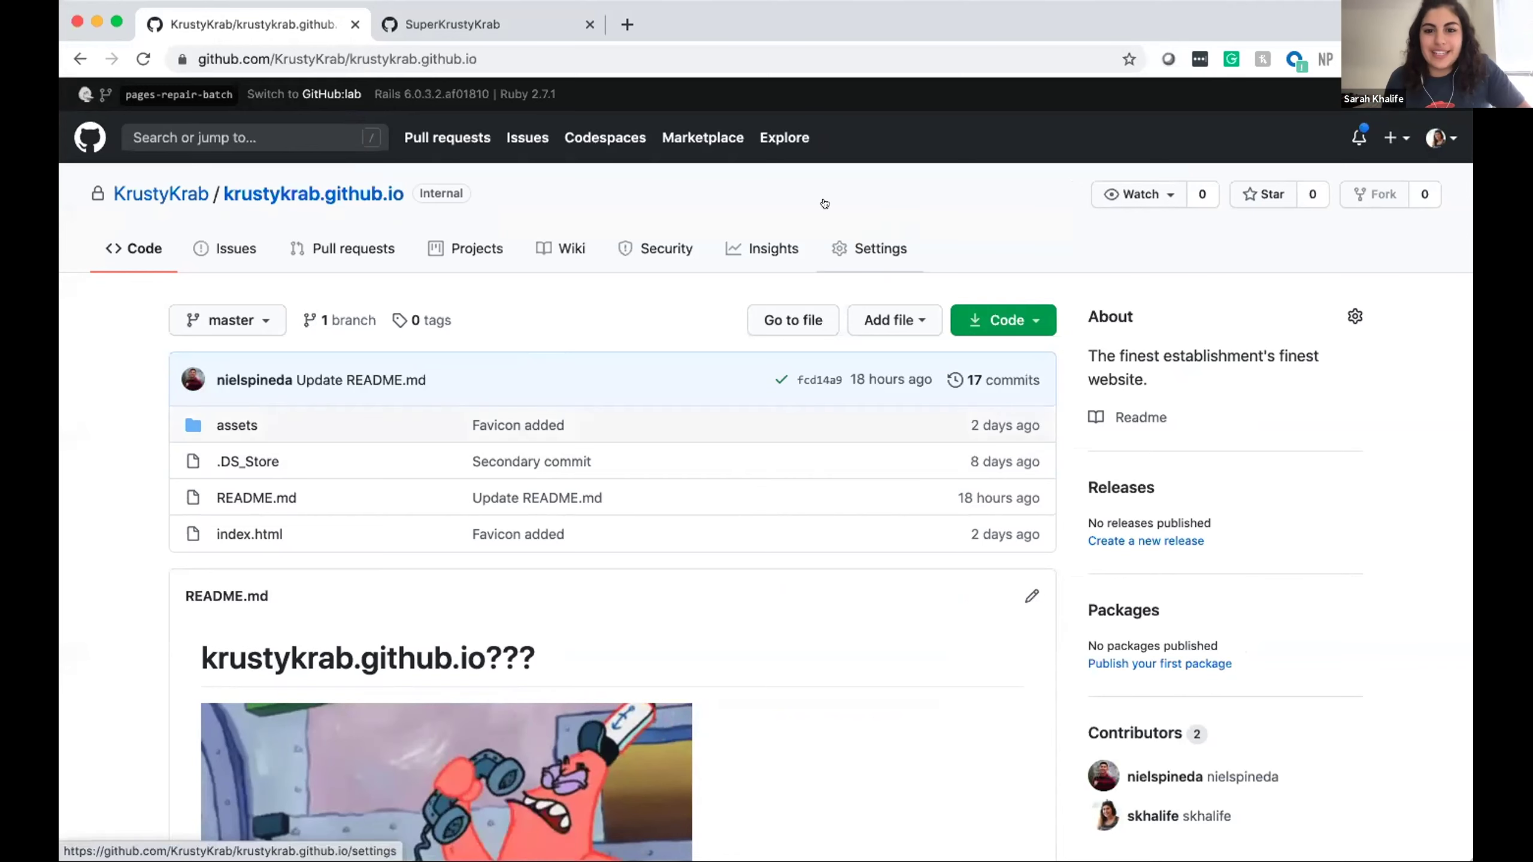
pyautogui.click(859, 246)
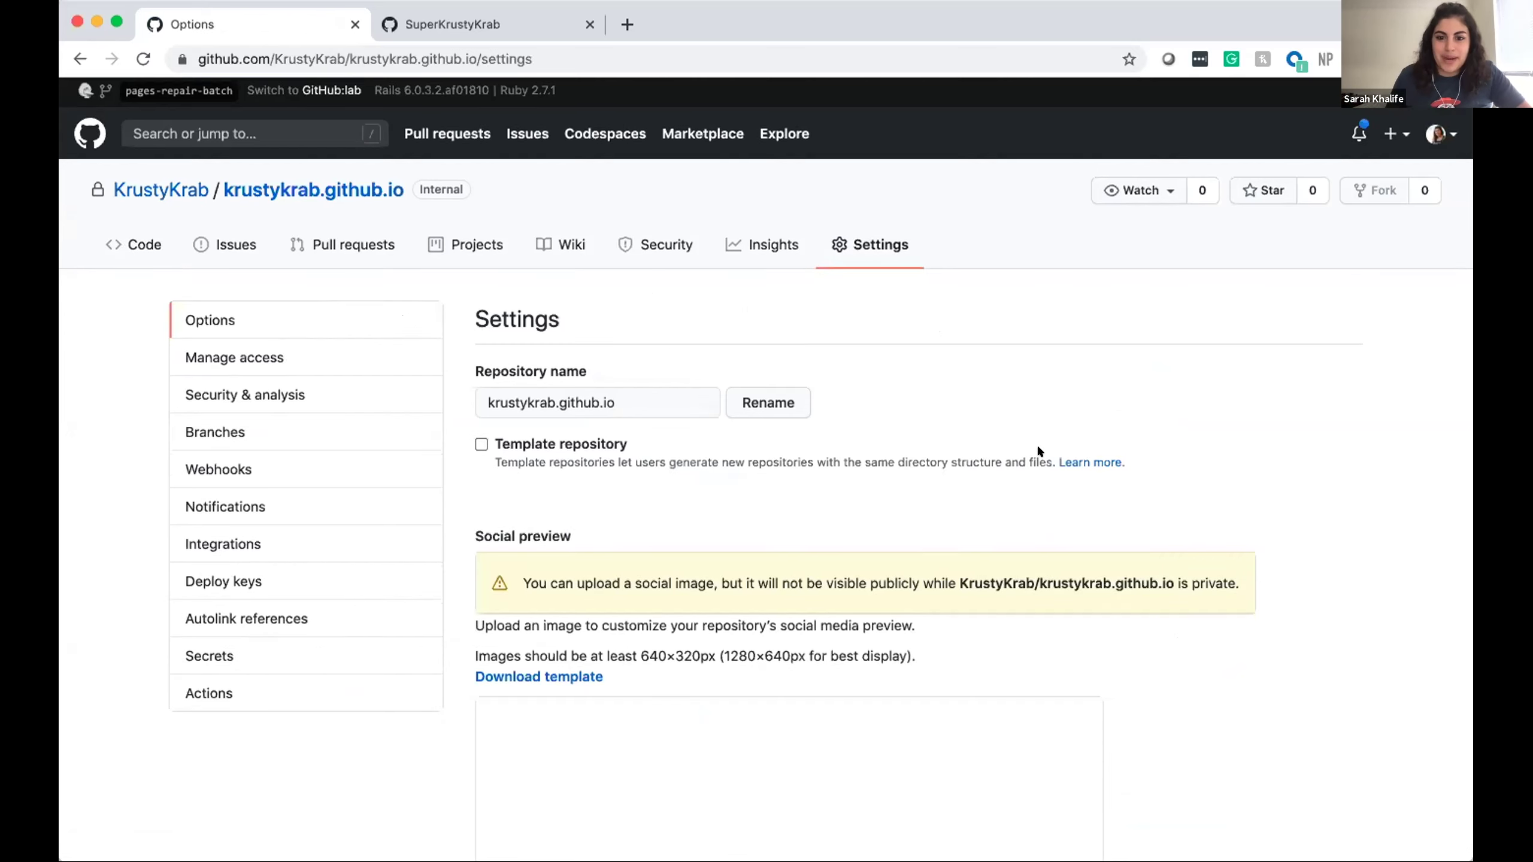
pyautogui.scroll(-15, 1038, 448)
pyautogui.scroll(-20, 1039, 450)
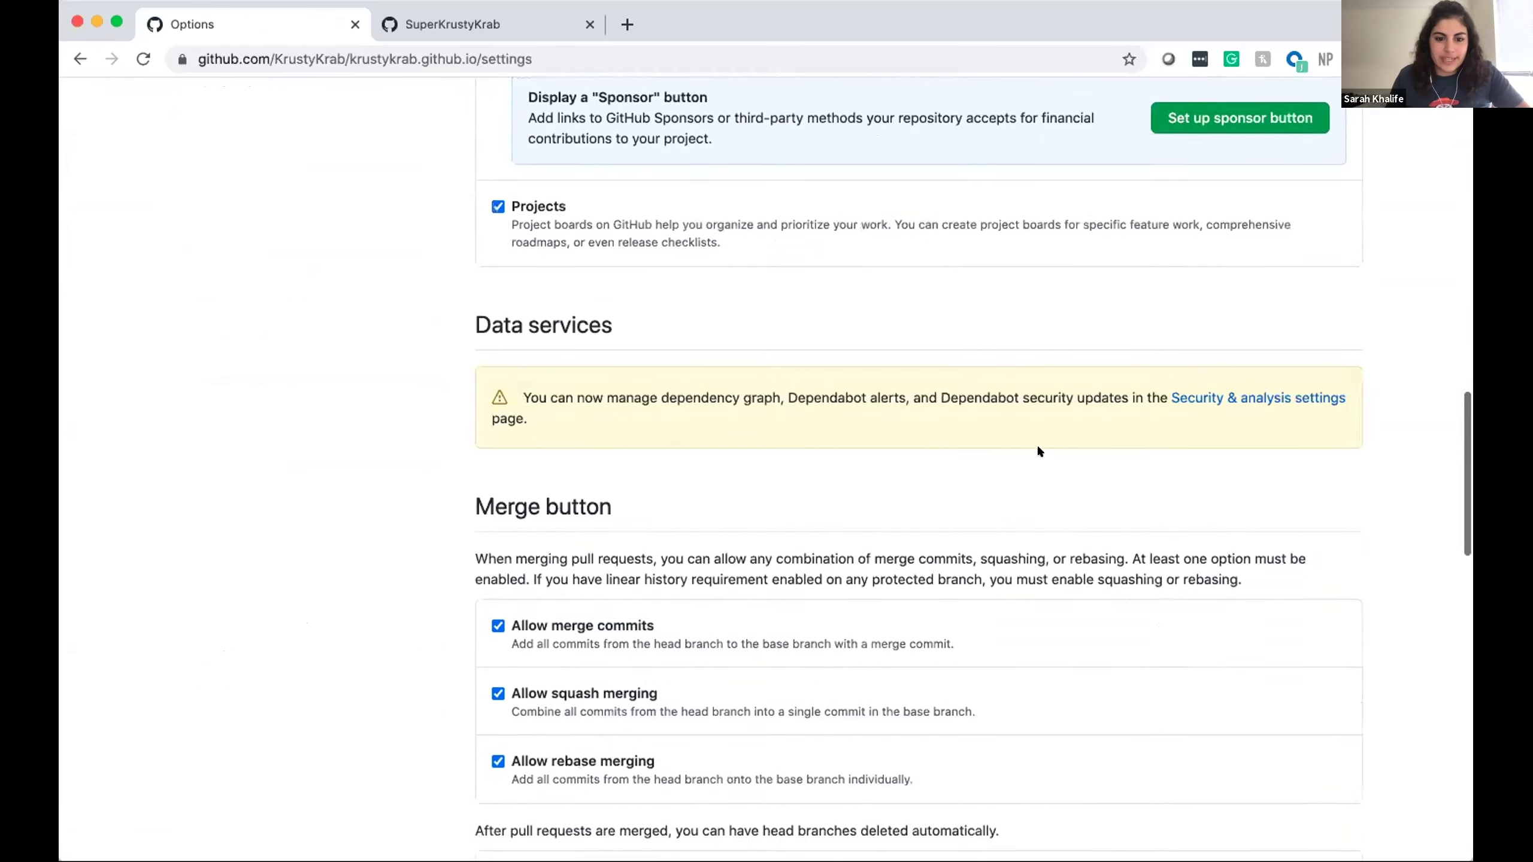
pyautogui.scroll(-5, 1038, 451)
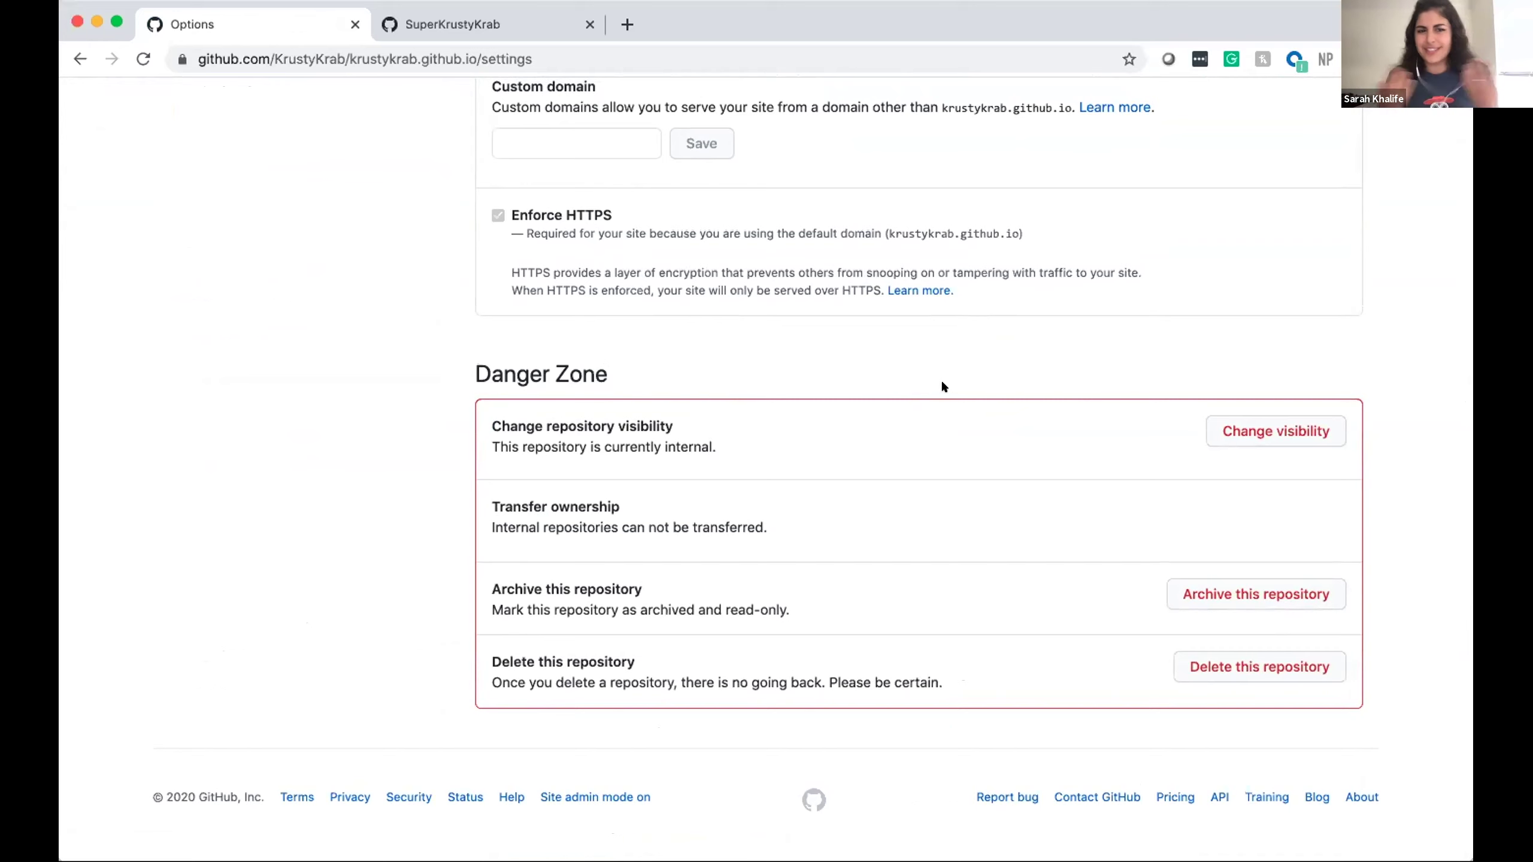
# - Request changing the repository's visibility to private, confirming with the full name KrustyKrab/krustykrab.github.io
pyautogui.click(1279, 432)
pyautogui.click(648, 370)
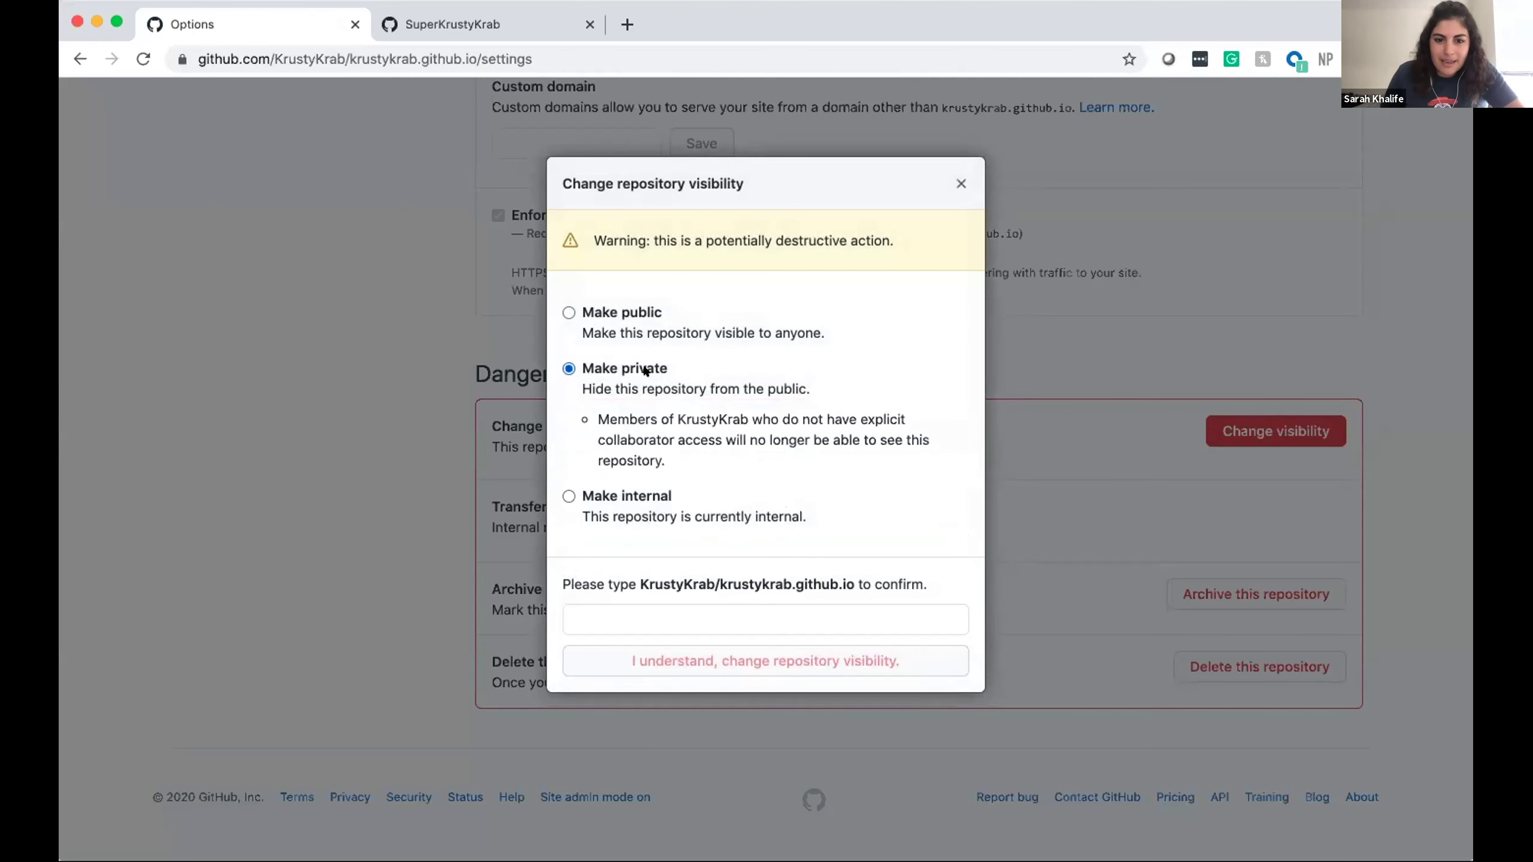
pyautogui.click(666, 609)
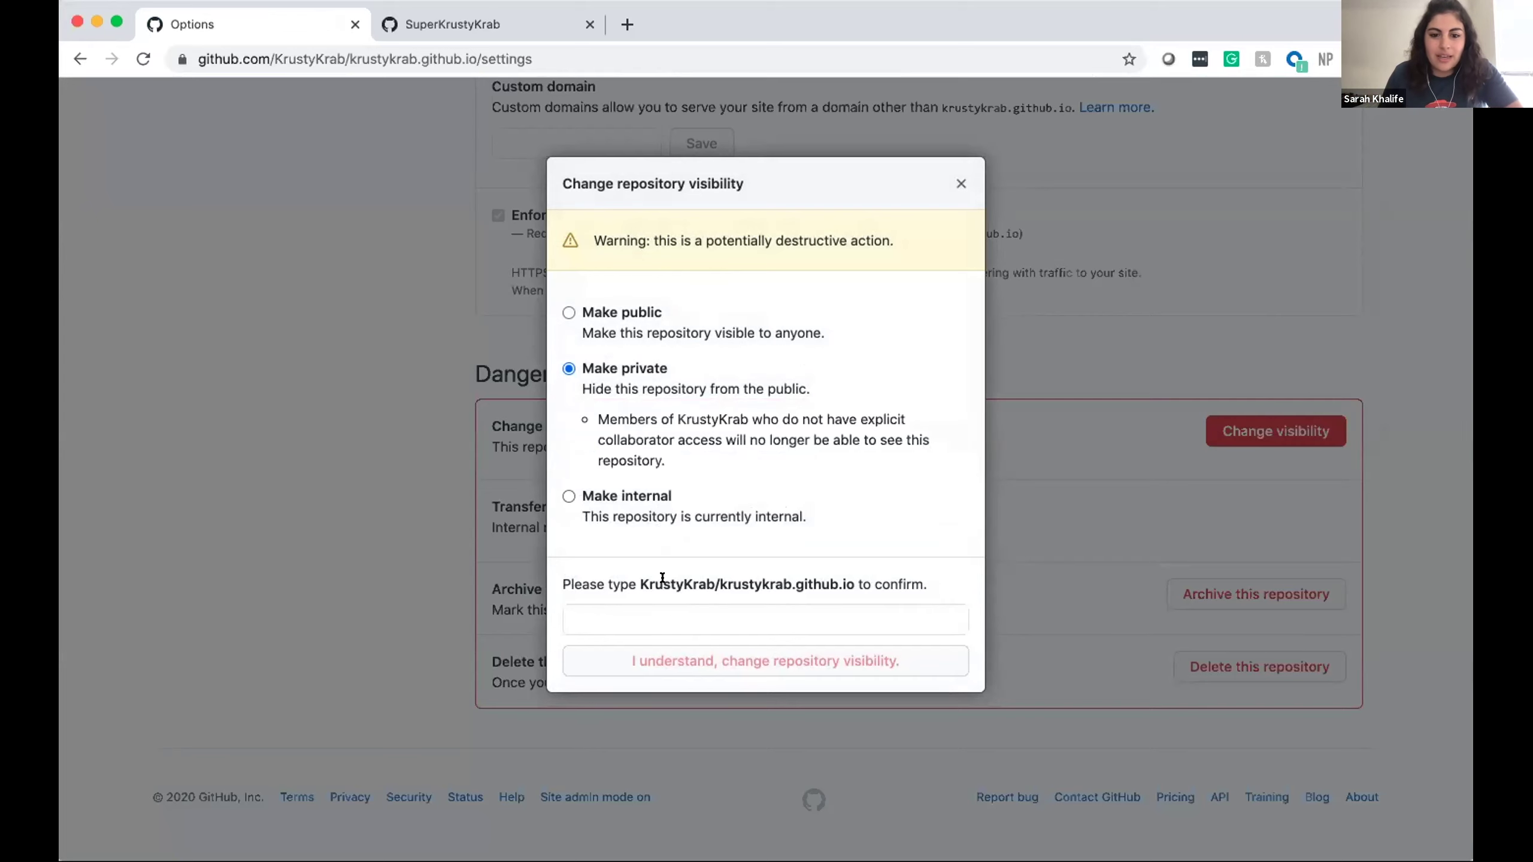
pyautogui.doubleClick(663, 581)
pyautogui.moveTo(838, 576); pyautogui.dragTo(855, 589)
pyautogui.press('super+c')
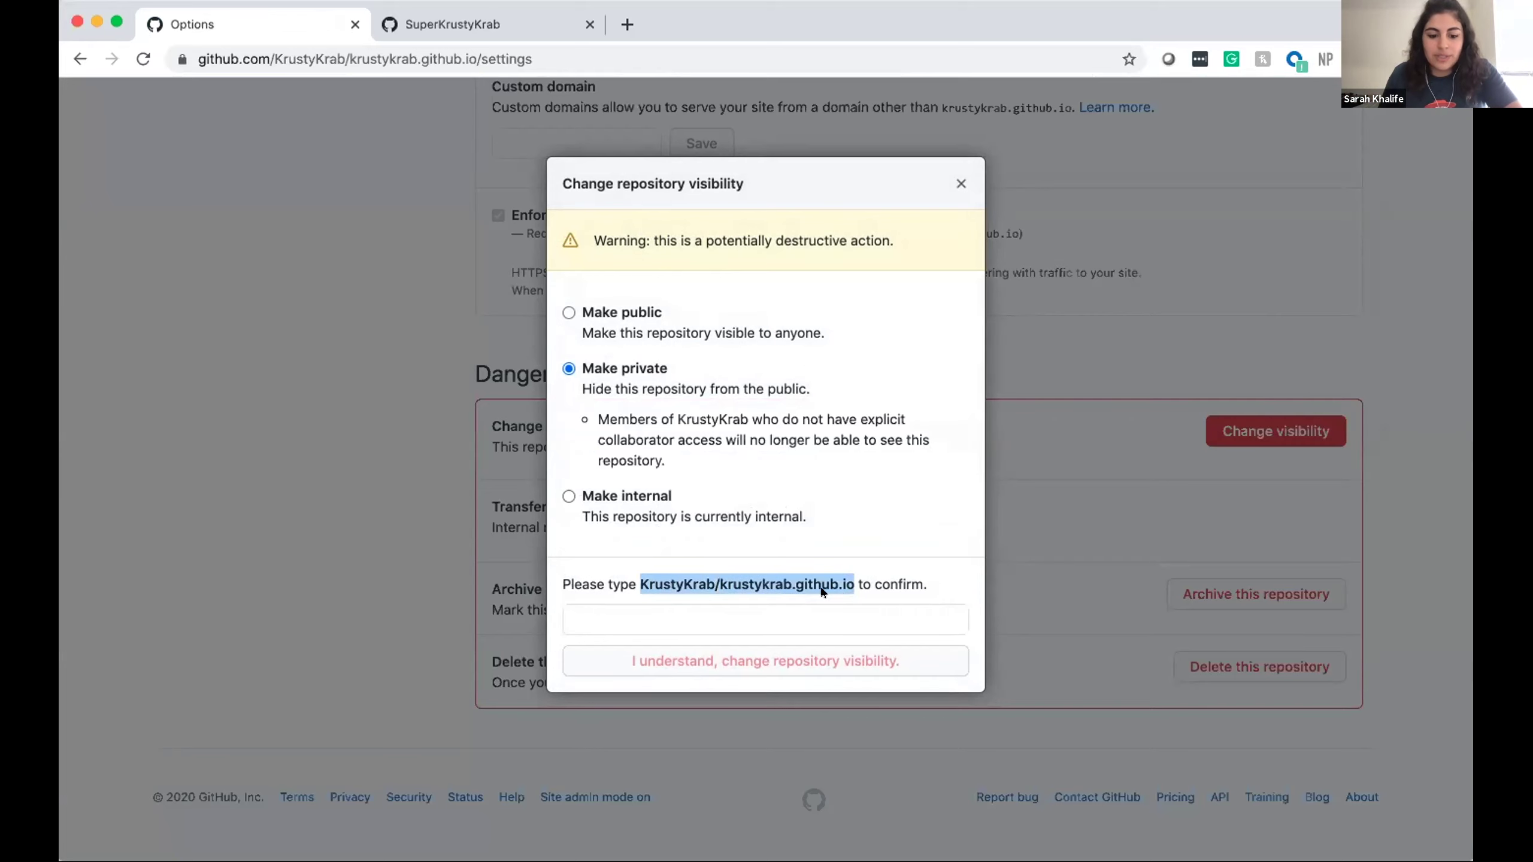
pyautogui.click(755, 609)
pyautogui.press('super+v')
pyautogui.click(740, 650)
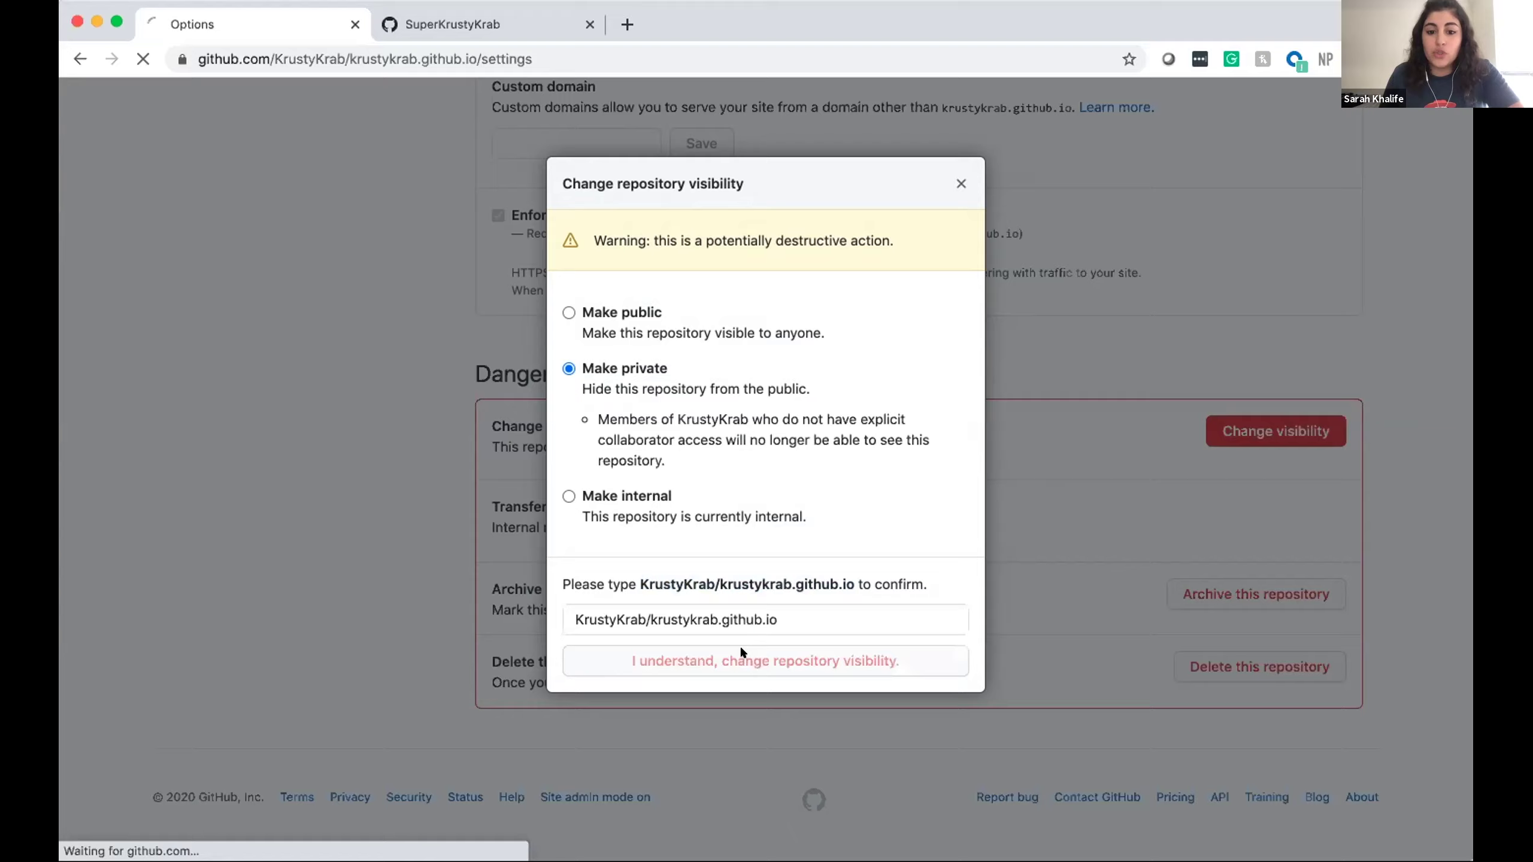
# - Enter the account password and submit it to authorize the visibility change, re-entering it if needed
pyautogui.write('•••••••')
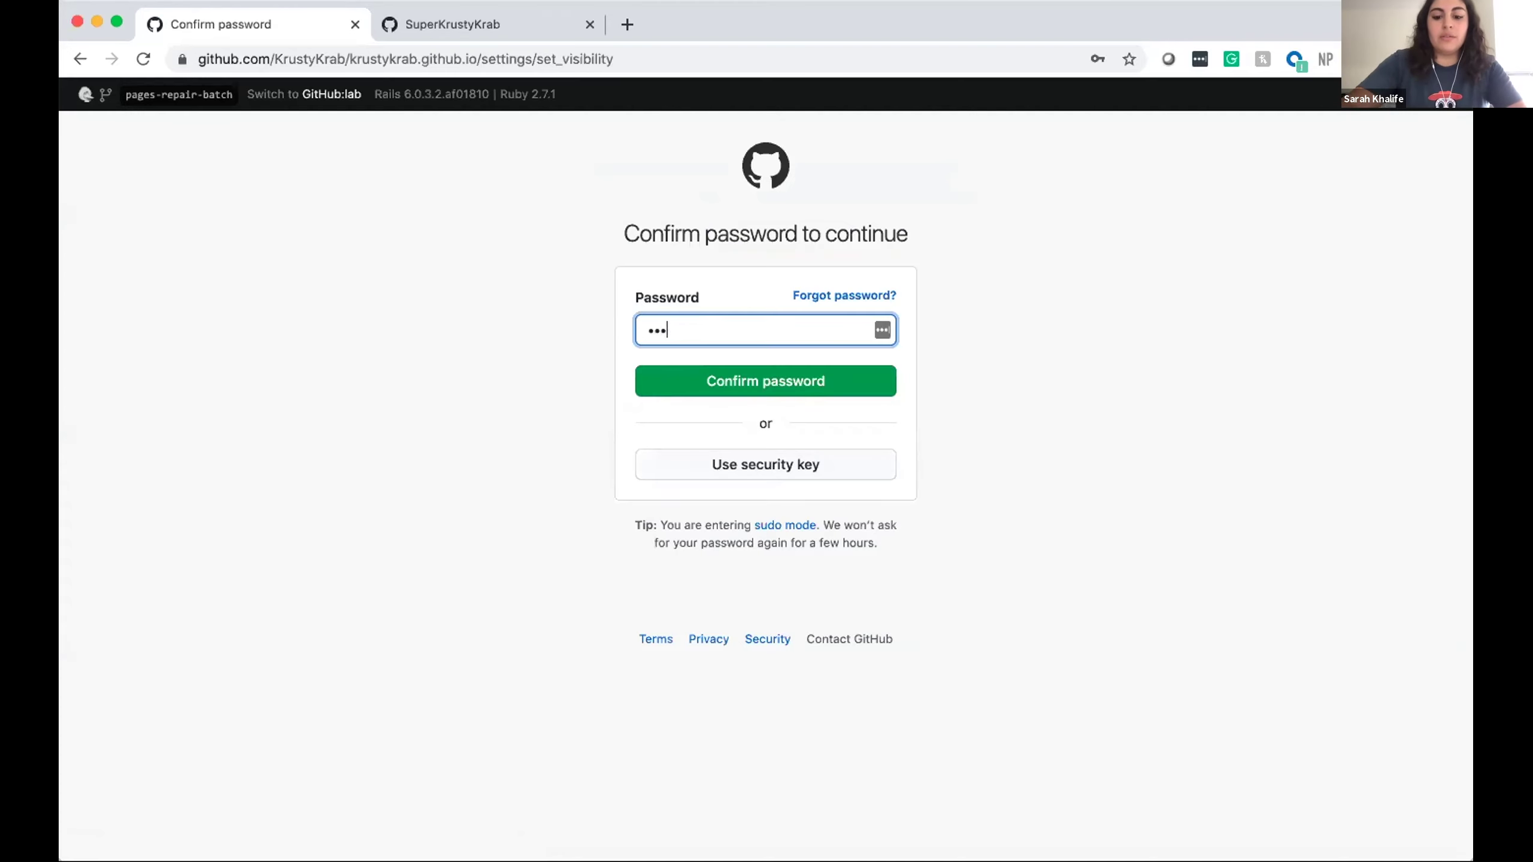
pyautogui.write('••')
pyautogui.click(806, 395)
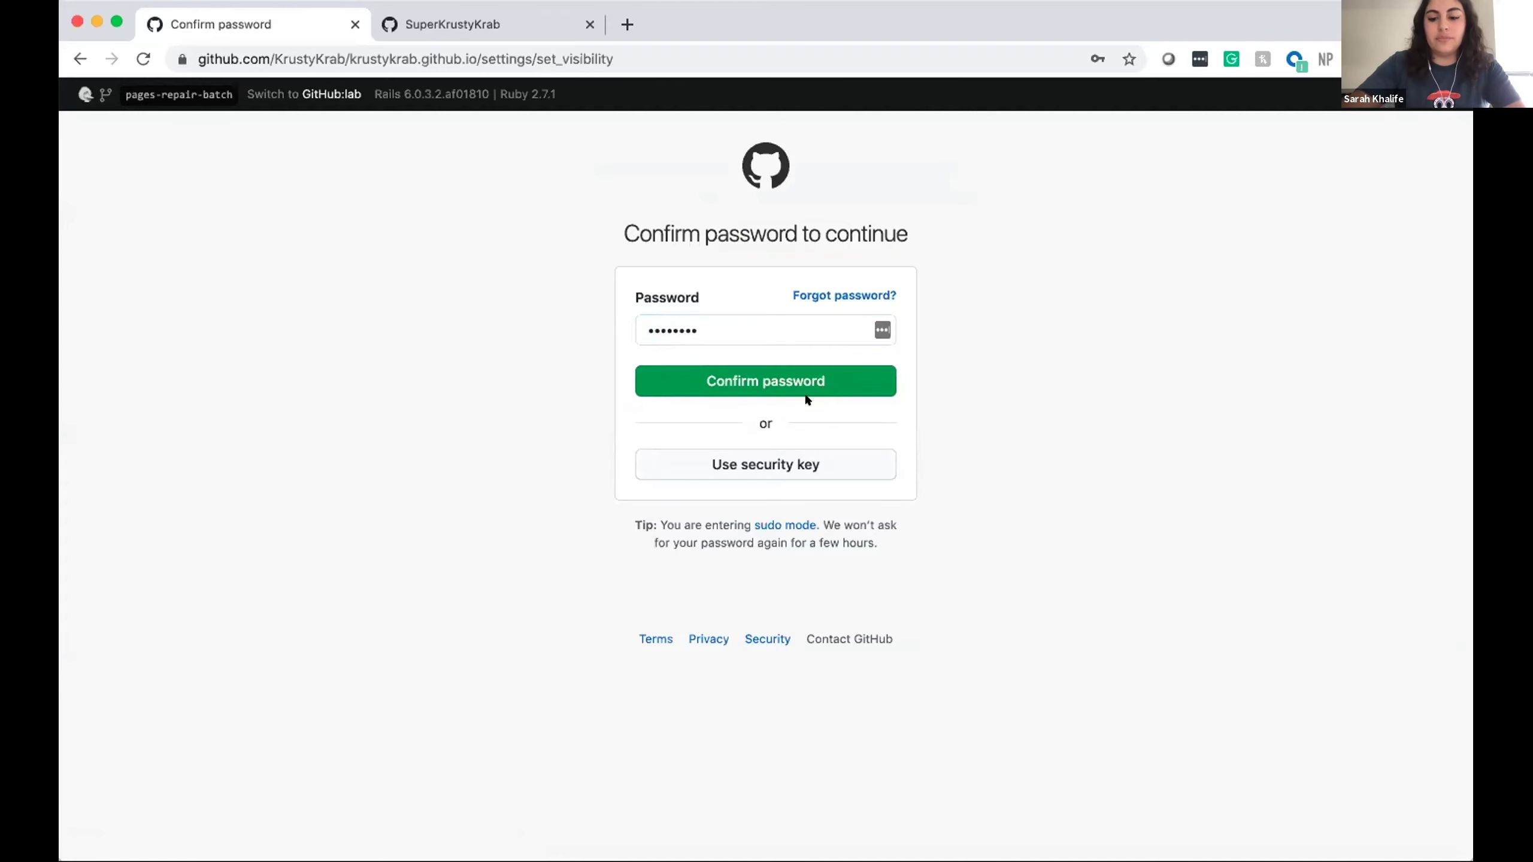
pyautogui.click(749, 374)
pyautogui.write('••••••••••')
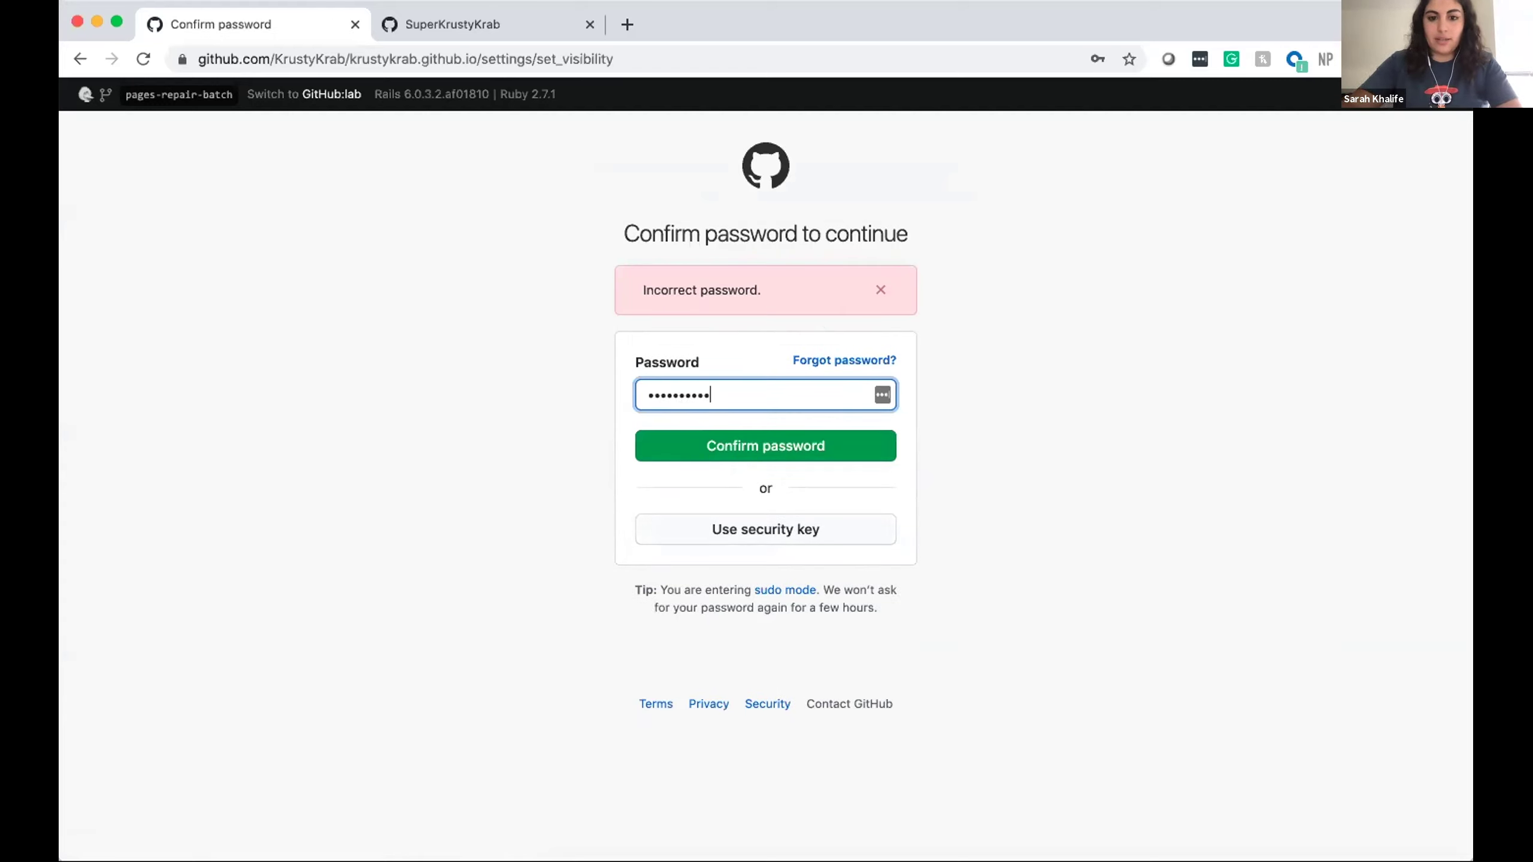
pyautogui.press('Return')
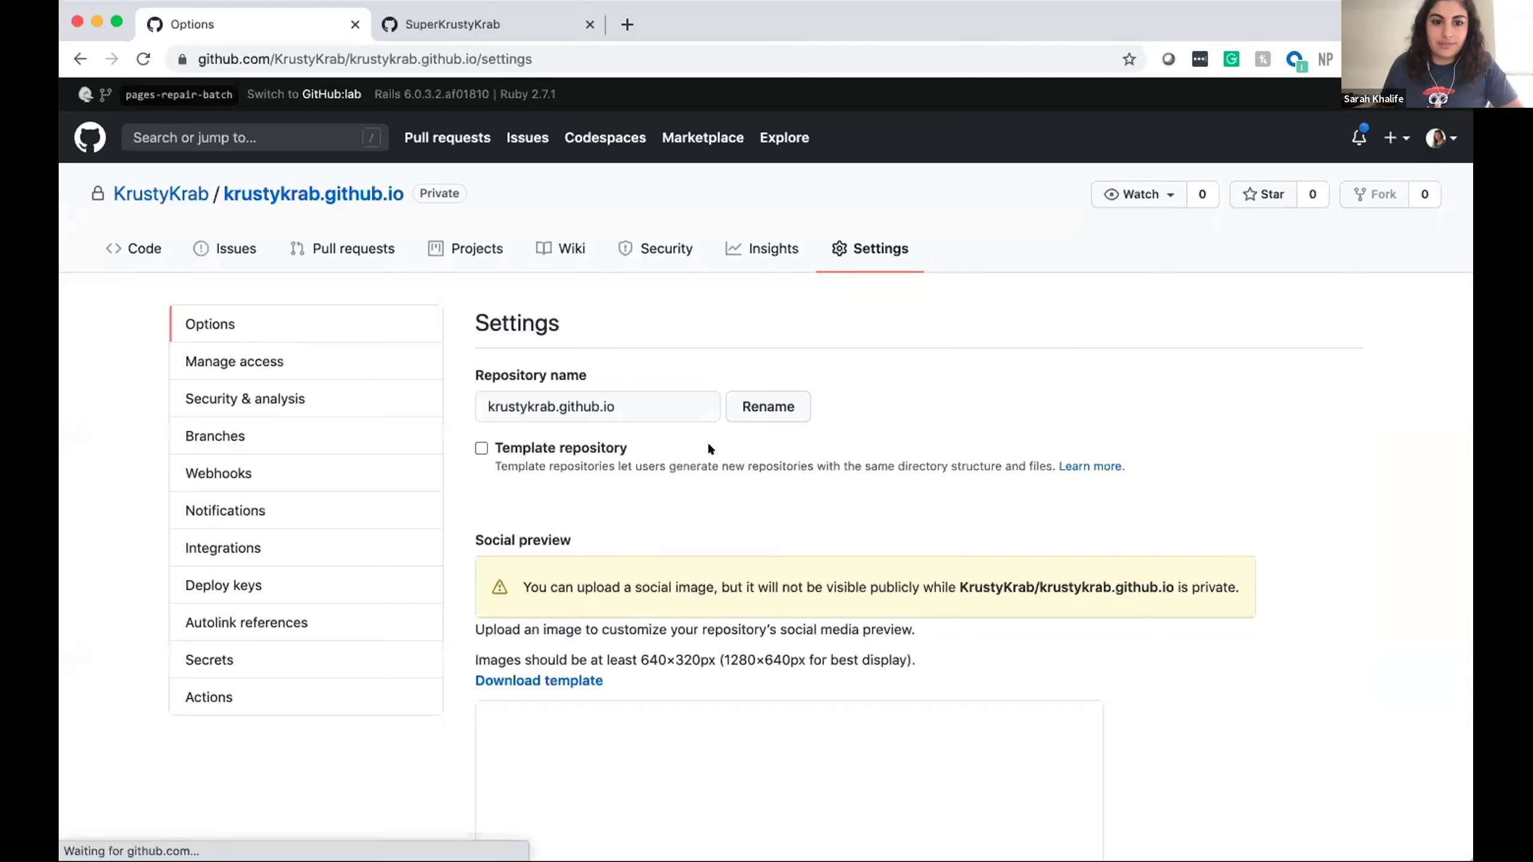
# - Transfer the repository to the superkrustykrab organization, confirming with the name KrustyKrab/krustykrab.github.io
pyautogui.scroll(-8, 694, 491)
pyautogui.scroll(-15, 692, 487)
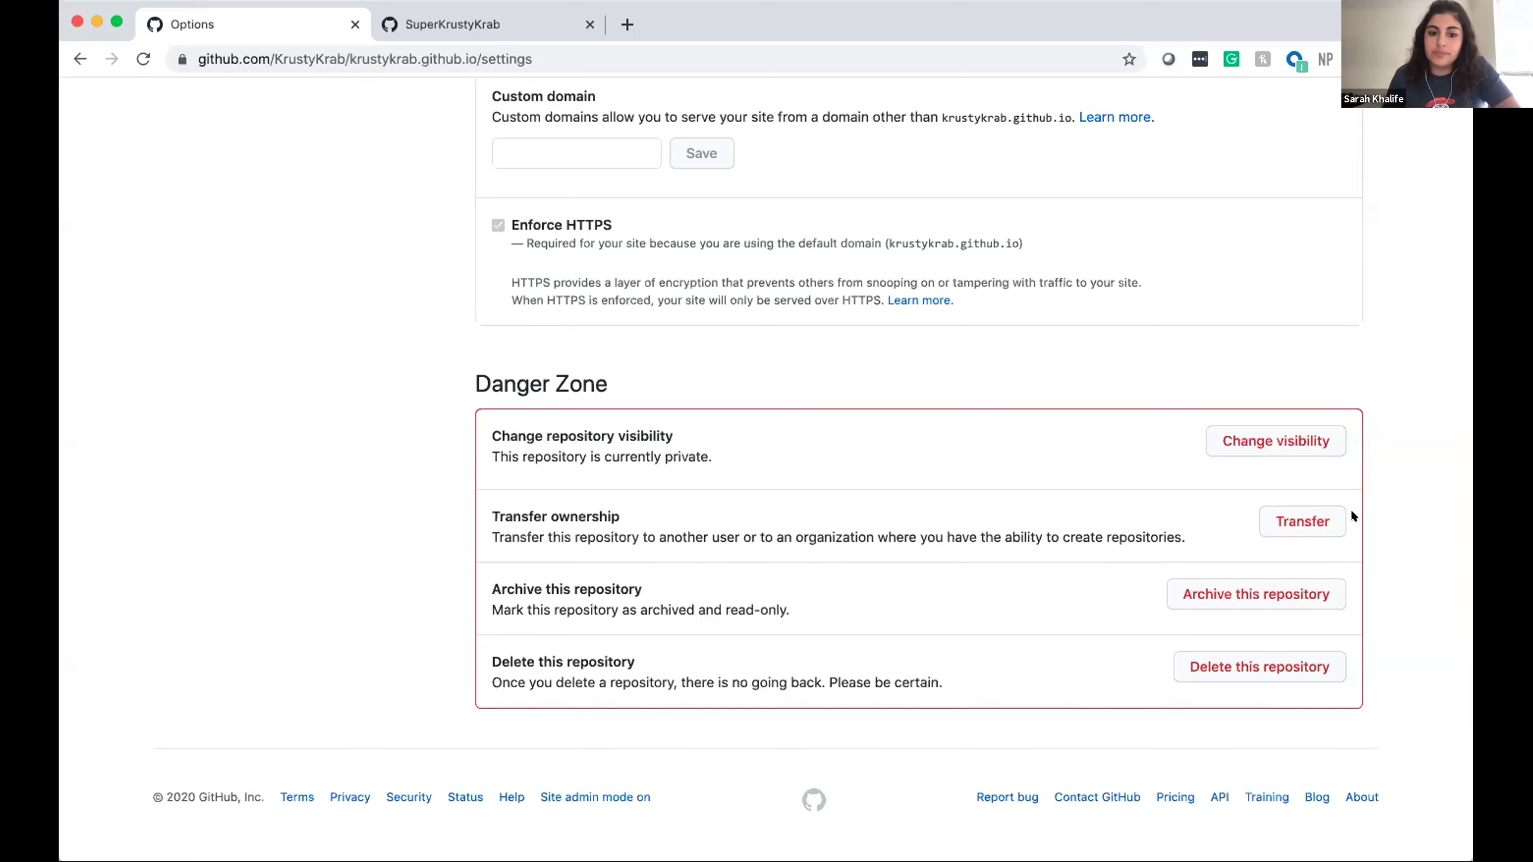
pyautogui.click(1301, 513)
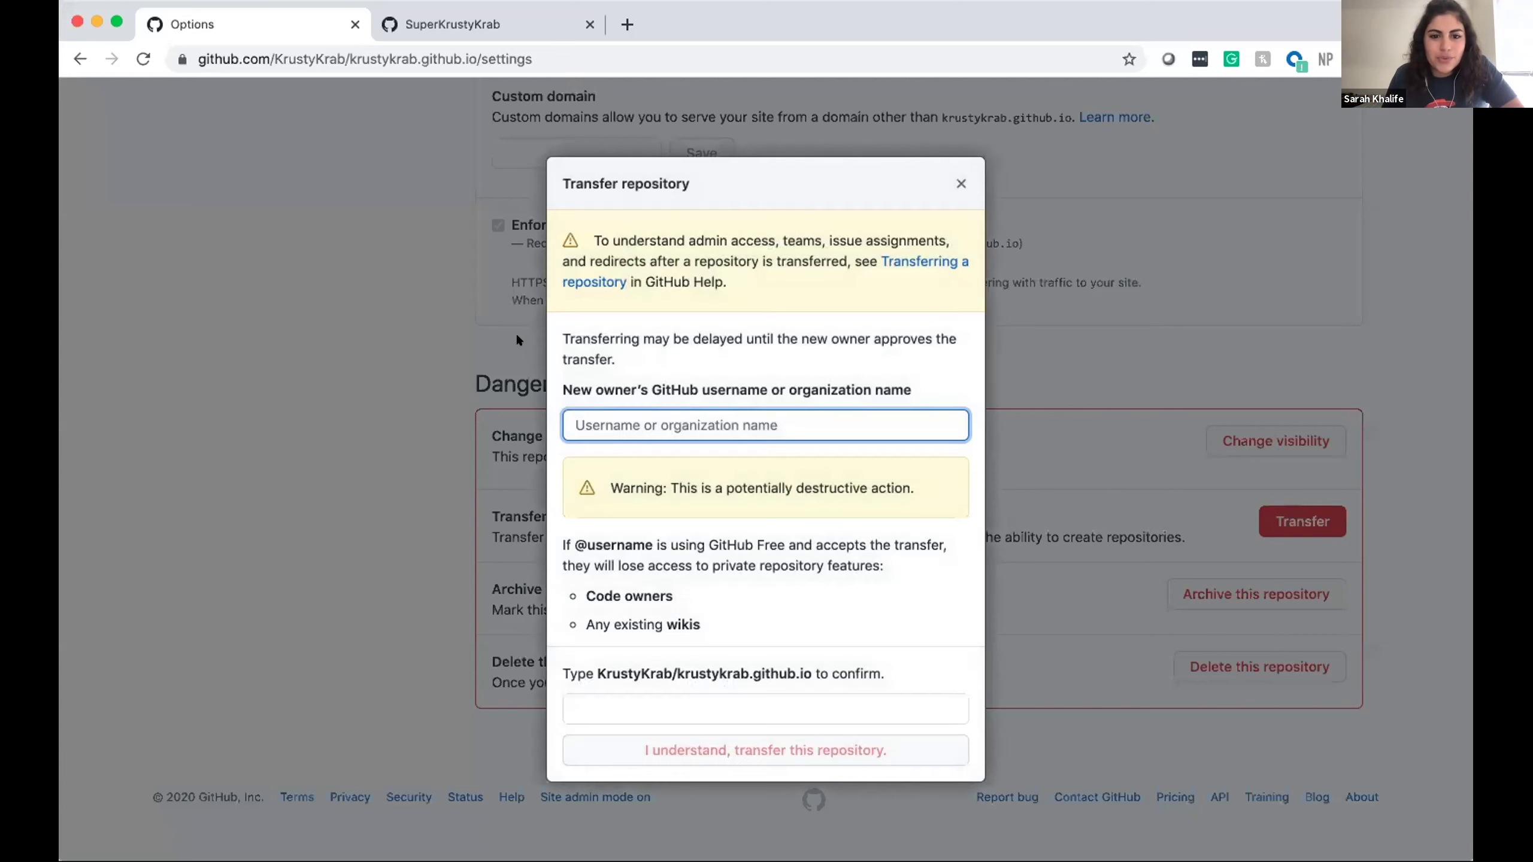
pyautogui.click(665, 402)
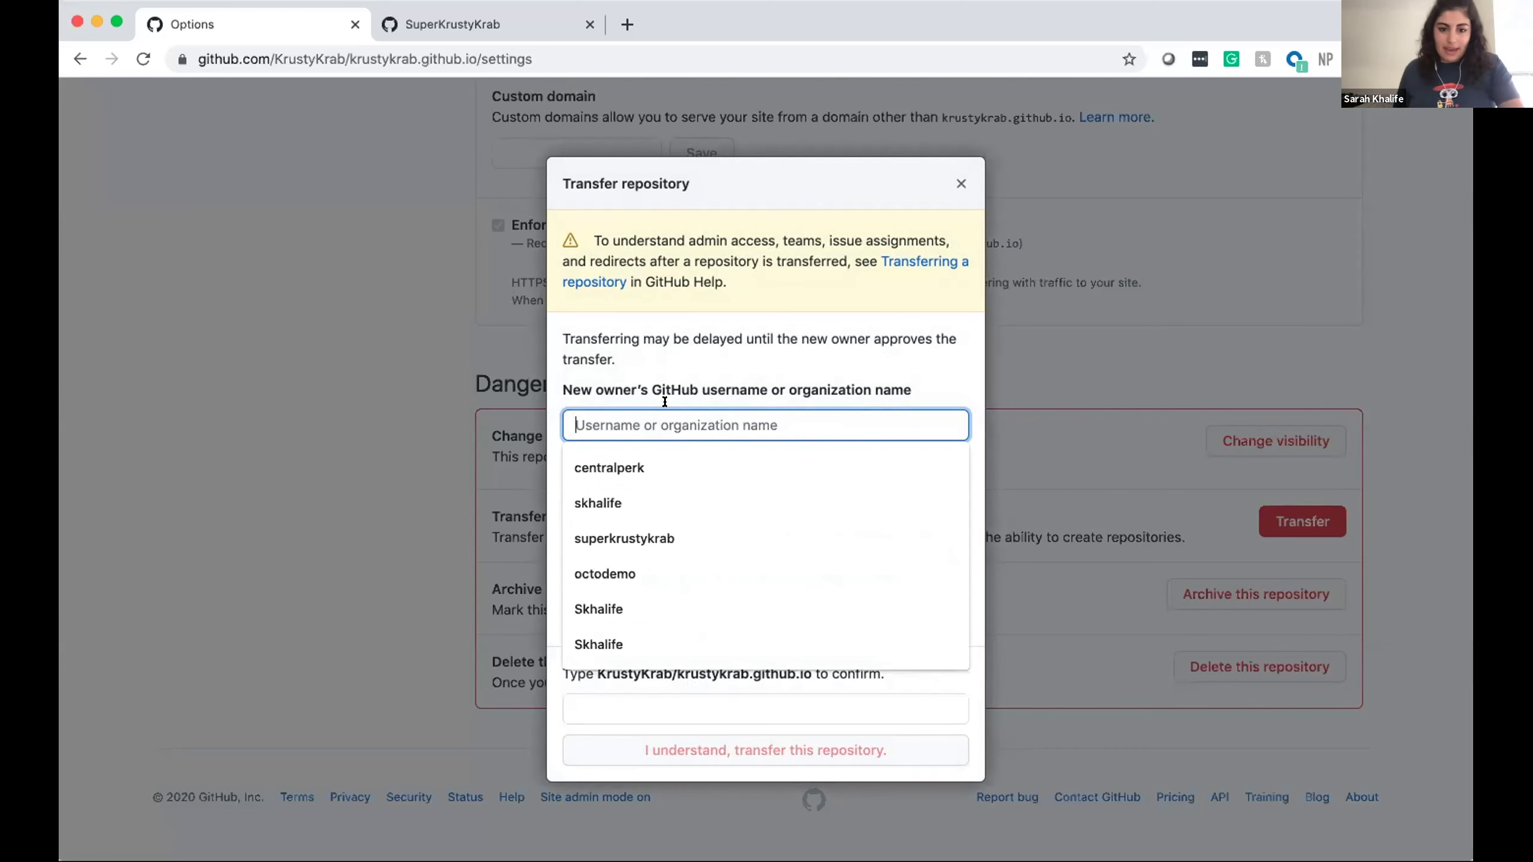
pyautogui.click(675, 528)
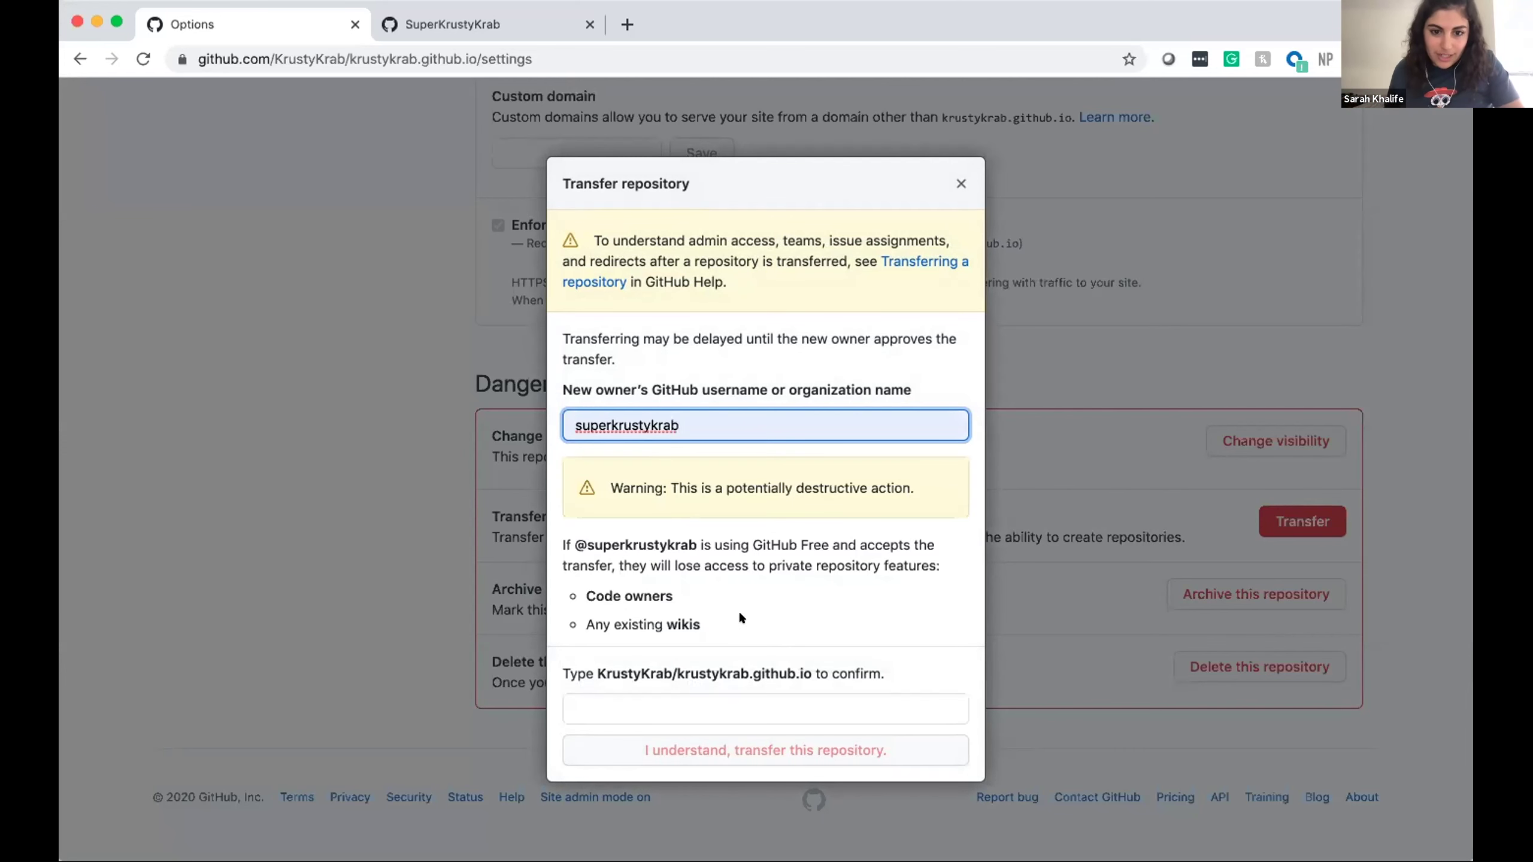
pyautogui.click(659, 700)
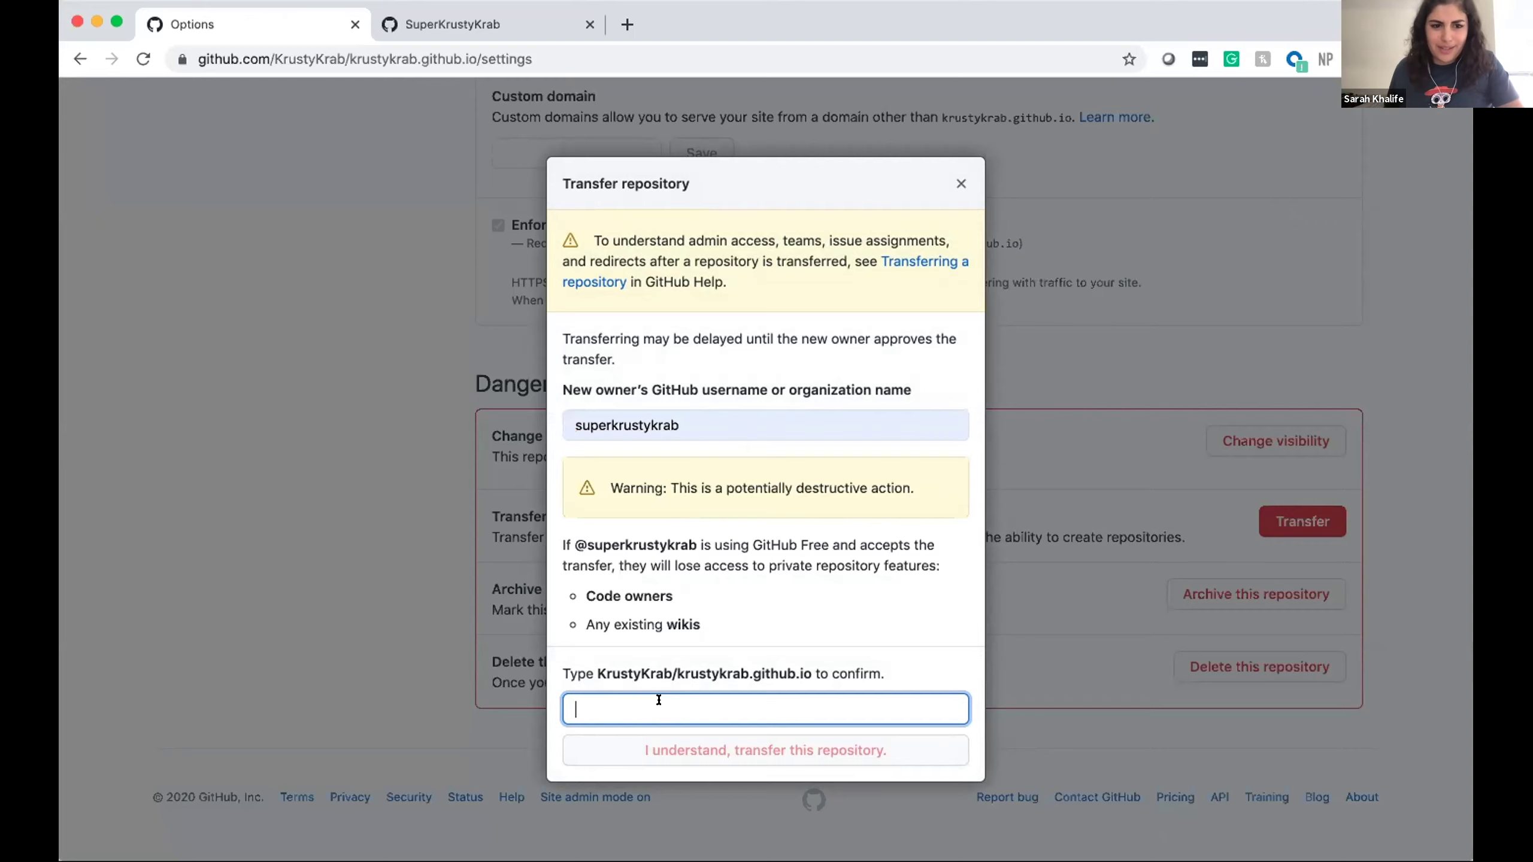
pyautogui.click(586, 667)
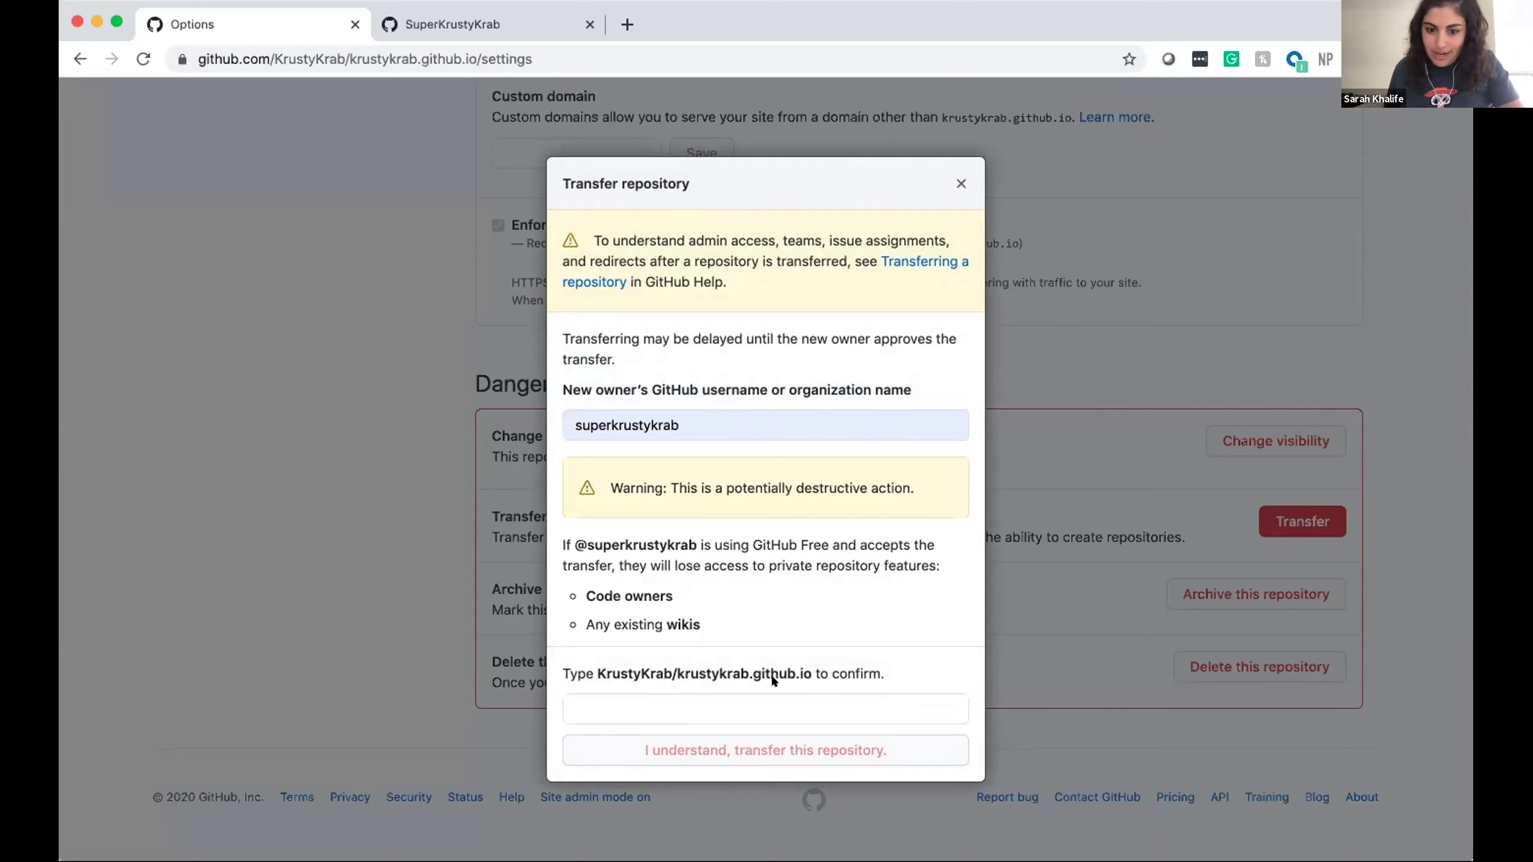
pyautogui.moveTo(809, 669); pyautogui.dragTo(595, 664)
pyautogui.click(586, 700)
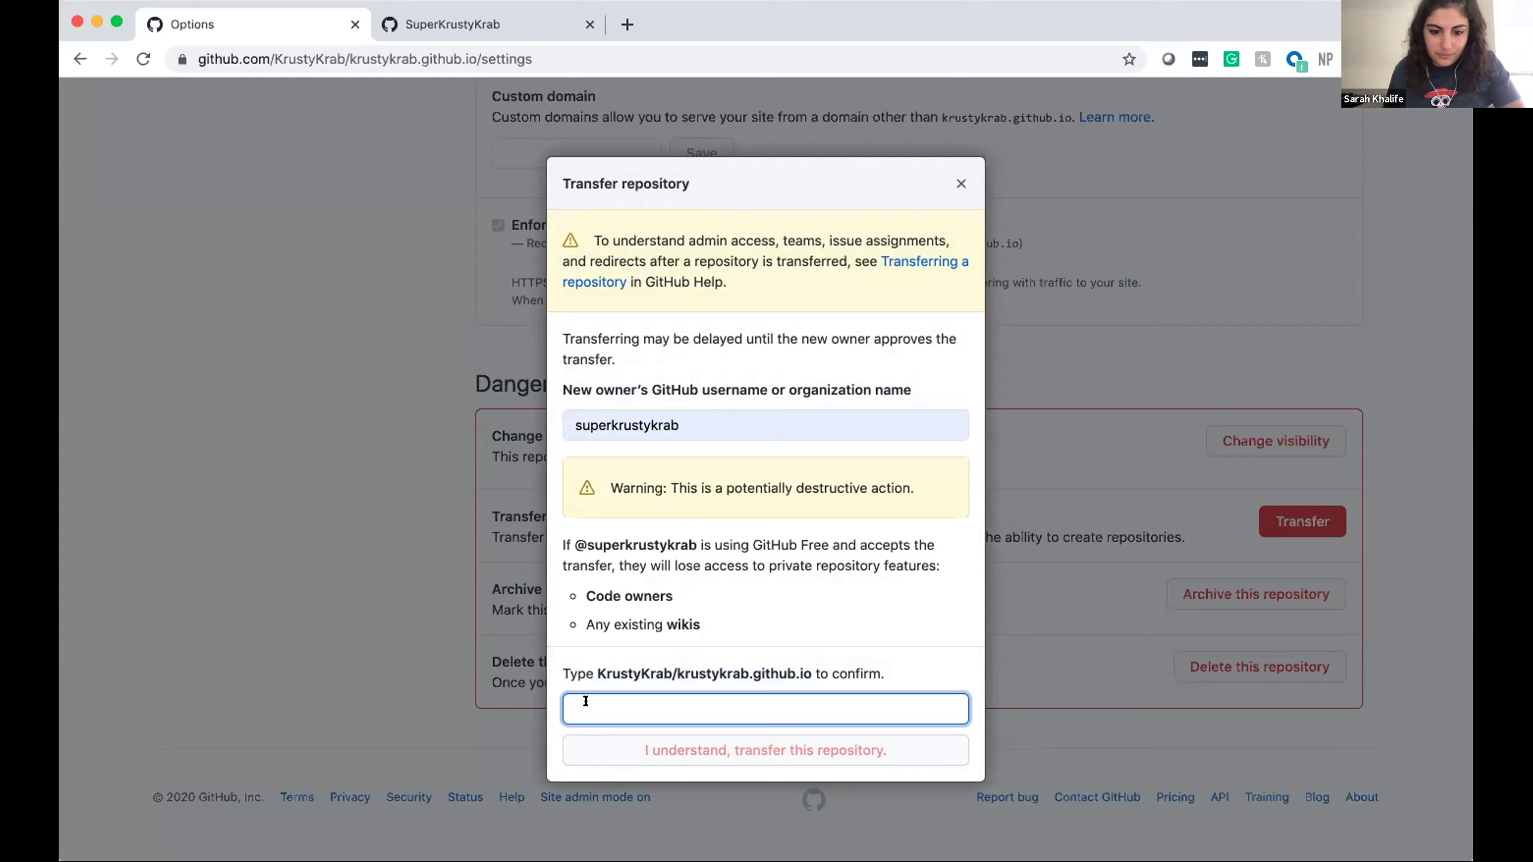
pyautogui.press('super+v')
pyautogui.click(623, 748)
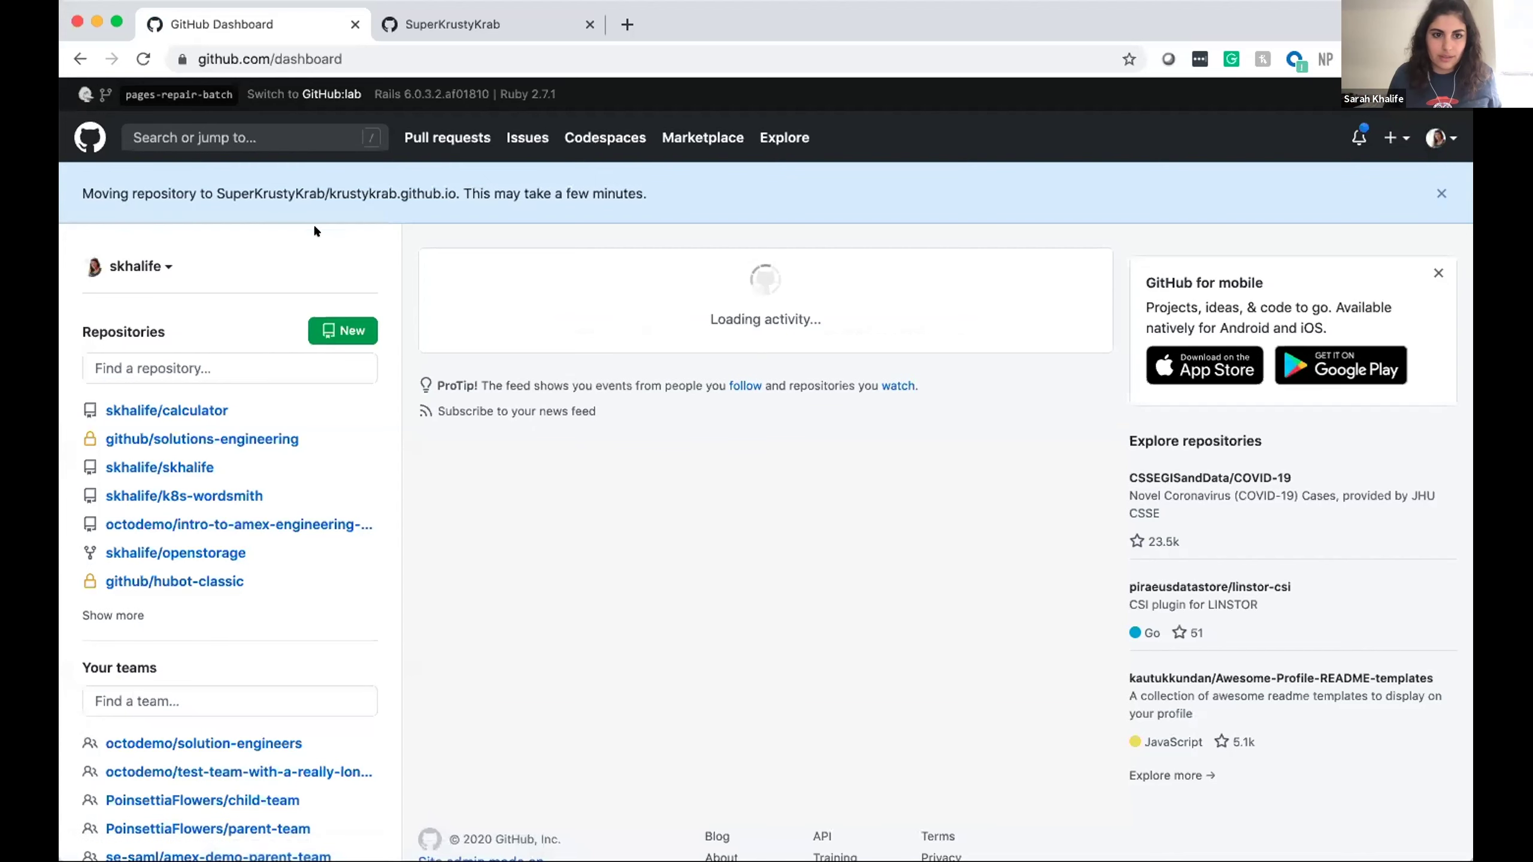
# - Reload the SuperKrustyKrab organization page and visit krustykrab.github.io in a new browser tab
pyautogui.click(501, 17)
pyautogui.press('super+r')
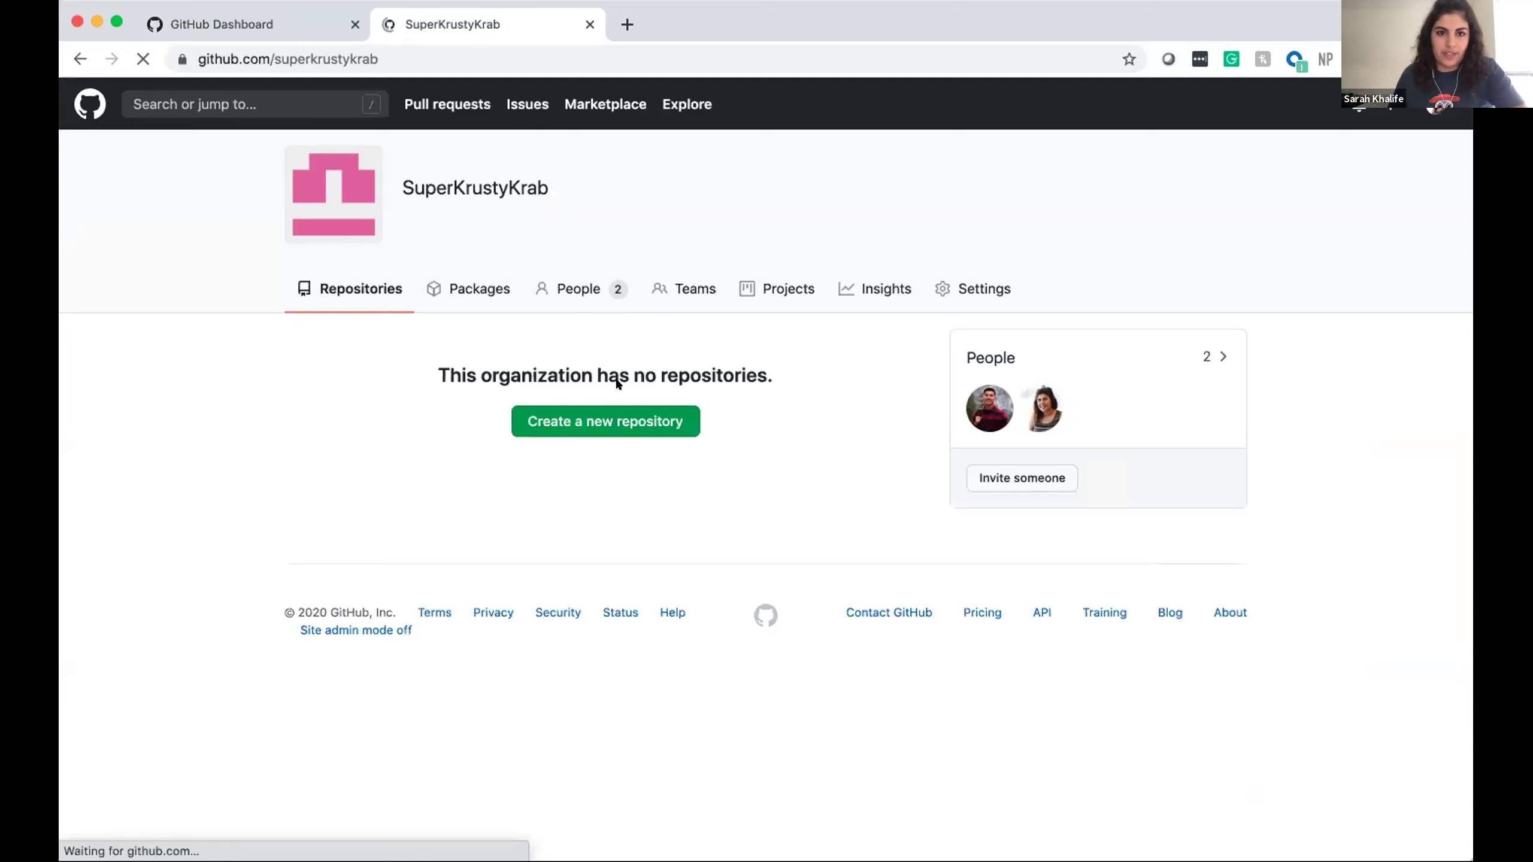
pyautogui.click(628, 26)
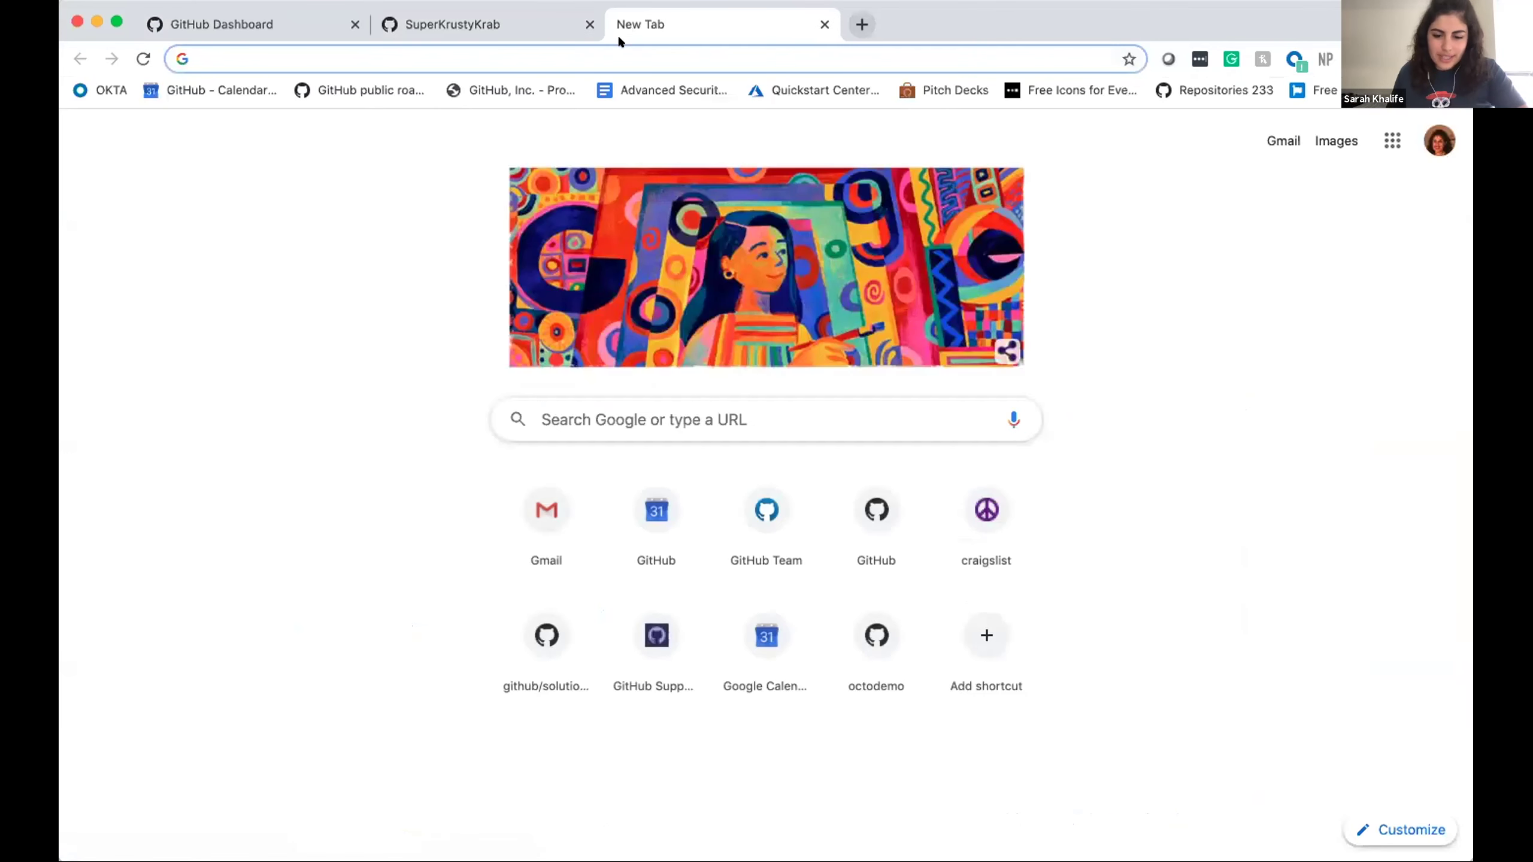
pyautogui.write('krustykrab.github.io')
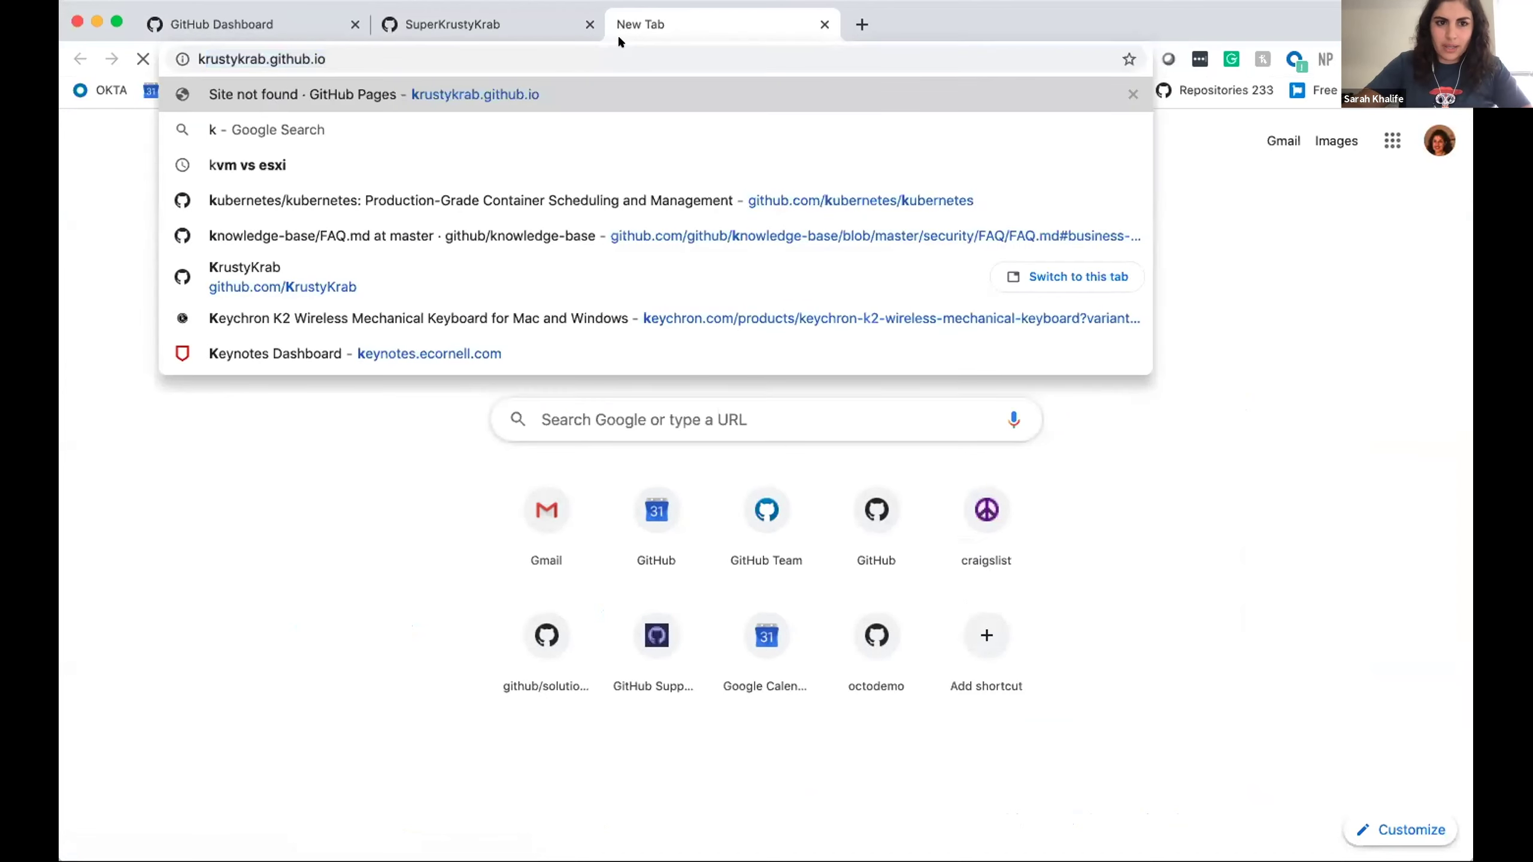
pyautogui.press('Return')
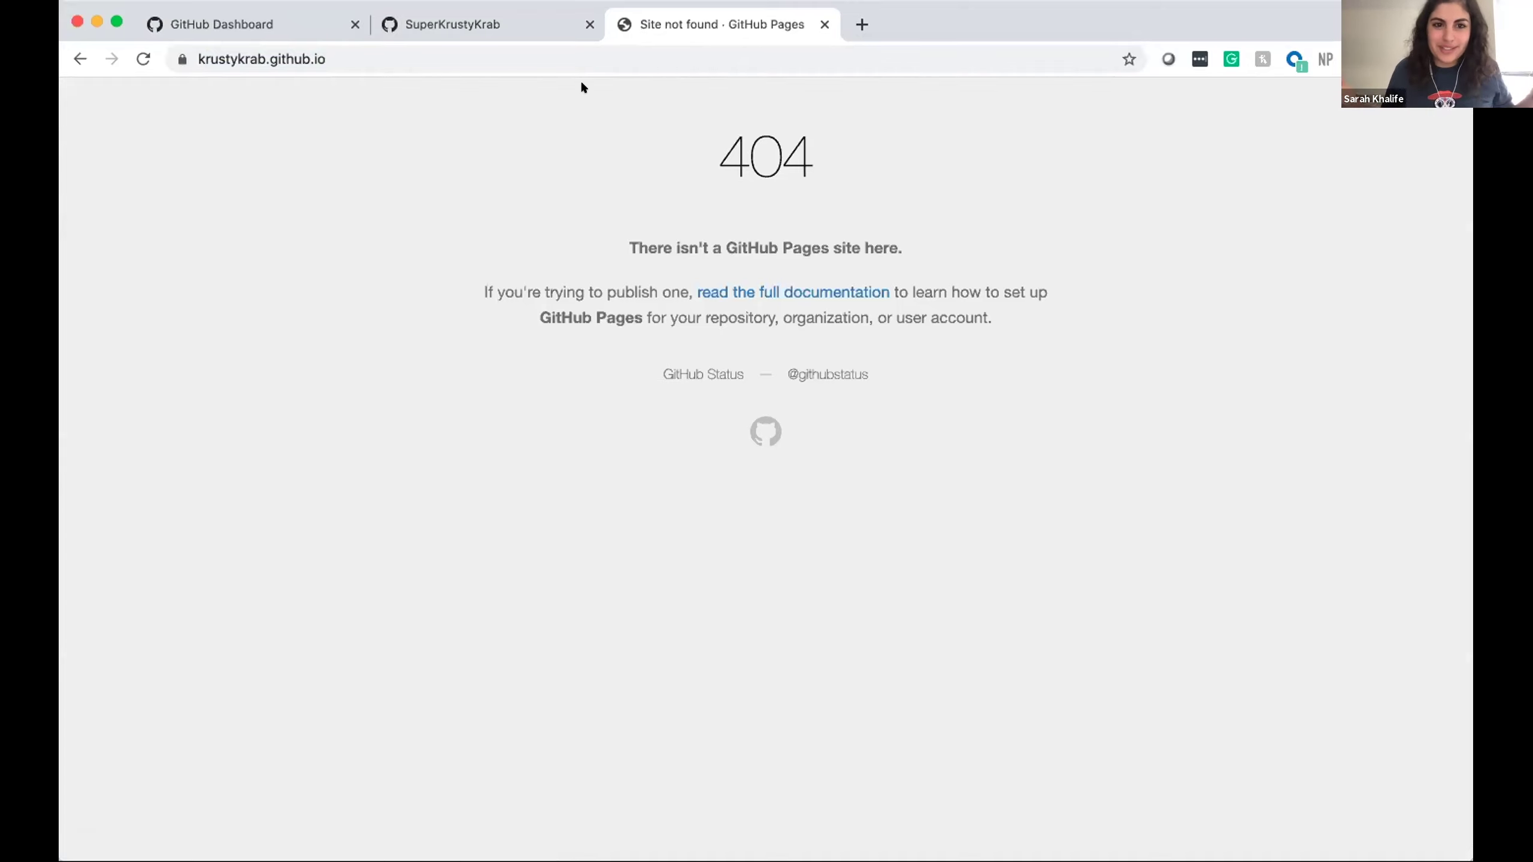
# - Open the settings of SuperKrustyKrab's krustykrab.github.io repository and view its visibility options, closing the dialog without a change
pyautogui.click(426, 25)
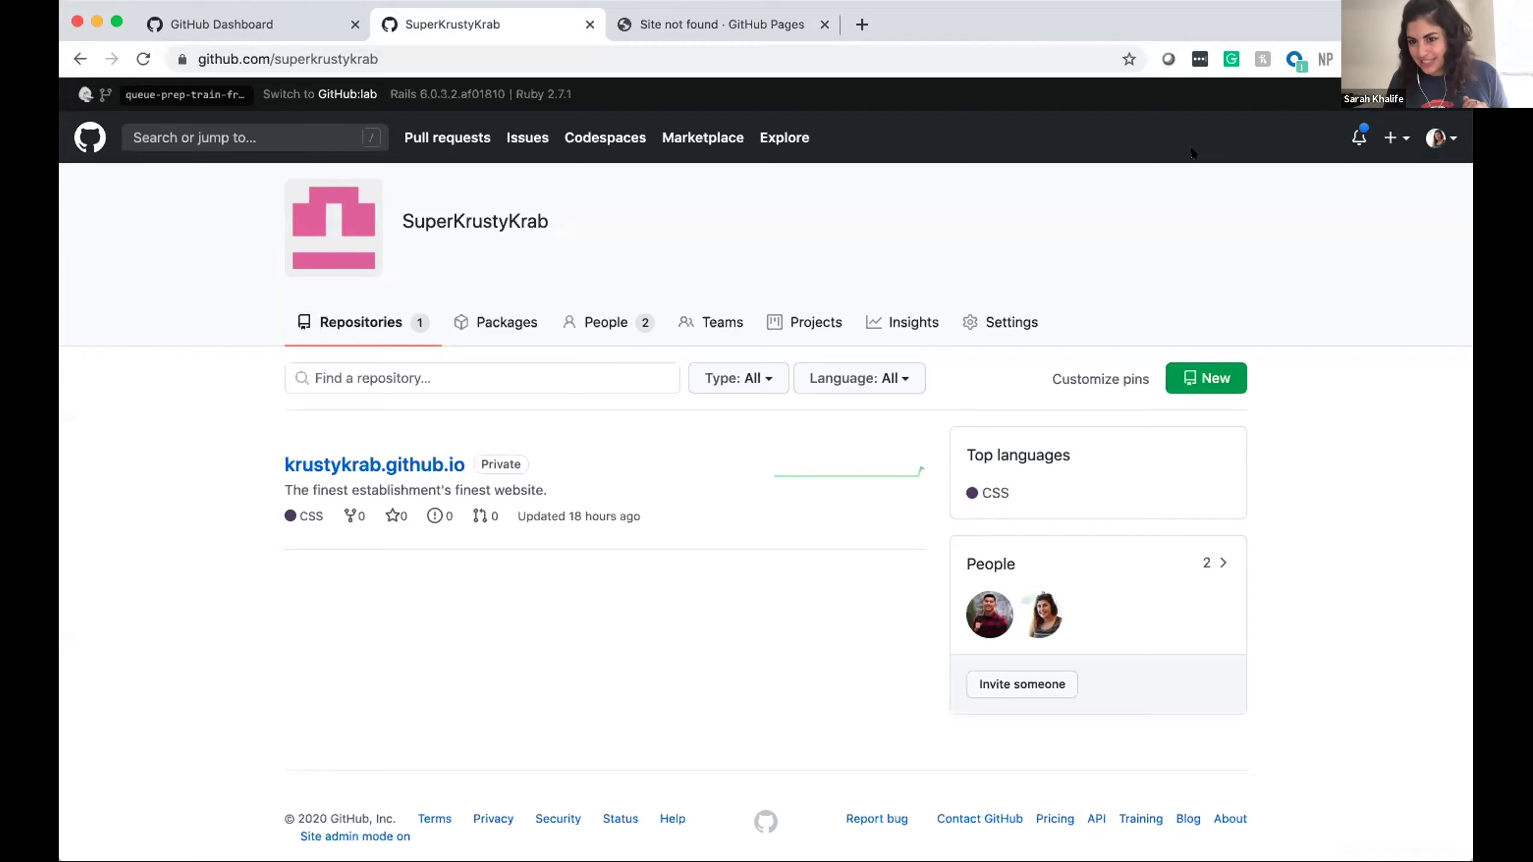
pyautogui.click(362, 466)
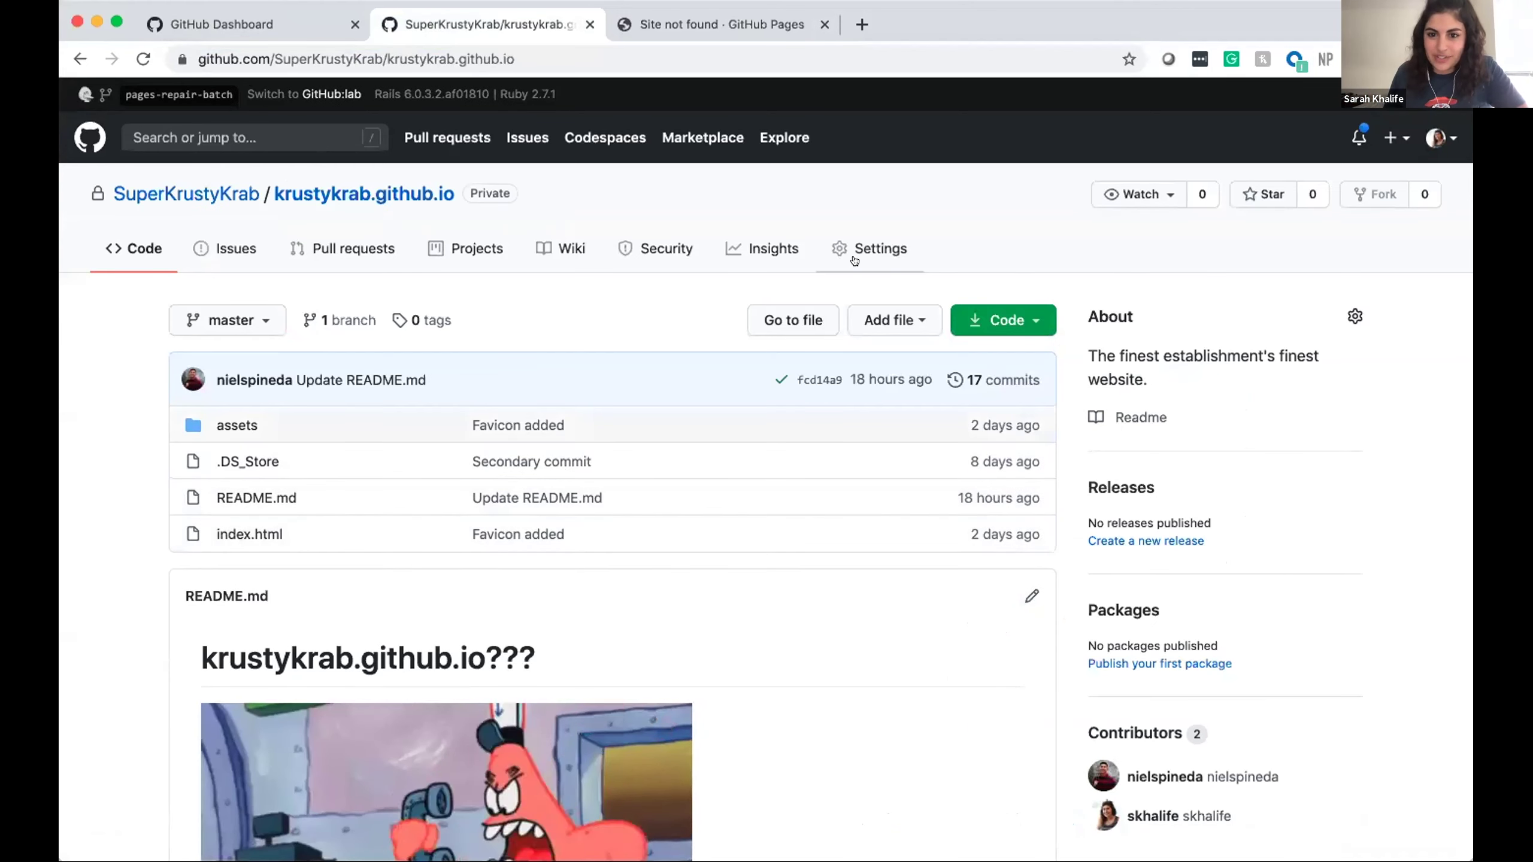
pyautogui.click(855, 261)
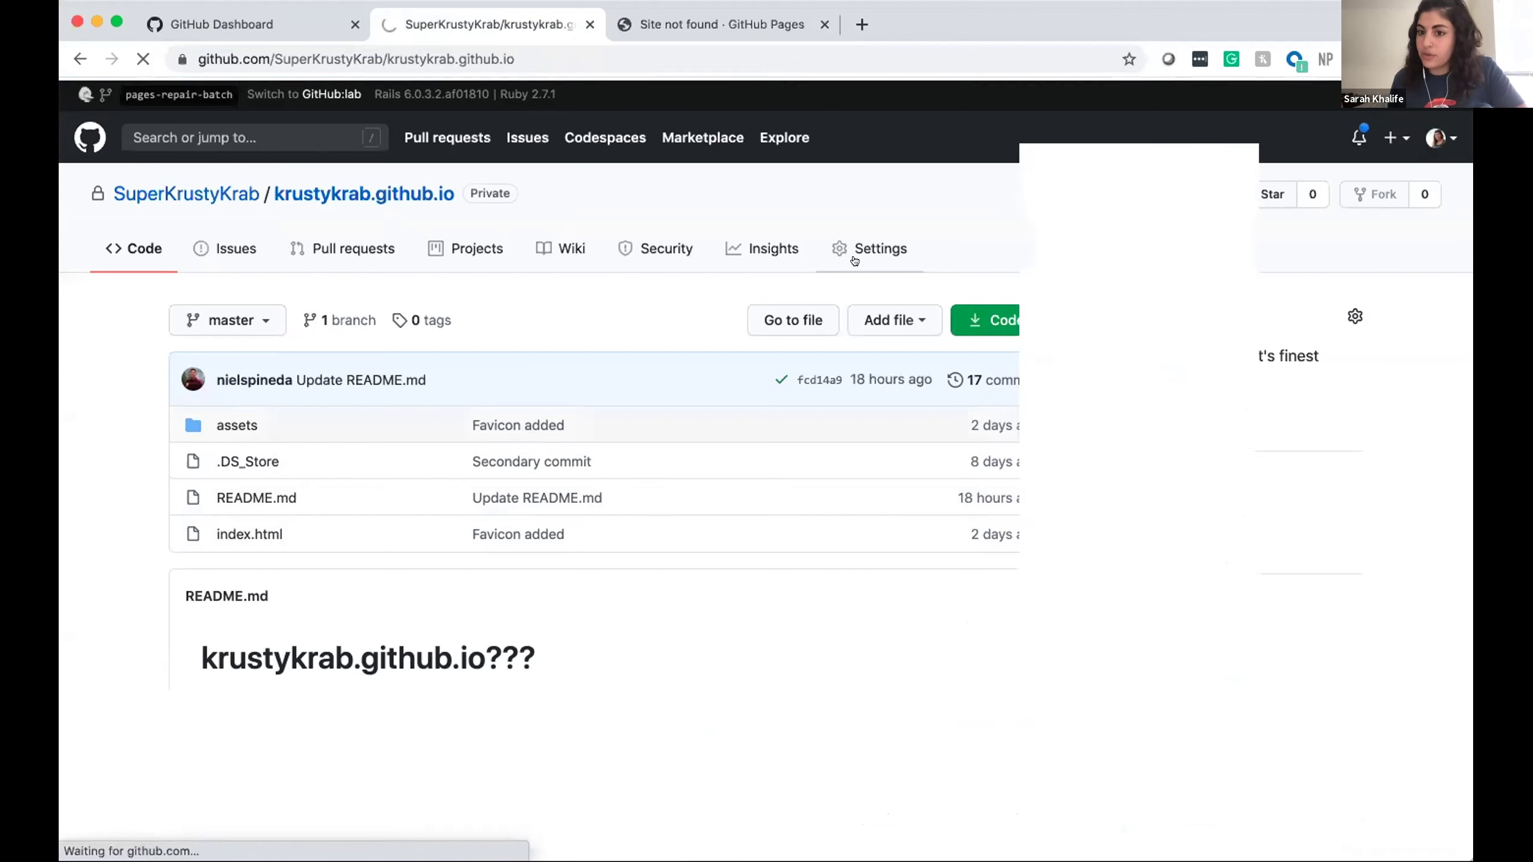
pyautogui.scroll(-10, 583, 594)
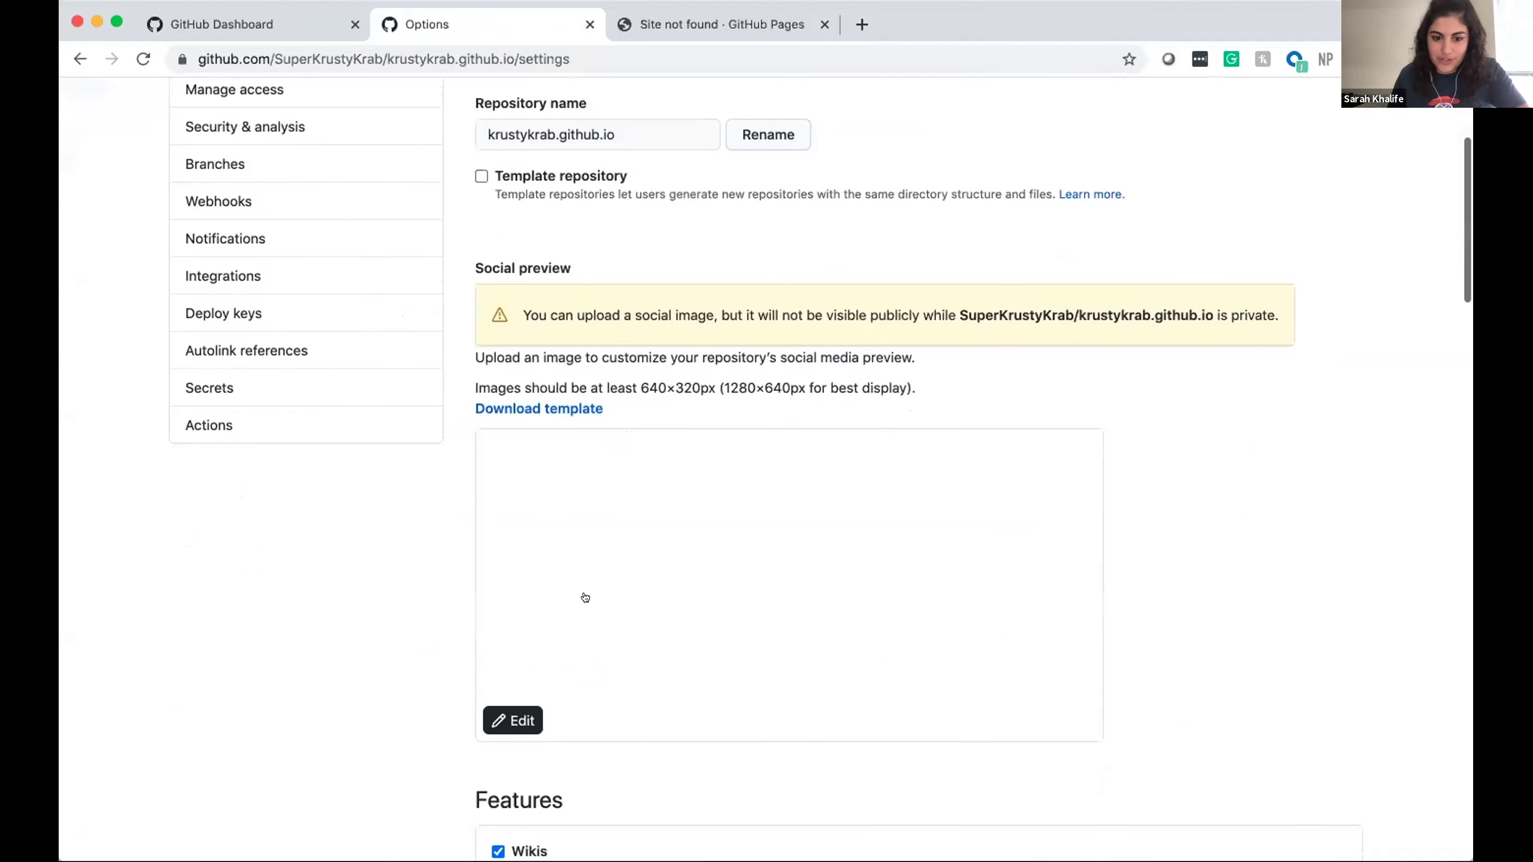
pyautogui.scroll(-5, 585, 593)
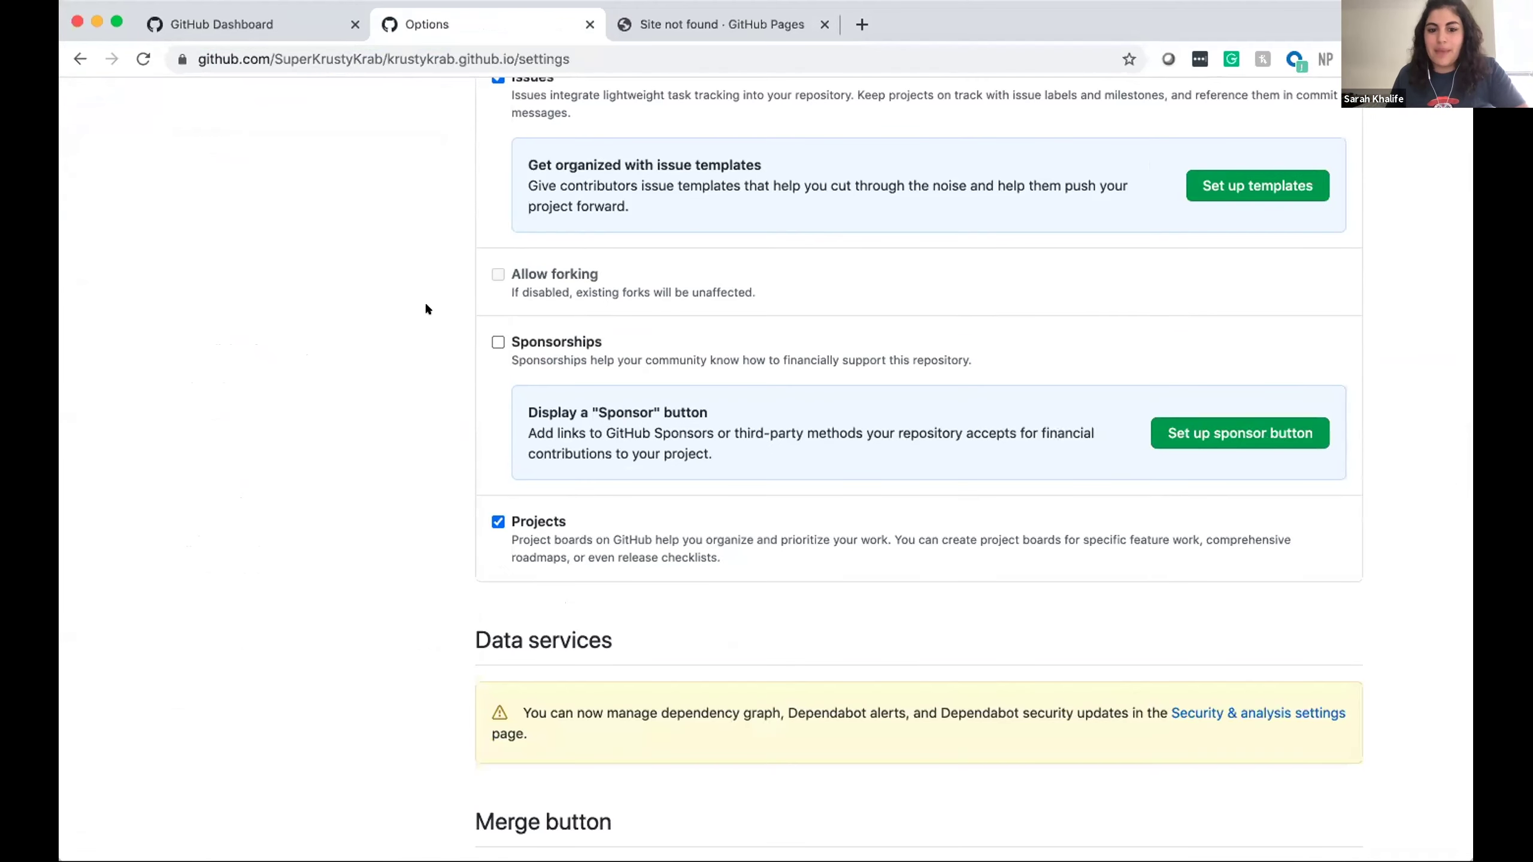
pyautogui.scroll(-10, 708, 483)
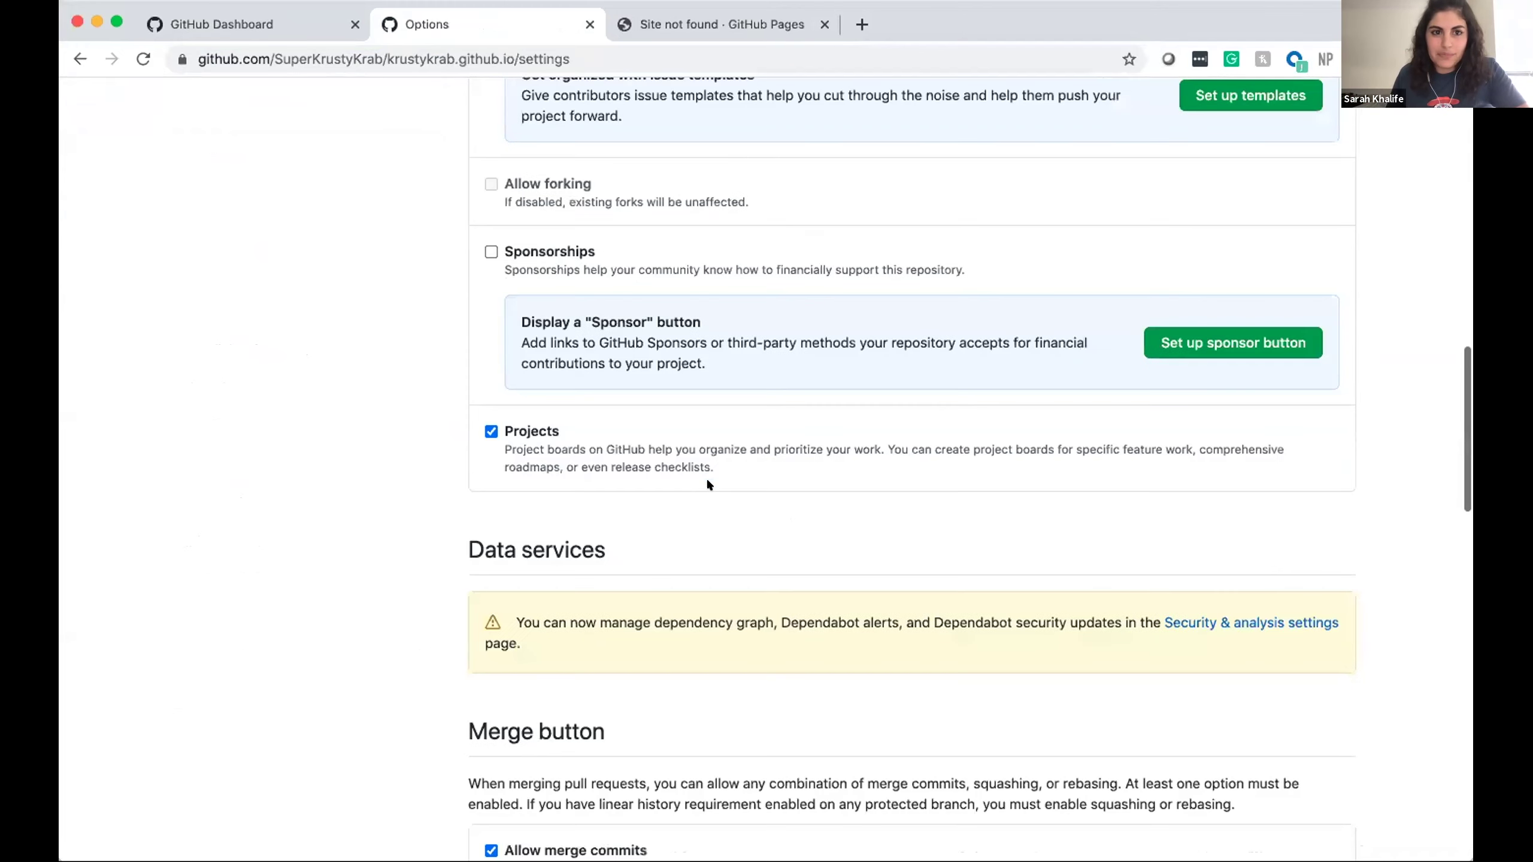
pyautogui.scroll(-10, 708, 483)
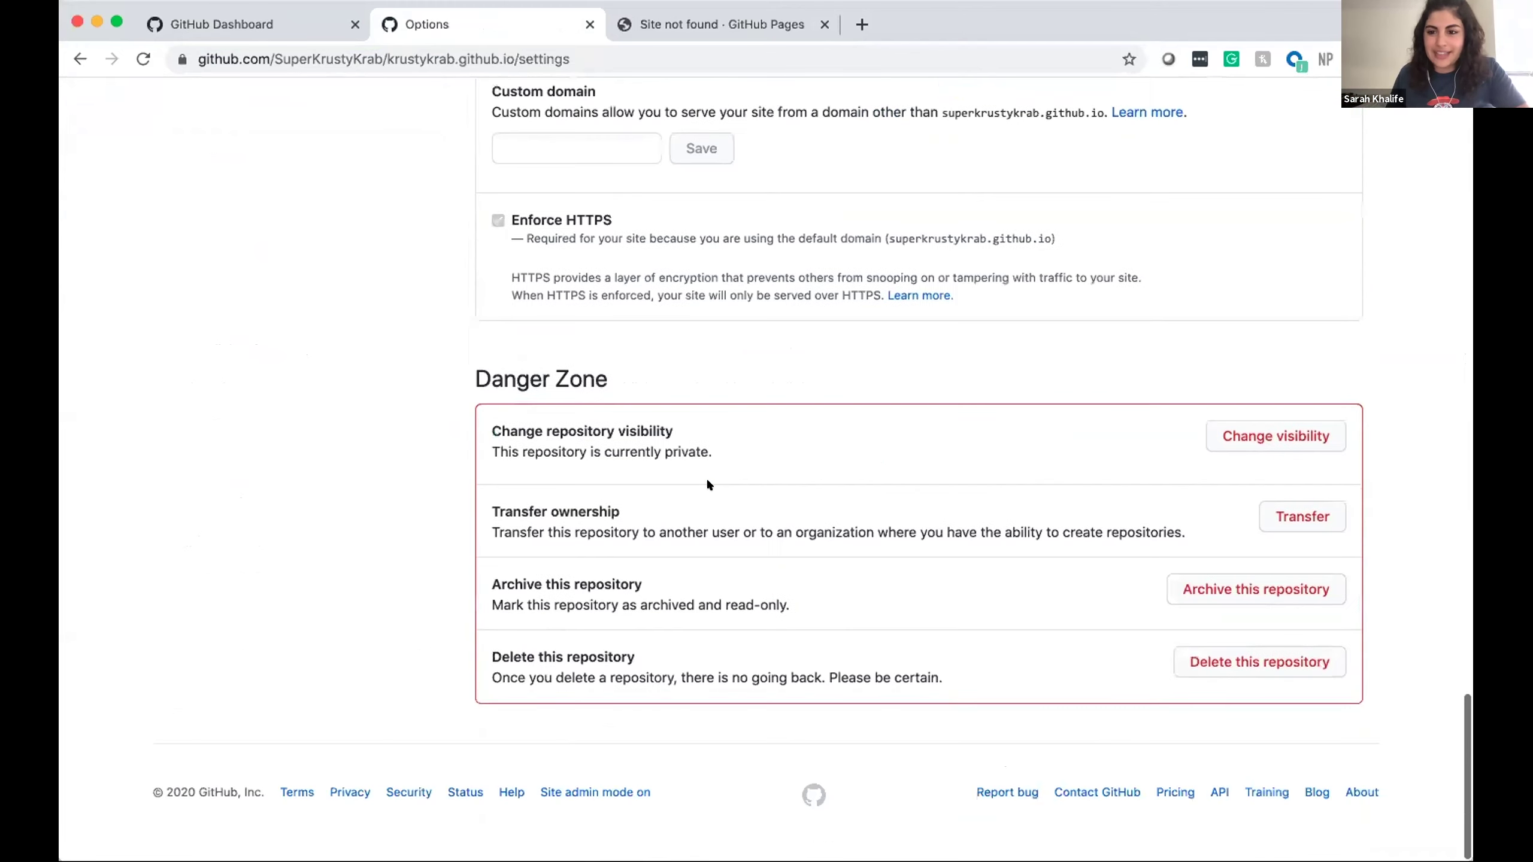
pyautogui.click(1278, 448)
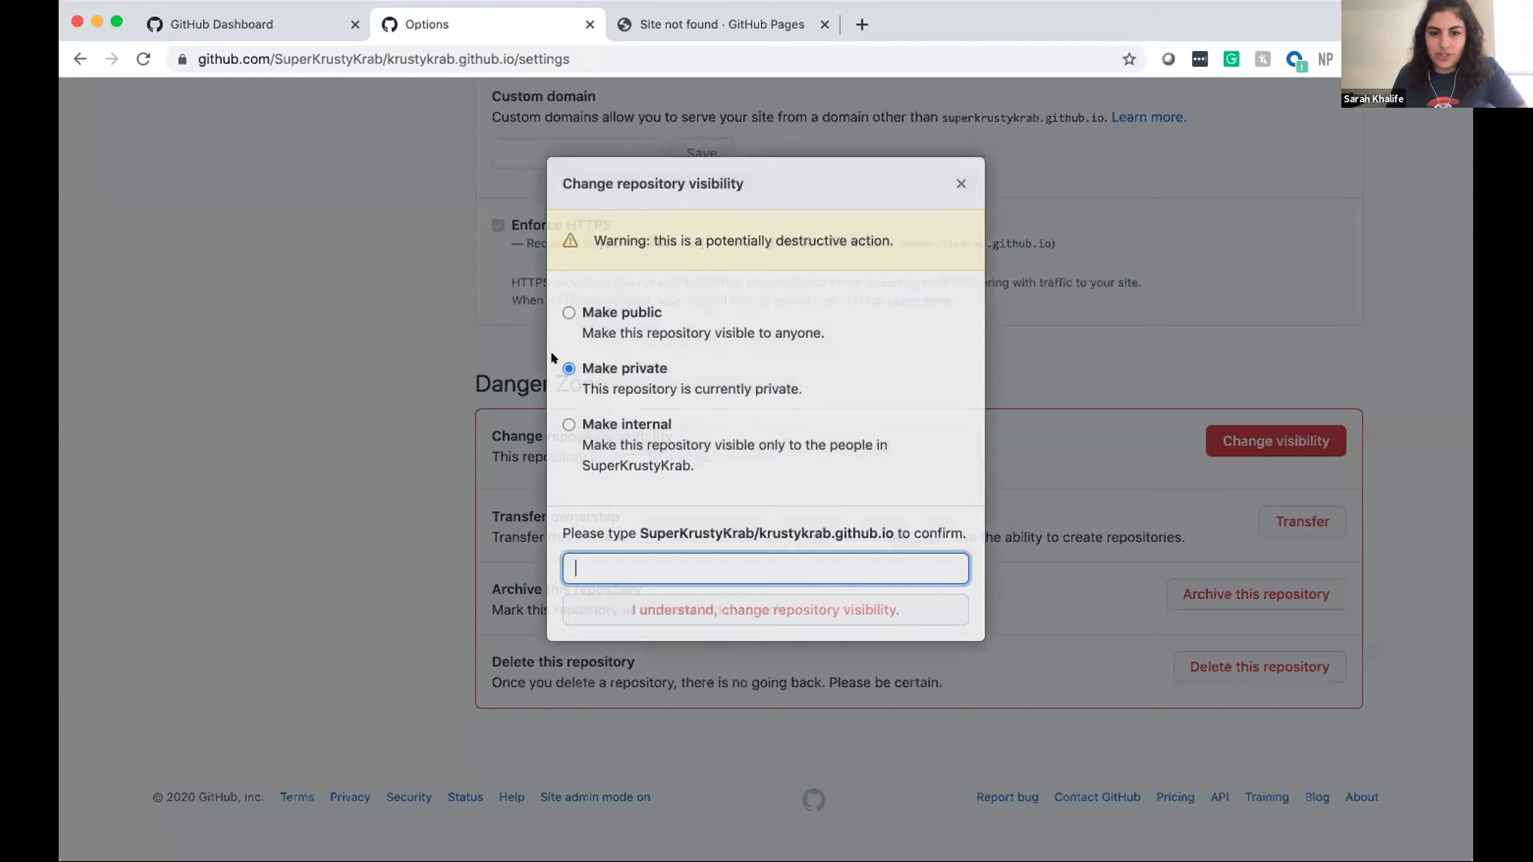
pyautogui.click(962, 185)
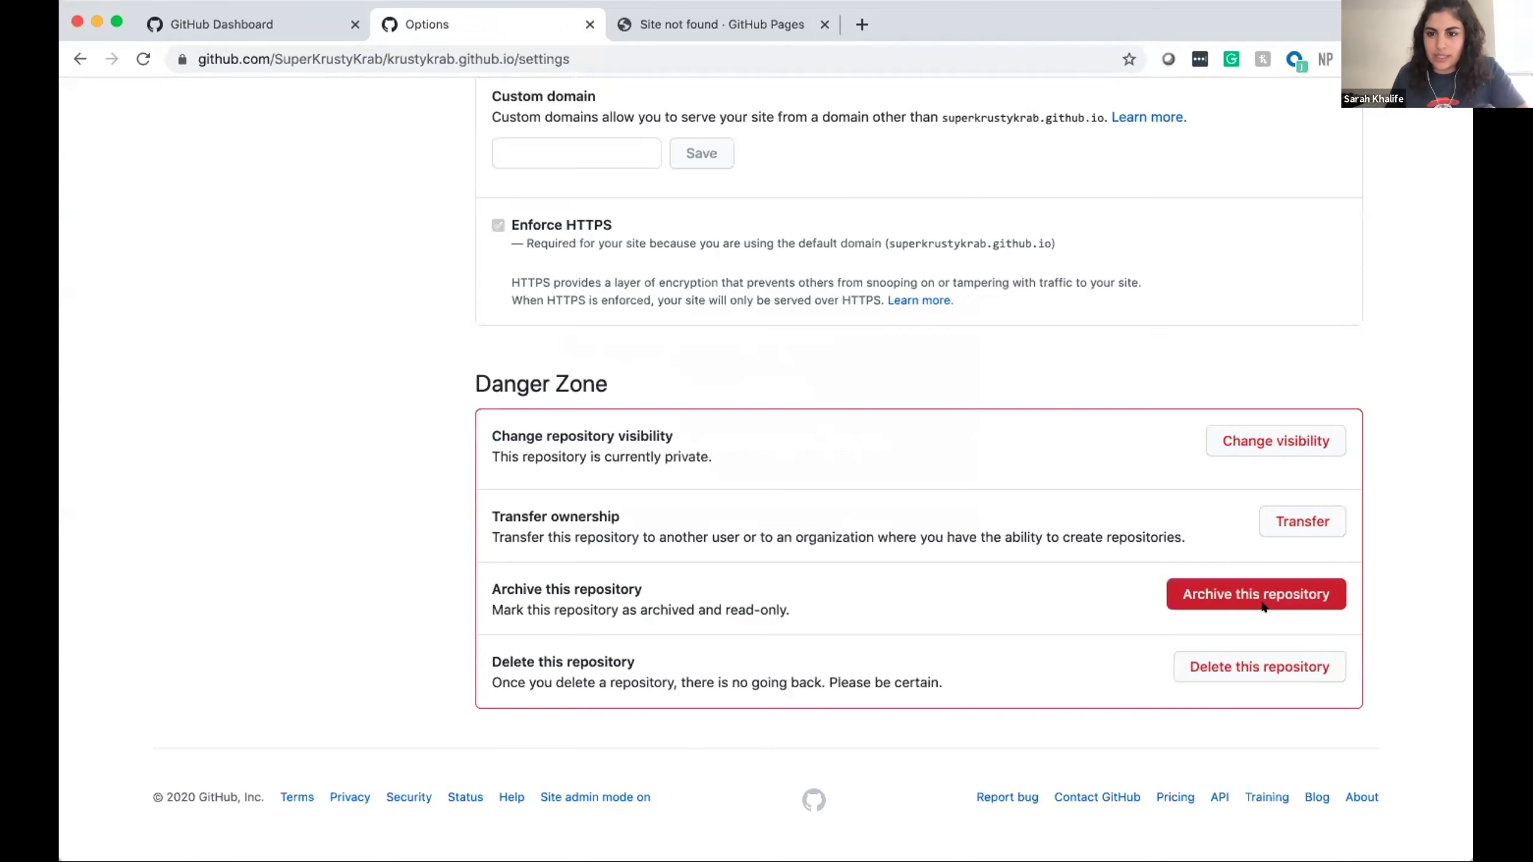
# - Transfer the repository back to the KrustyKrab organization, confirming with the name SuperKrustyKrab/krustykrab.github.io
pyautogui.click(1302, 522)
pyautogui.click(647, 417)
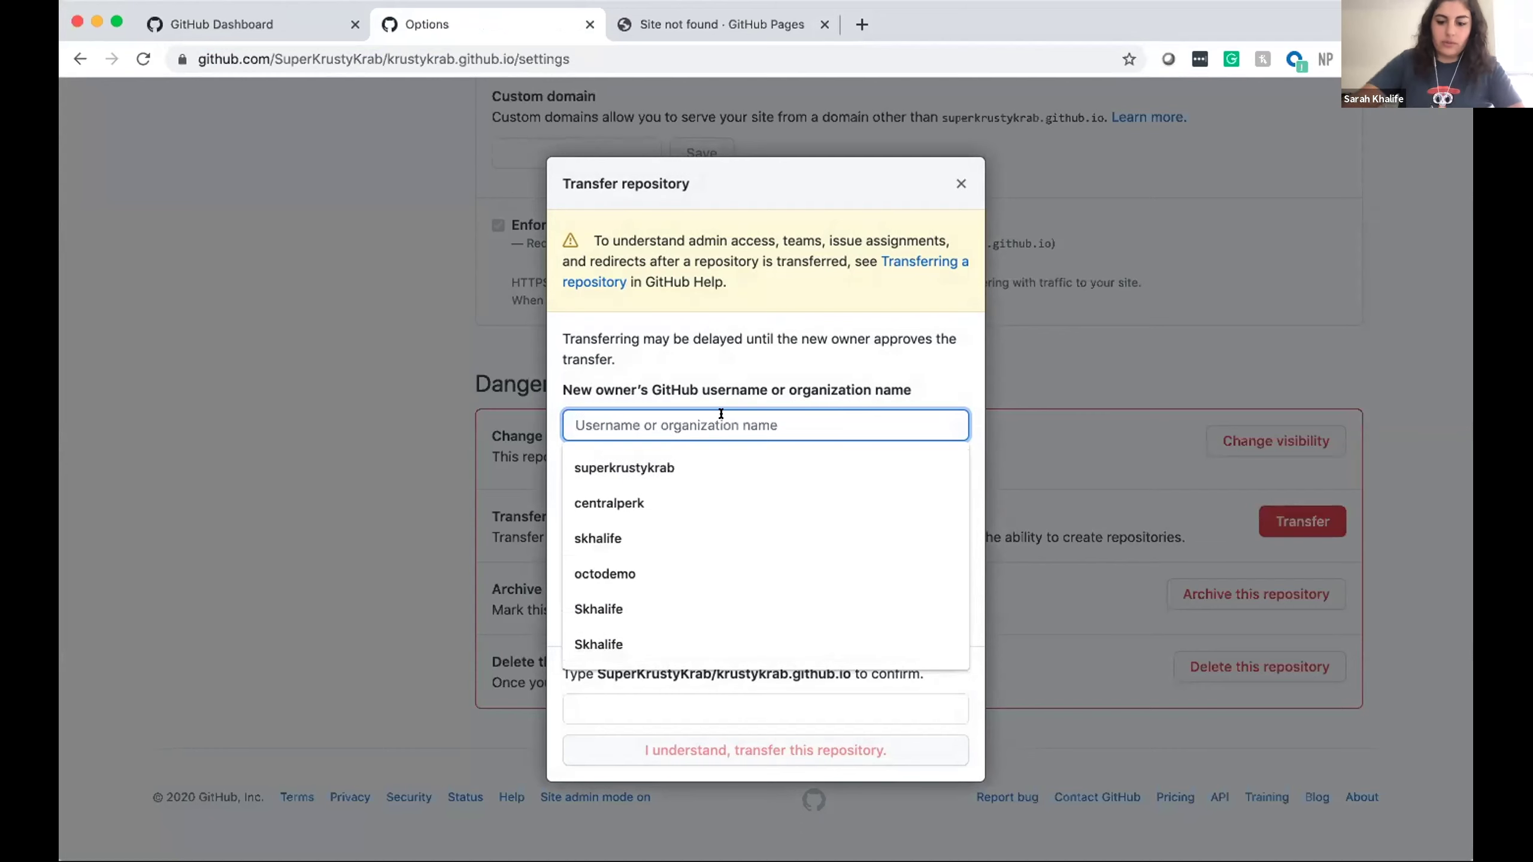
pyautogui.write('krusty')
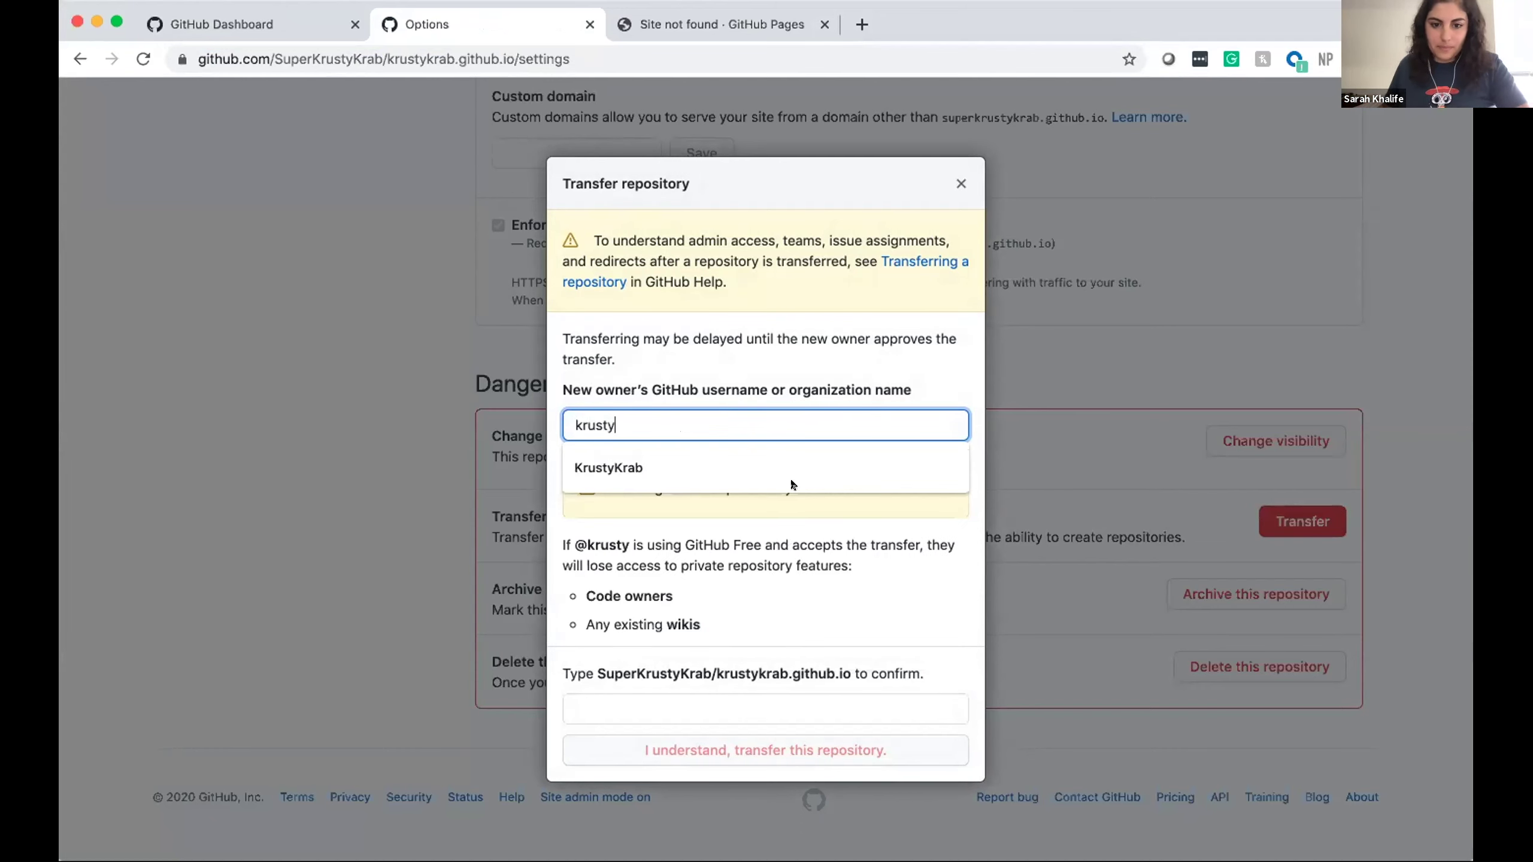
pyautogui.click(791, 481)
pyautogui.moveTo(846, 667); pyautogui.dragTo(596, 667)
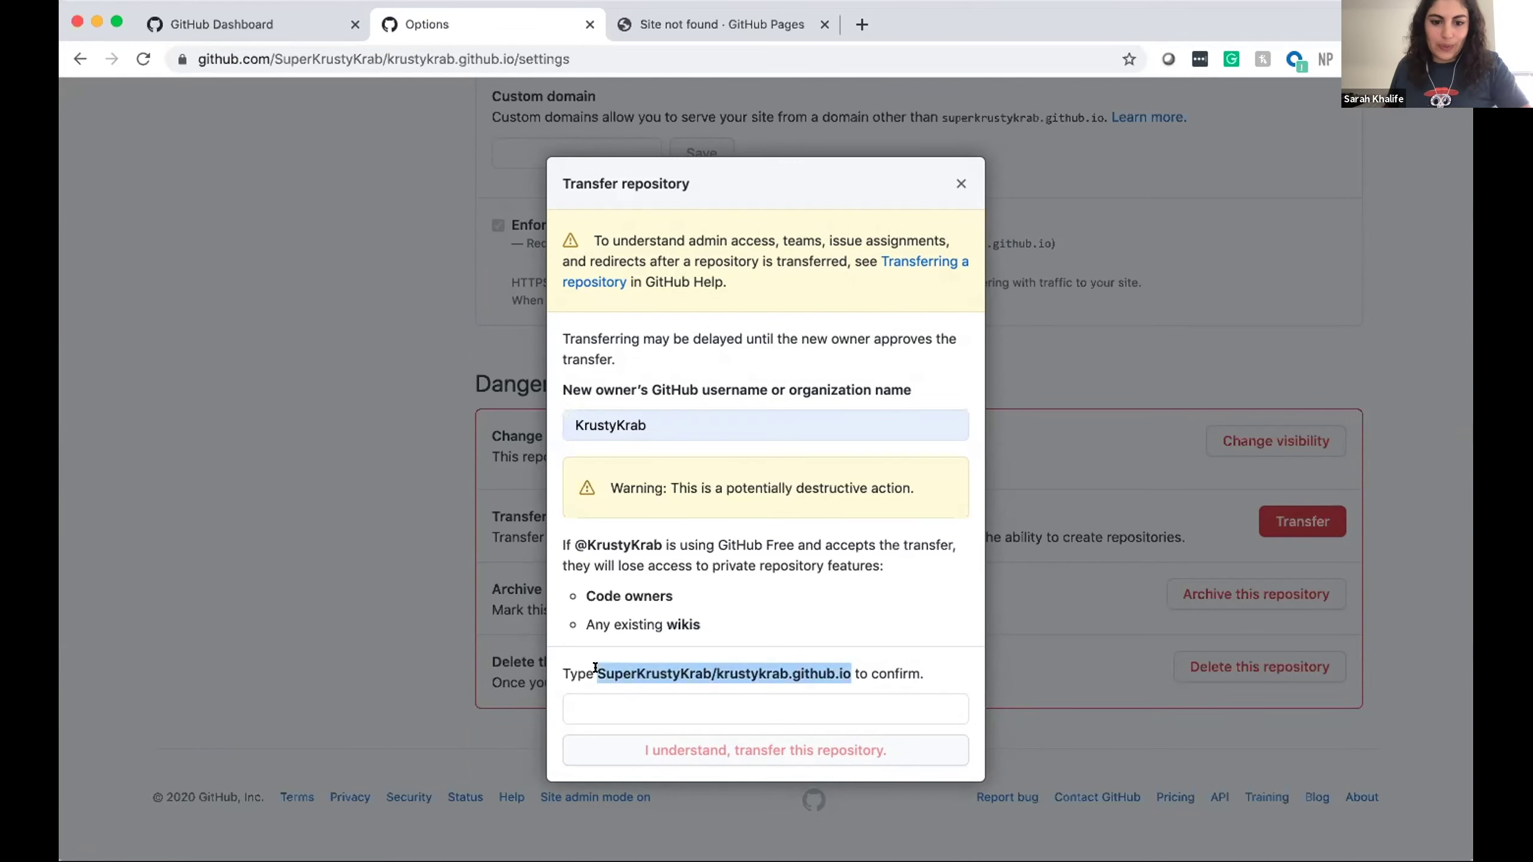
pyautogui.press('super+c')
pyautogui.click(586, 712)
pyautogui.press('super+v')
pyautogui.click(680, 751)
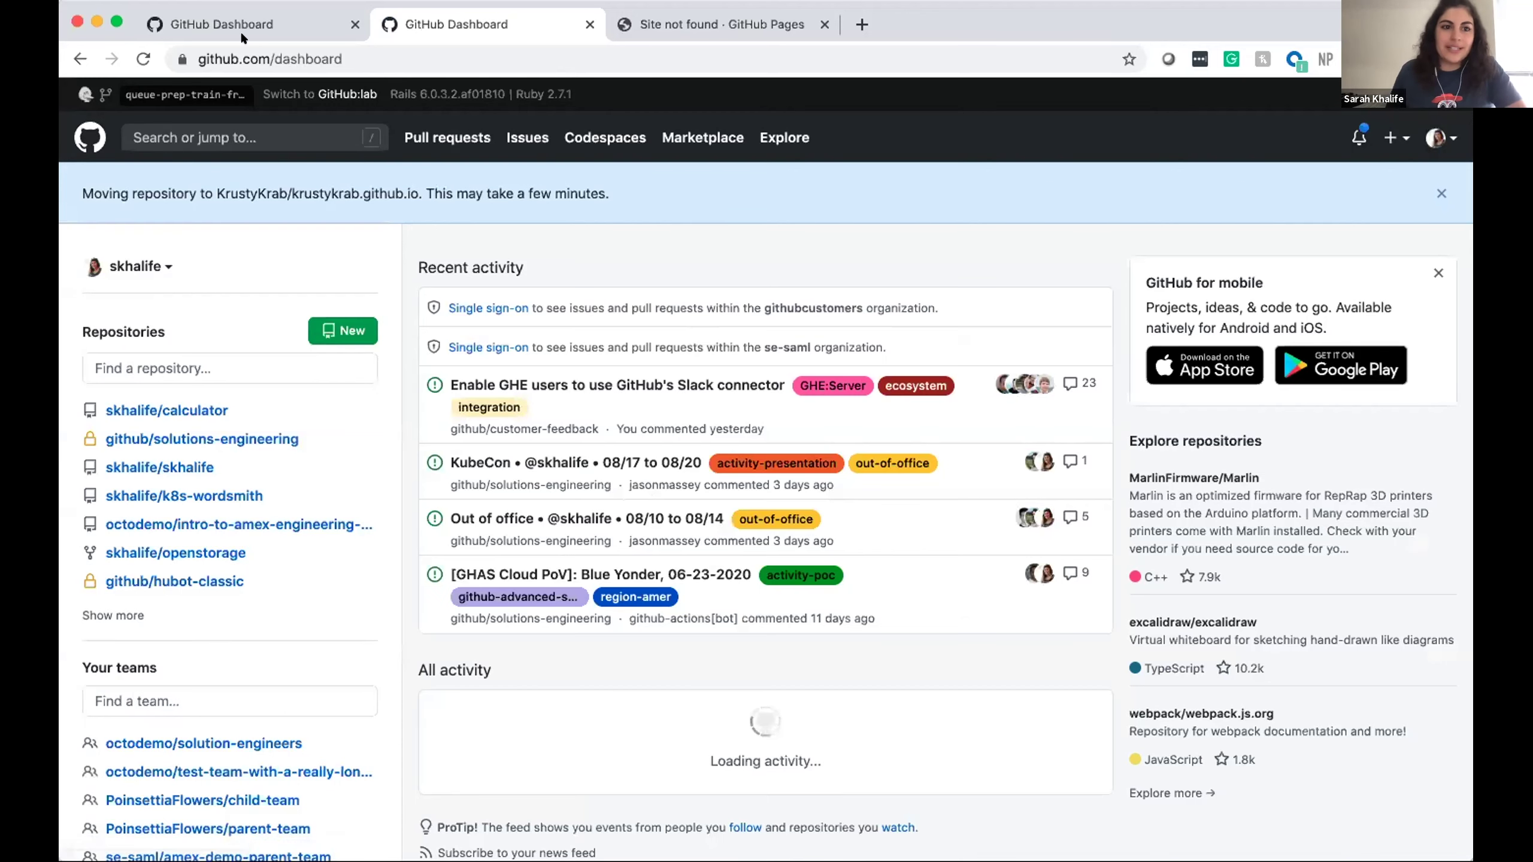
pyautogui.click(241, 37)
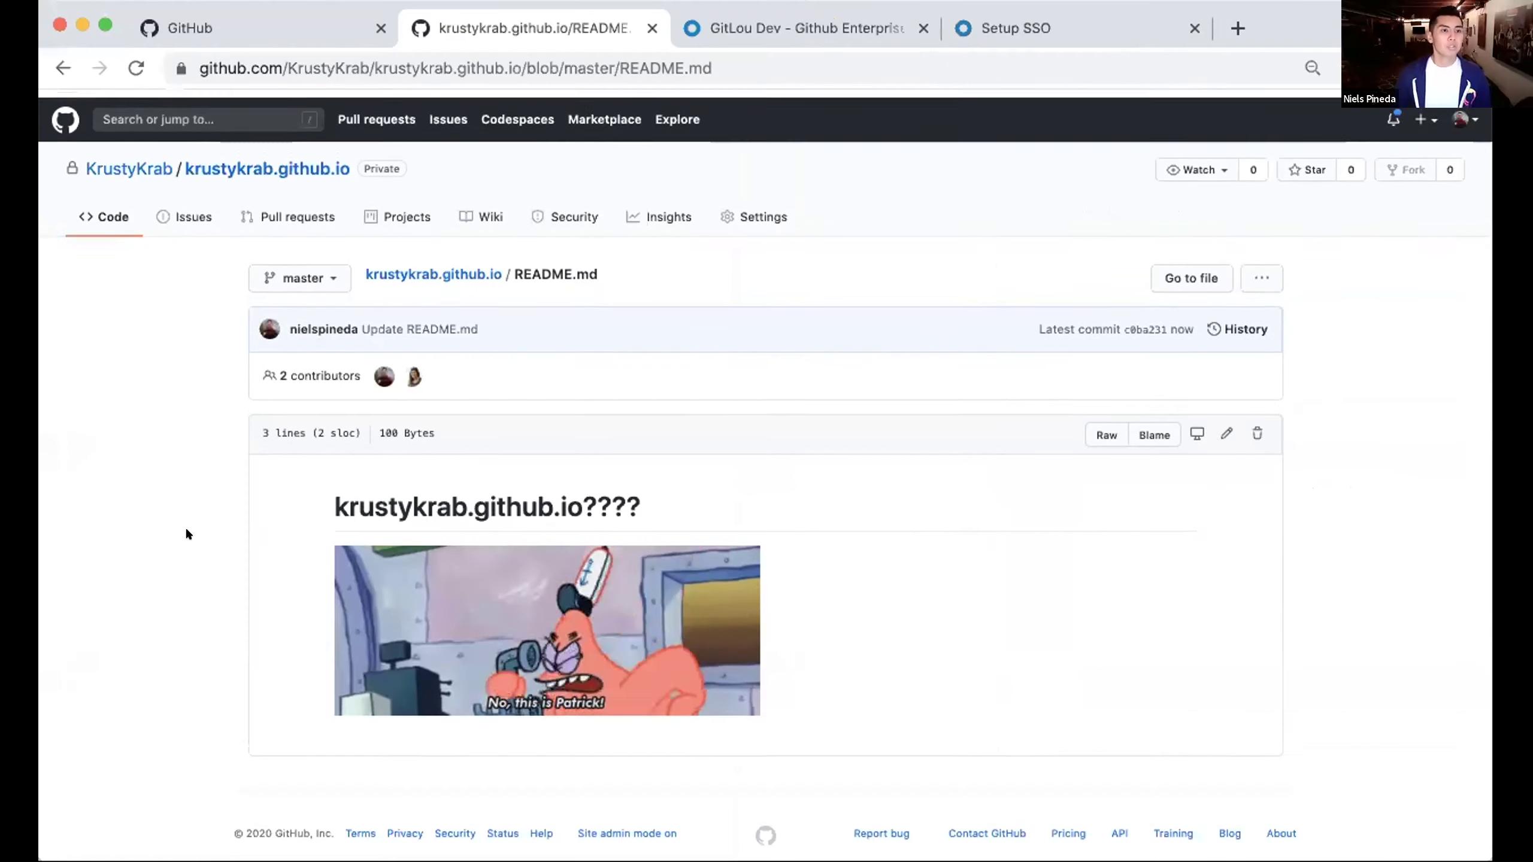
# - Return to the krustykrab.github.io repository's main page and check the live site at krustykrab.github.io in a separate browser tab
pyautogui.scroll(-1, 187, 533)
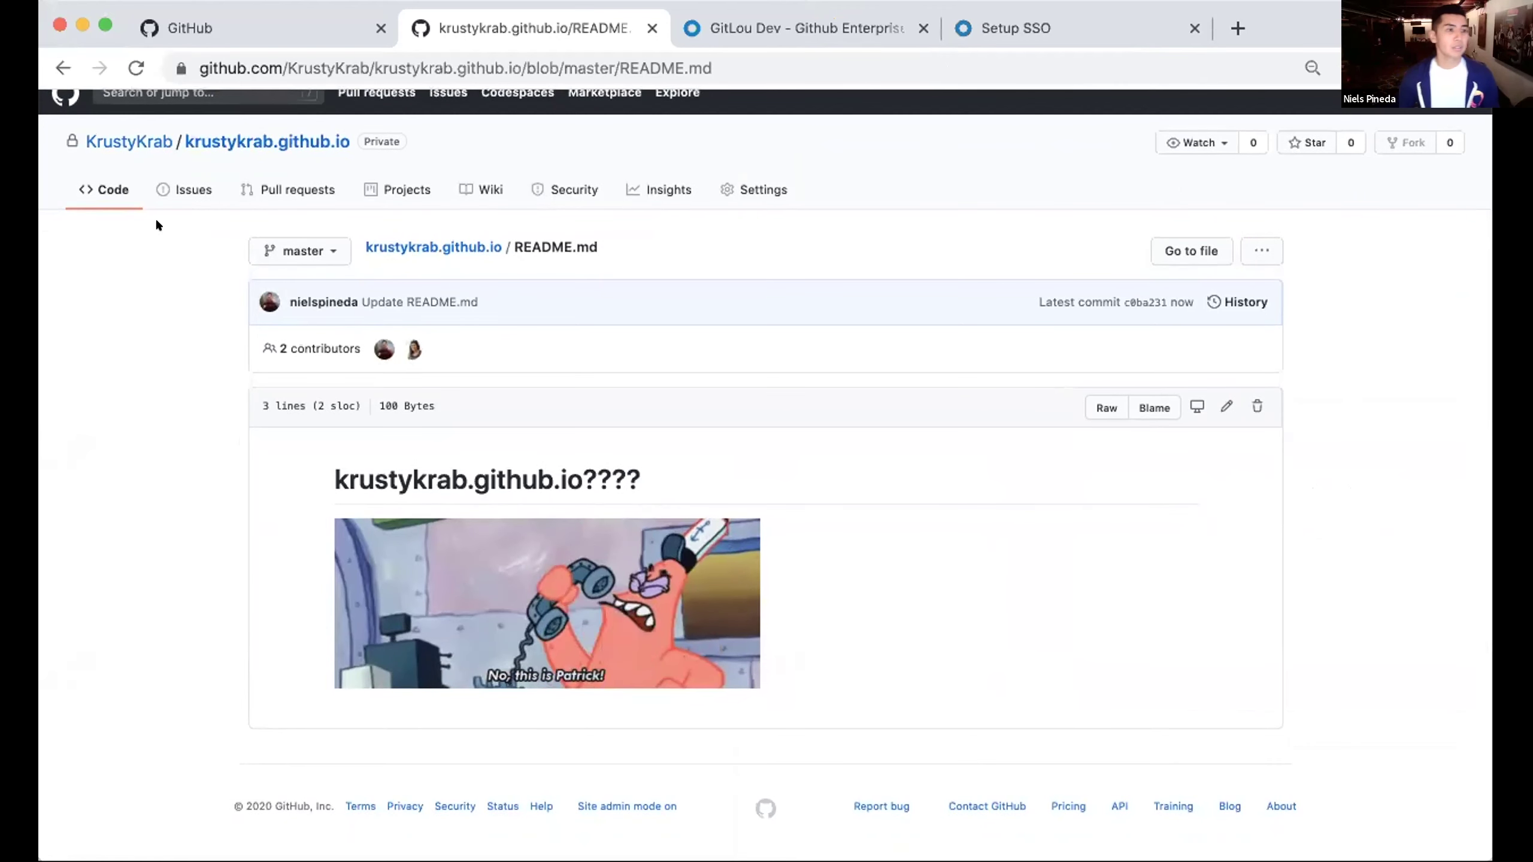
pyautogui.click(103, 178)
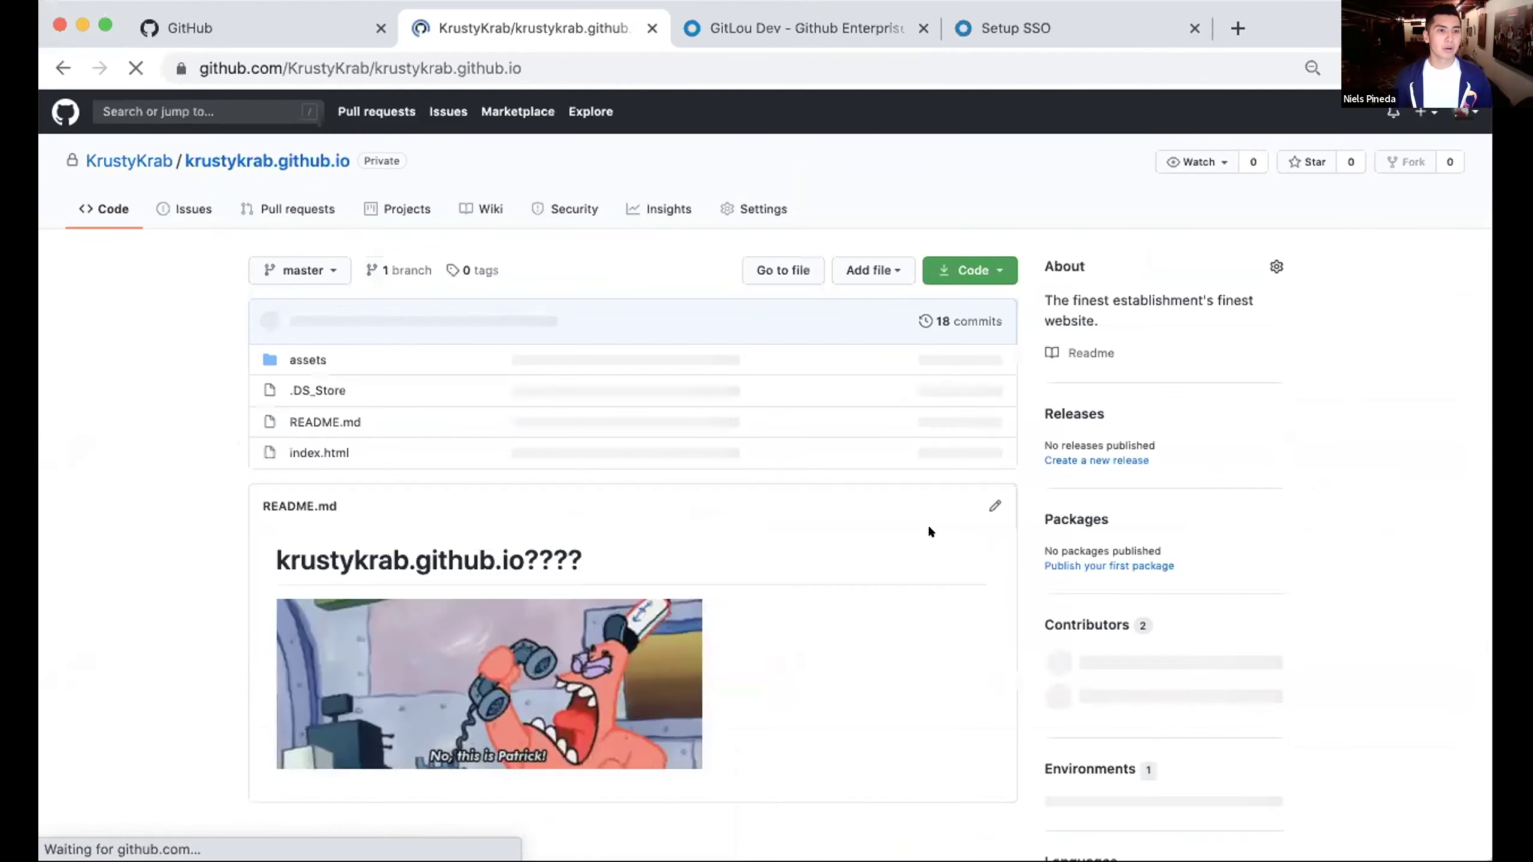
pyautogui.press('super+t')
pyautogui.write('kru')
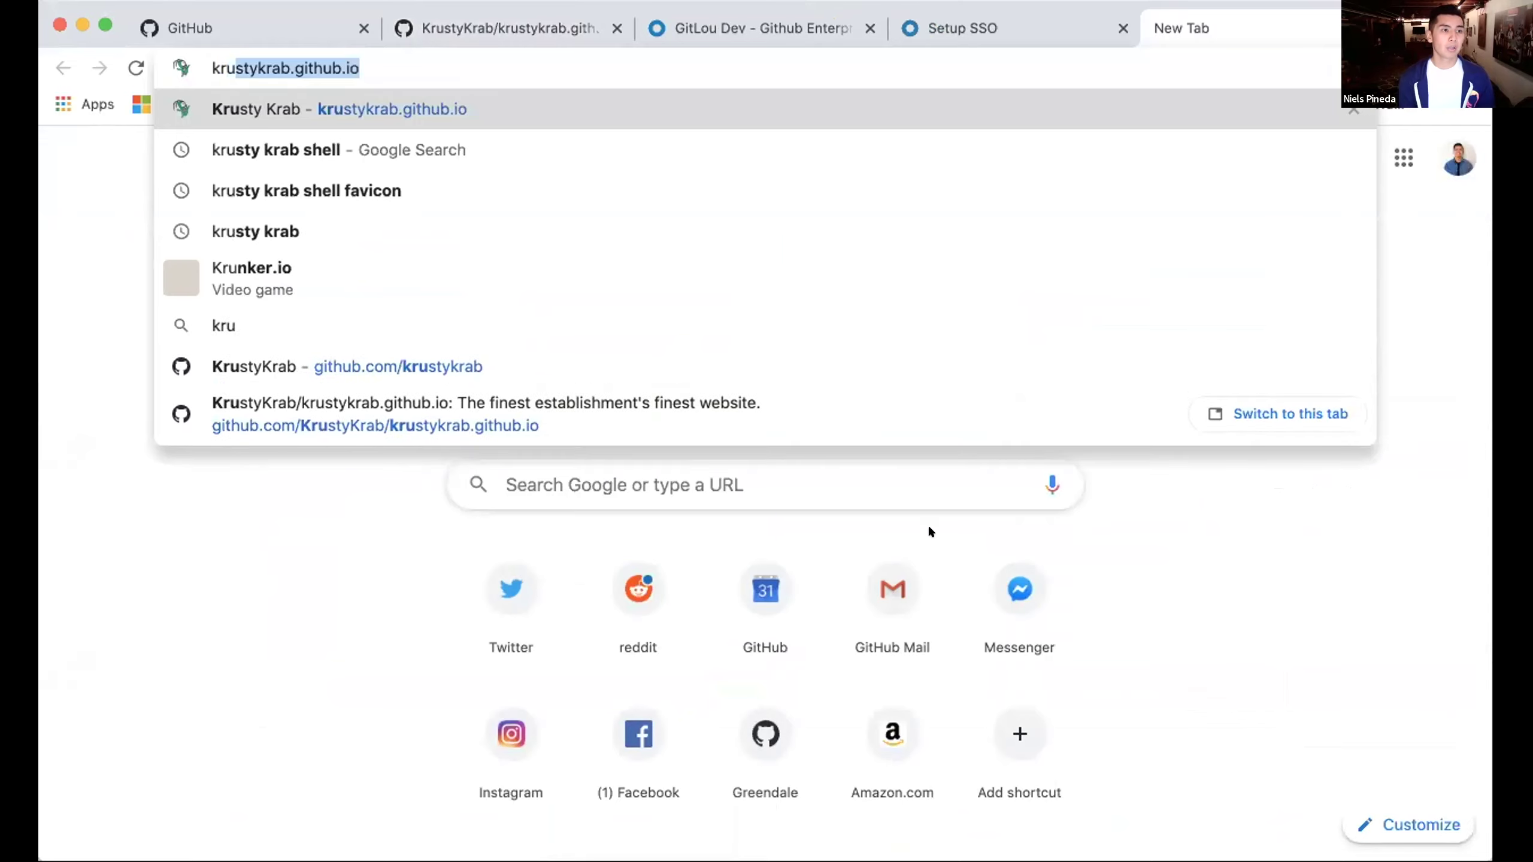
pyautogui.press('Return')
pyautogui.scroll(-20, 771, 527)
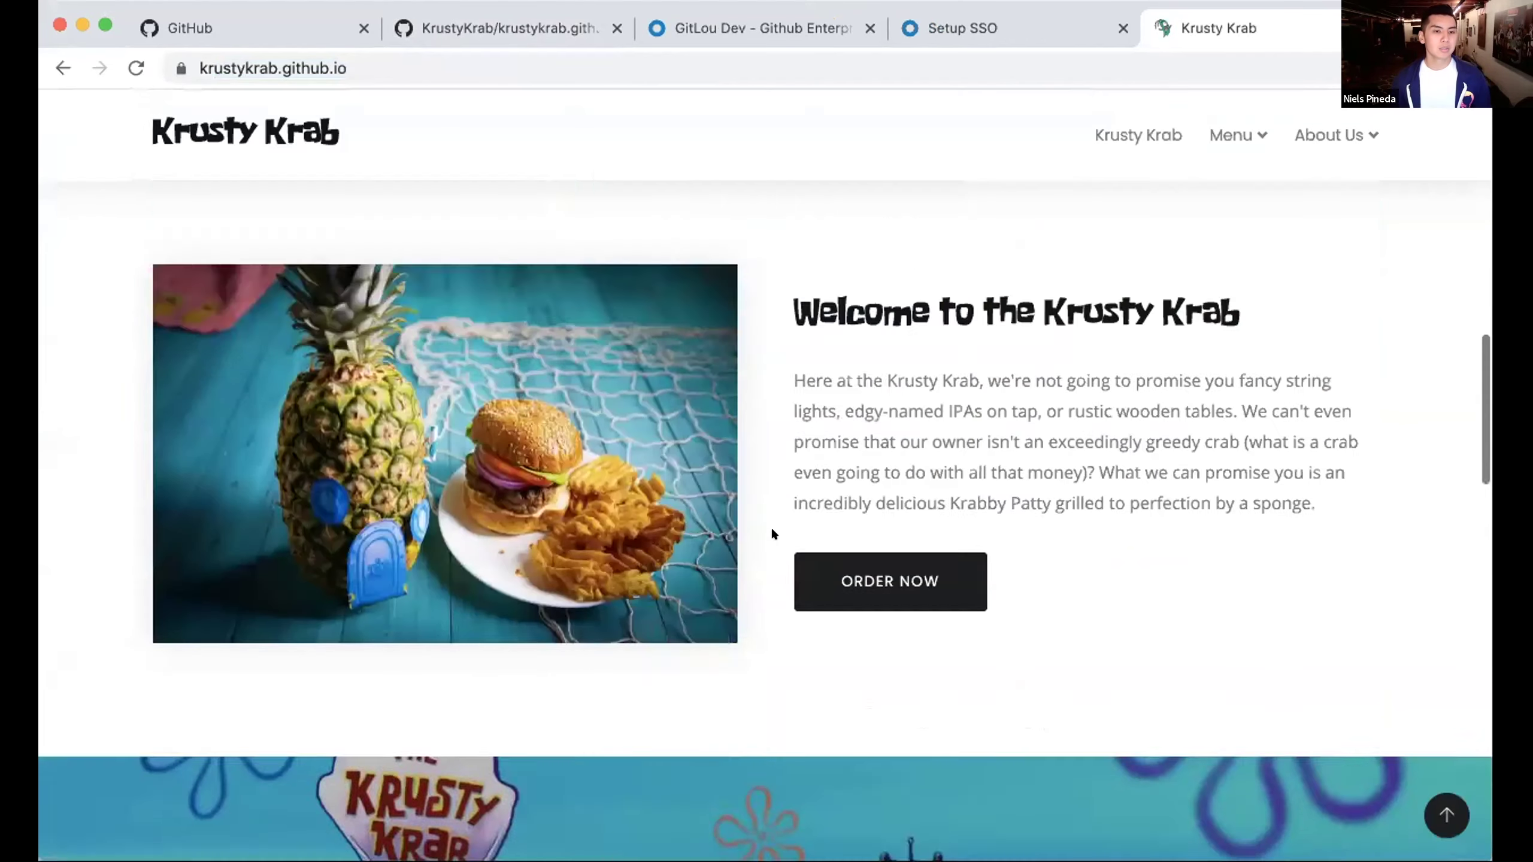
pyautogui.scroll(10, 771, 527)
pyautogui.click(1317, 28)
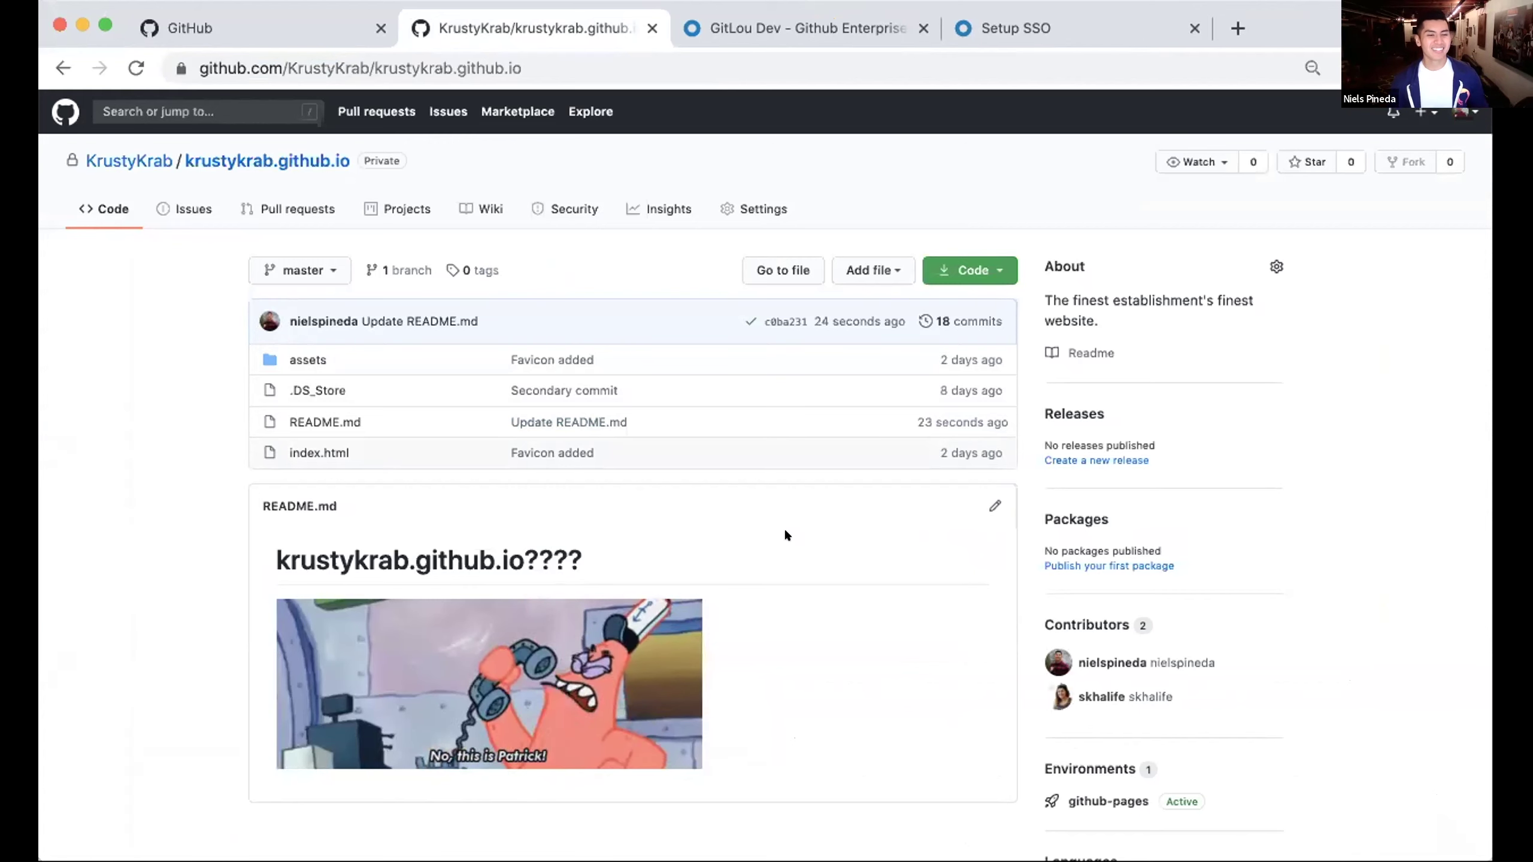
pyautogui.scroll(-1, 785, 531)
pyautogui.scroll(1, 785, 532)
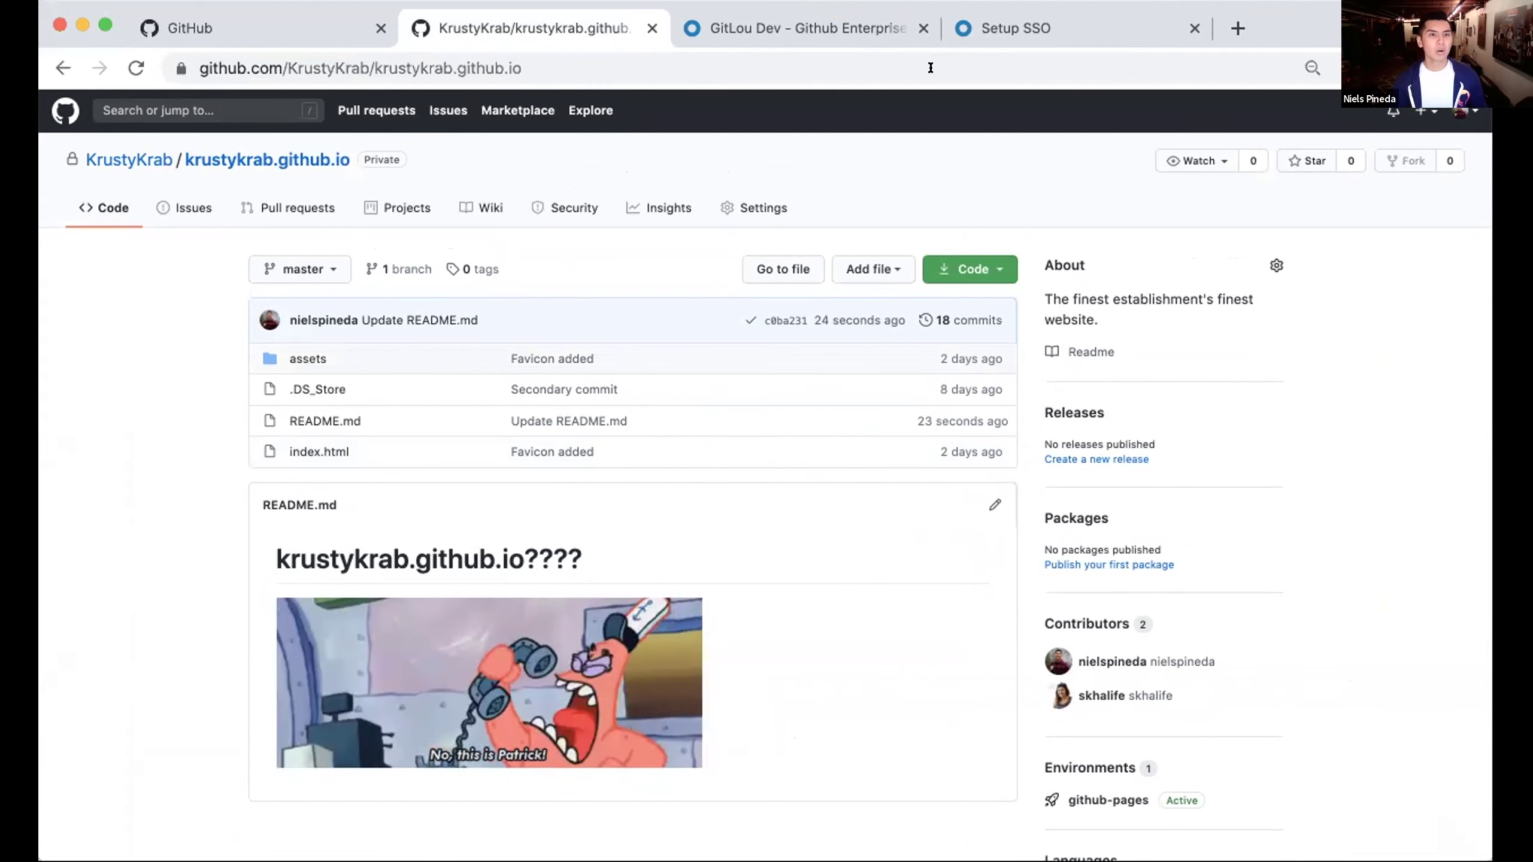
pyautogui.click(865, 30)
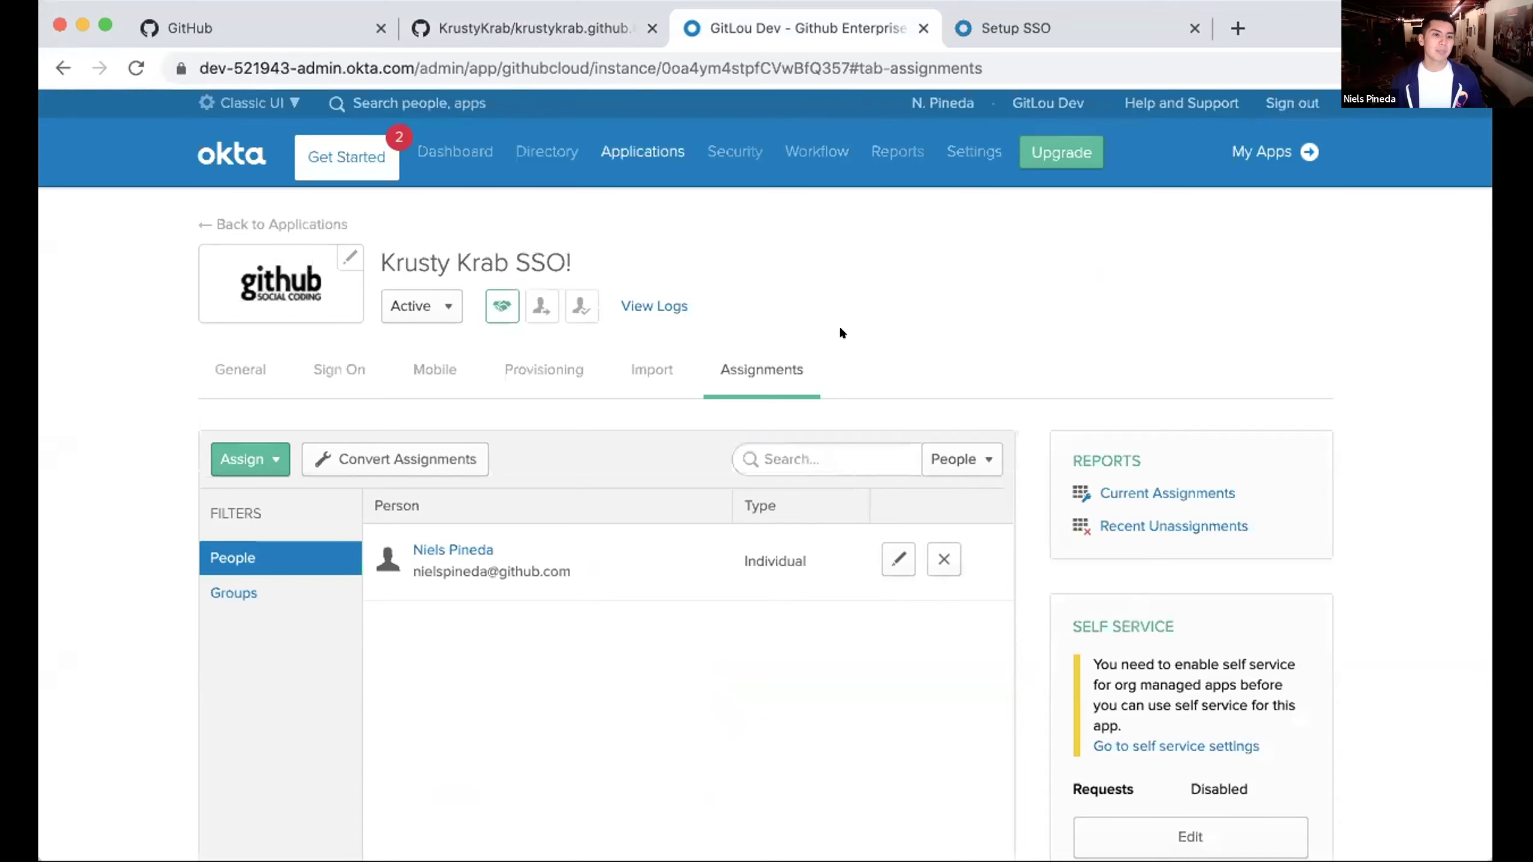
pyautogui.click(546, 30)
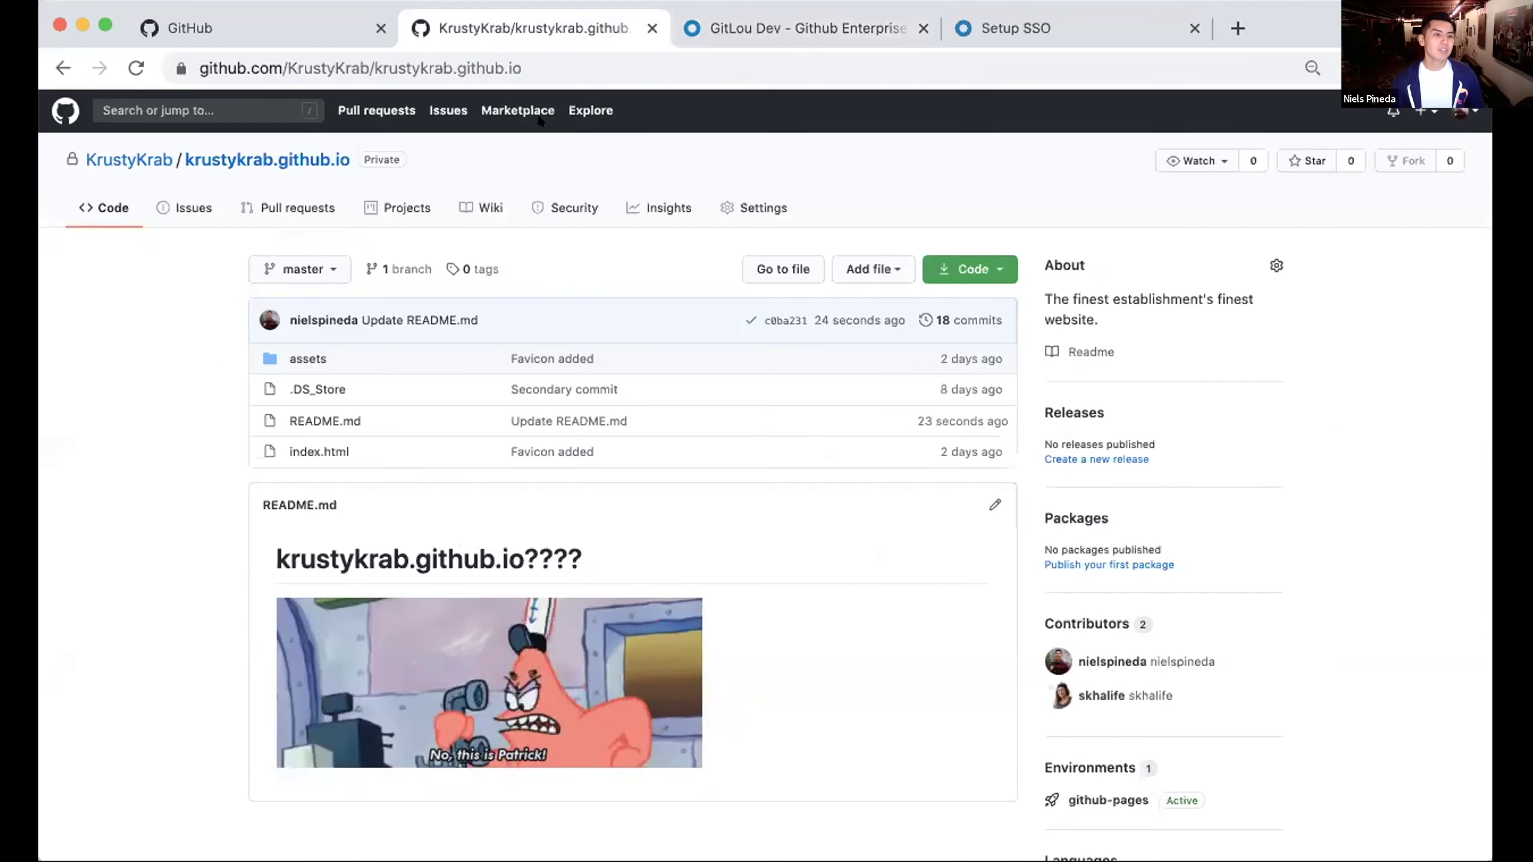
pyautogui.click(789, 23)
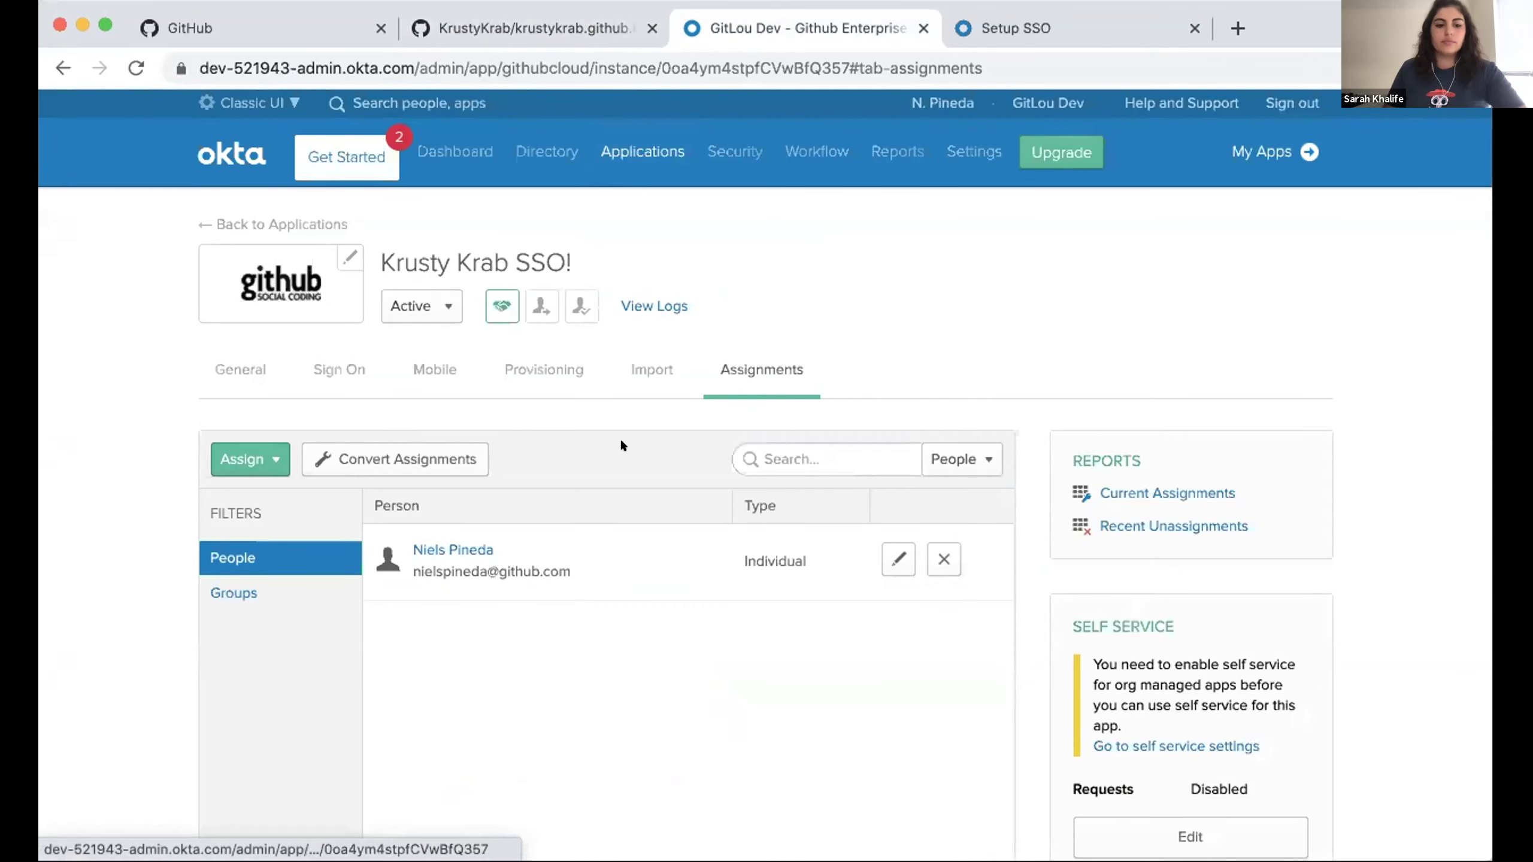
pyautogui.click(462, 24)
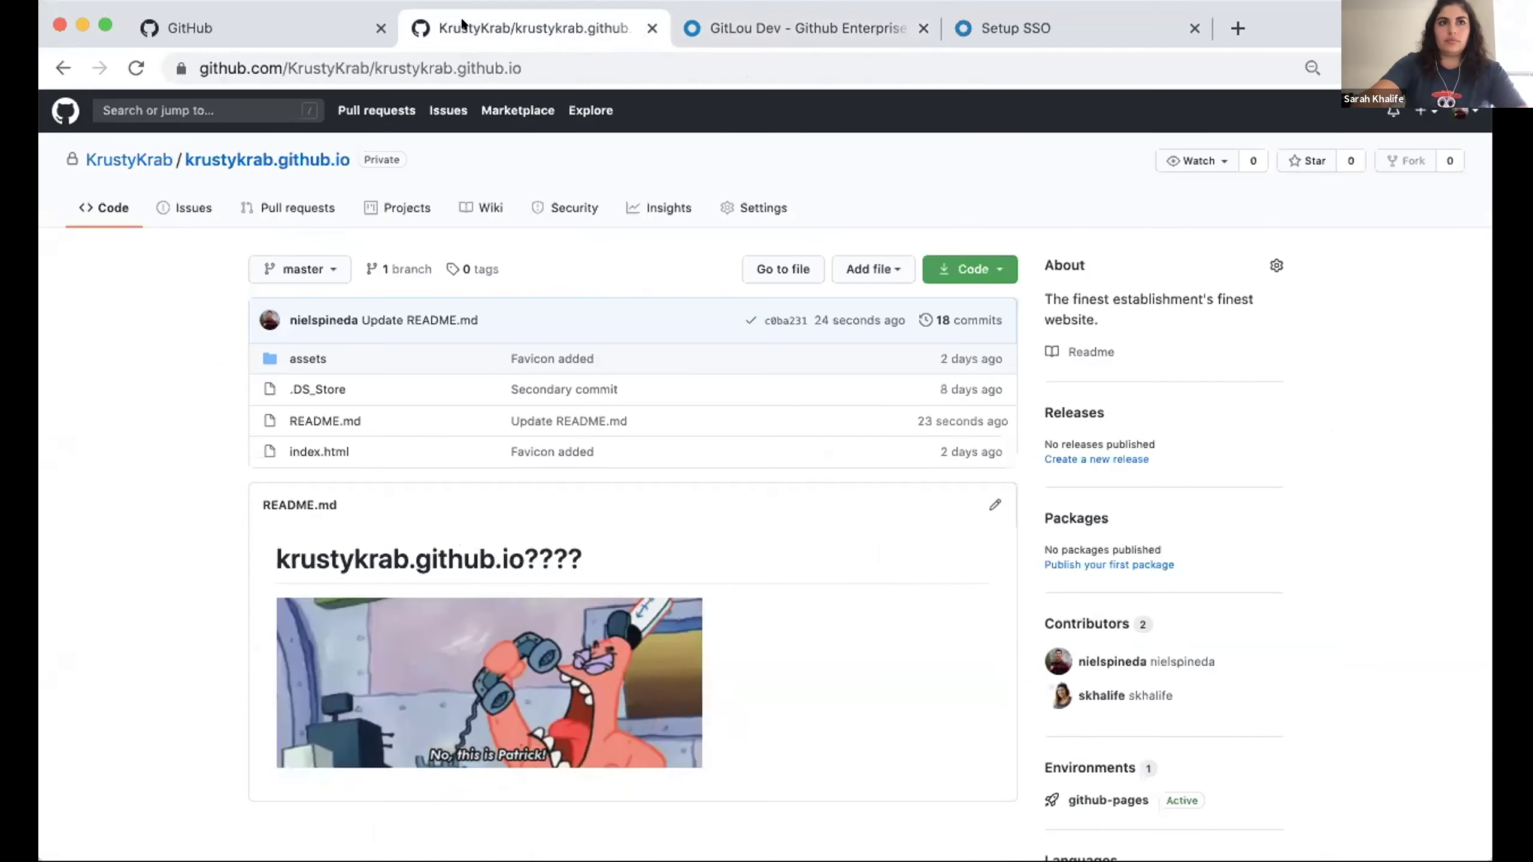
pyautogui.click(331, 21)
# - Open the single sign-on details of the last member in KrustyKrab's people list and revoke their active SAML session
pyautogui.click(518, 28)
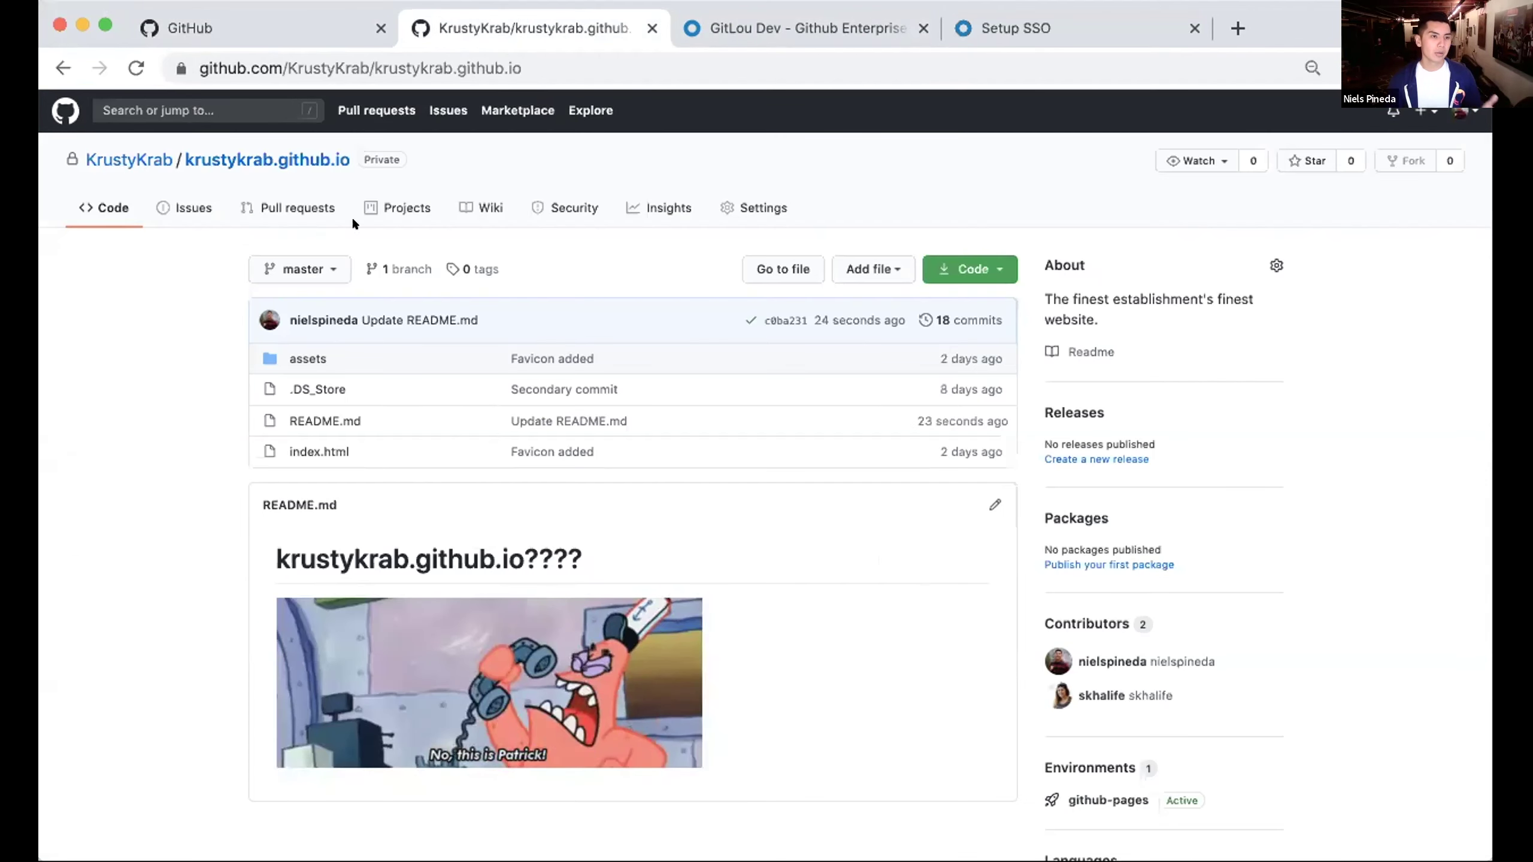
pyautogui.click(126, 157)
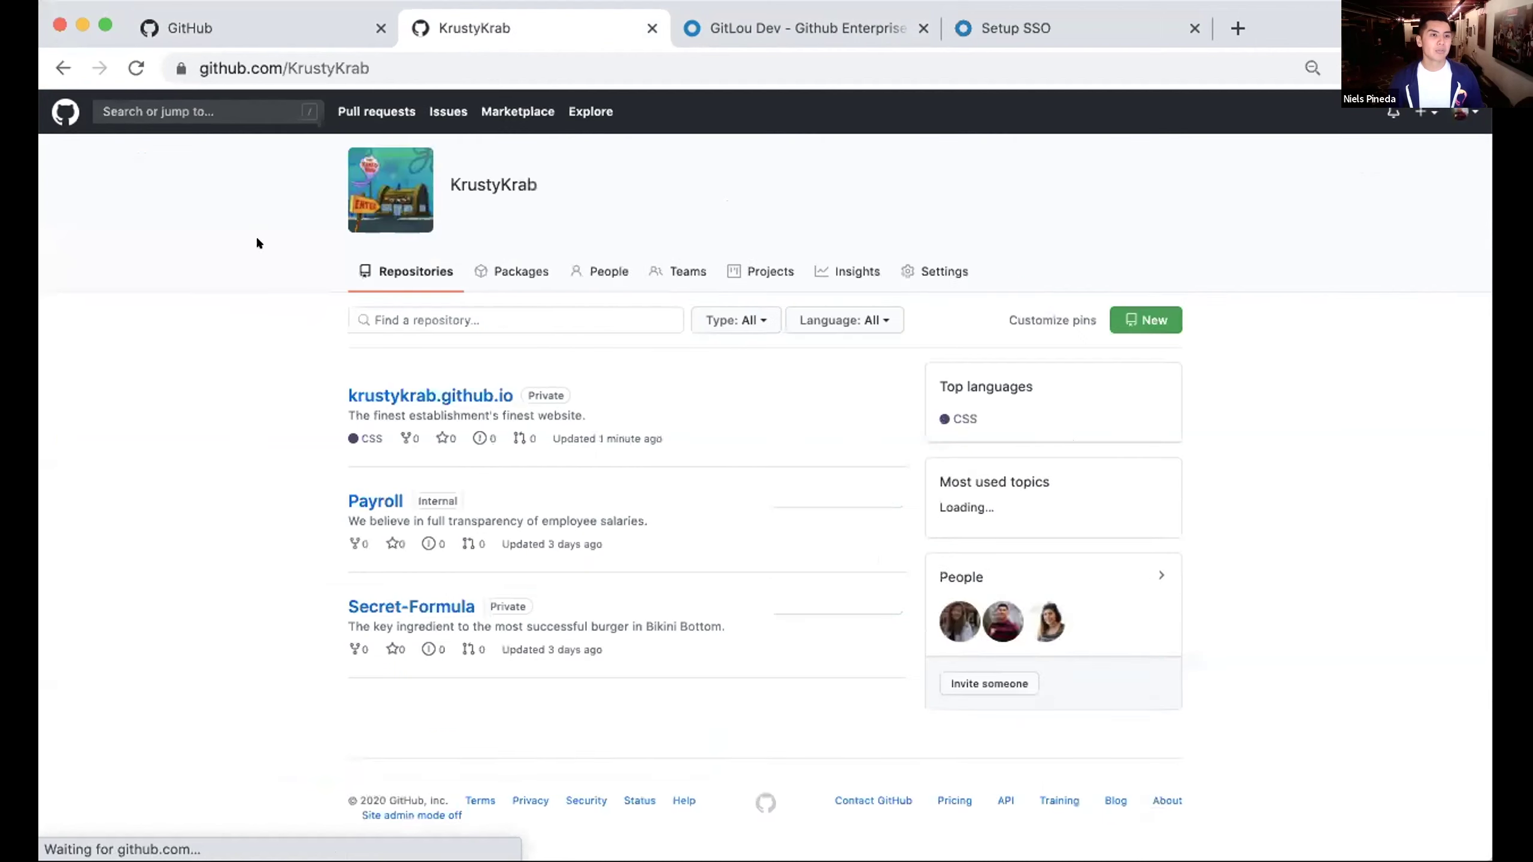
pyautogui.click(629, 270)
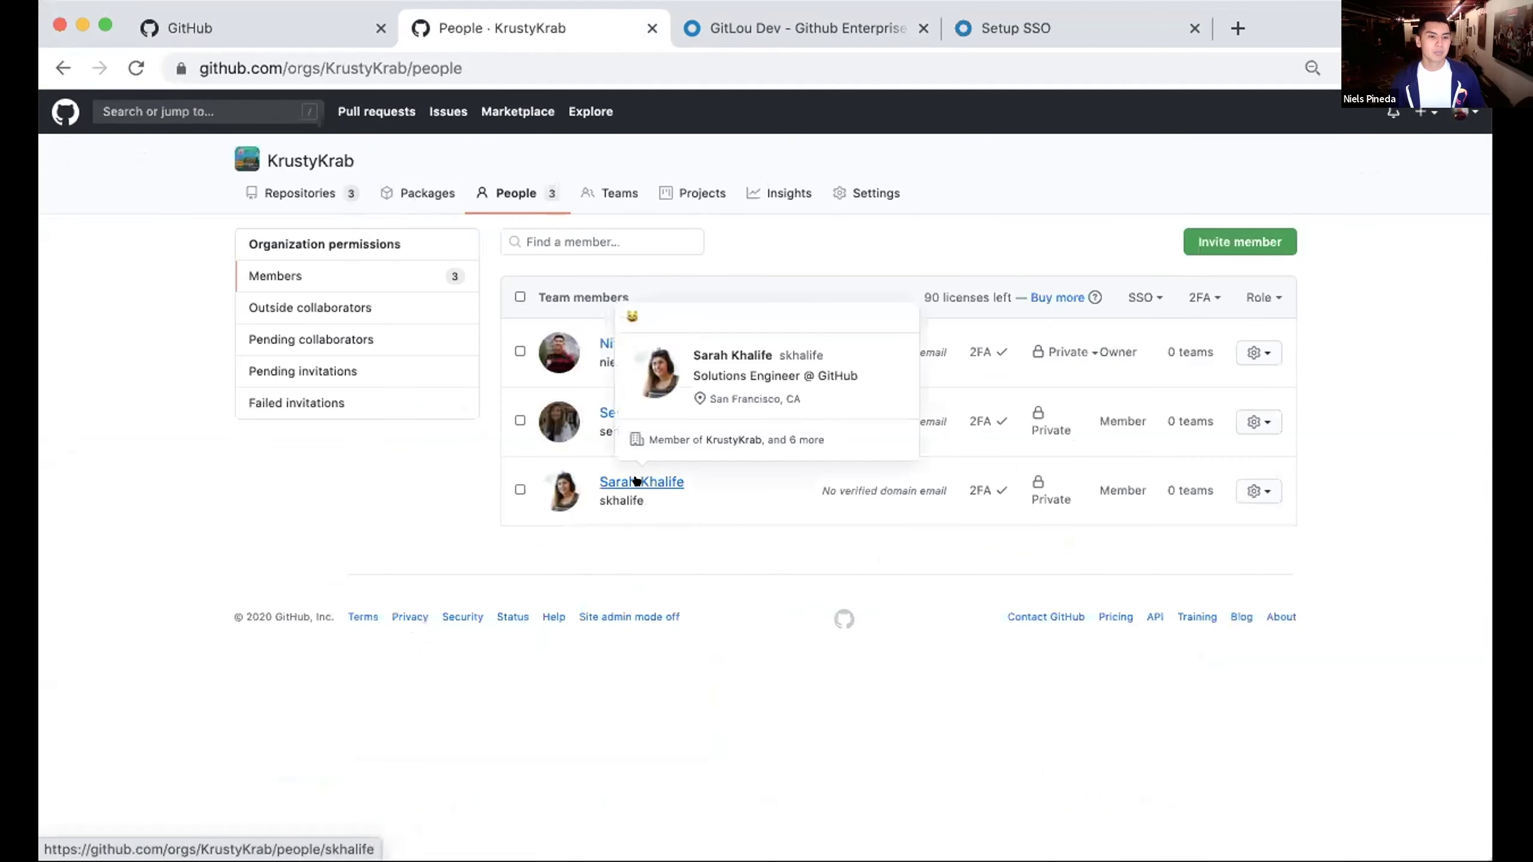
pyautogui.click(636, 481)
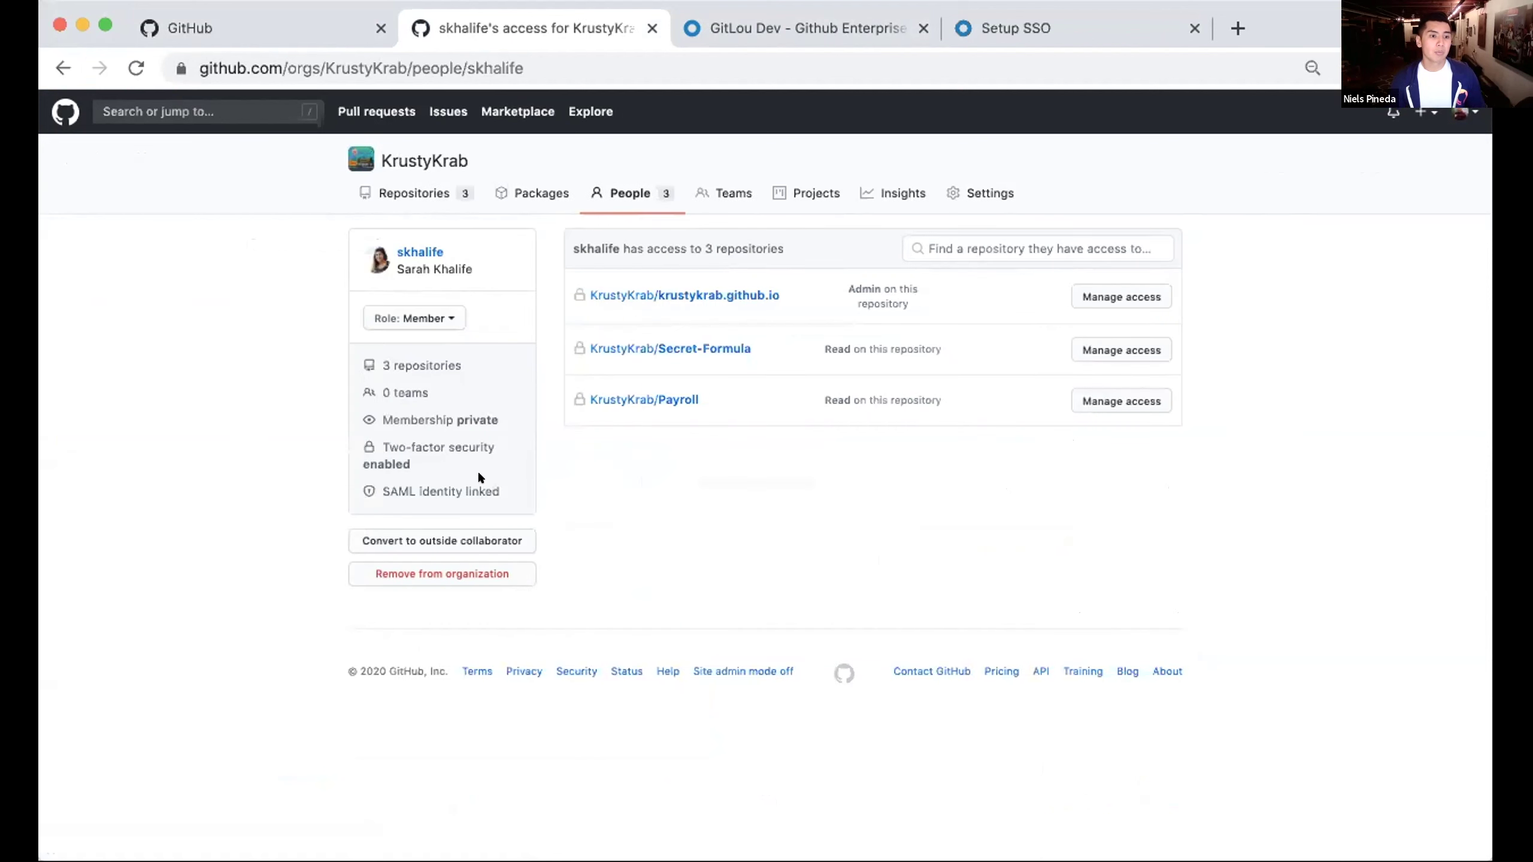
pyautogui.click(472, 487)
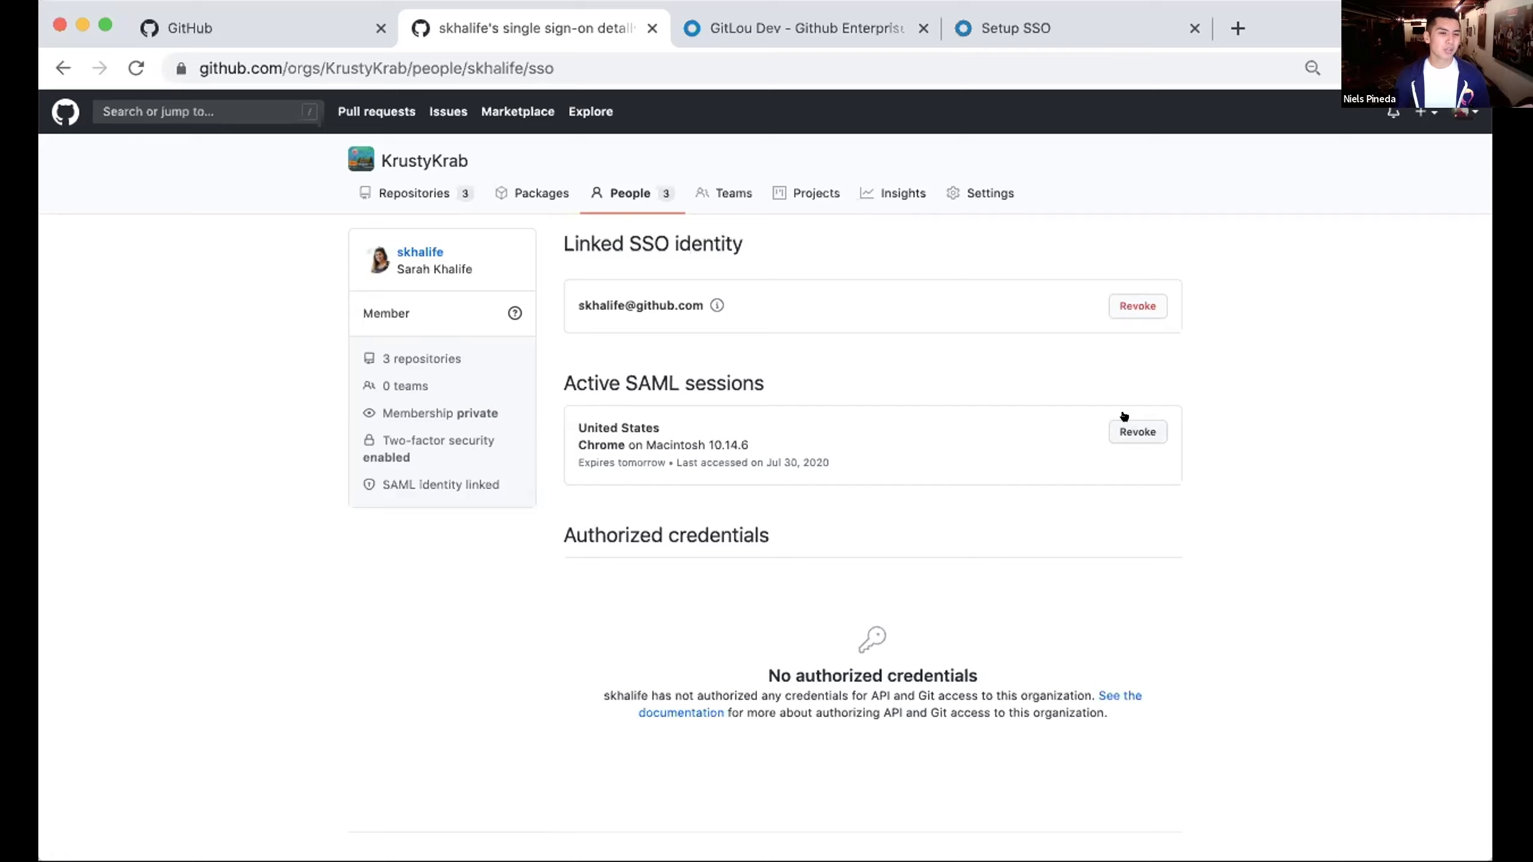
pyautogui.click(1123, 430)
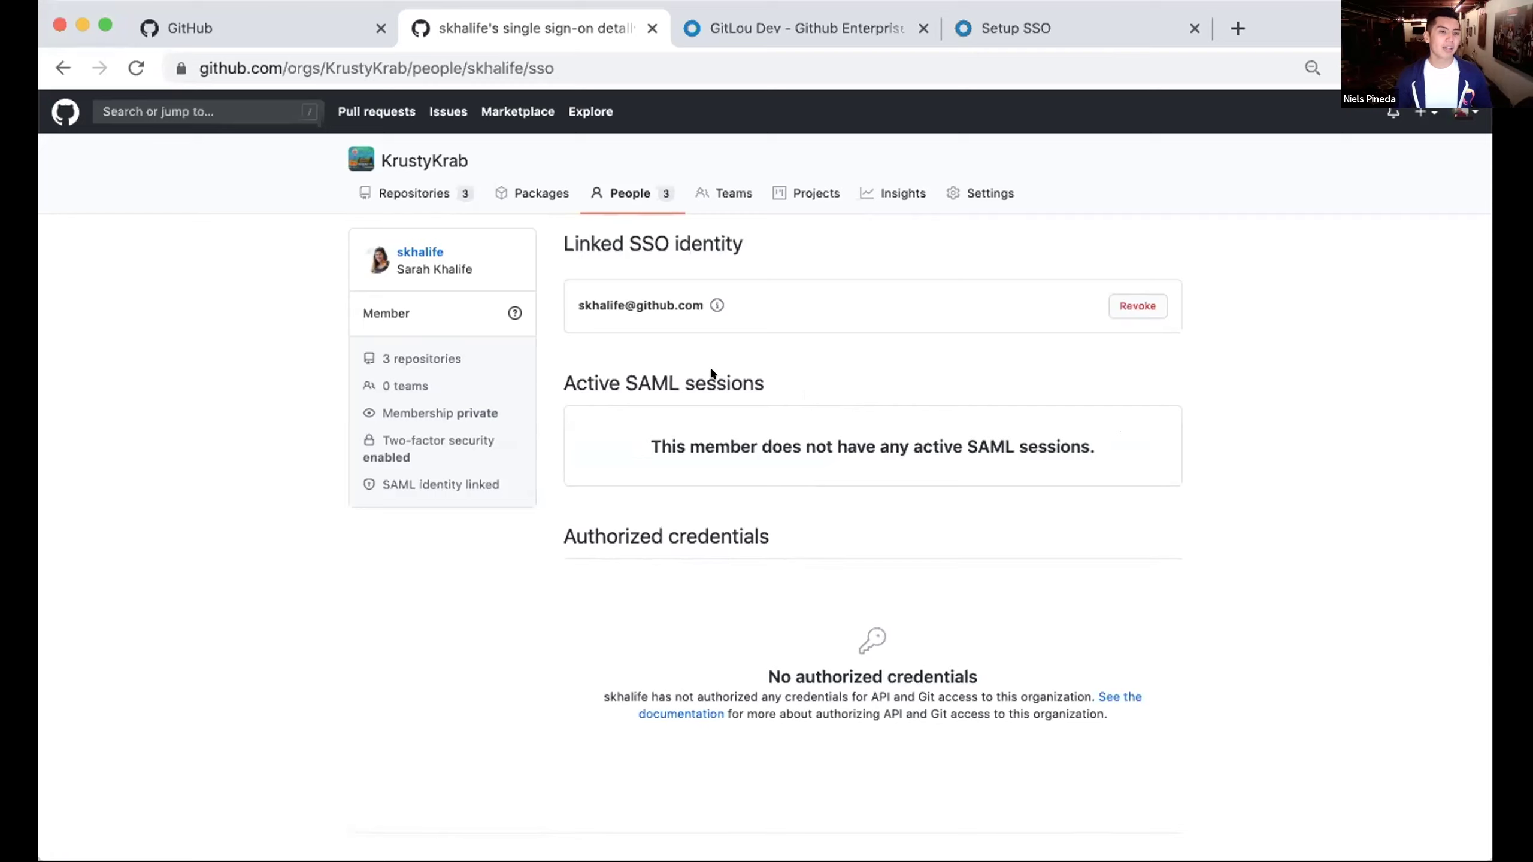
# - Remove the last listed member from the KrustyKrab organization
pyautogui.click(617, 192)
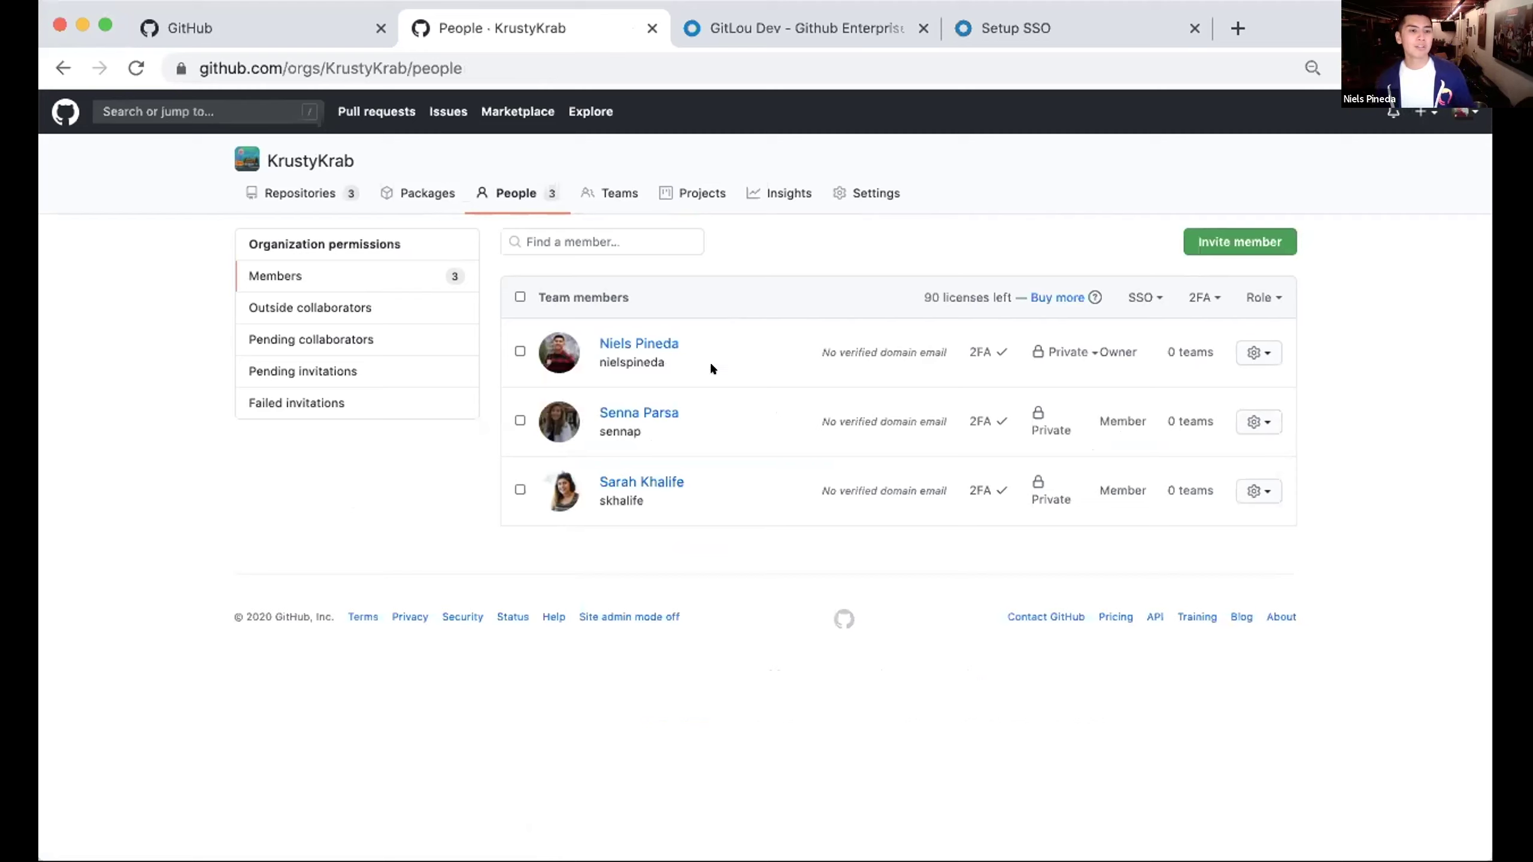
pyautogui.click(788, 24)
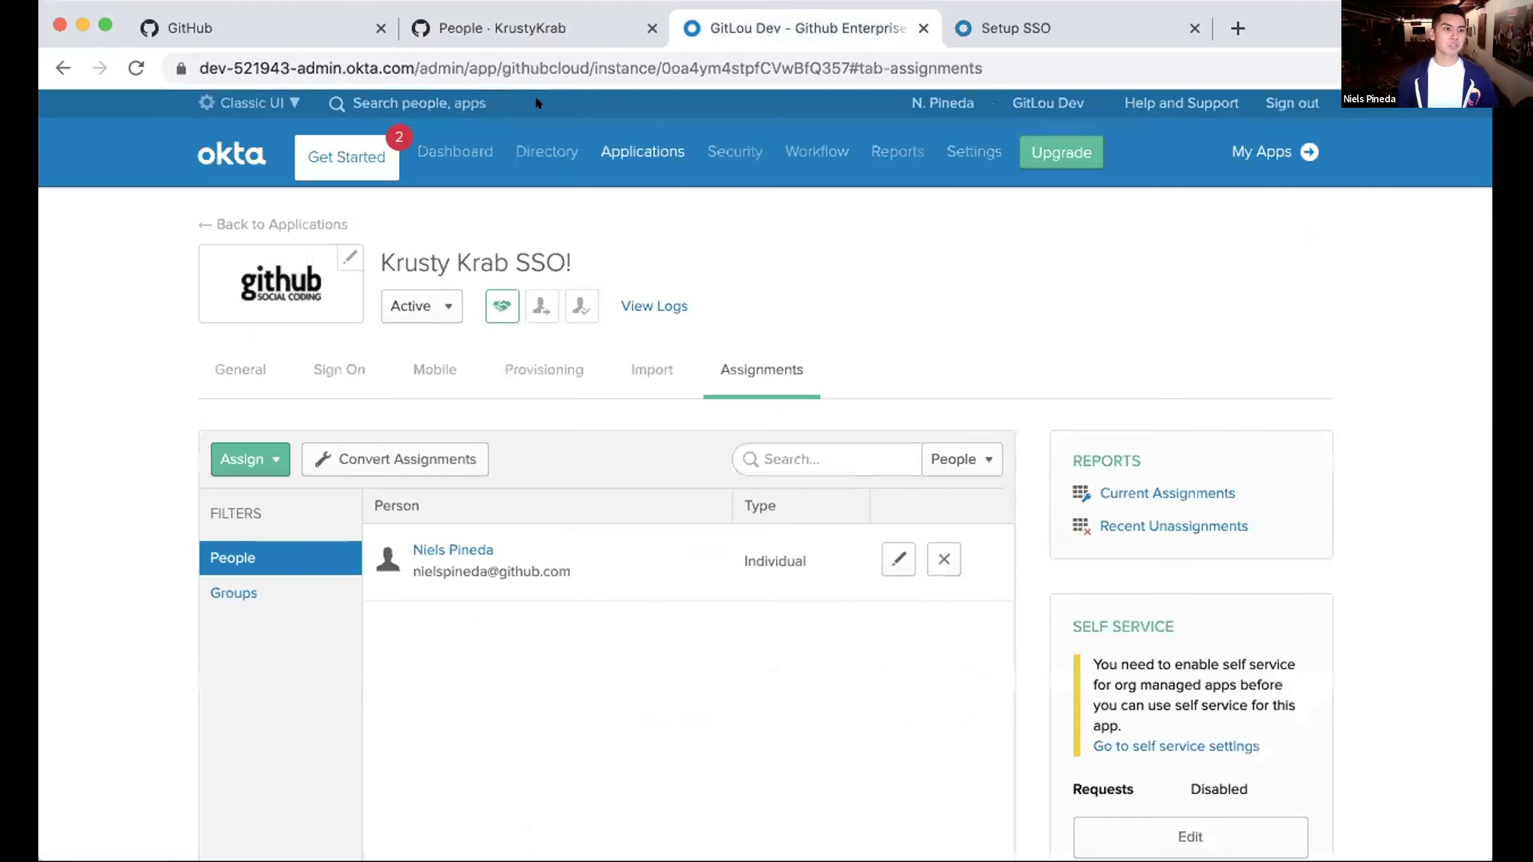
pyautogui.click(515, 27)
pyautogui.click(1243, 485)
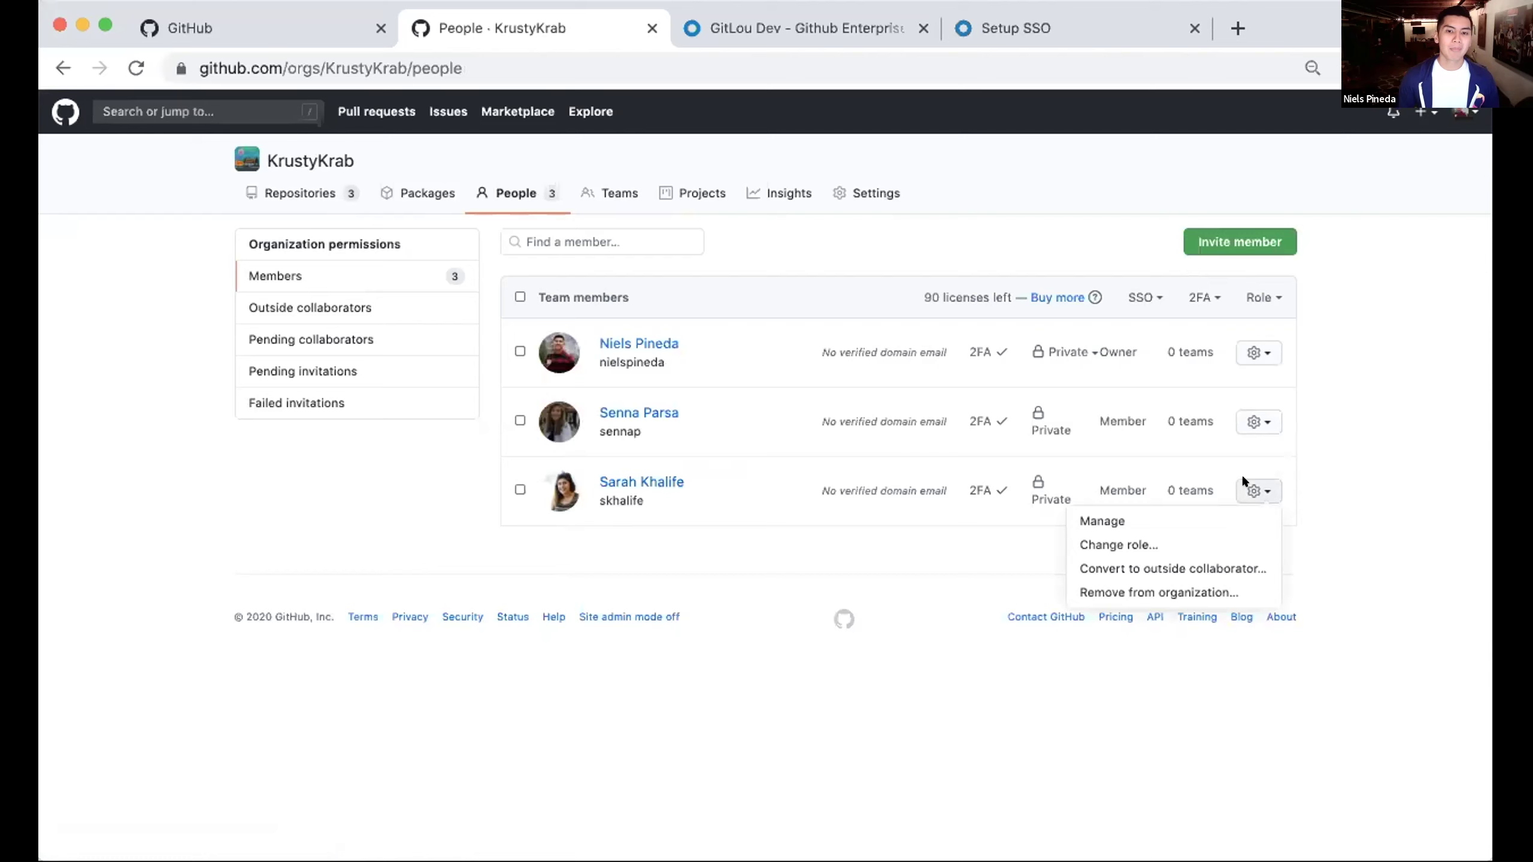
pyautogui.click(1159, 591)
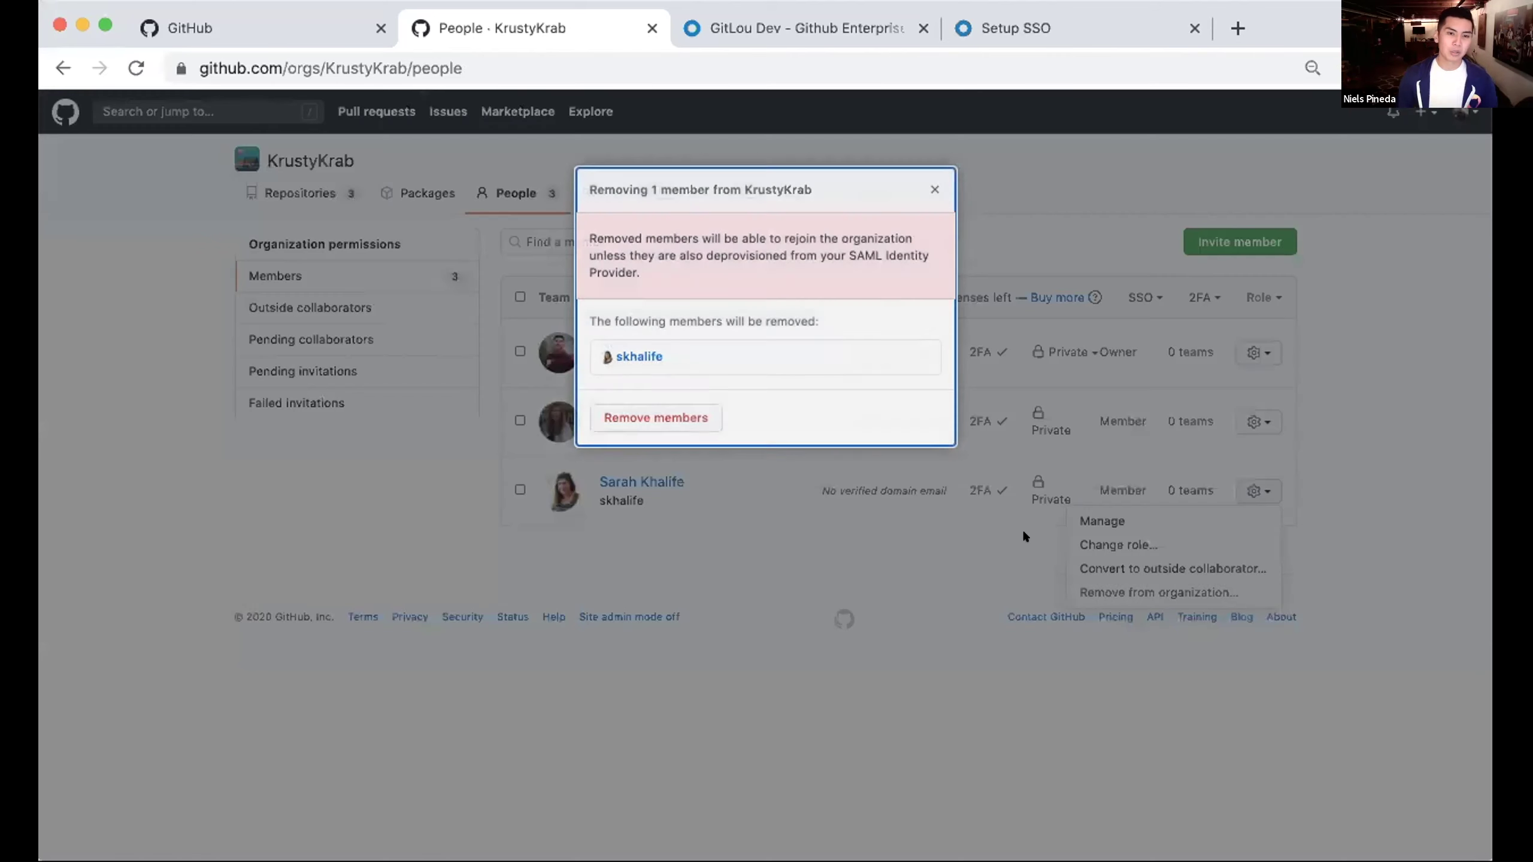
pyautogui.click(670, 417)
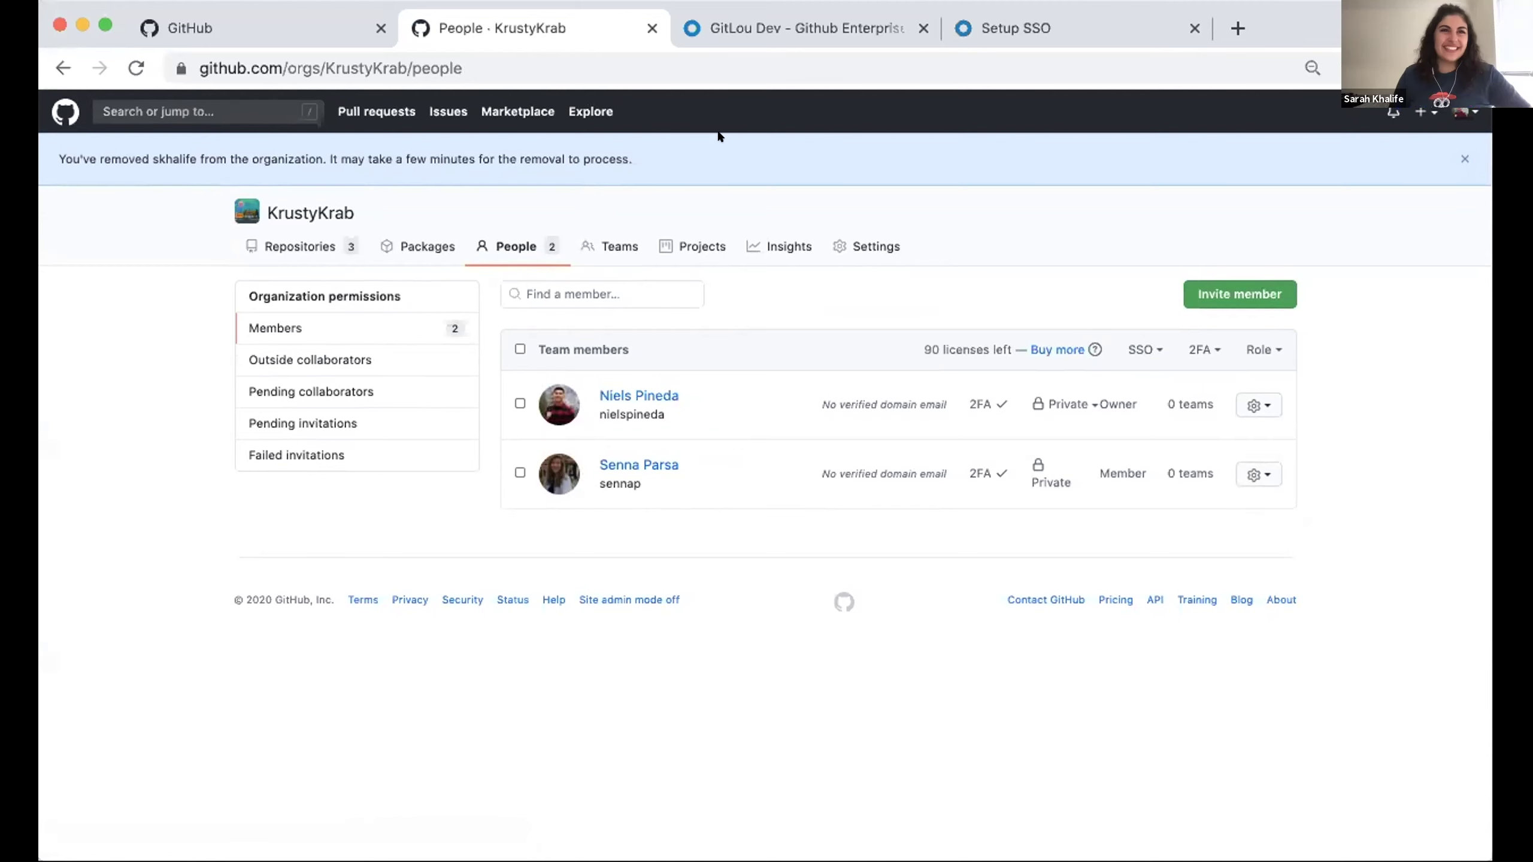
# - Switch to Okta and enable API integration in the provisioning settings of the Krusty Krab SSO! app
pyautogui.click(764, 24)
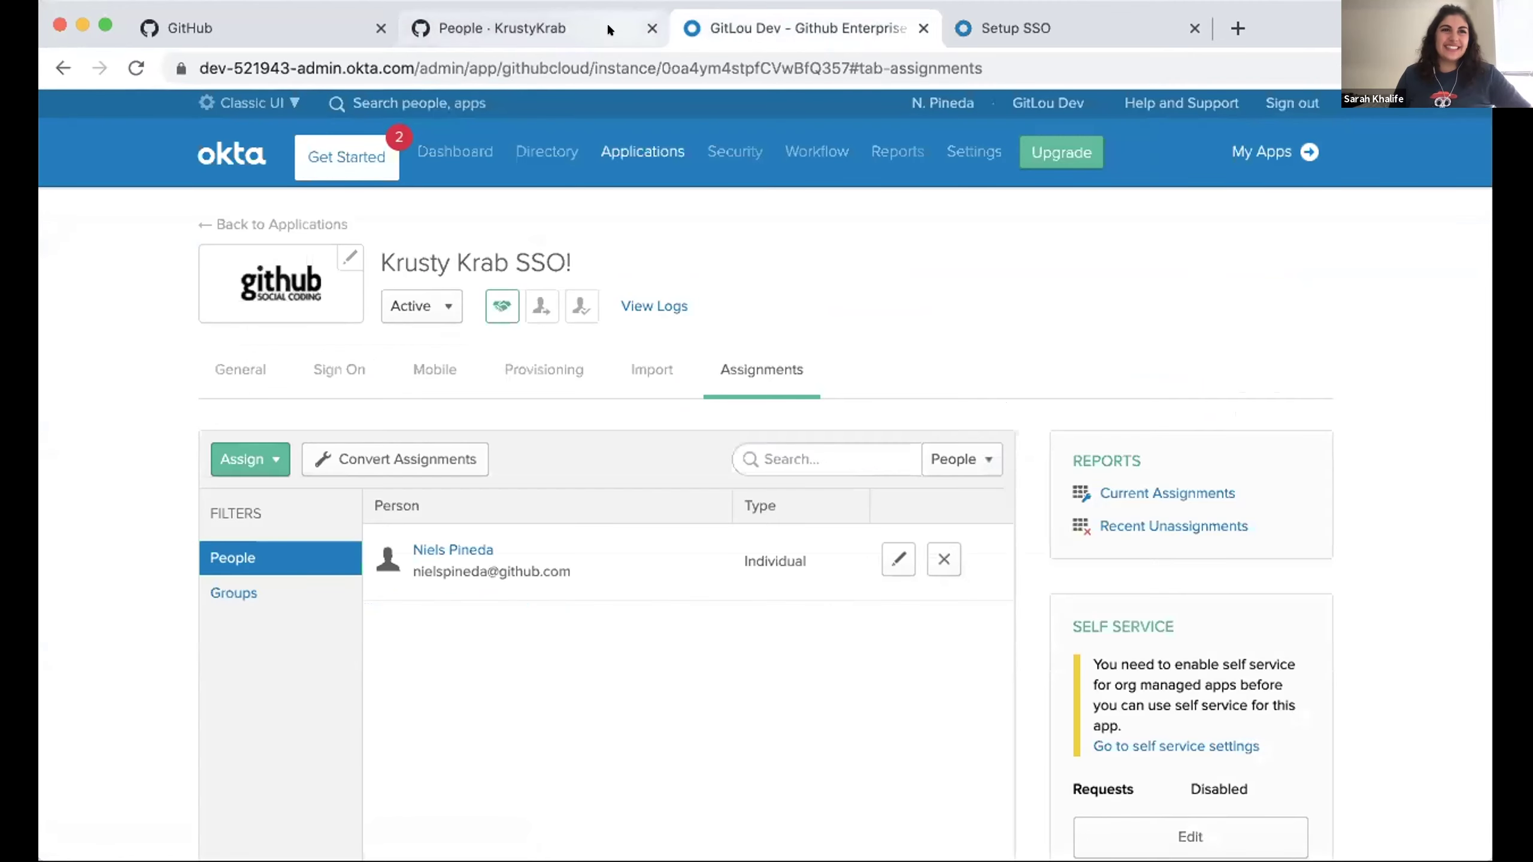
pyautogui.click(527, 361)
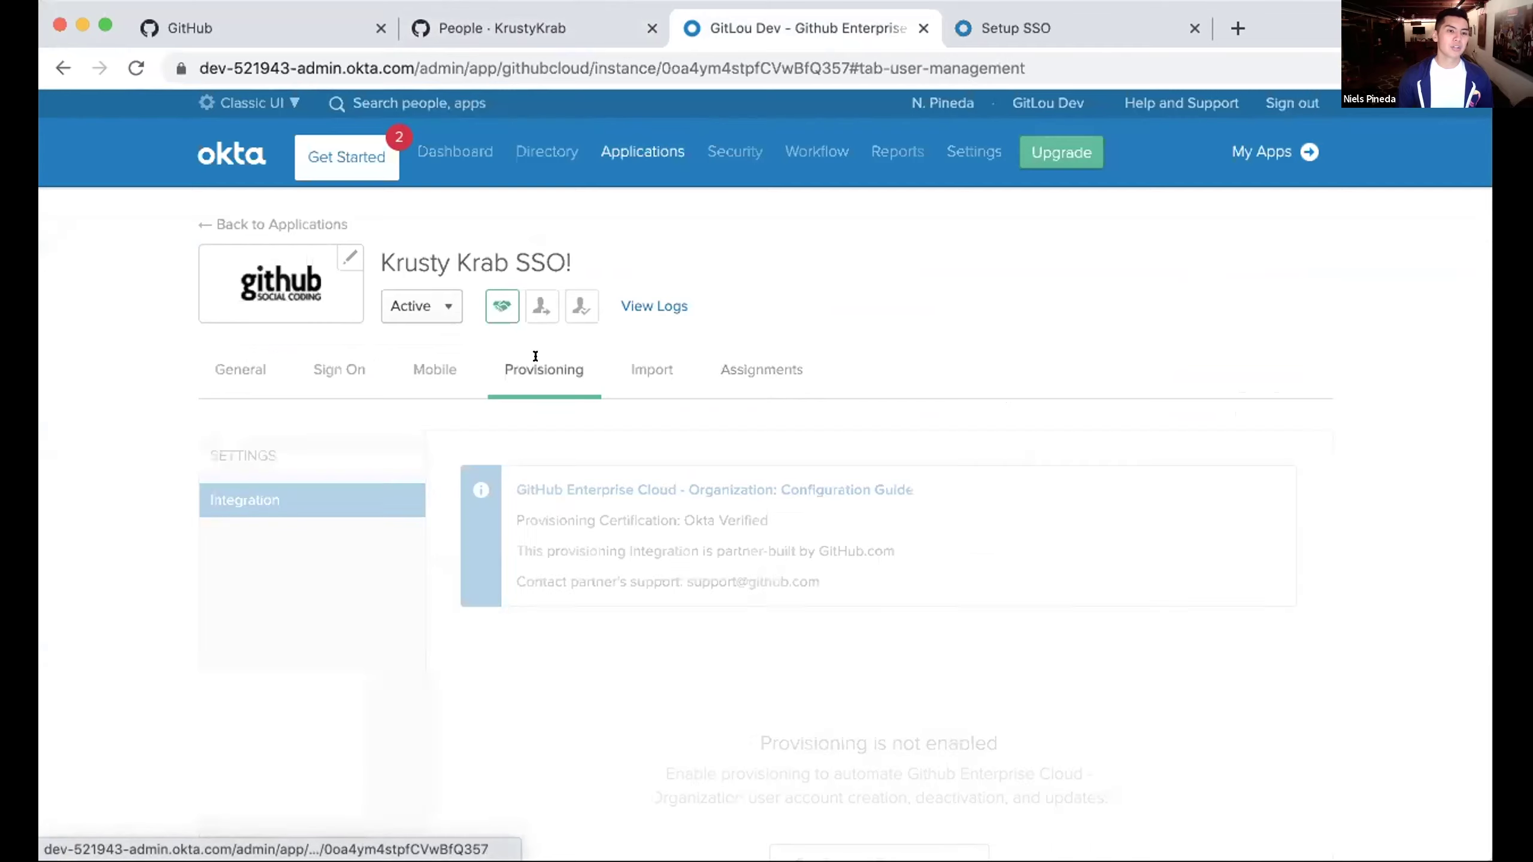
pyautogui.scroll(-5, 552, 545)
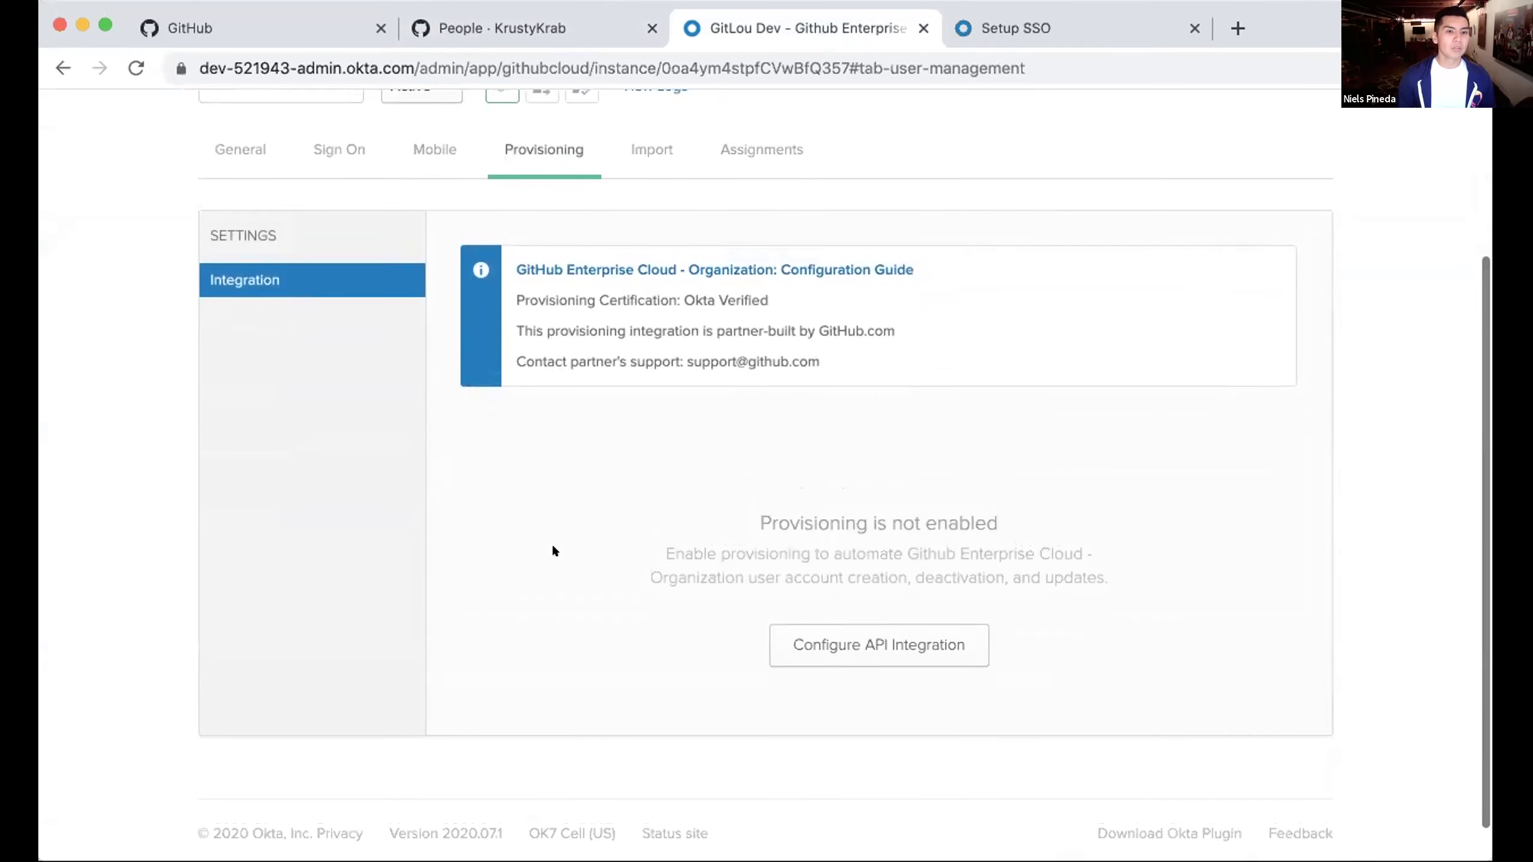
pyautogui.scroll(1, 616, 582)
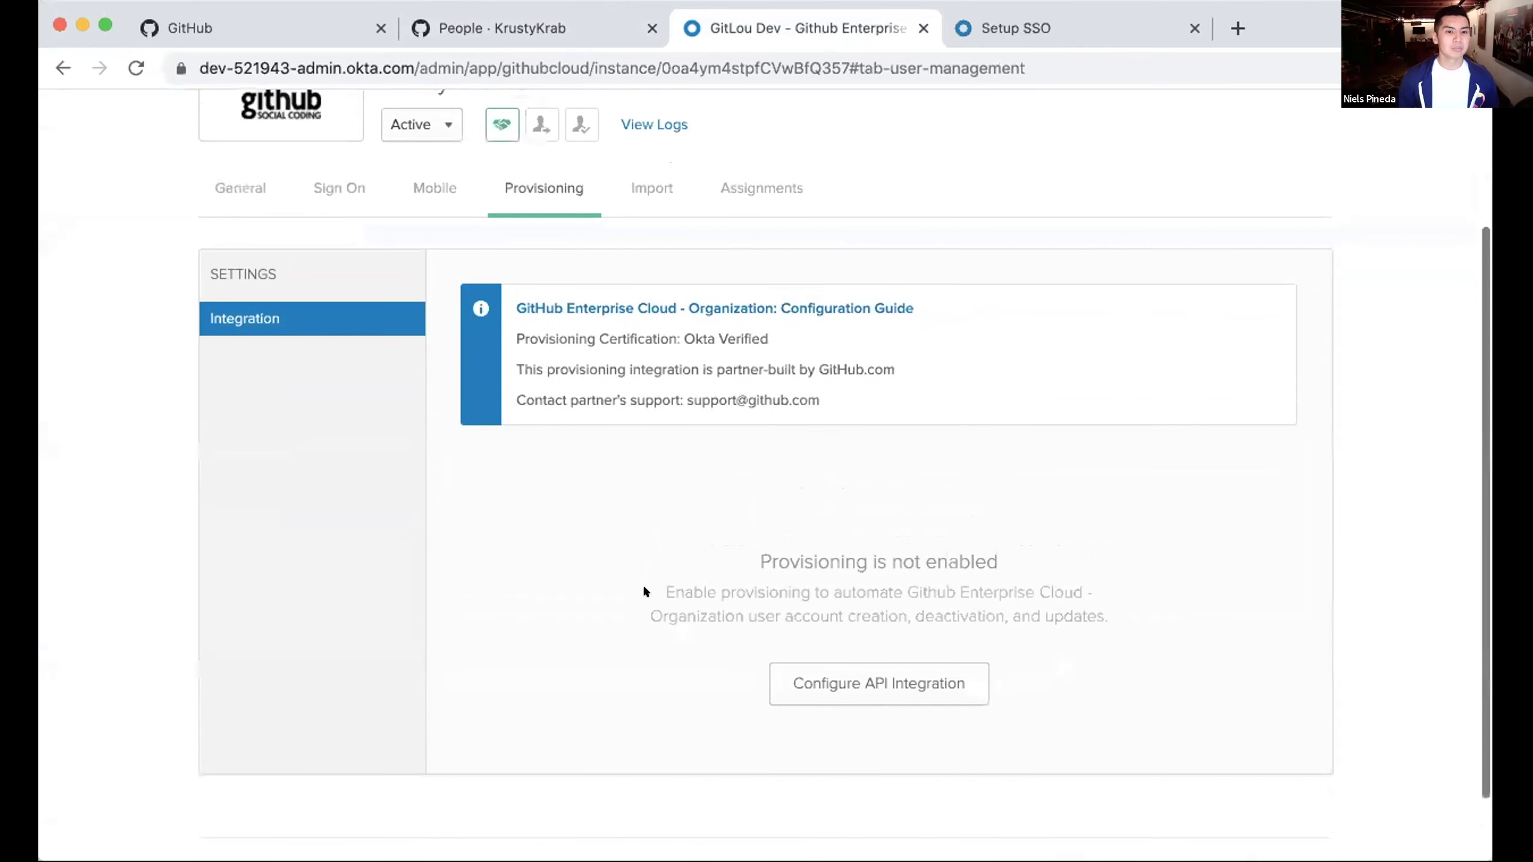
pyautogui.click(864, 699)
pyautogui.click(599, 537)
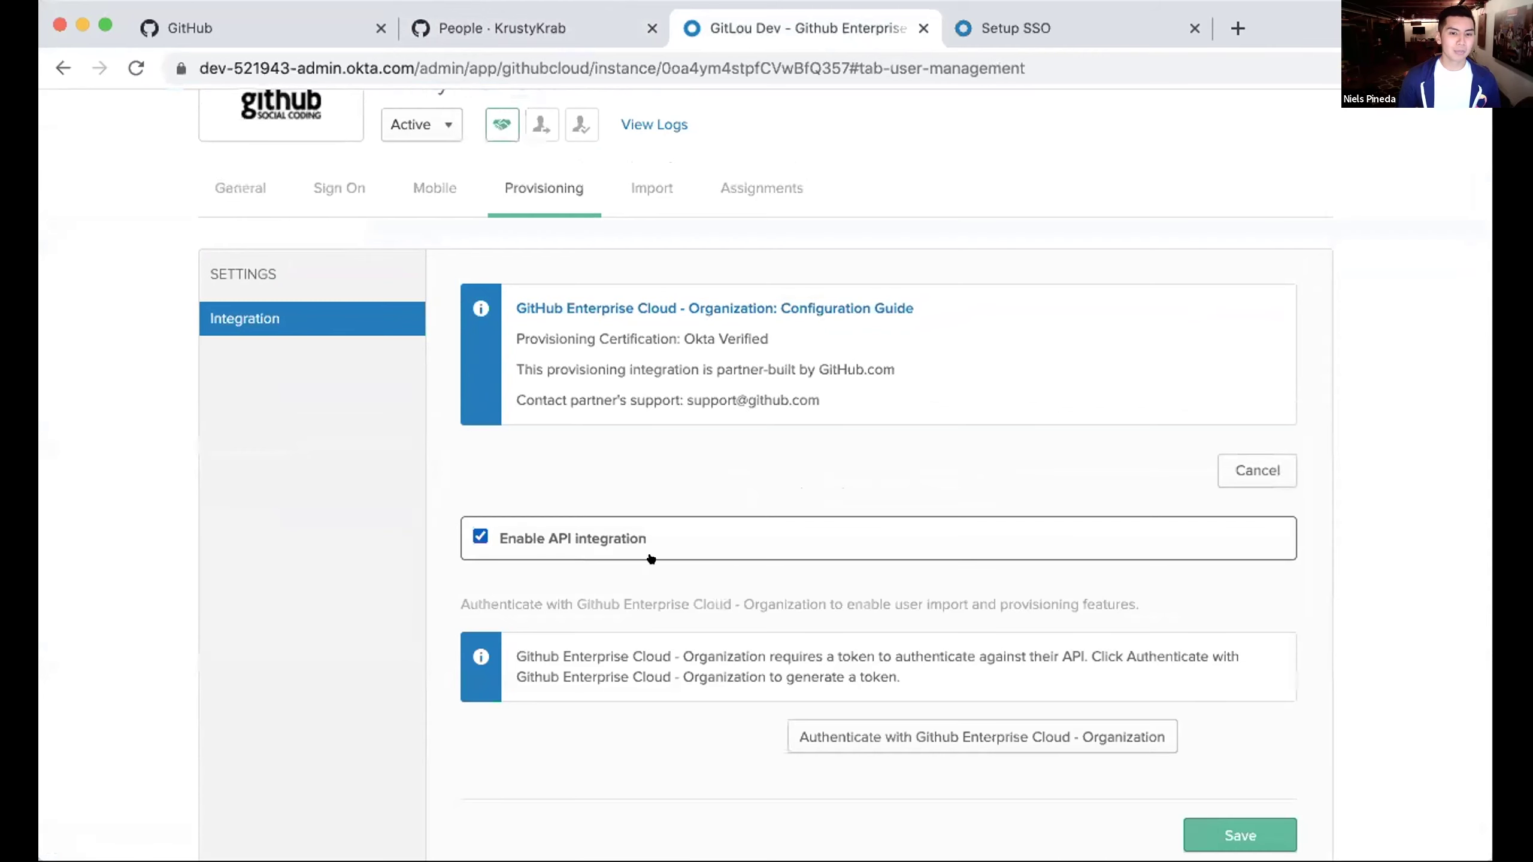
# - Authenticate the API integration with Github Enterprise Cloud - Organization and save the provisioning settings
pyautogui.click(828, 721)
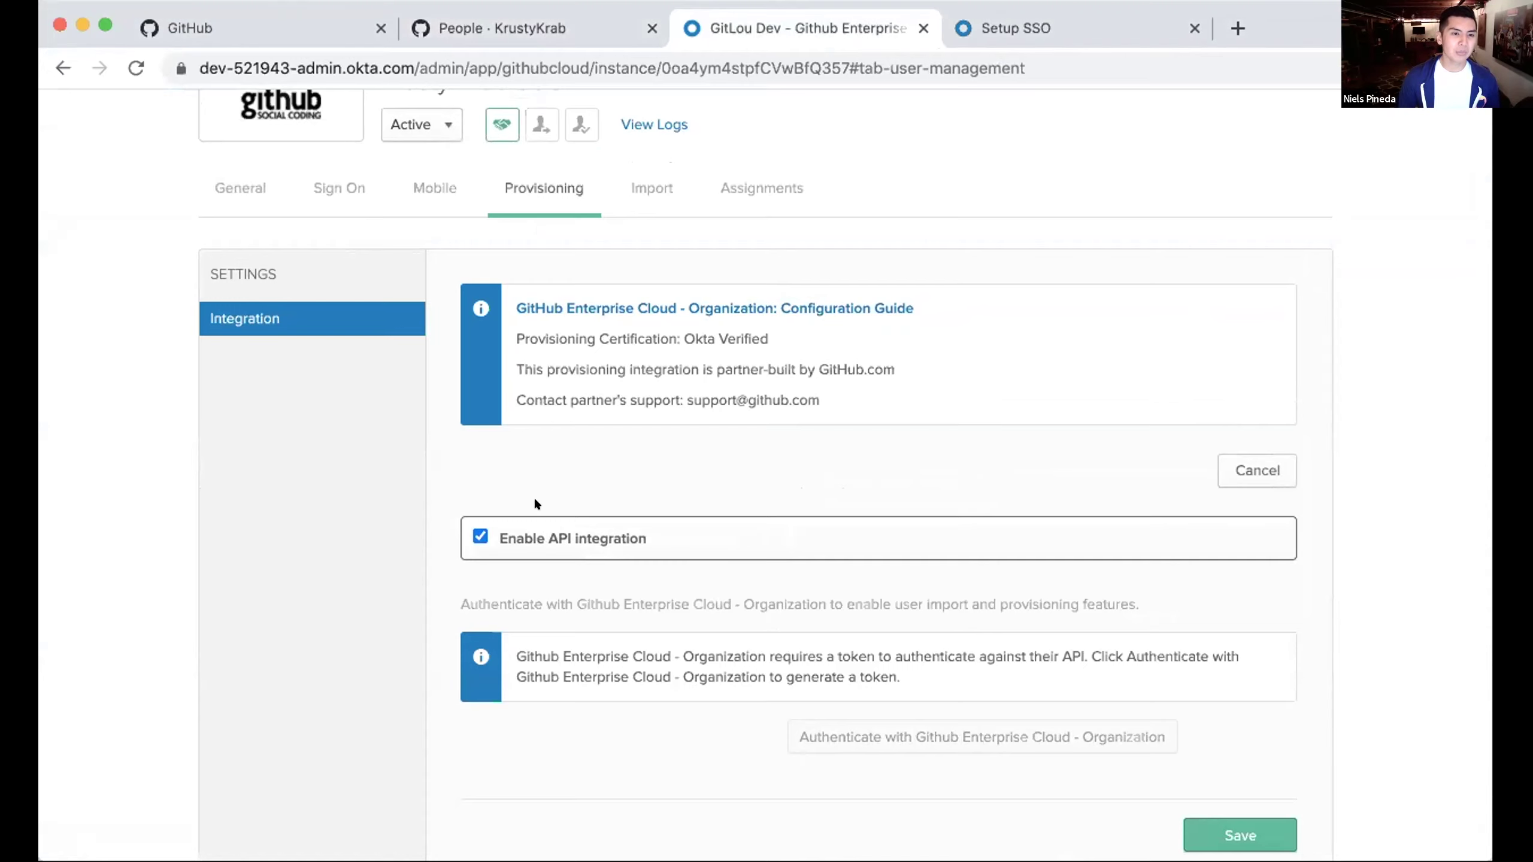
pyautogui.scroll(-7, 585, 569)
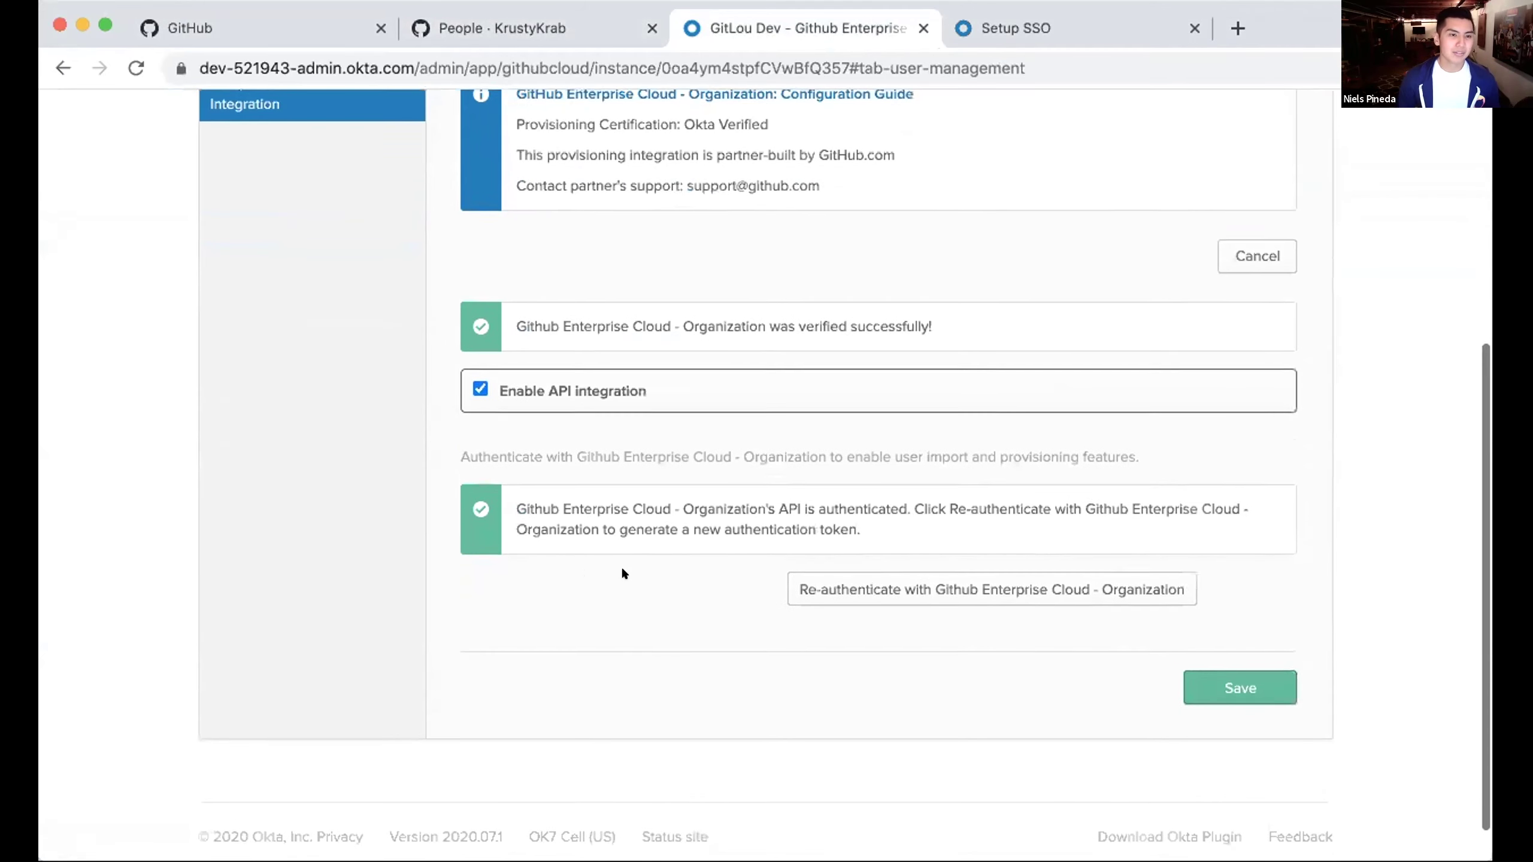
pyautogui.click(1242, 691)
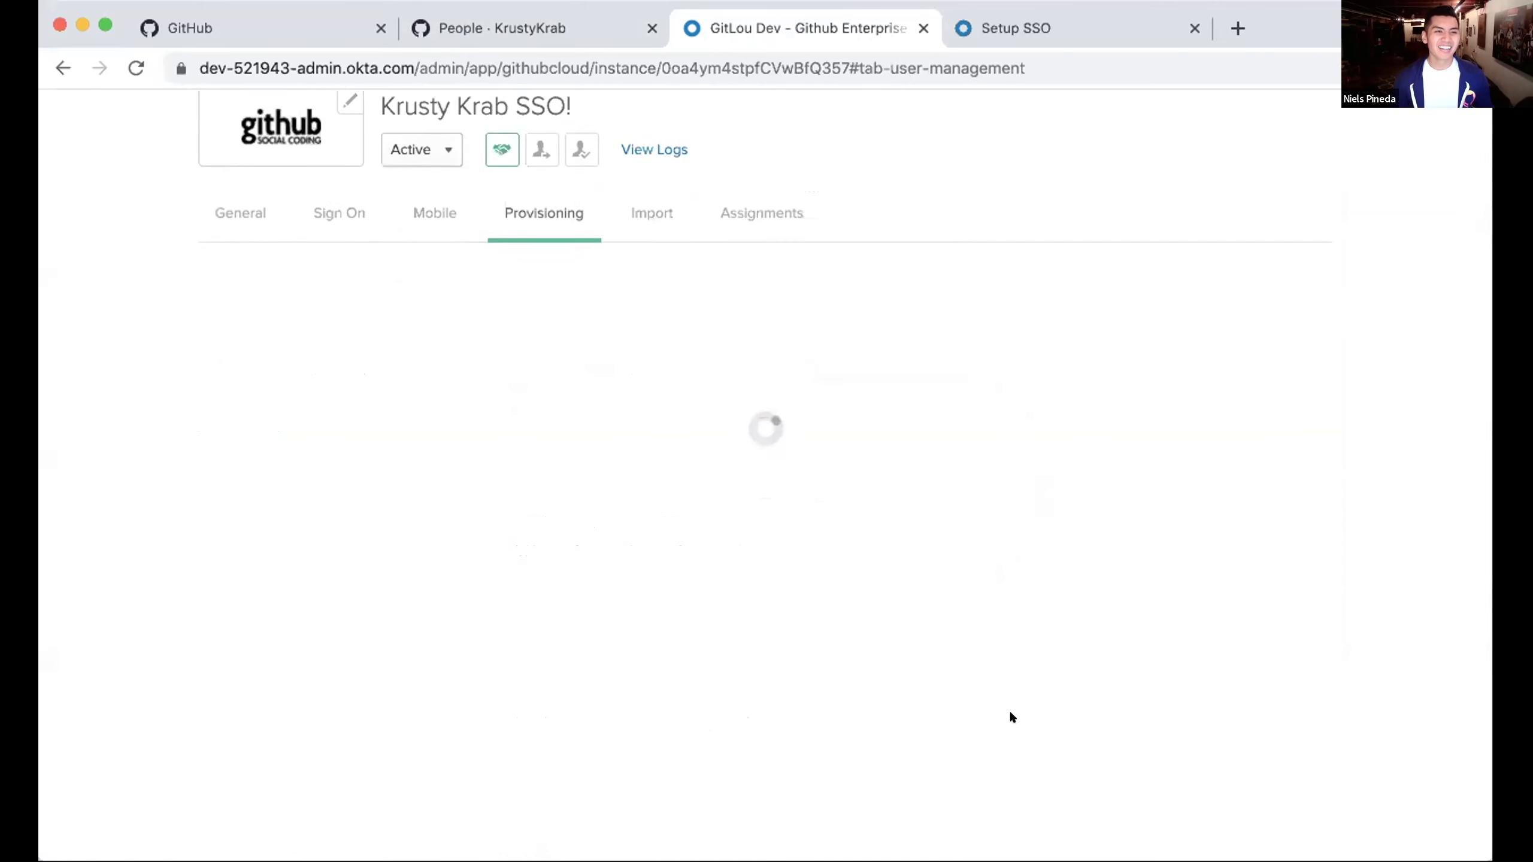
pyautogui.scroll(-2, 1012, 717)
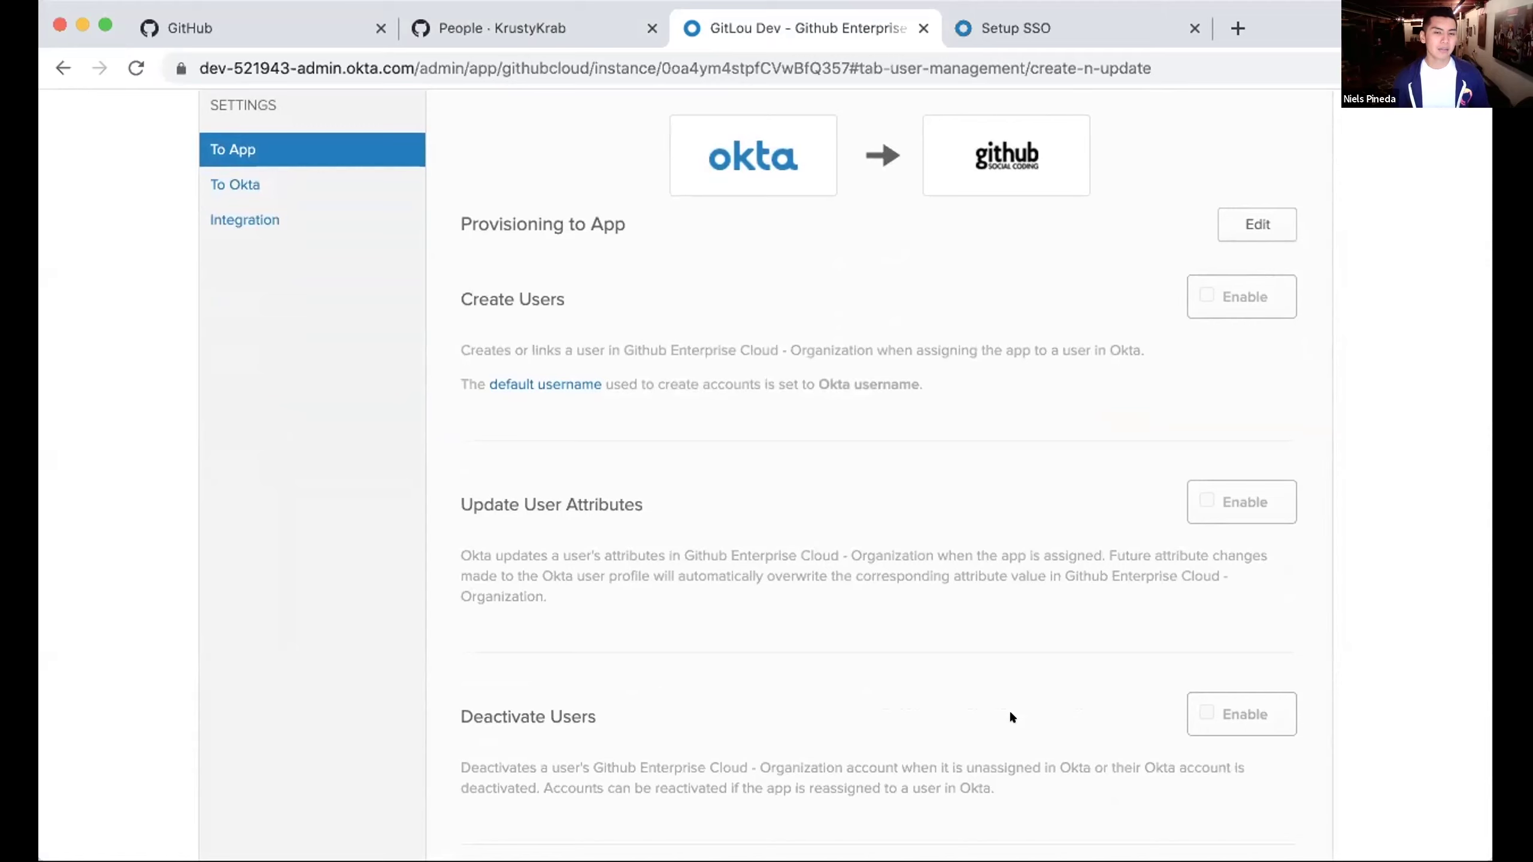
# - Enable Create Users, Update User Attributes and Deactivate Users for provisioning to the app, and save the settings
pyautogui.click(1268, 228)
pyautogui.click(1225, 293)
pyautogui.scroll(-1, 1186, 483)
pyautogui.click(1243, 454)
pyautogui.click(1208, 667)
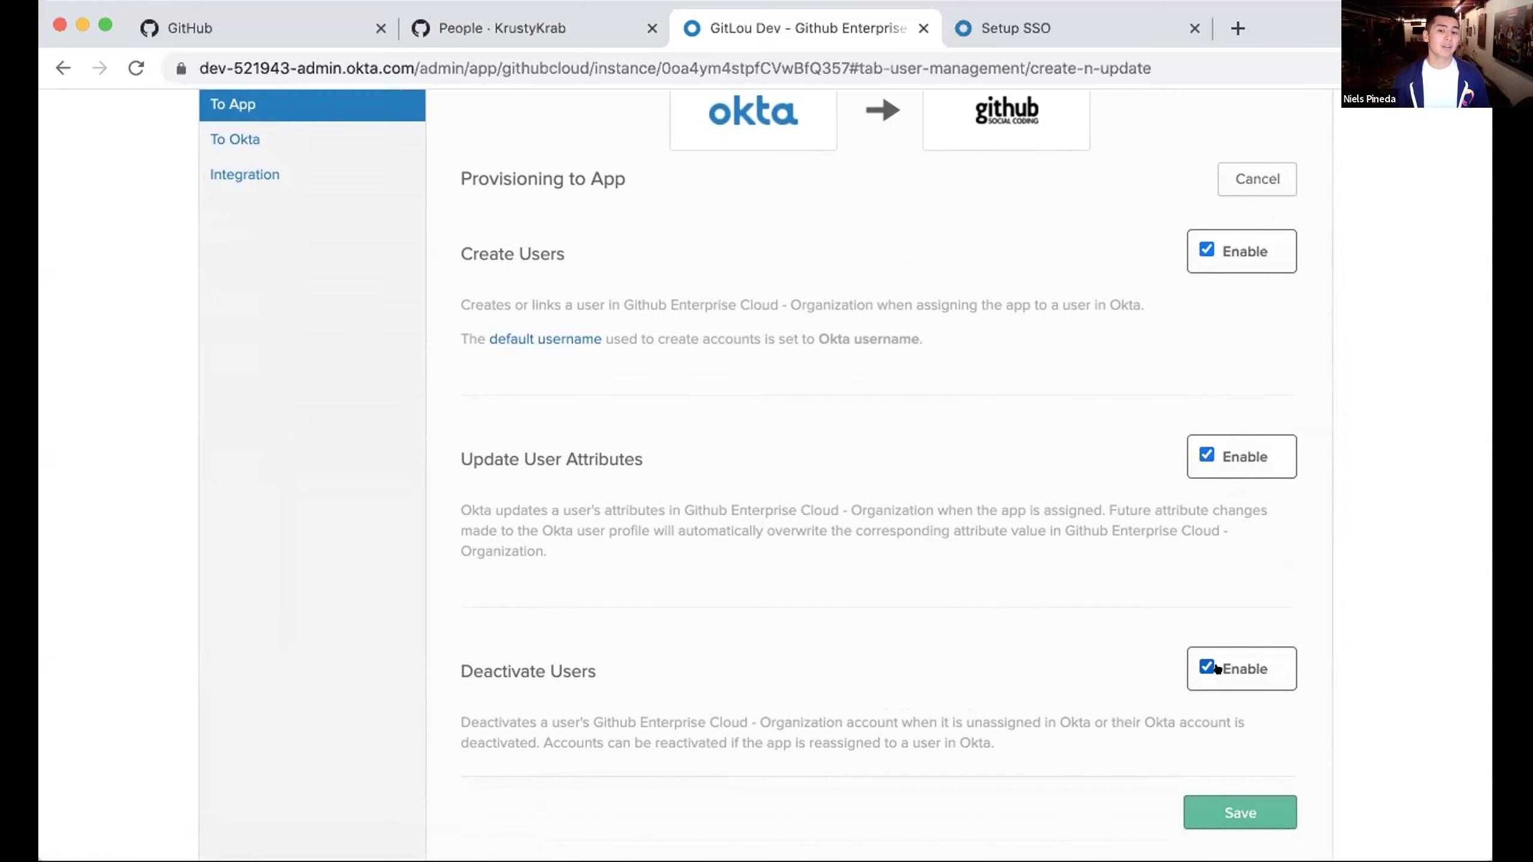
pyautogui.click(1225, 810)
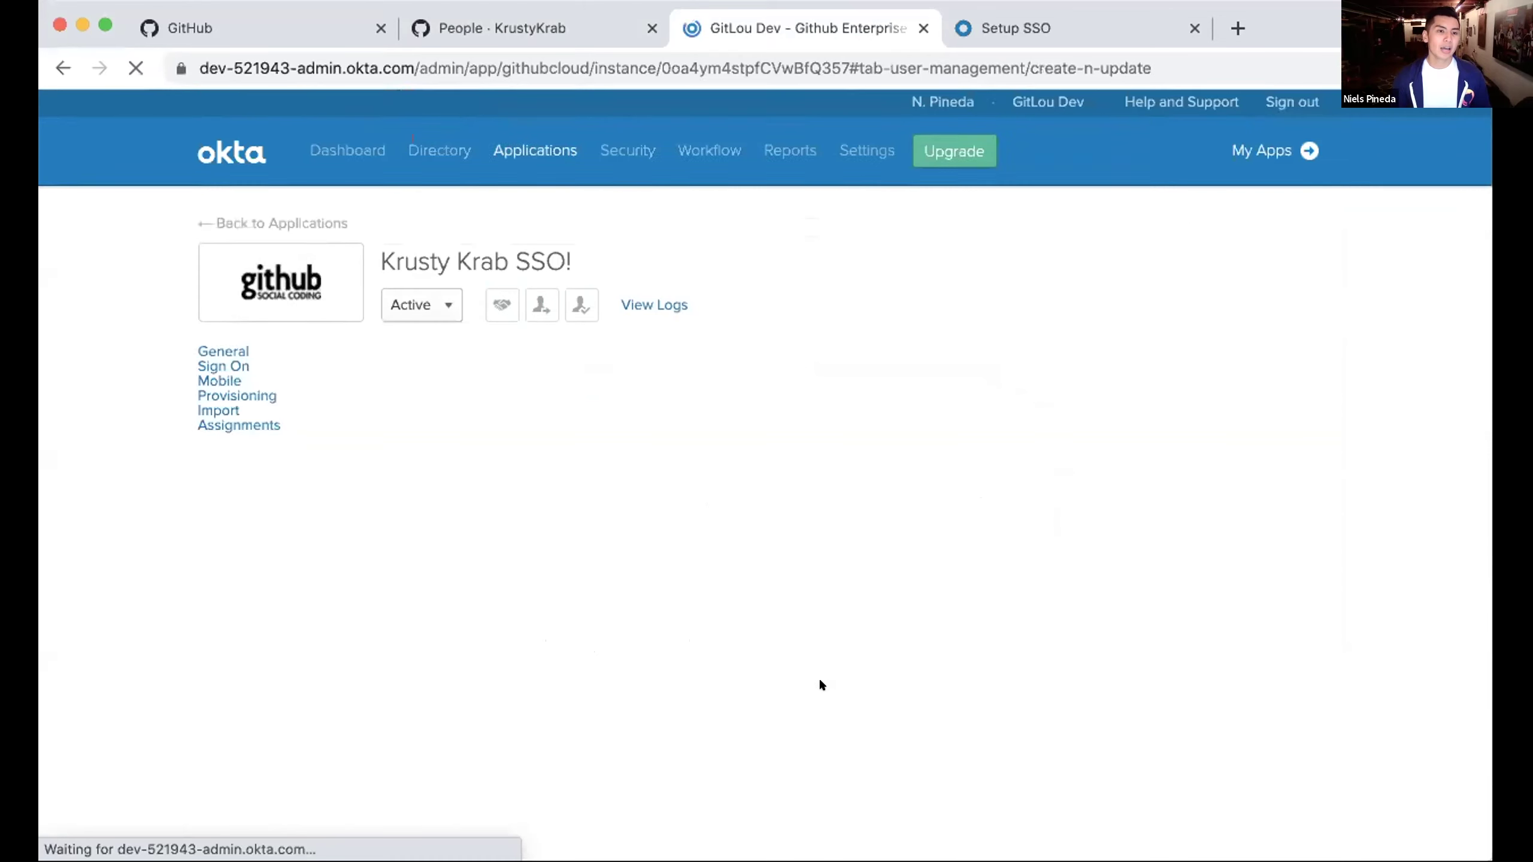
pyautogui.scroll(-4, 819, 682)
pyautogui.scroll(3, 819, 682)
pyautogui.scroll(2, 740, 362)
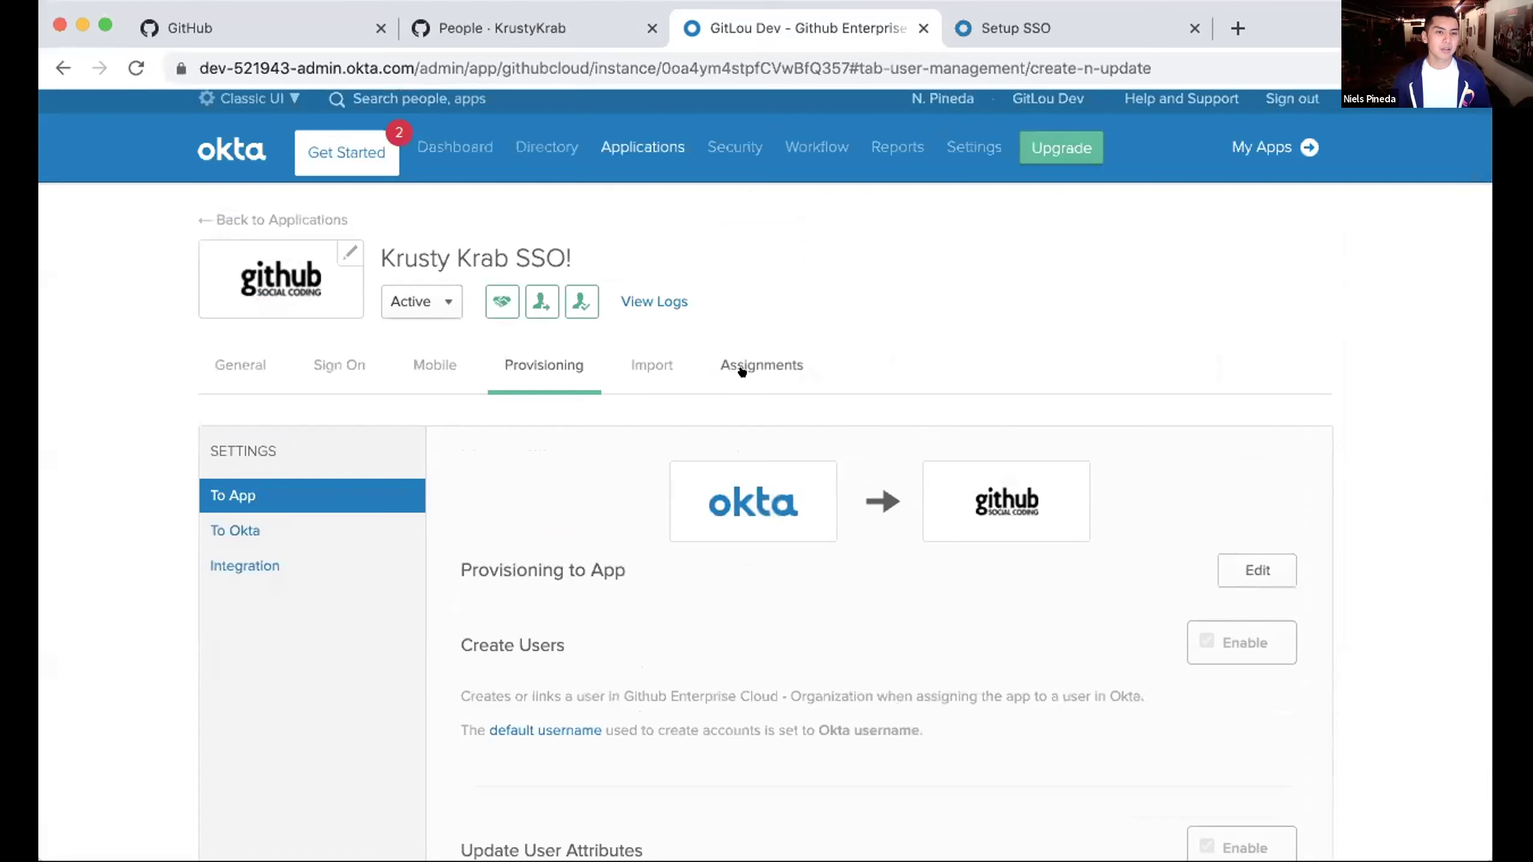
# - Open the Krusty Krab SSO! app's assignments, and check KrustyKrab's pending collaborators on GitHub
pyautogui.click(747, 364)
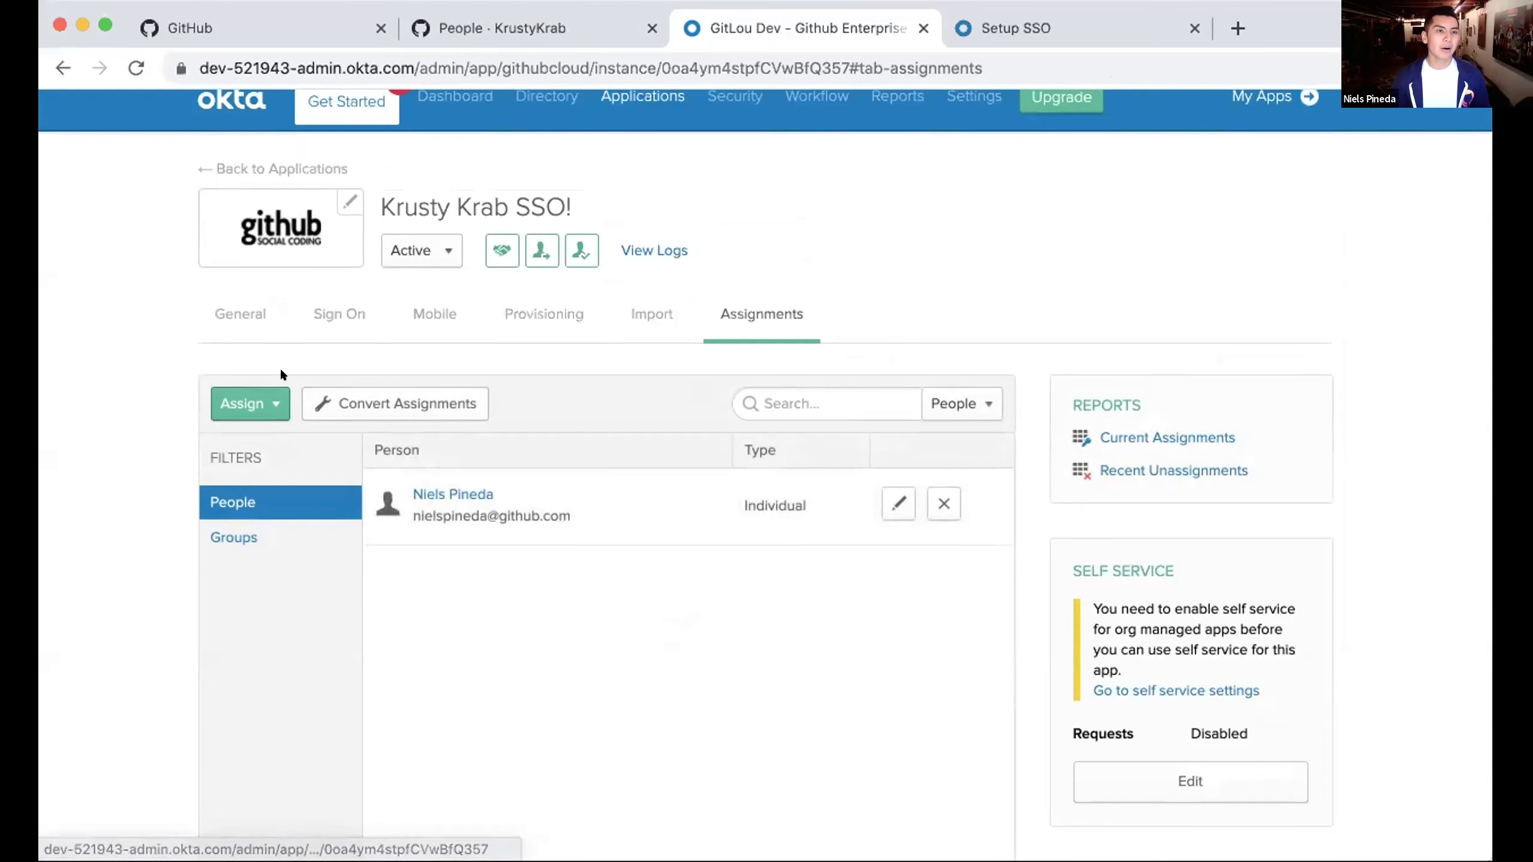
pyautogui.click(468, 30)
pyautogui.click(429, 472)
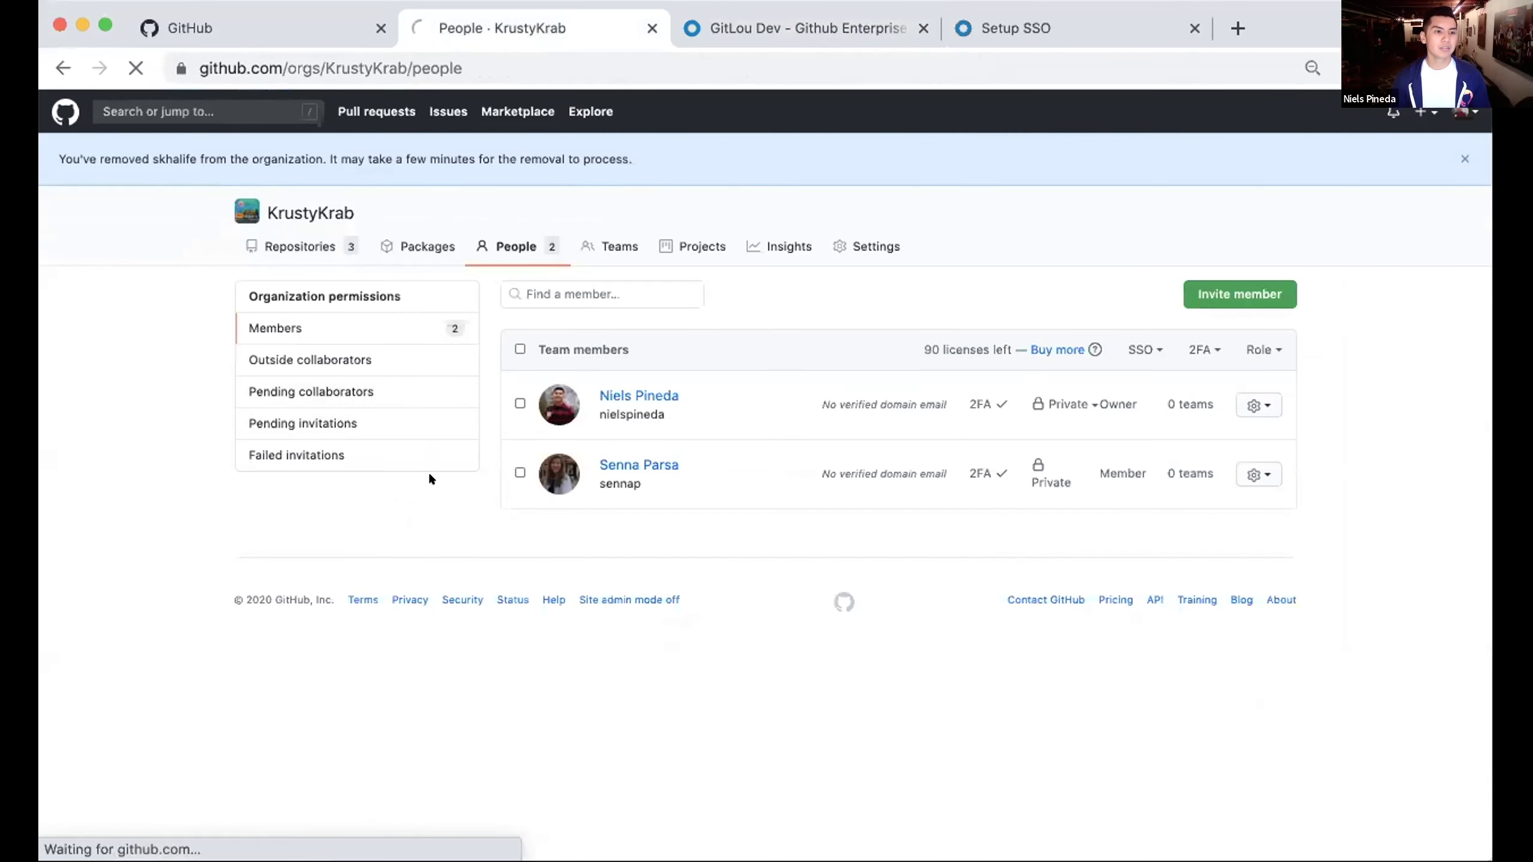
pyautogui.click(394, 340)
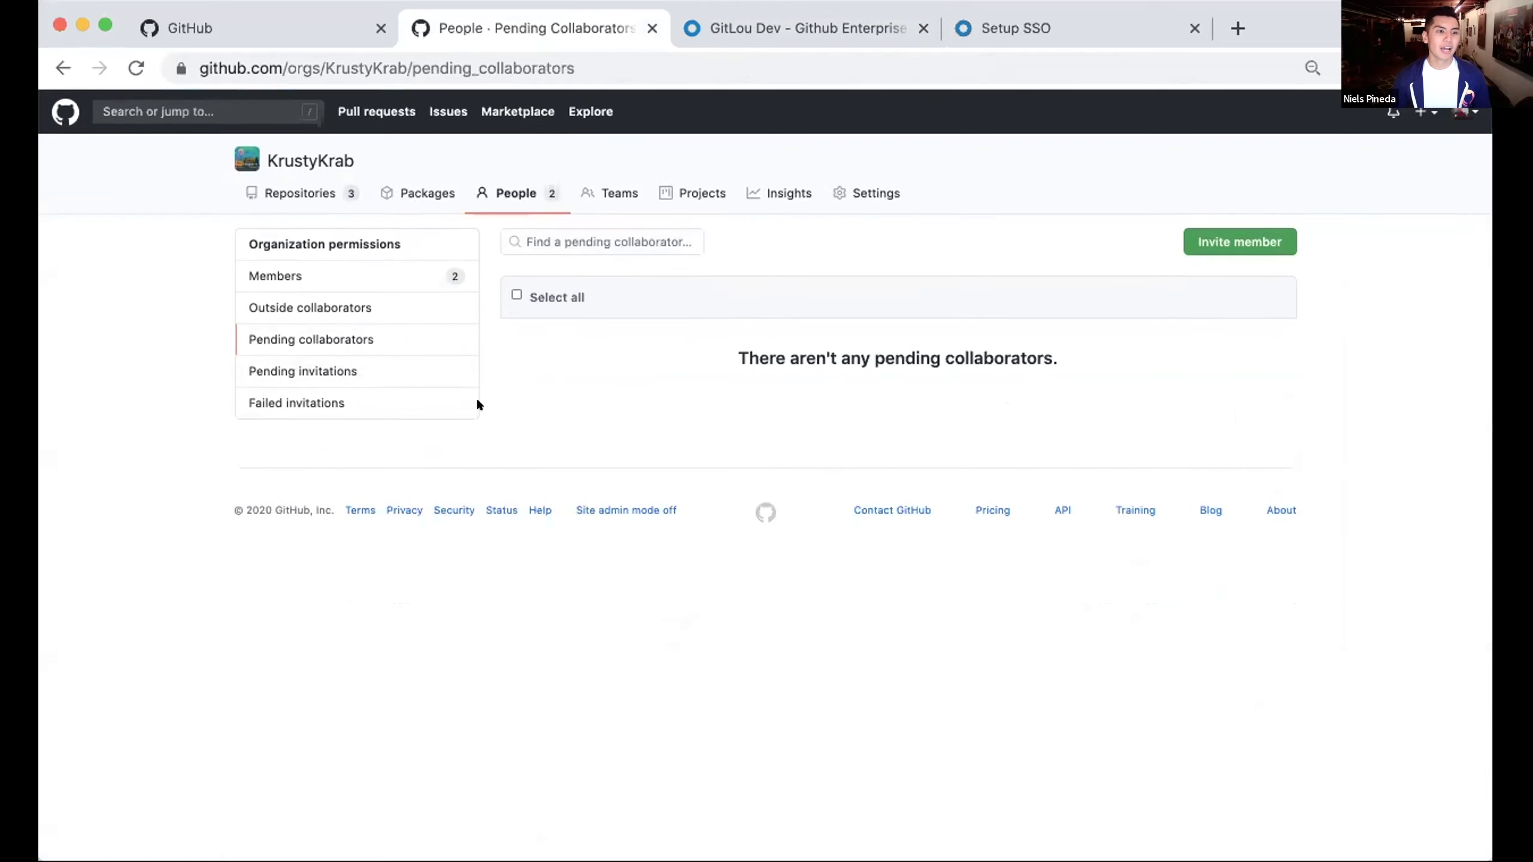
# - Switch back to Okta and assign Krusty Krab SSO! to the person listed directly below Test User, keeping the prefilled user name
pyautogui.click(750, 27)
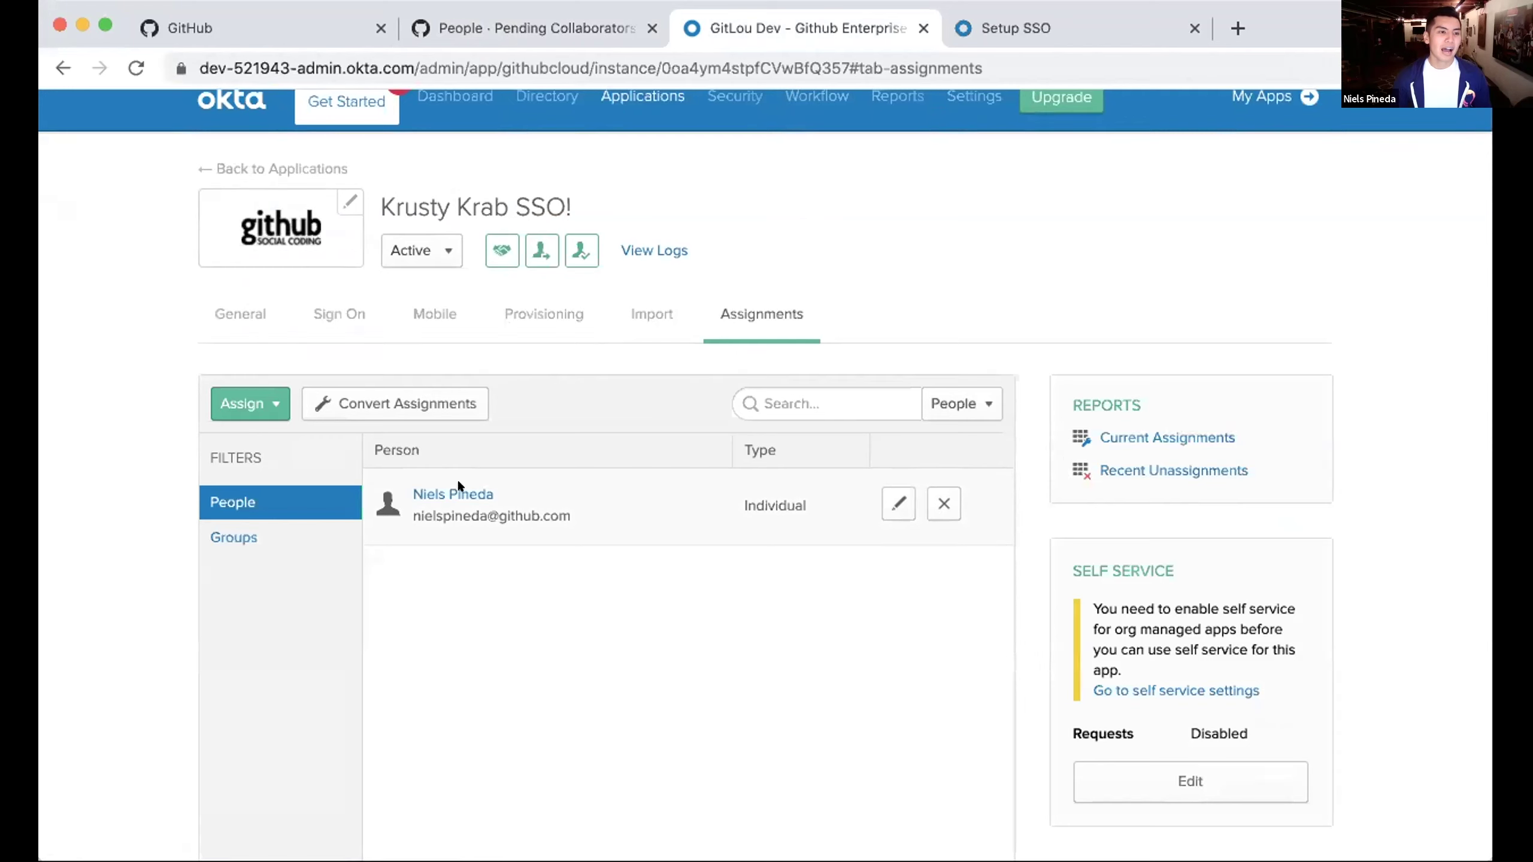
pyautogui.click(254, 389)
pyautogui.click(256, 445)
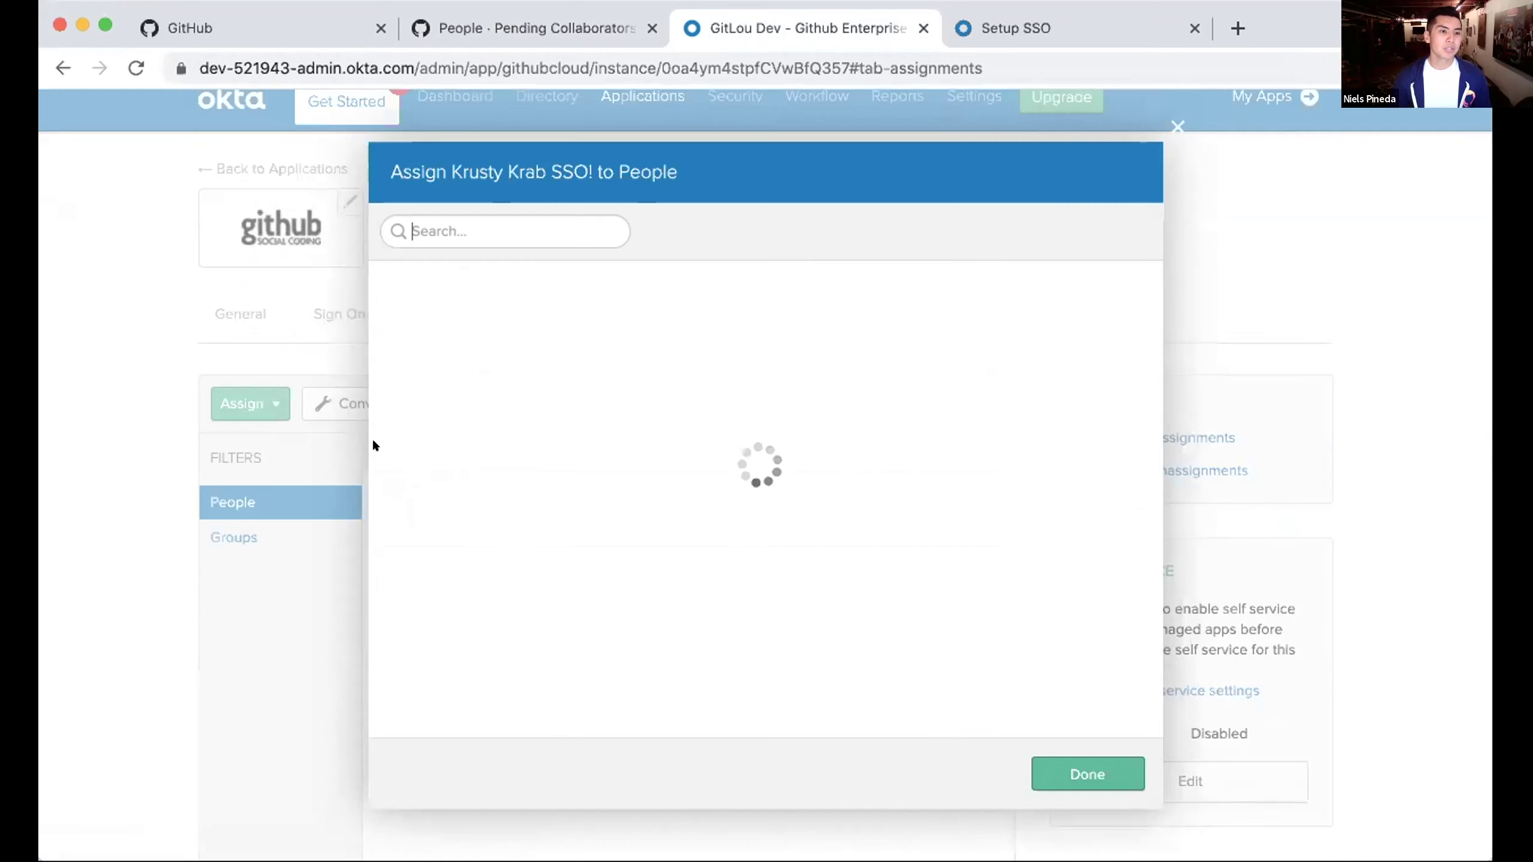
pyautogui.scroll(-3, 881, 510)
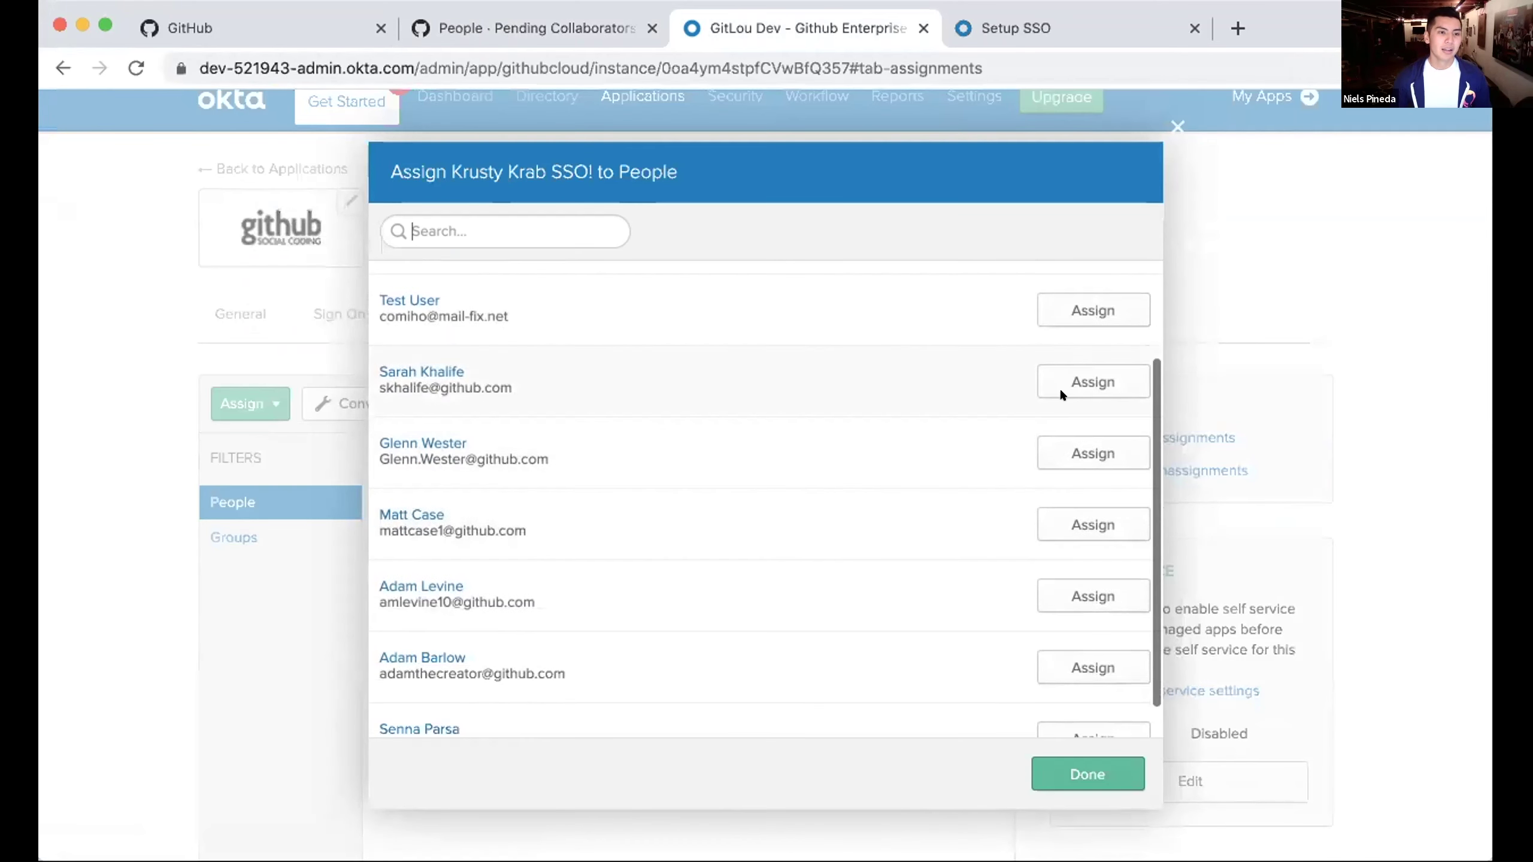
pyautogui.click(1100, 379)
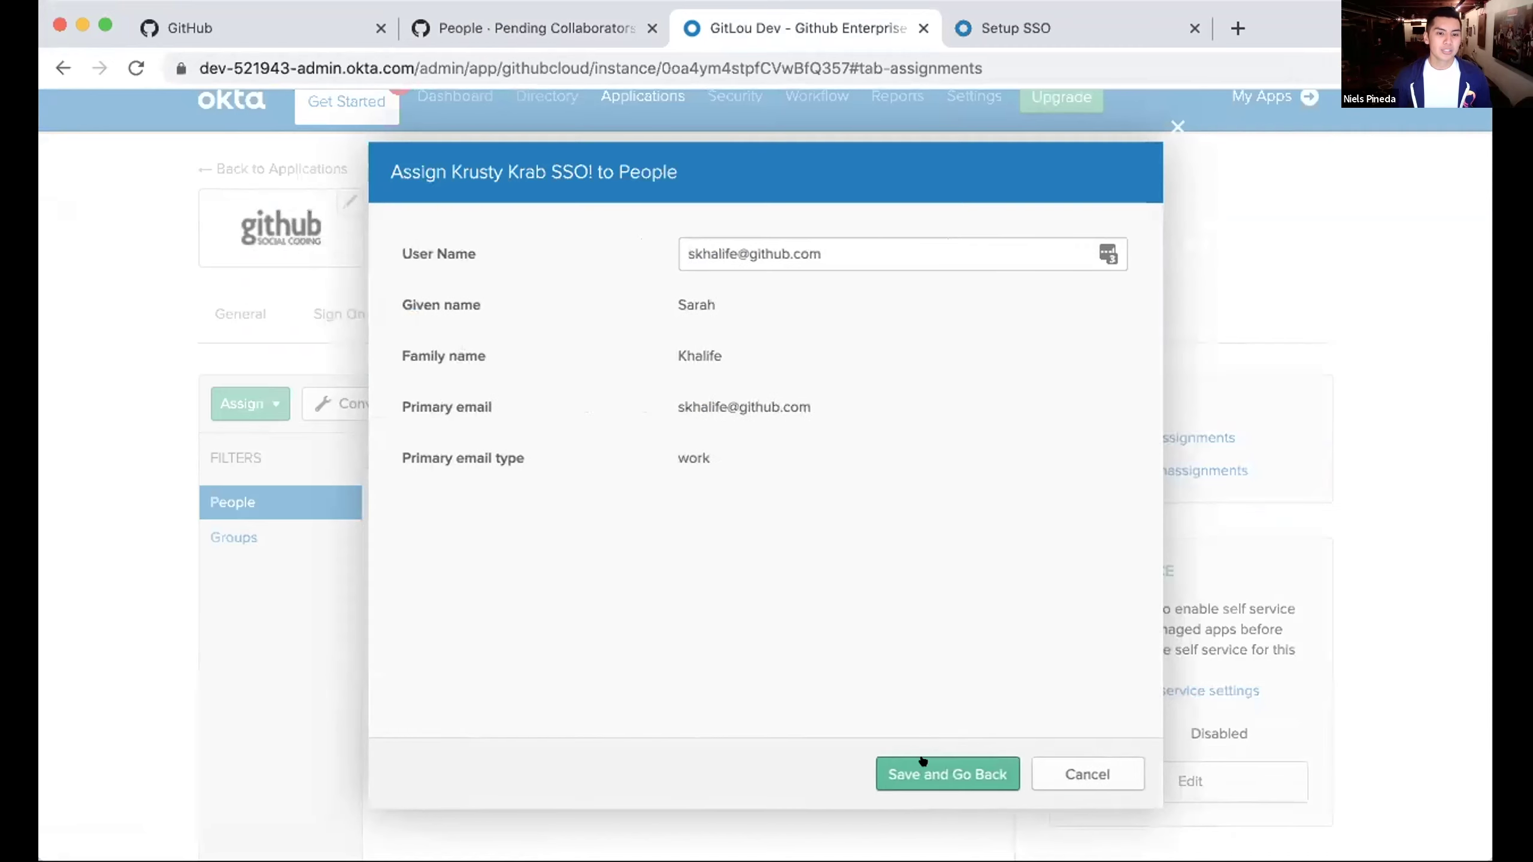
pyautogui.press('Return')
pyautogui.click(1084, 762)
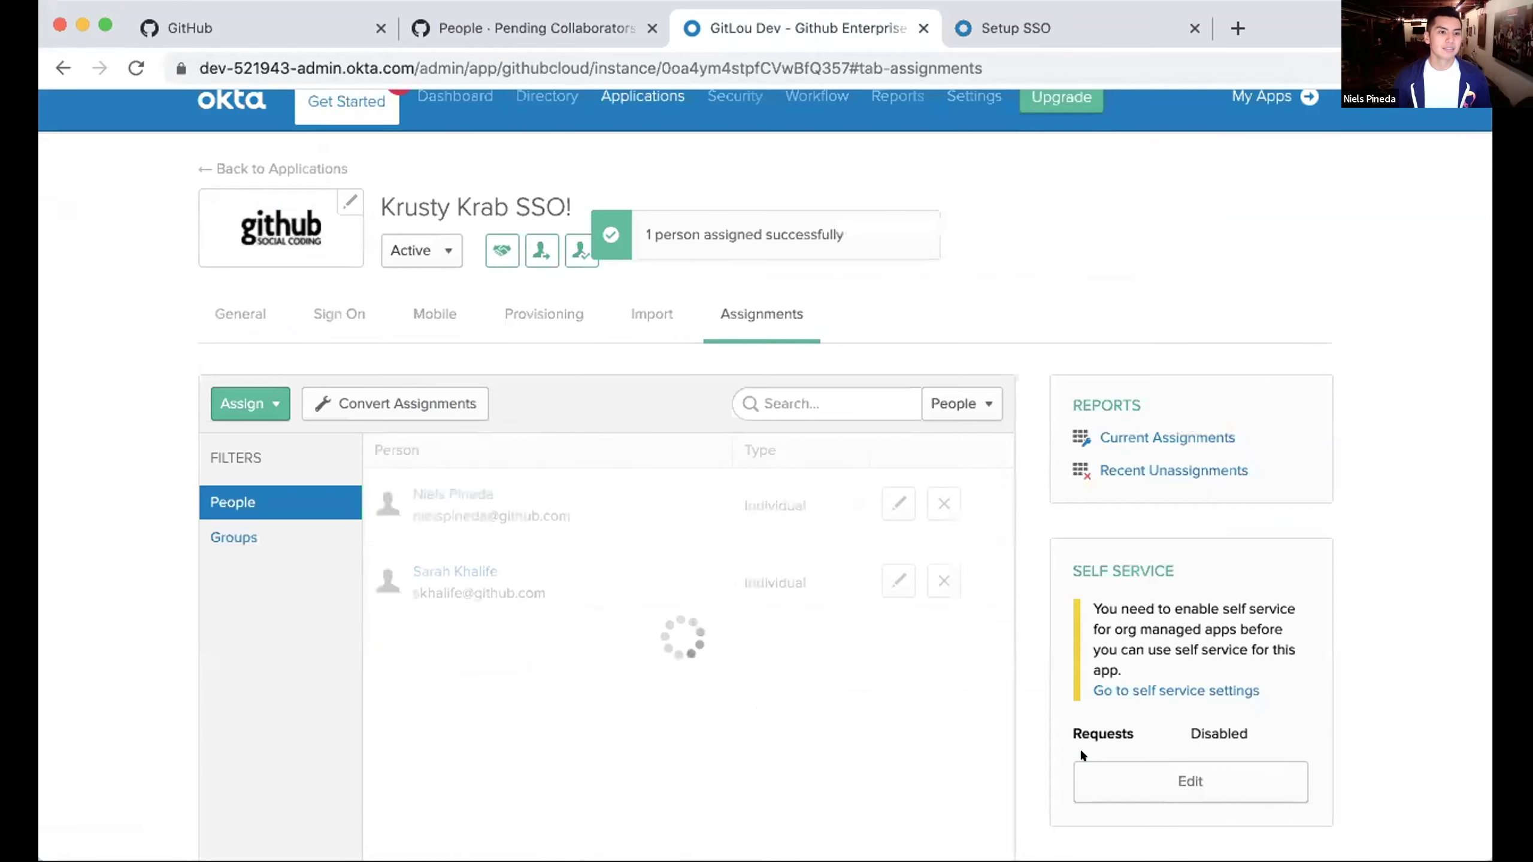
# - Switch to GitHub and check KrustyKrab's pending invitations for the newly assigned person's e-mail address
pyautogui.click(531, 27)
pyautogui.press('super+r')
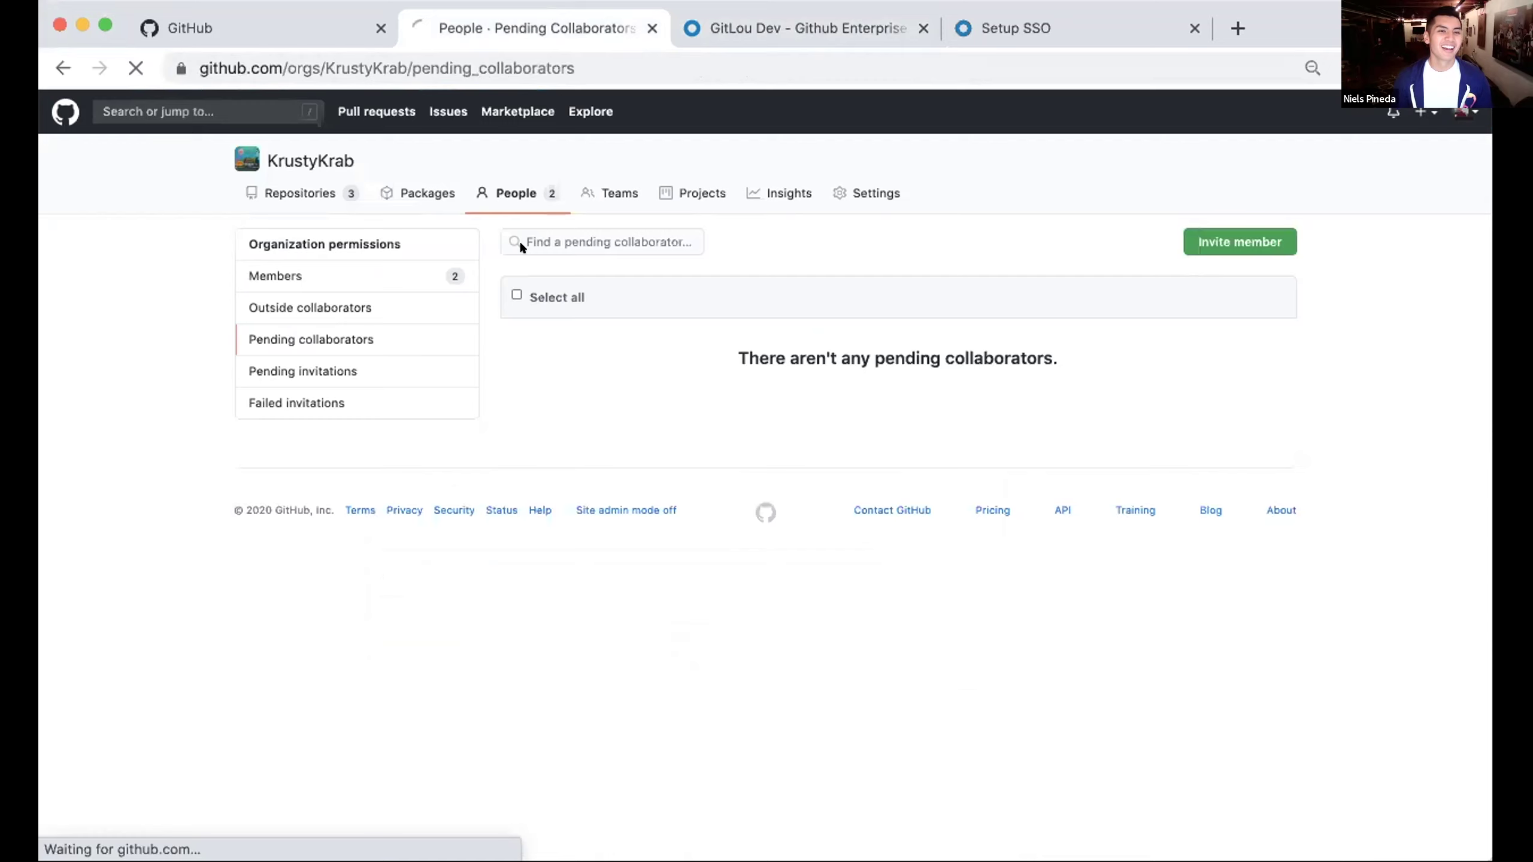
pyautogui.click(378, 370)
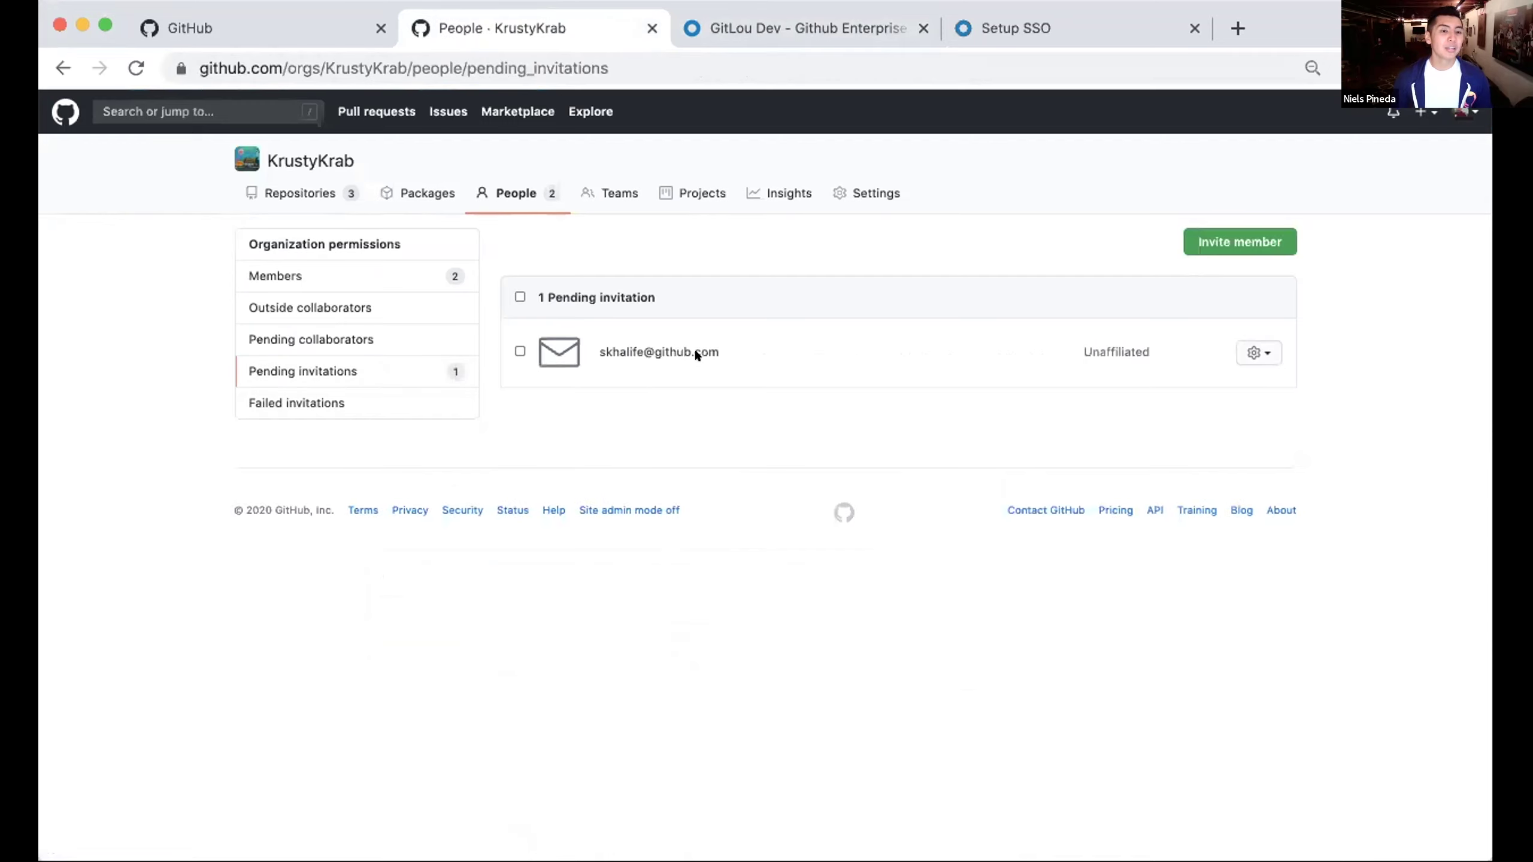
pyautogui.moveTo(716, 334); pyautogui.dragTo(604, 338)
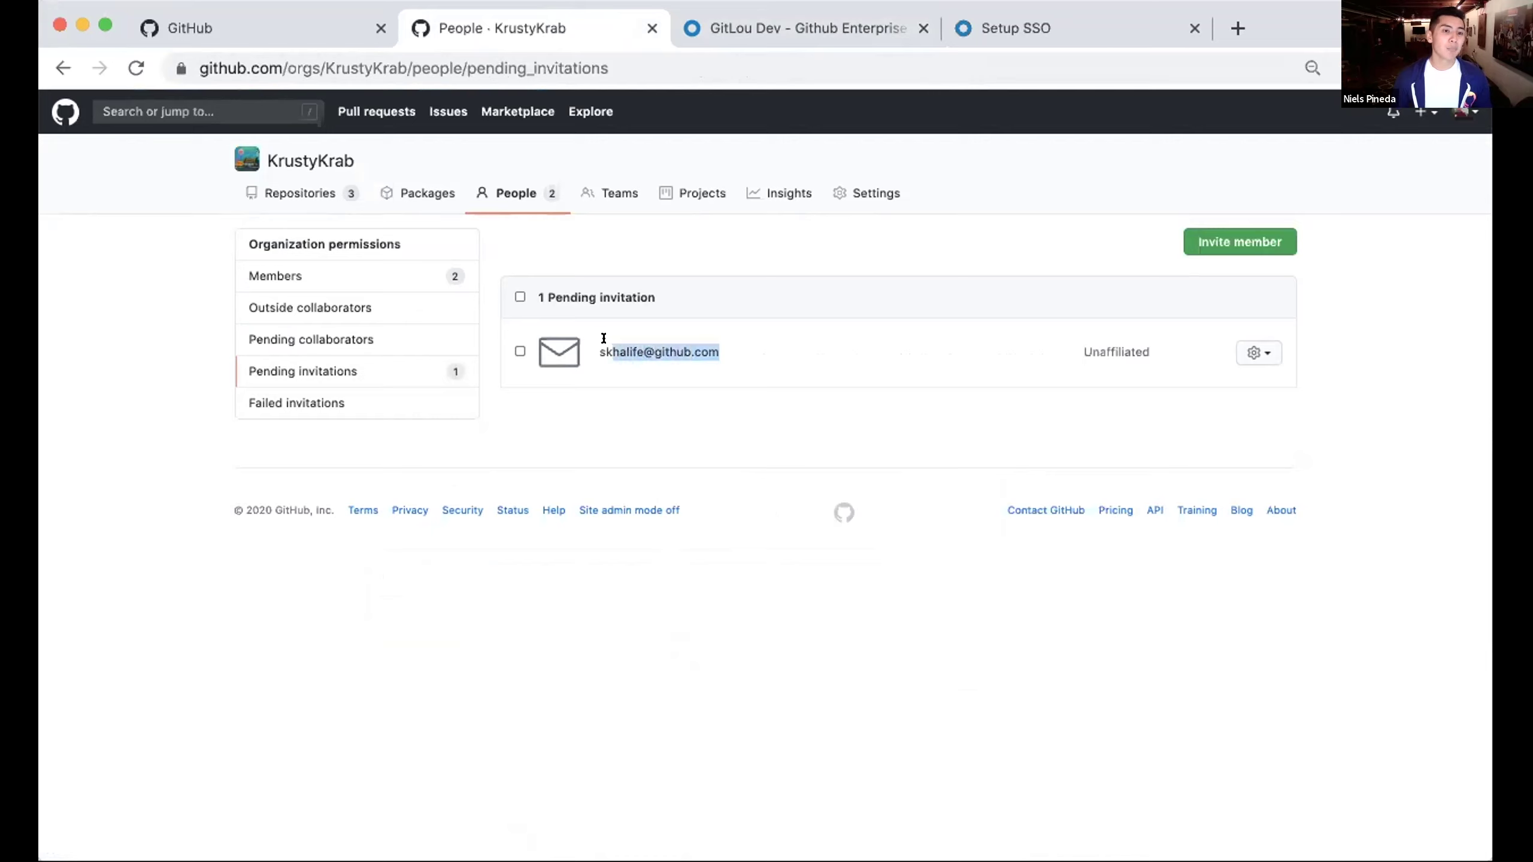
pyautogui.click(604, 338)
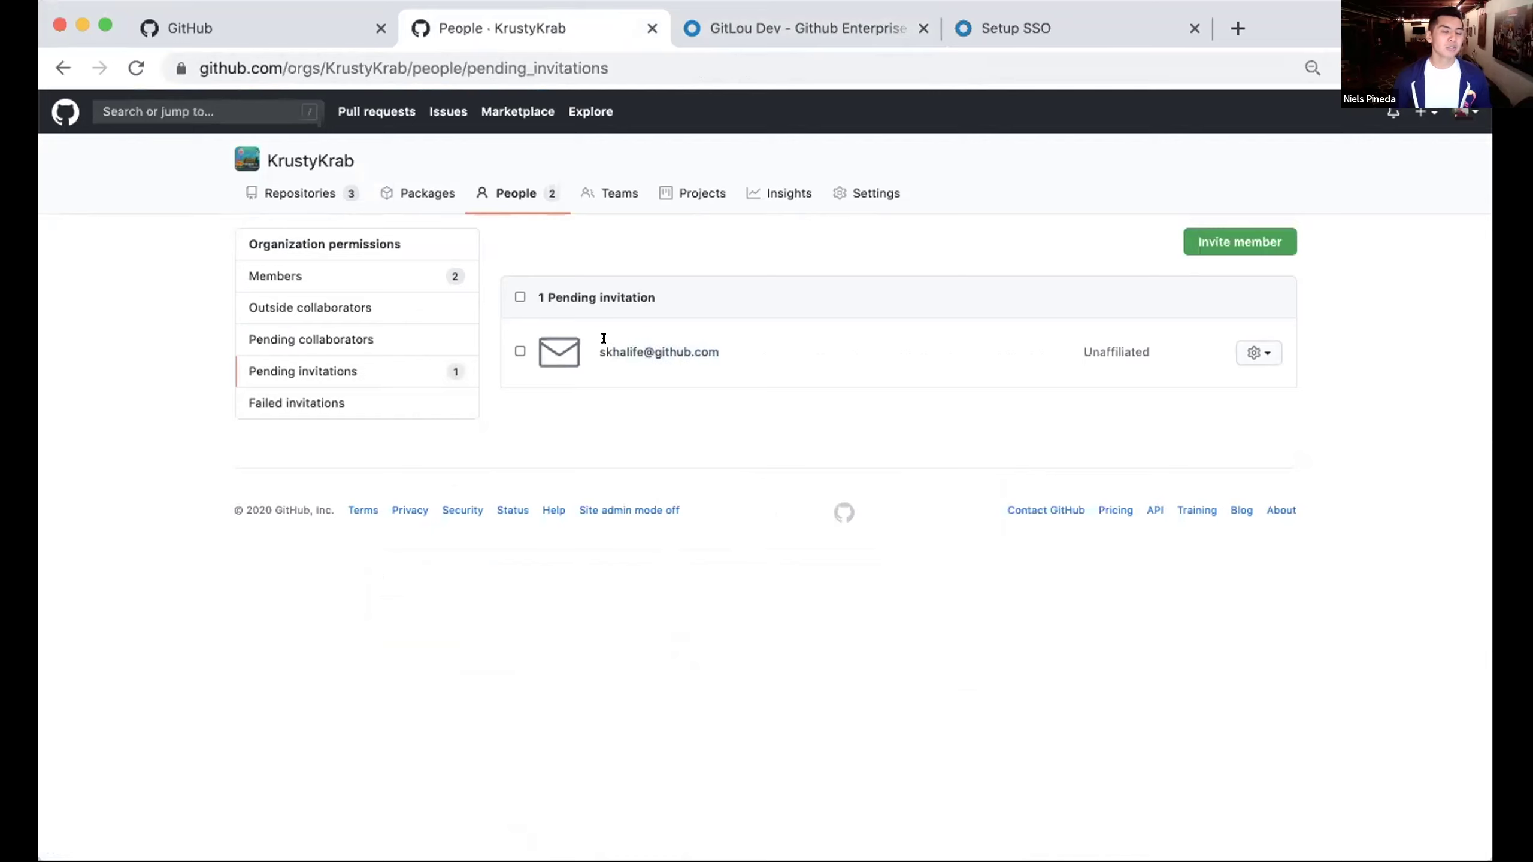
# - Return to Okta and examine the newly assigned person's e-mail, assigned applications and profile attributes, returning to the app's assignments
pyautogui.click(806, 27)
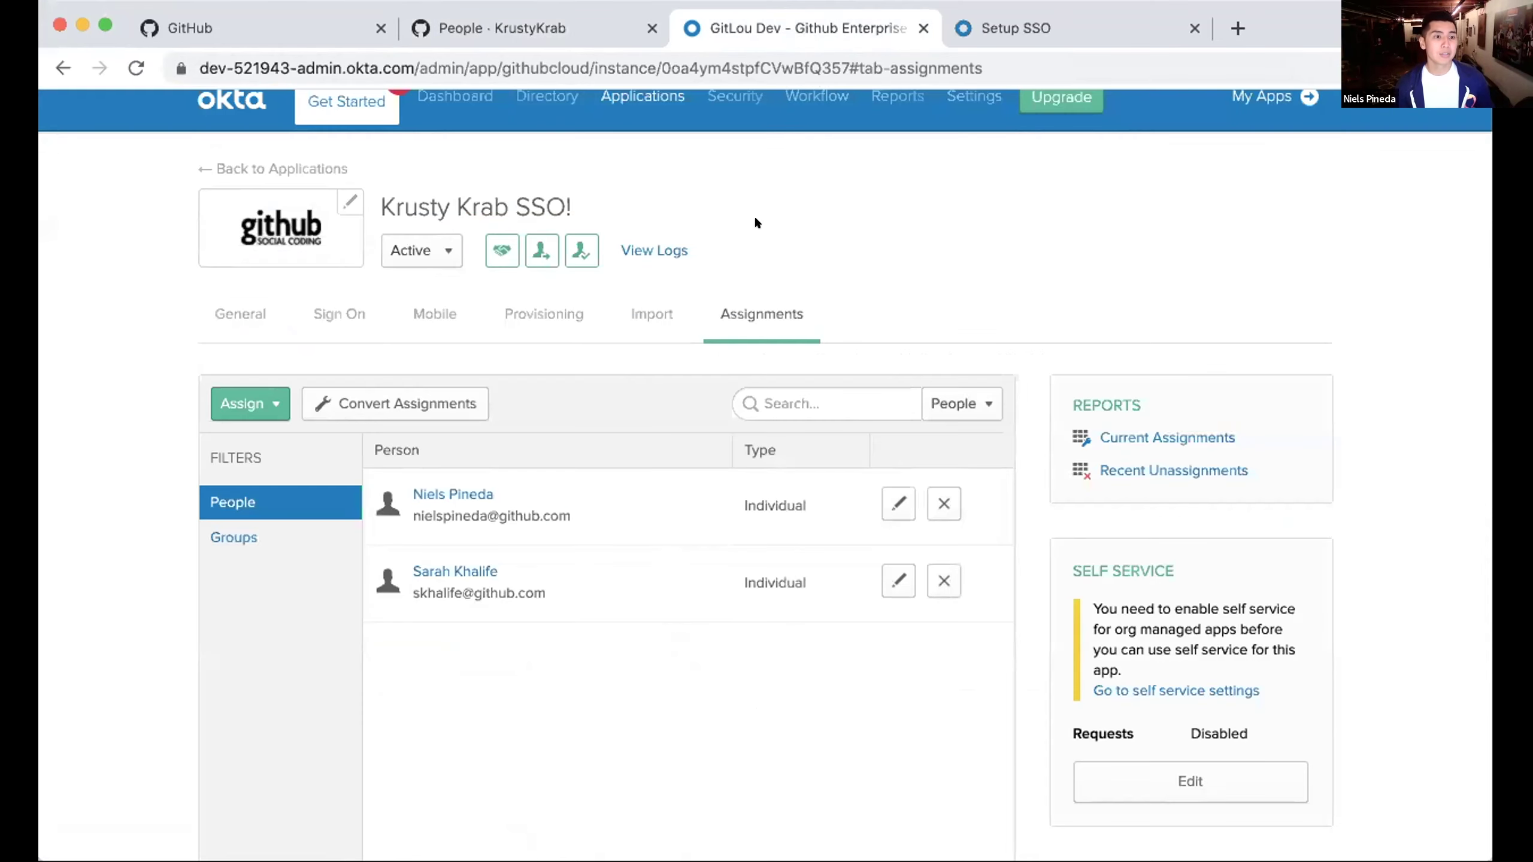
pyautogui.scroll(2, 825, 272)
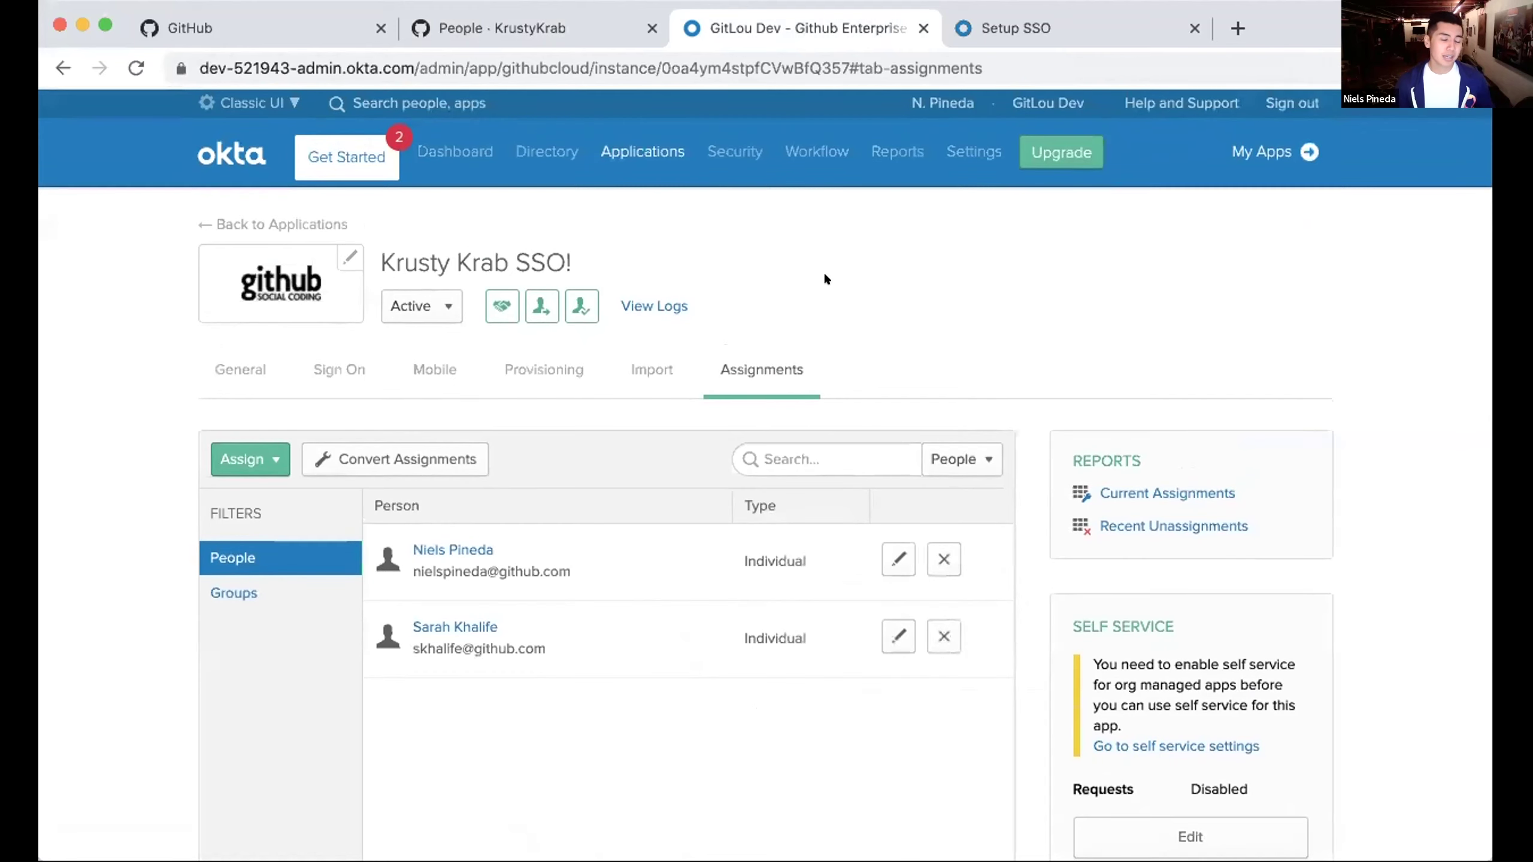
pyautogui.scroll(-1, 826, 279)
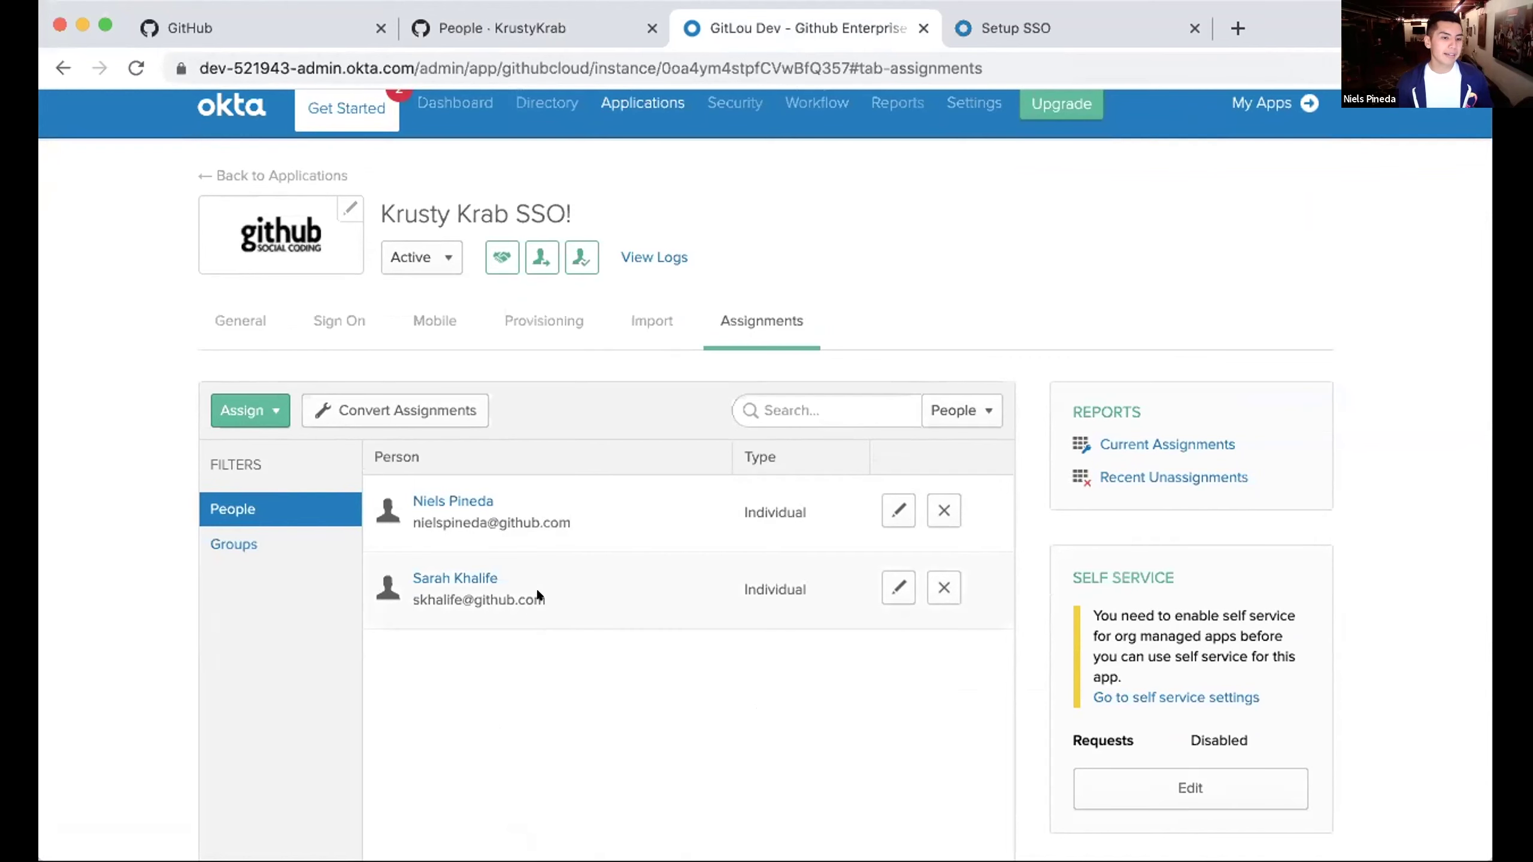
pyautogui.moveTo(537, 591); pyautogui.dragTo(390, 599)
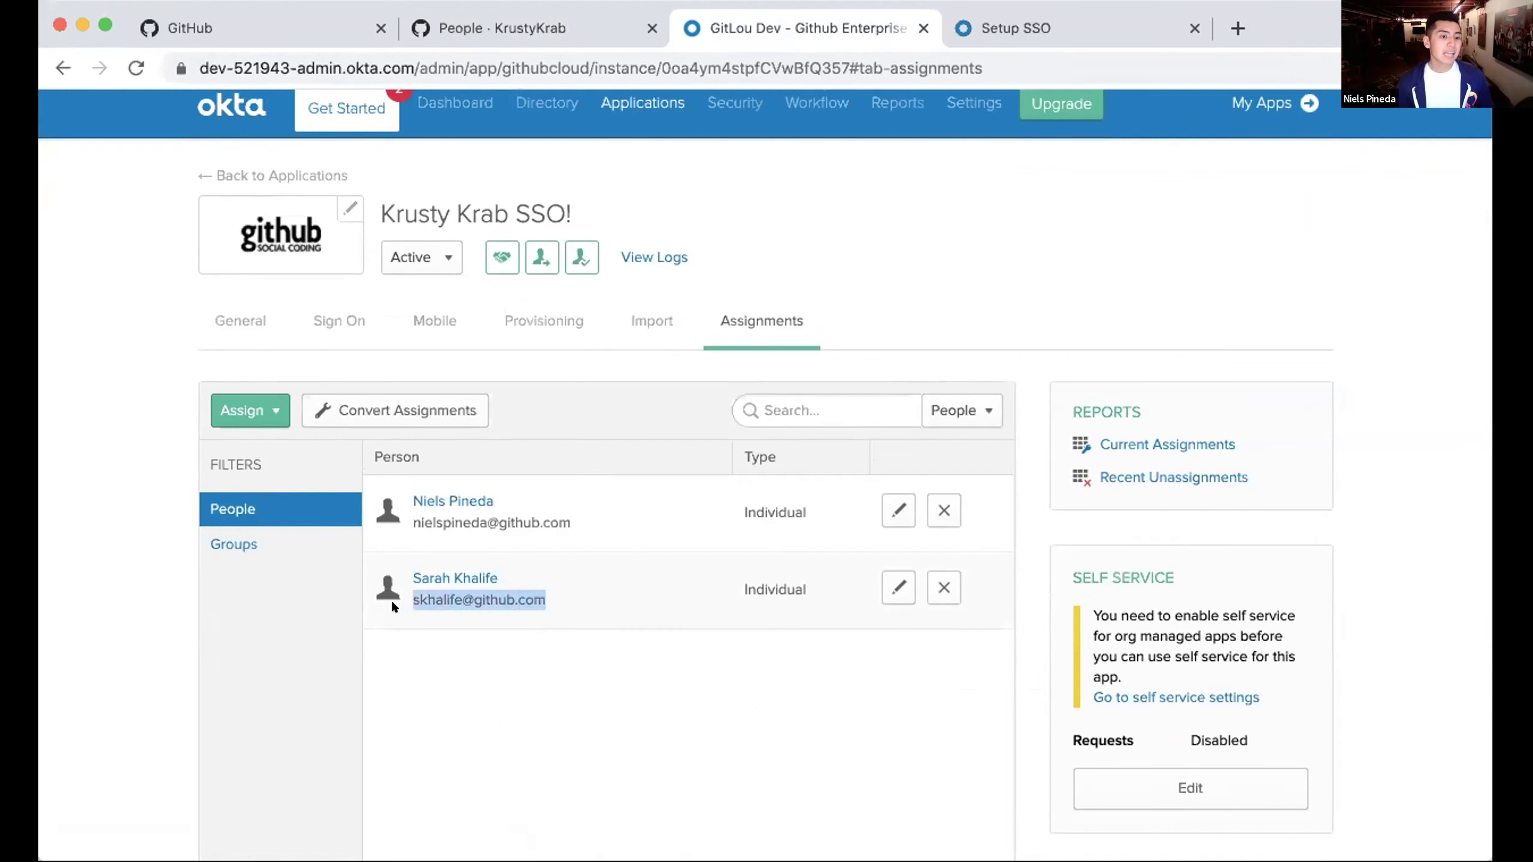
pyautogui.click(429, 647)
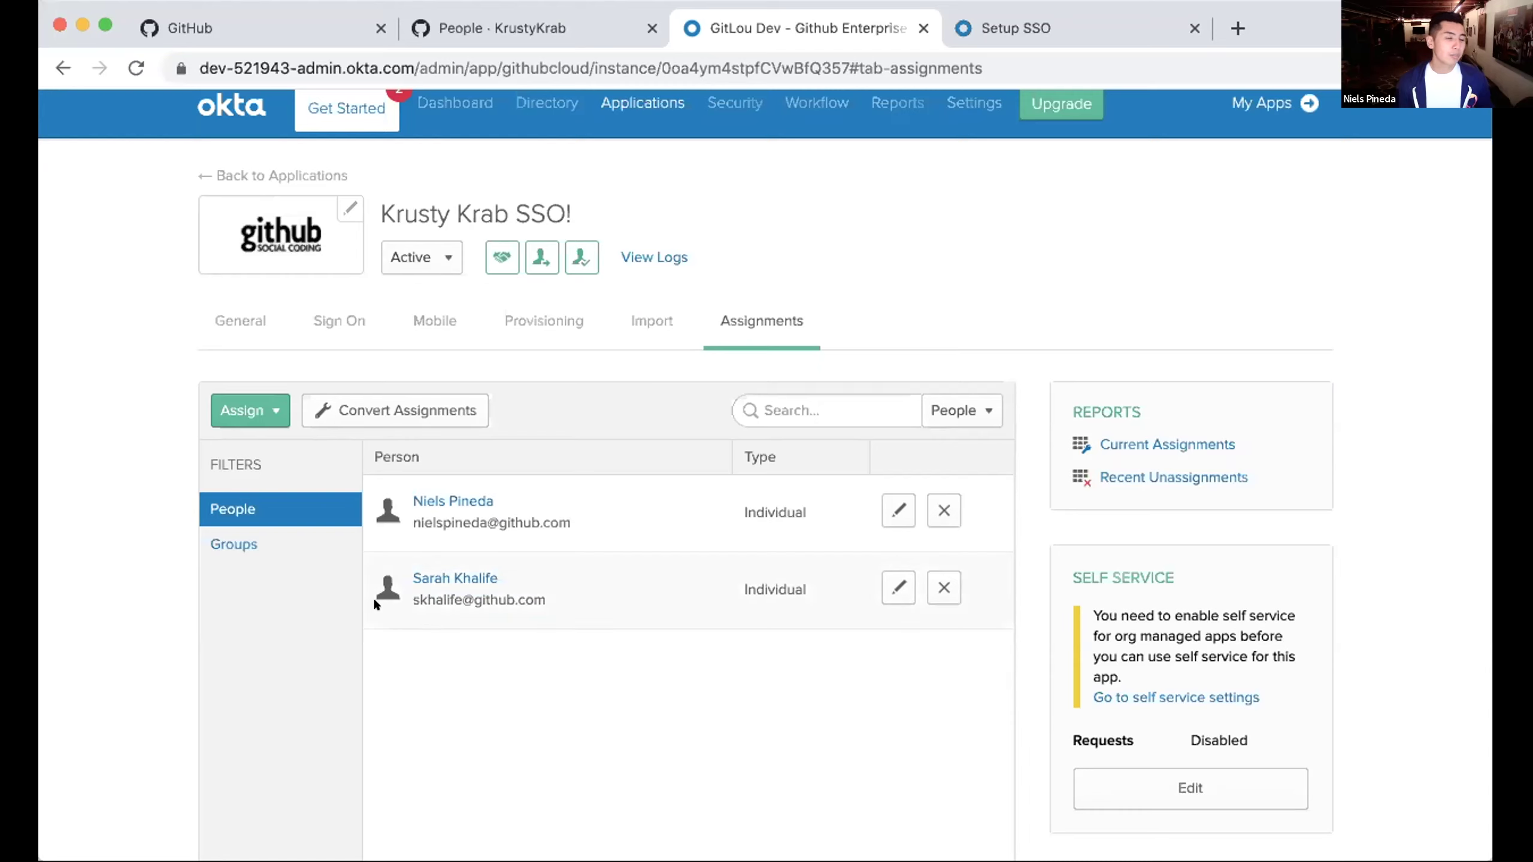
pyautogui.click(423, 577)
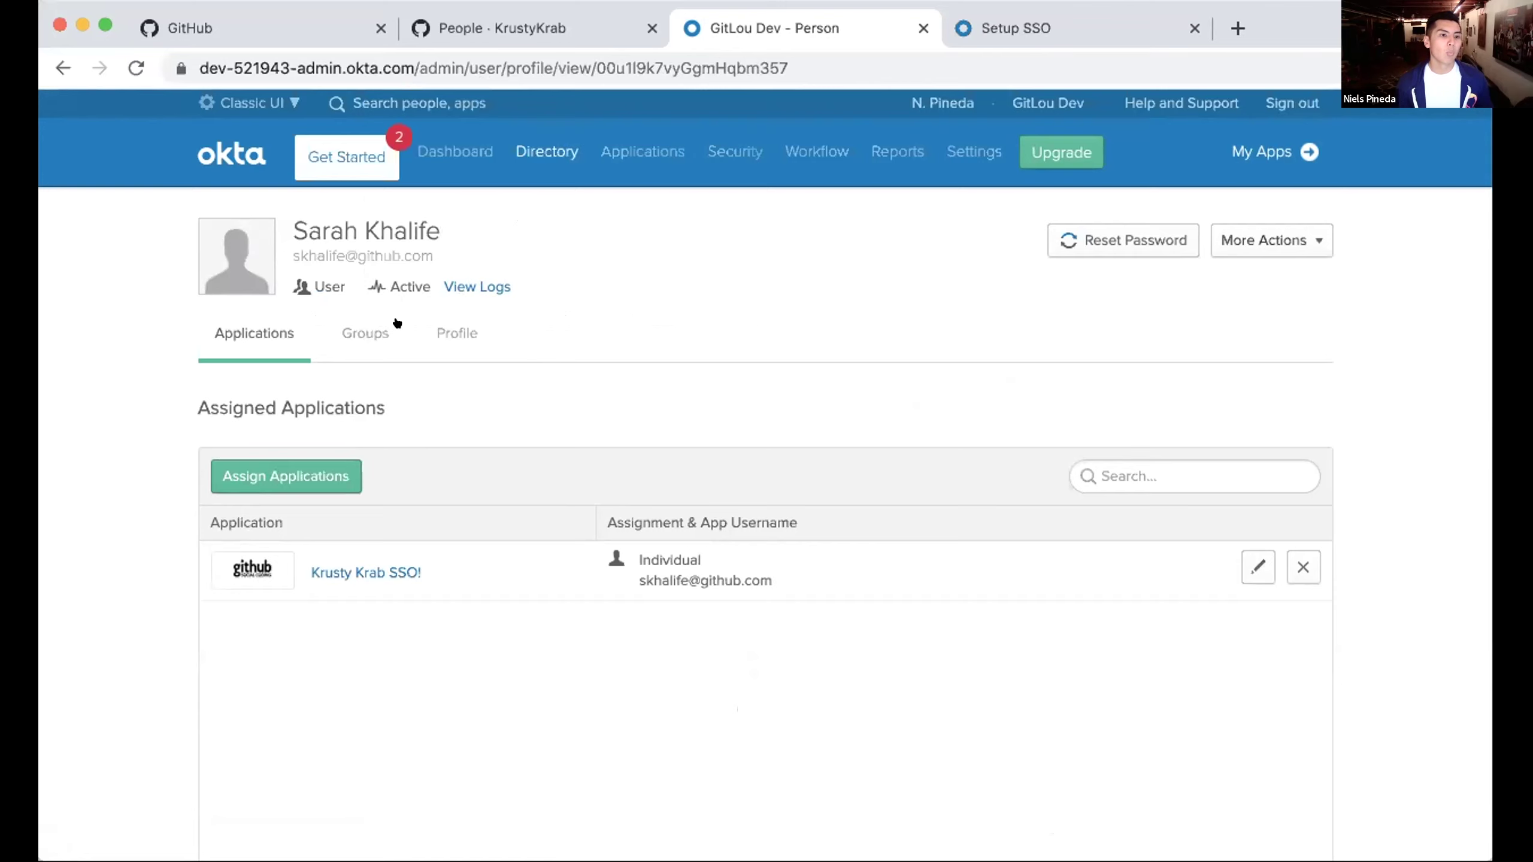
pyautogui.click(440, 350)
pyautogui.scroll(-5, 390, 508)
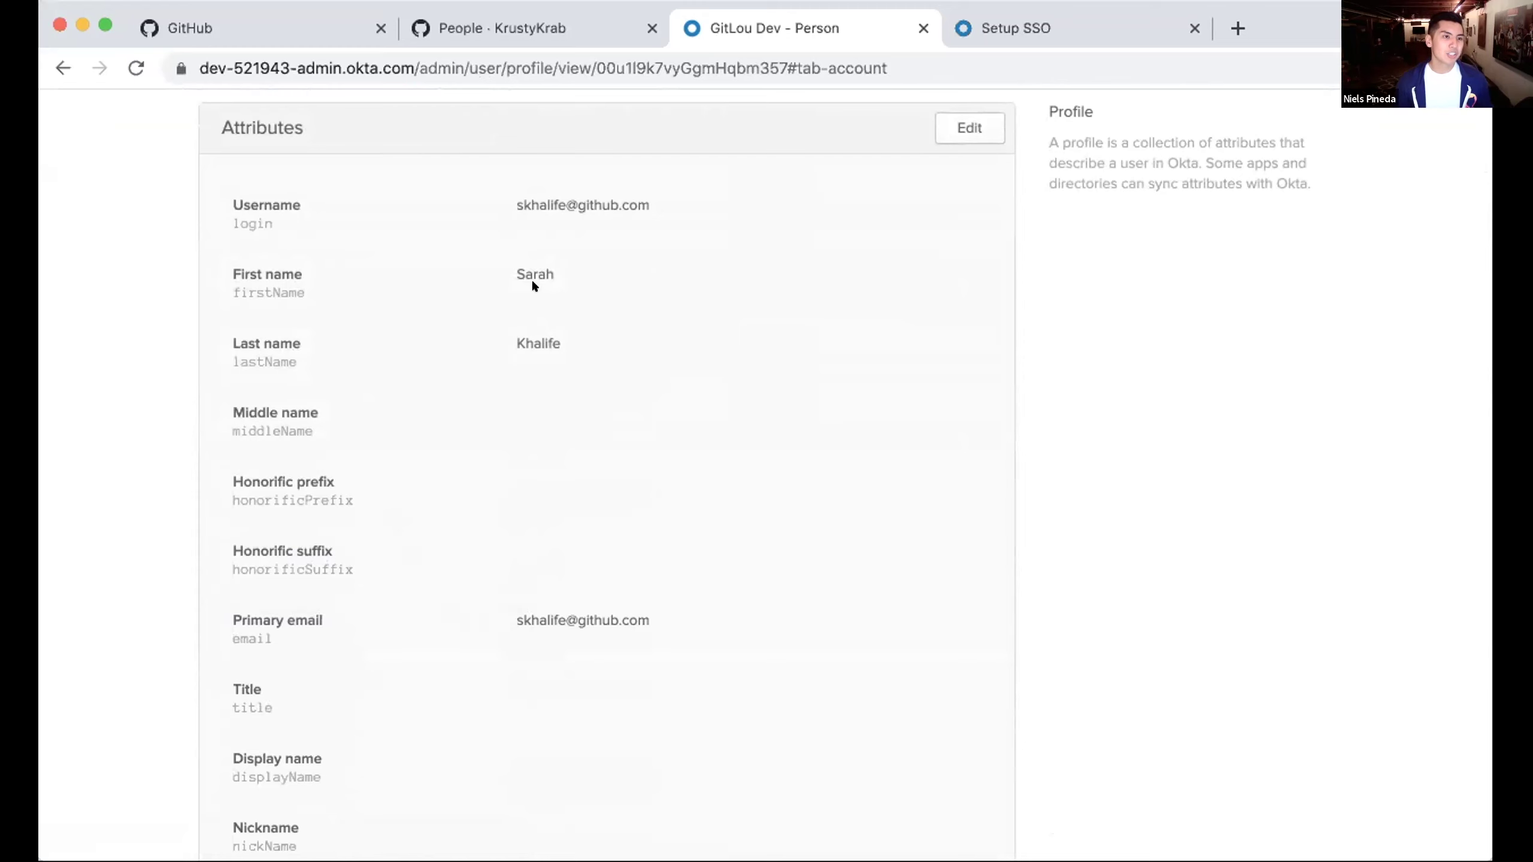
pyautogui.hscroll(-5, 408, 267)
pyautogui.hscroll(-5, 407, 266)
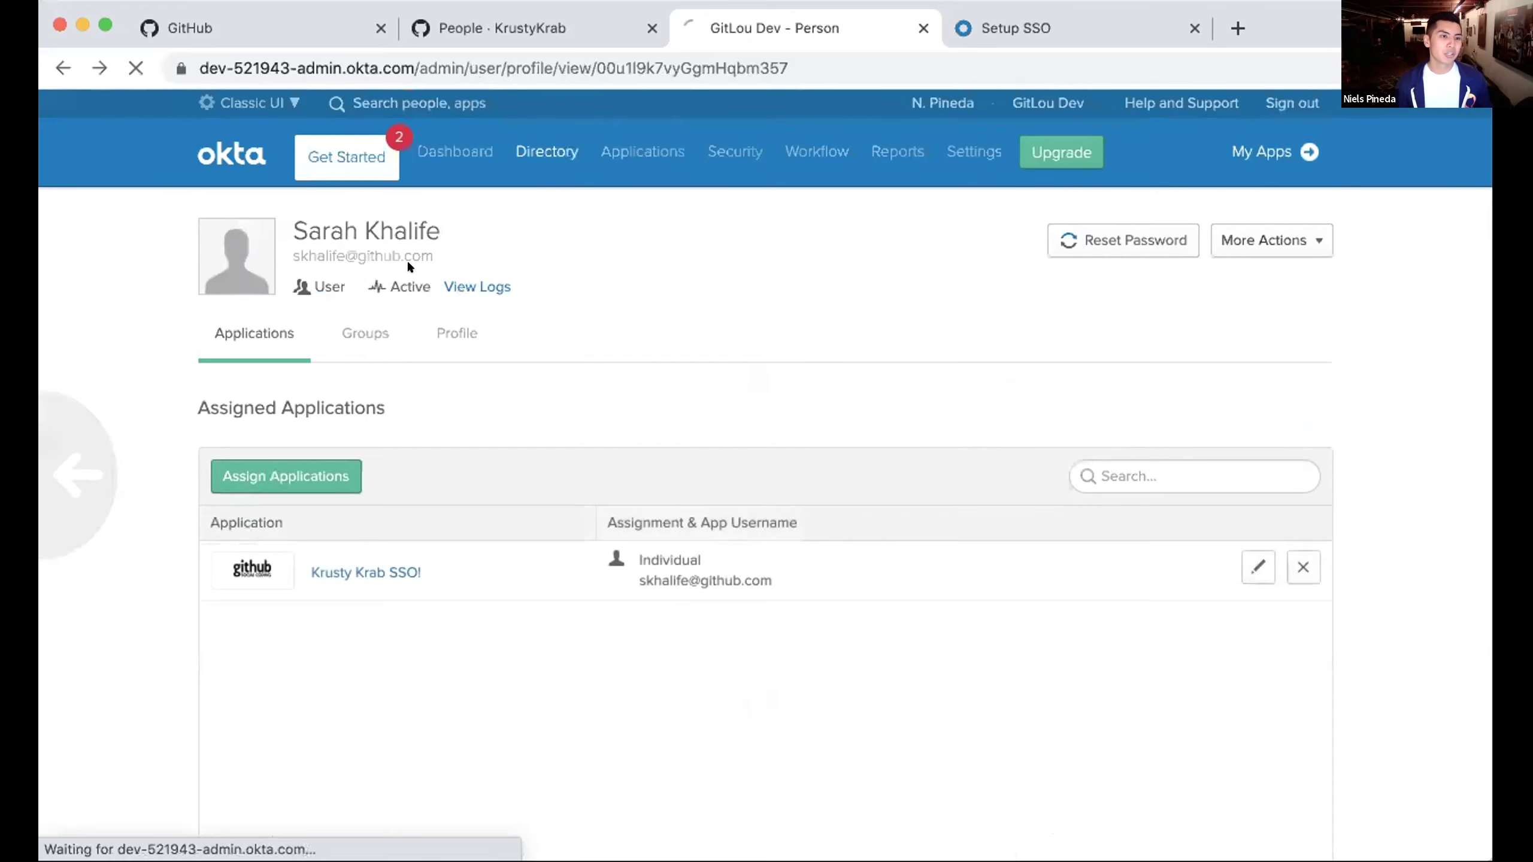
# - Switch to GitHub, refresh KrustyKrab's pending invitations and display the organization's members list
pyautogui.click(565, 18)
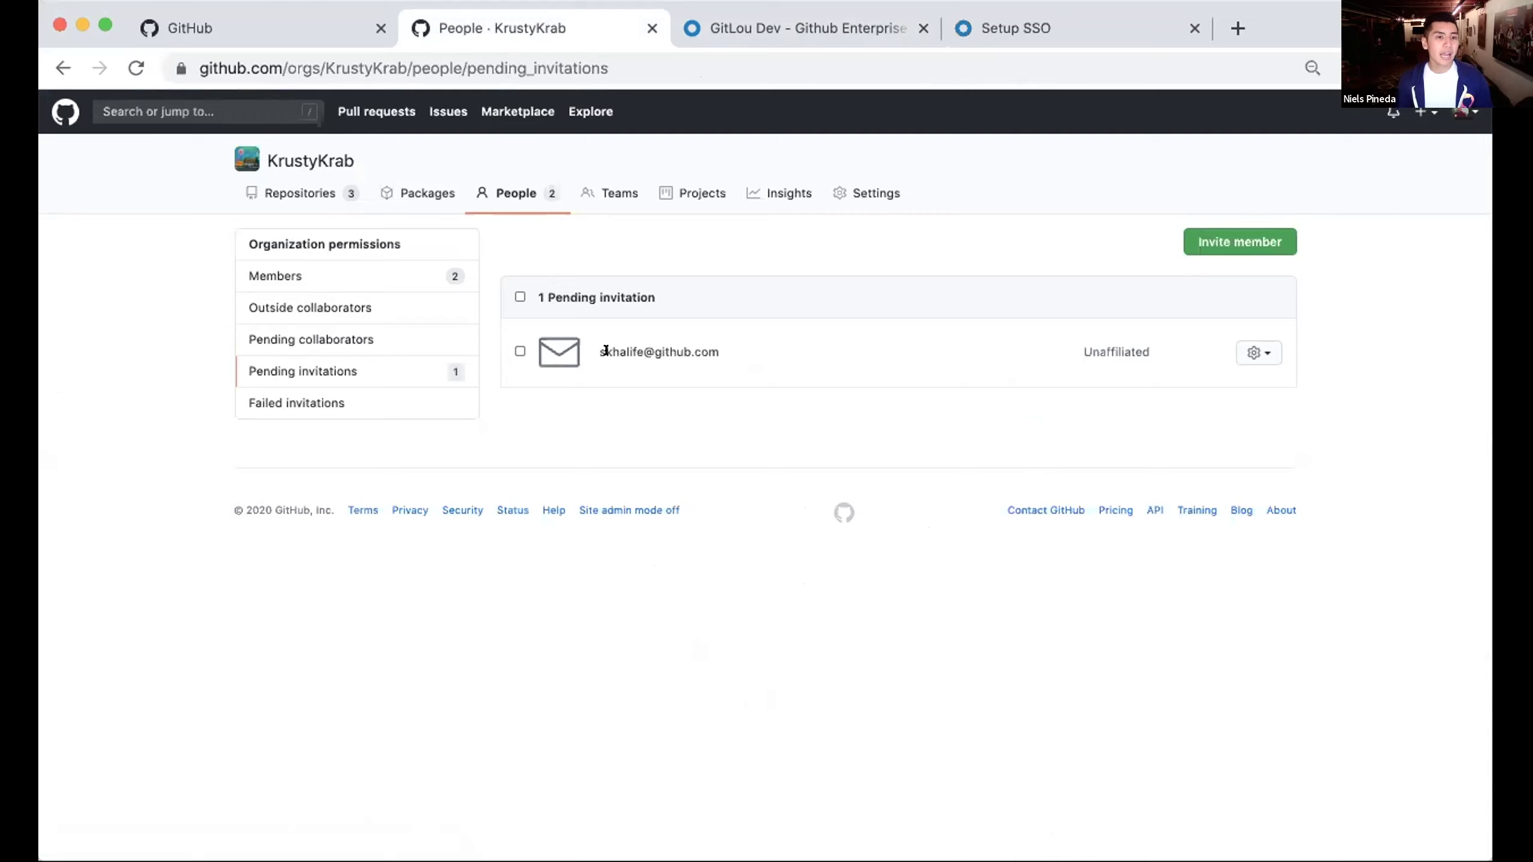
pyautogui.press('super+r')
pyautogui.click(343, 273)
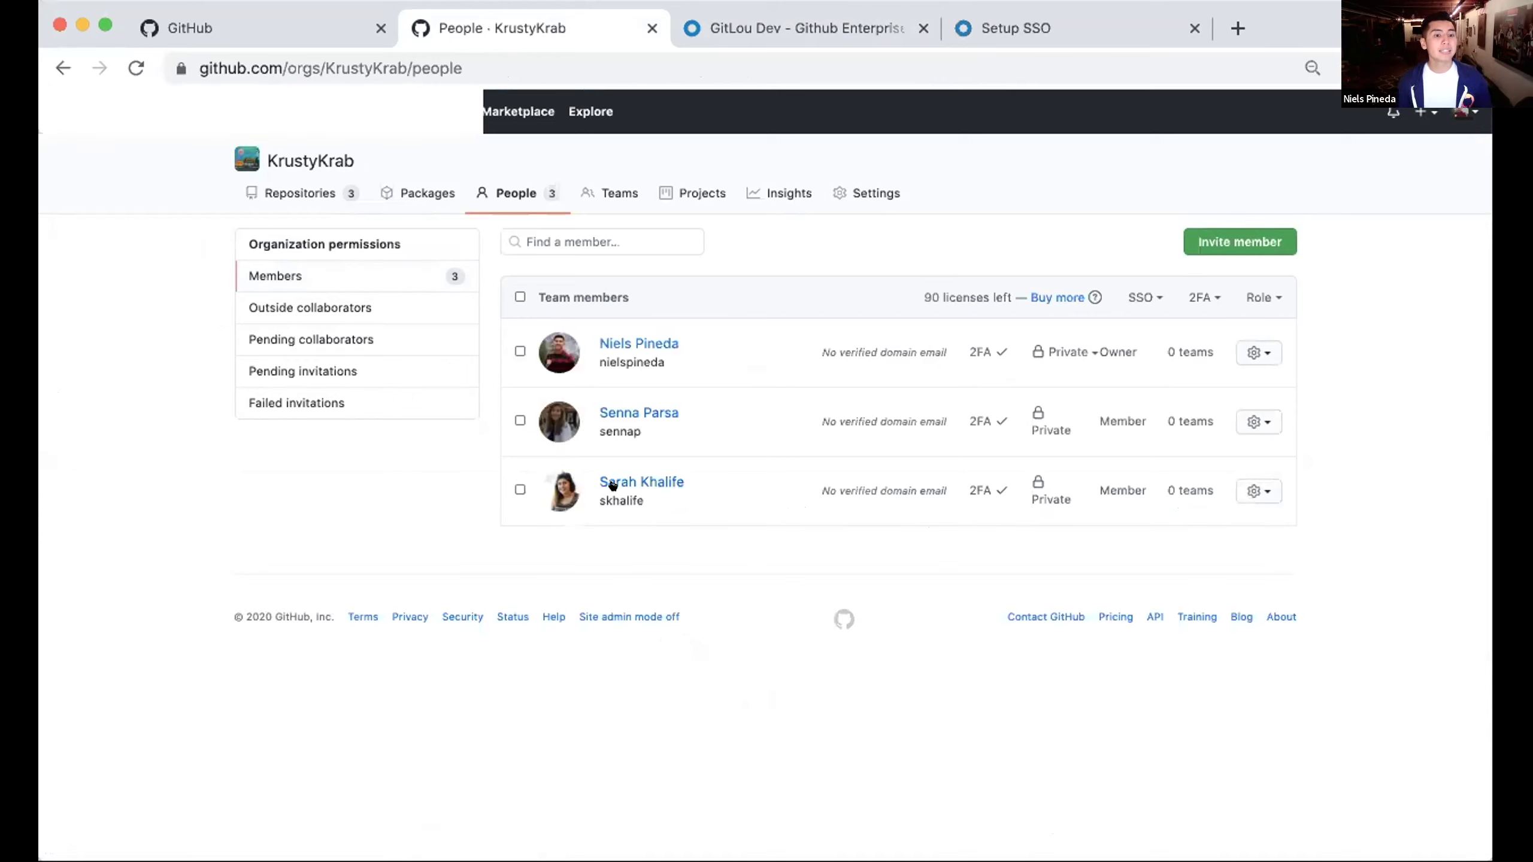
# - Open the single sign-on details of the last listed member and examine the linked SSO and SCIM identity
pyautogui.moveTo(615, 469)
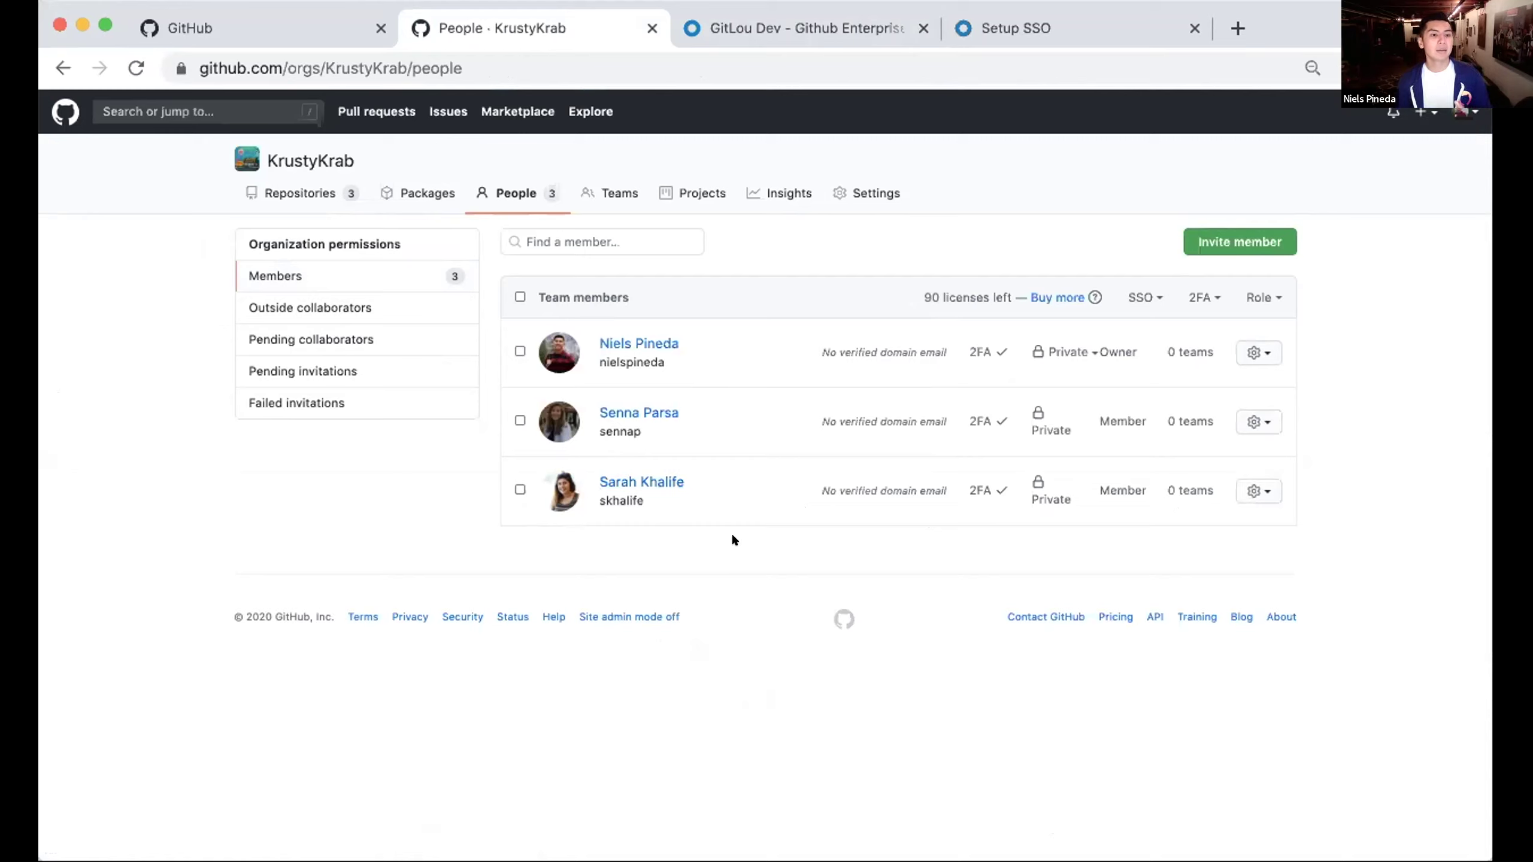
pyautogui.click(1244, 488)
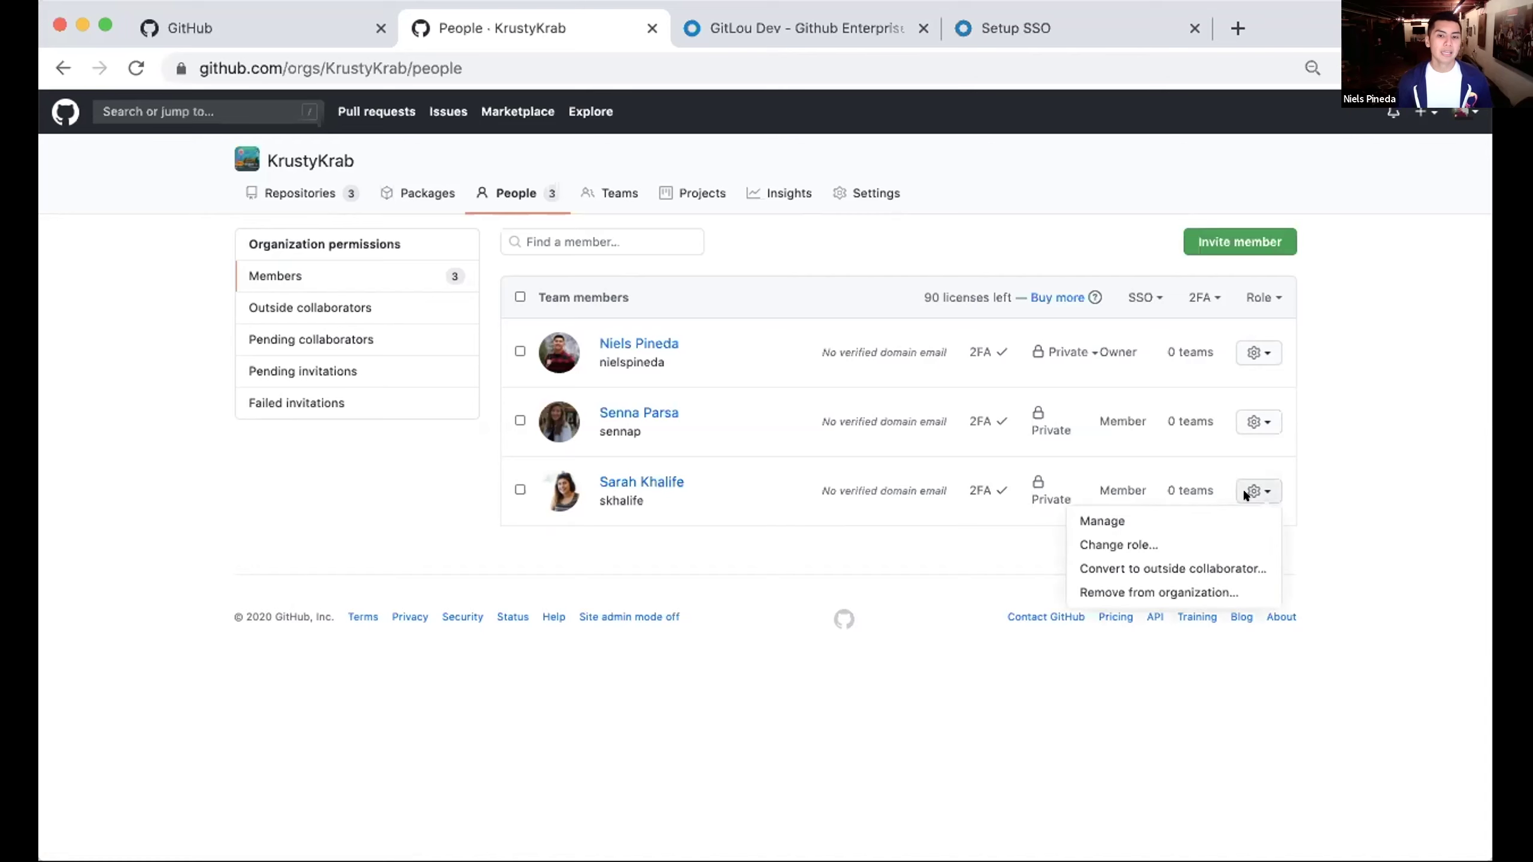
pyautogui.click(1105, 521)
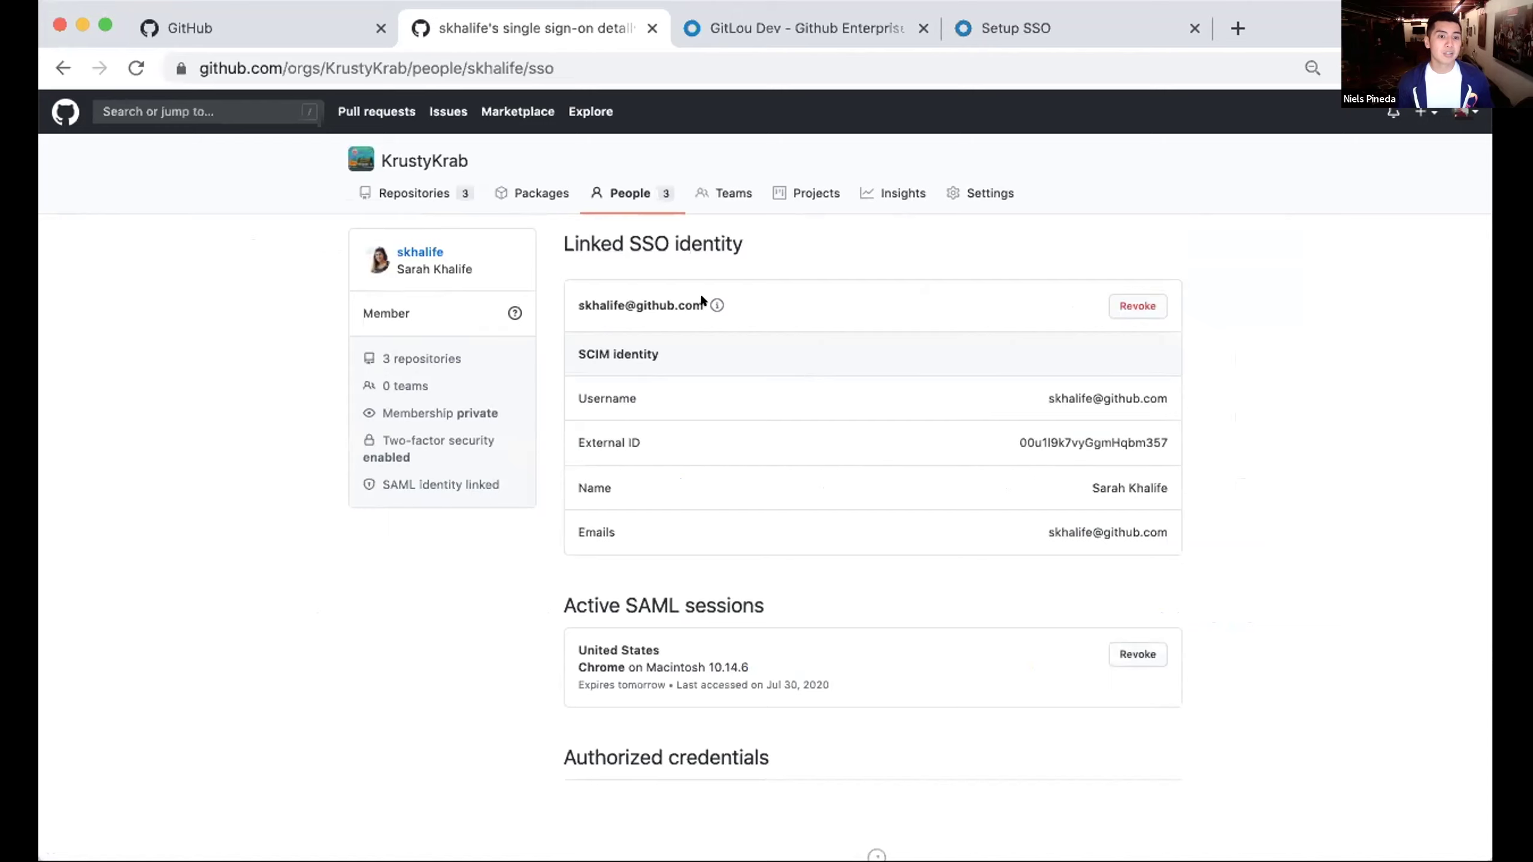
pyautogui.moveTo(714, 300)
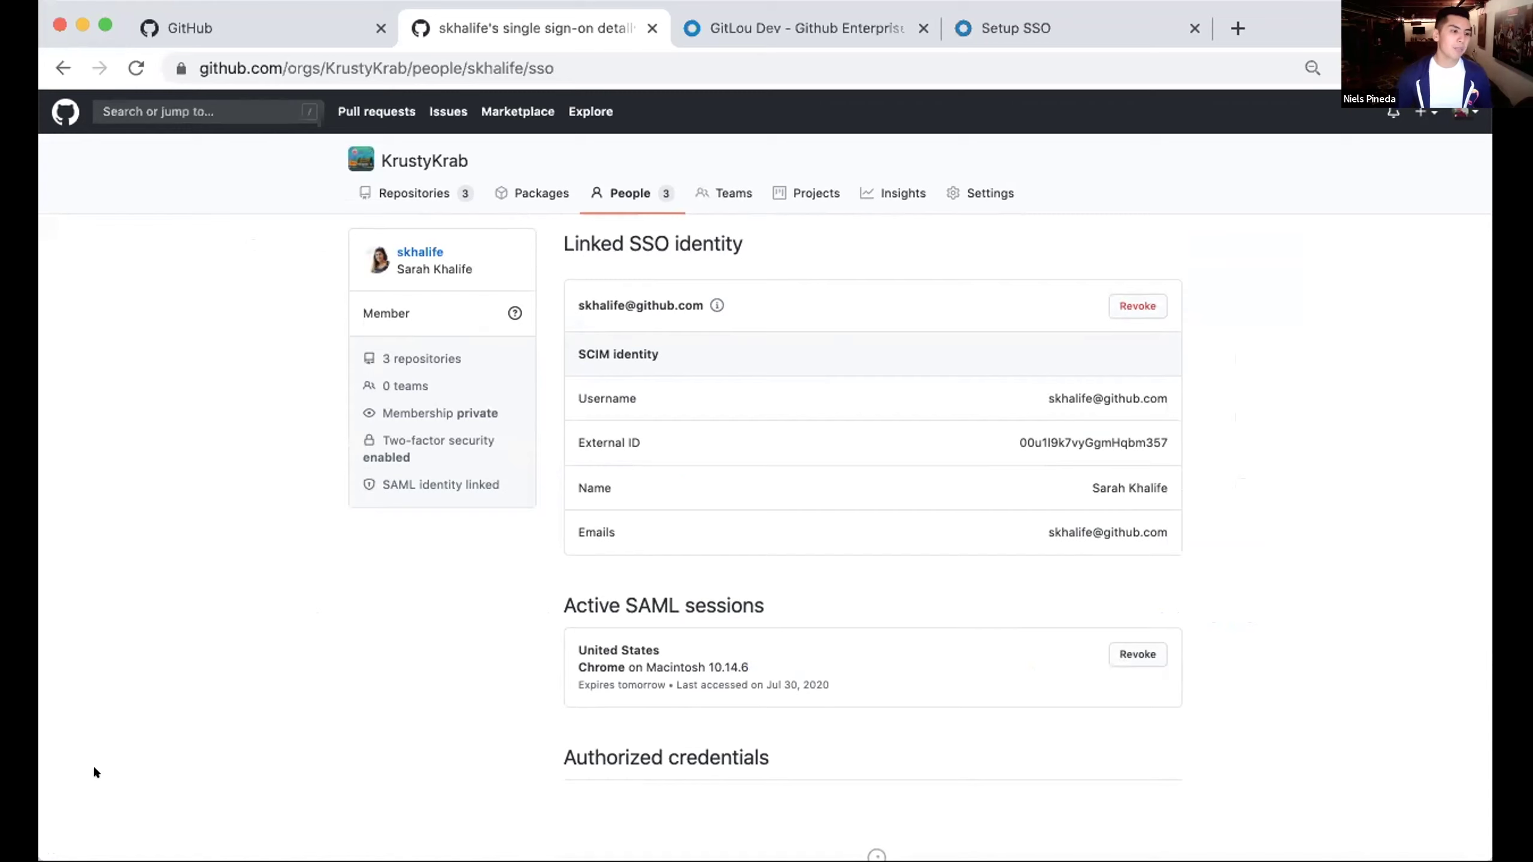
pyautogui.press('super+Tab')
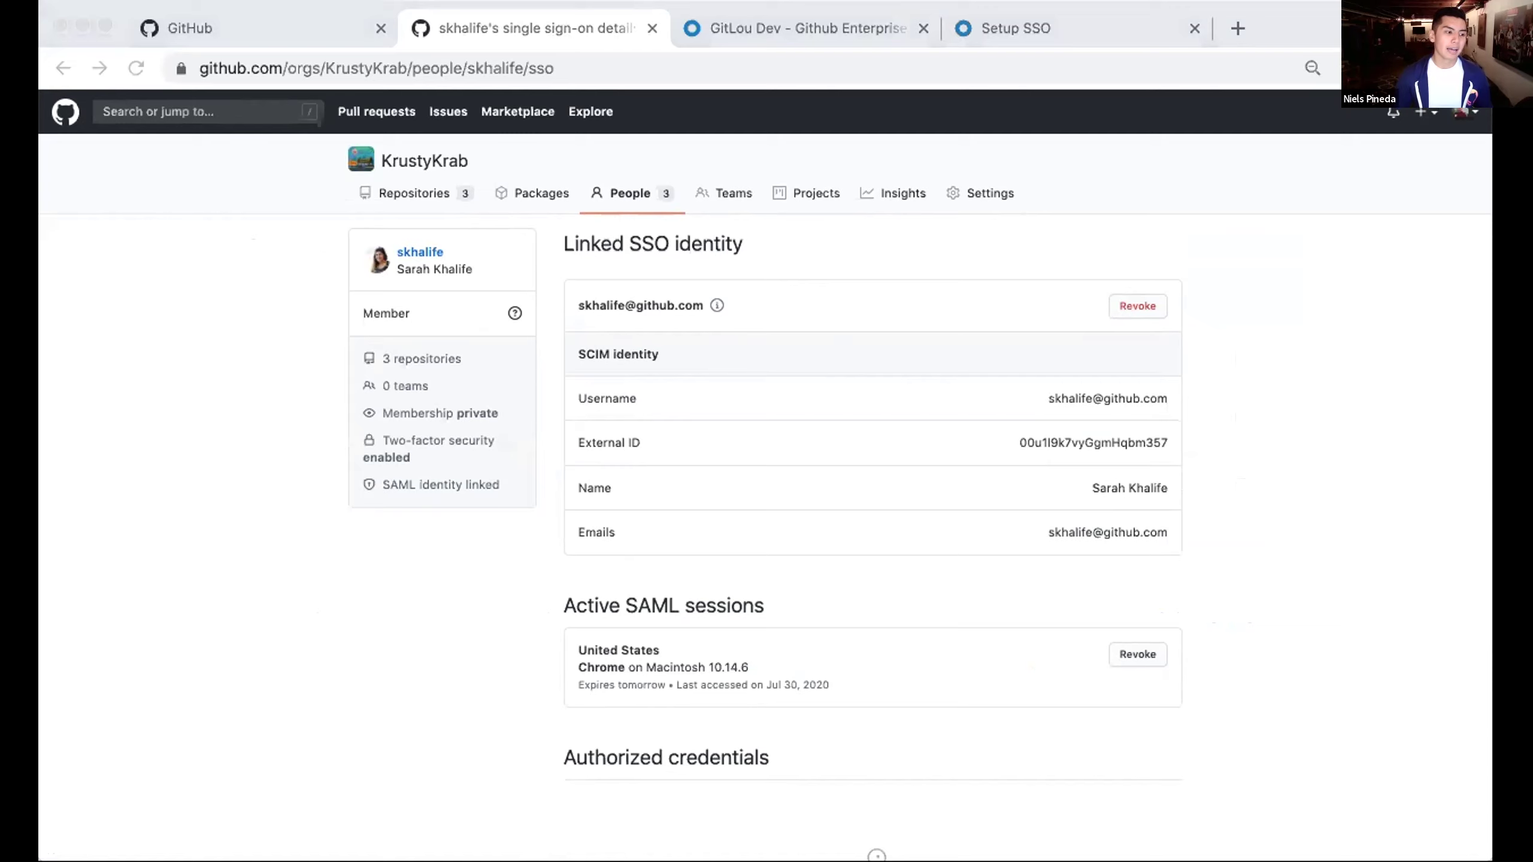
pyautogui.click(319, 601)
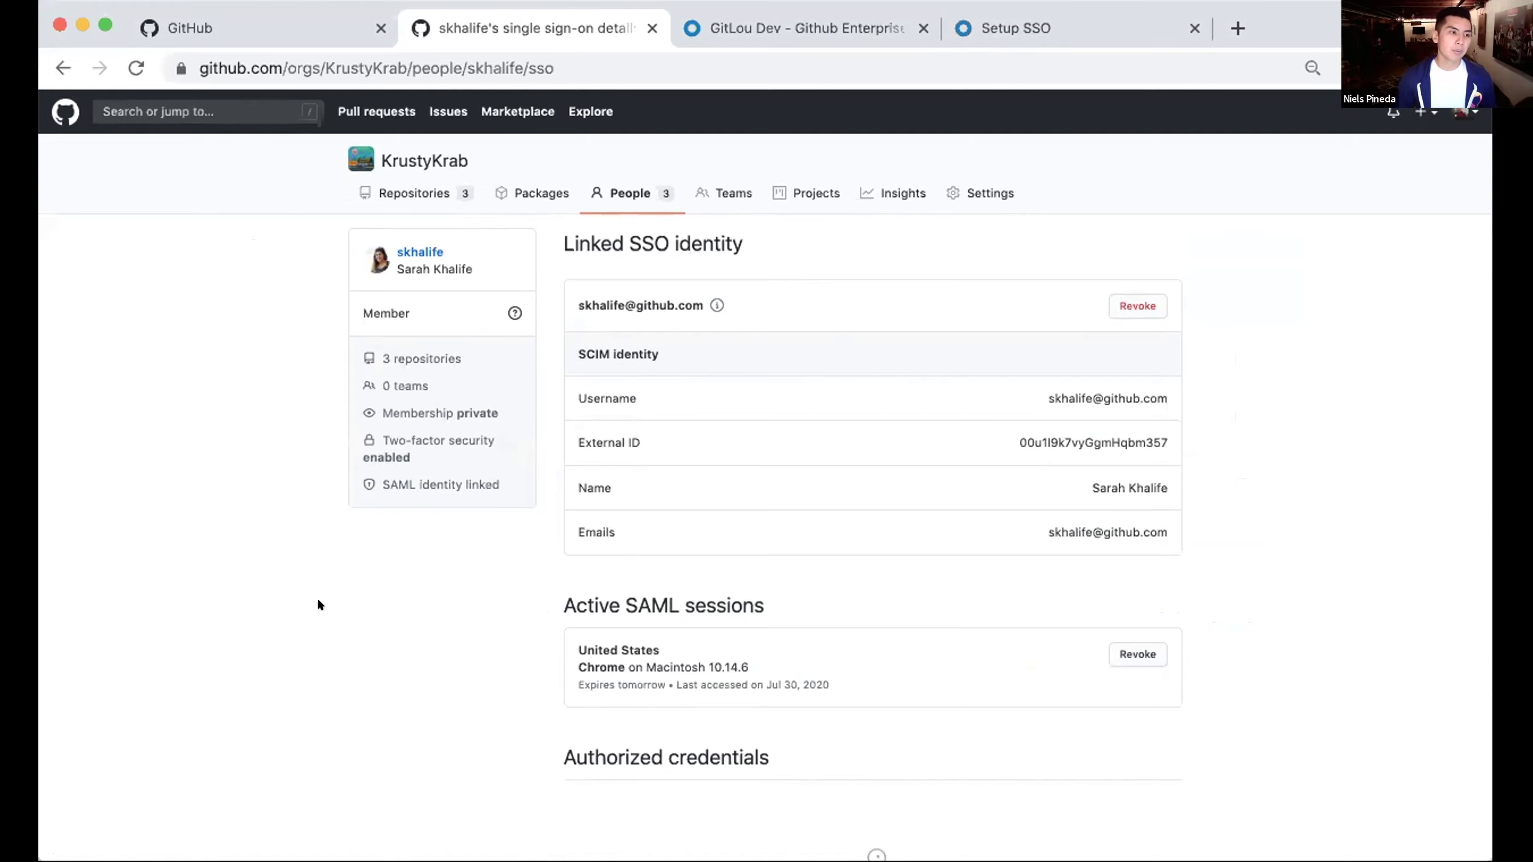